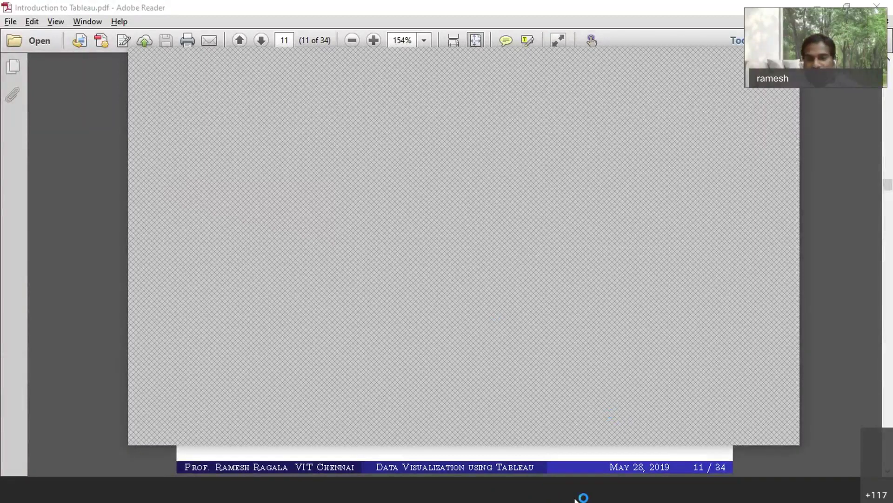
Leave the PDF presentation's full-screen view, switch to Tableau and continue the product trial
{"action": "key", "text": "ctrl+l"}
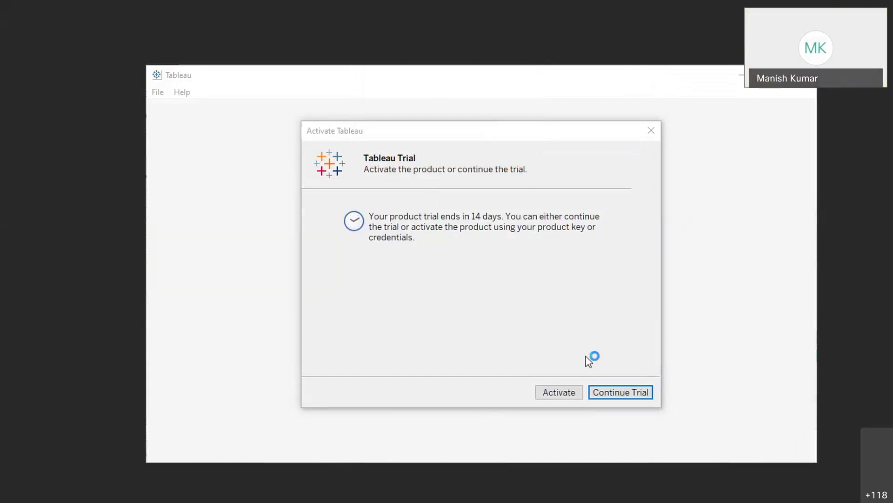
{"action": "left_click", "coordinate": [613, 387]}
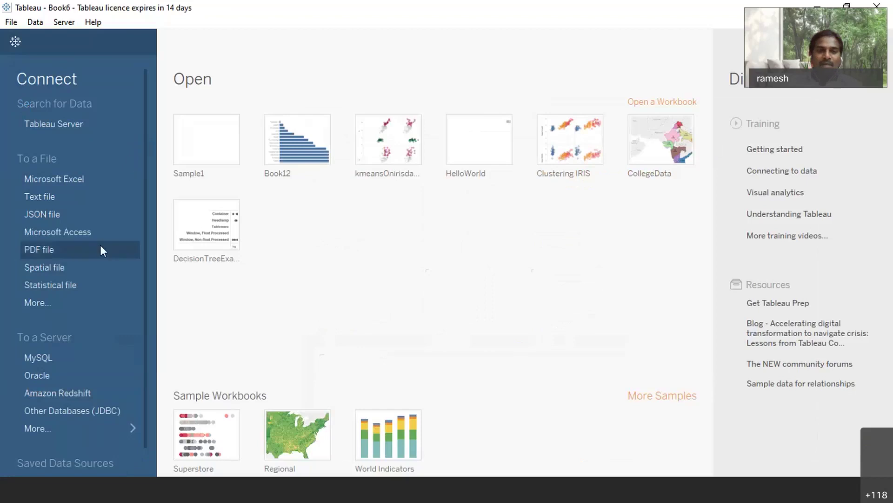
Examine the available file and server connection types, including the full list of server connectors
{"action": "left_click", "coordinate": [66, 130]}
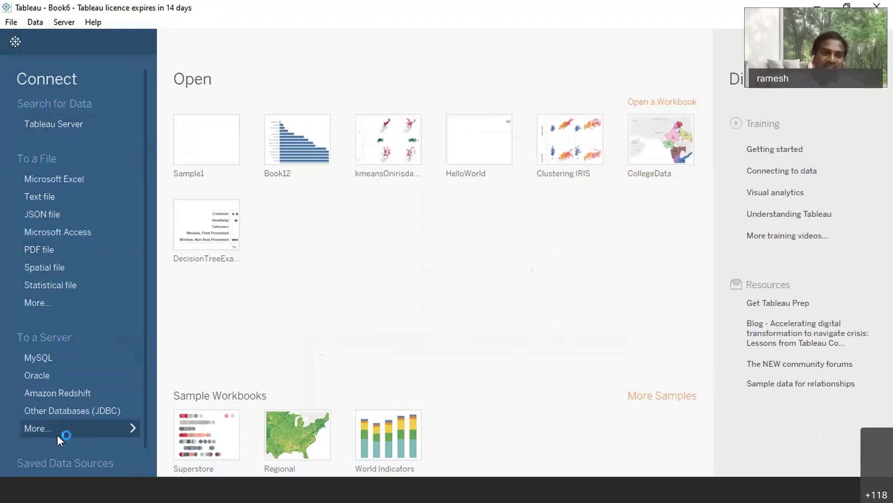
{"action": "scroll", "coordinate": [58, 466], "scroll_direction": "down", "scroll_amount": 1}
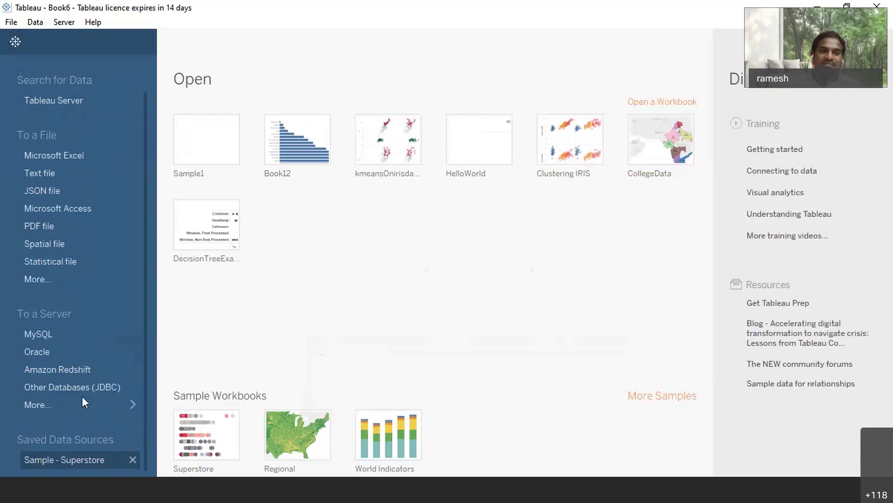
{"action": "scroll", "coordinate": [82, 396], "scroll_direction": "up", "scroll_amount": 1}
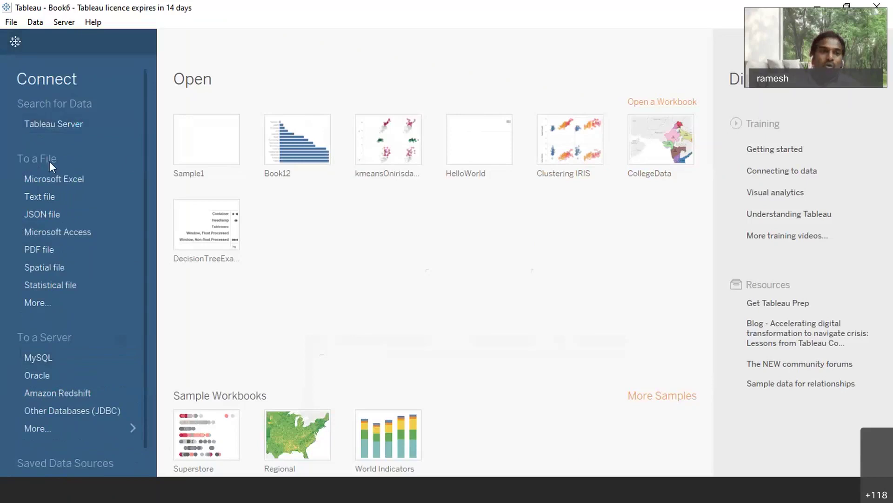
{"action": "left_click", "coordinate": [49, 177]}
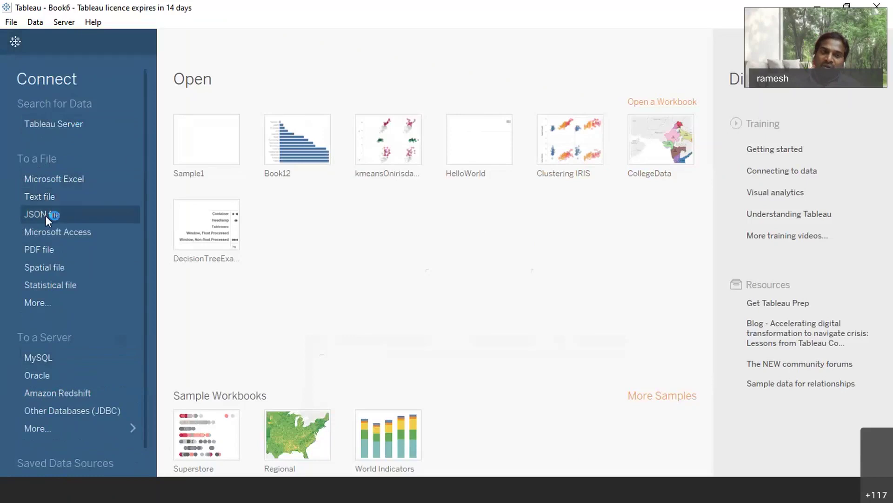
{"action": "left_click", "coordinate": [52, 235]}
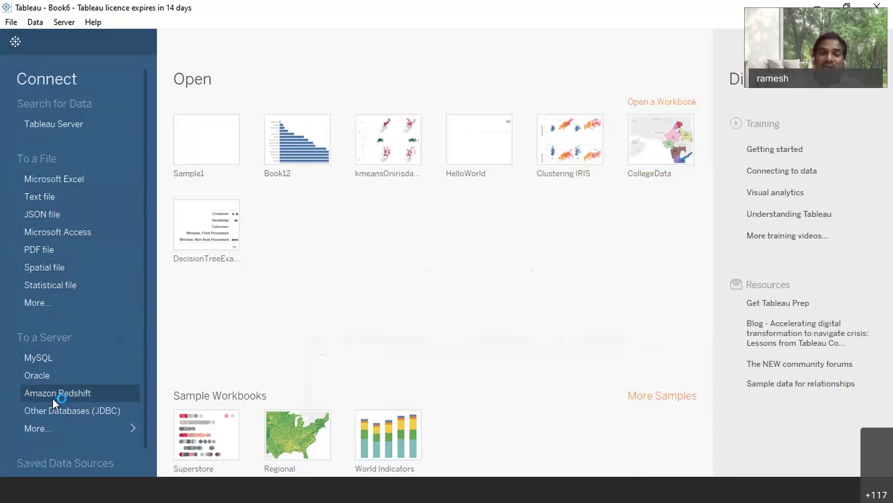
{"action": "left_click", "coordinate": [97, 429]}
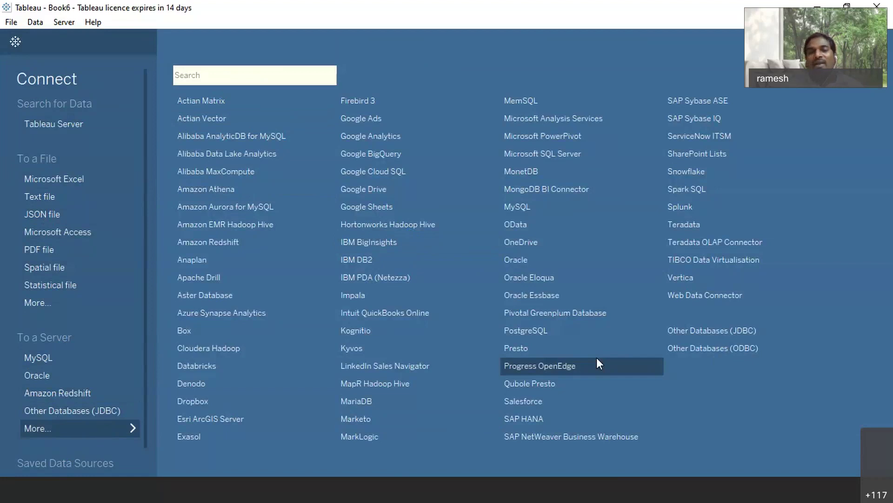
{"action": "left_click", "coordinate": [219, 121]}
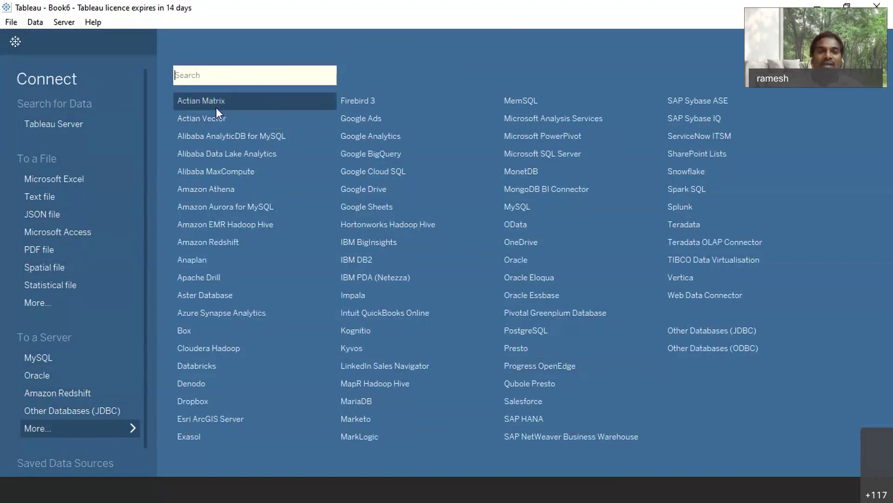
{"action": "left_click", "coordinate": [223, 317]}
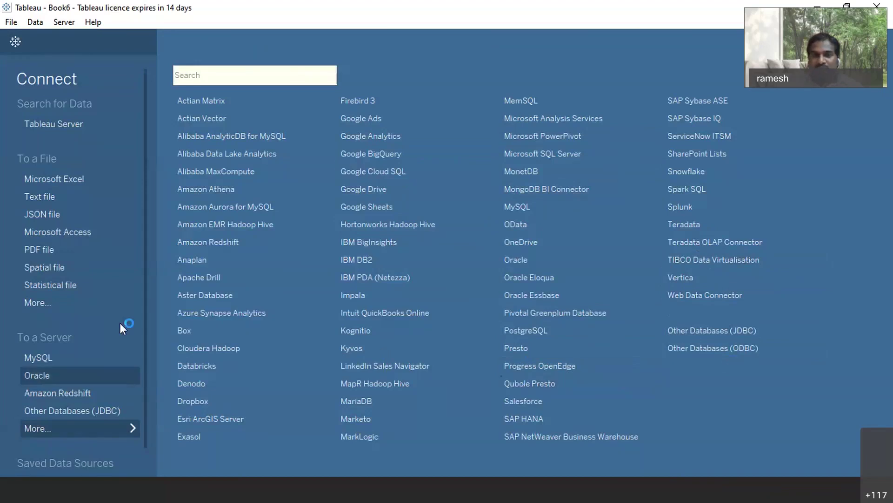
Open the saved data source Sample - Superstore in a worksheet
{"action": "scroll", "coordinate": [125, 317], "scroll_direction": "down", "scroll_amount": 1}
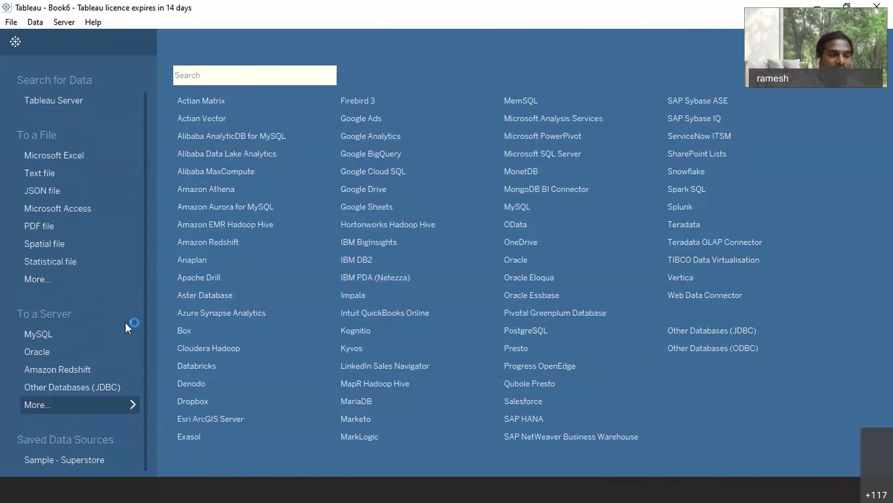
{"action": "left_click", "coordinate": [76, 460]}
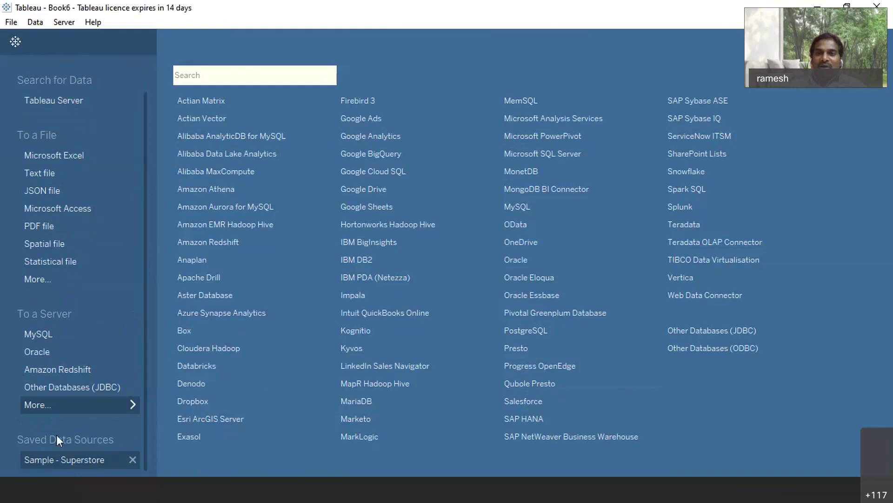
{"action": "left_click", "coordinate": [61, 459]}
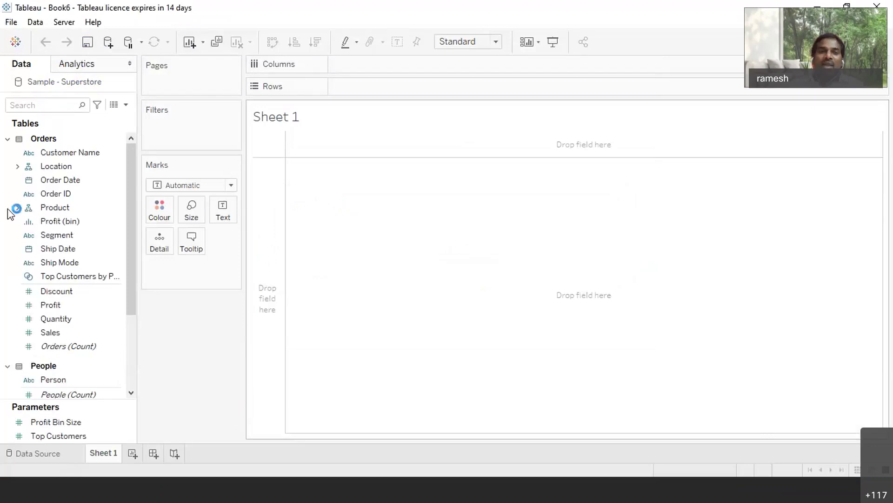
{"action": "left_click", "coordinate": [85, 207]}
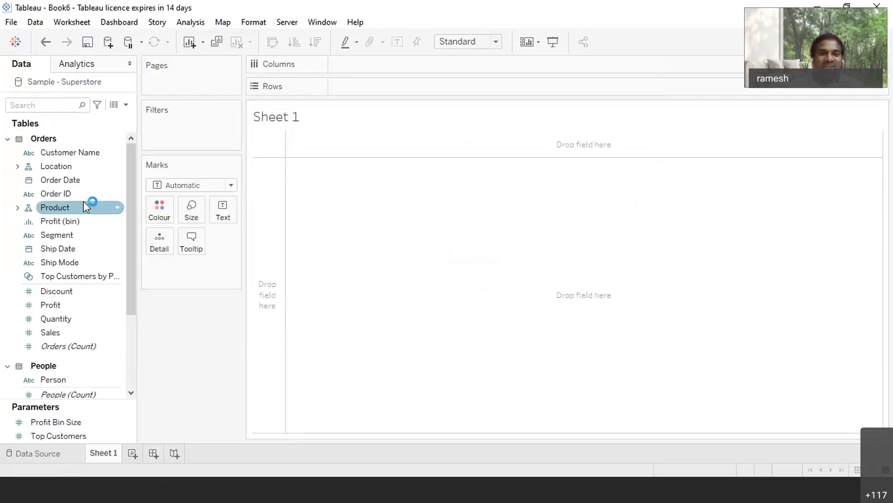
{"action": "left_click", "coordinate": [77, 186]}
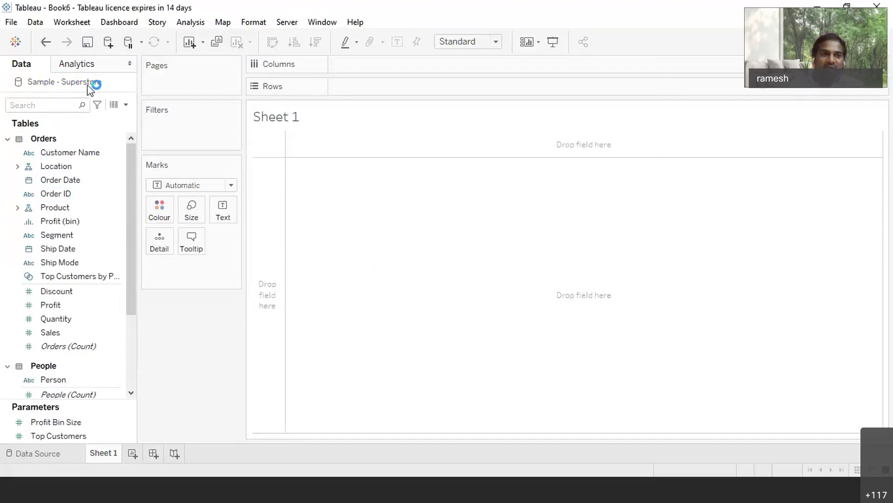
{"action": "key", "text": "ctrl+d"}
{"action": "left_click", "coordinate": [126, 105]}
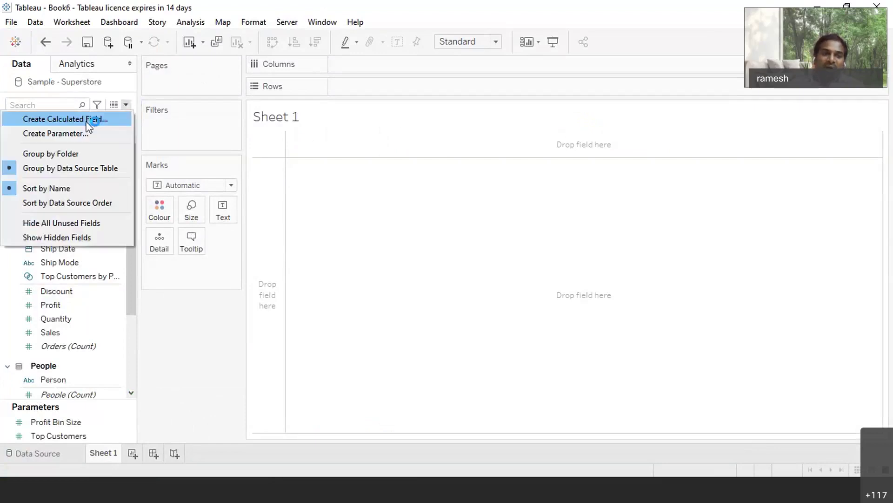
View the underlying data of Sample - Superstore and examine the Orders columns from Category to Sales, then close the data view
{"action": "left_click", "coordinate": [115, 110]}
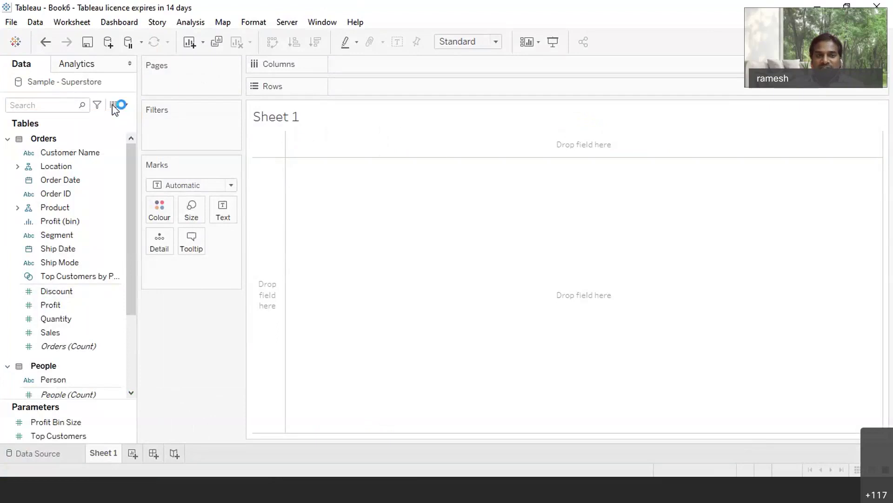
{"action": "key", "text": "Down"}
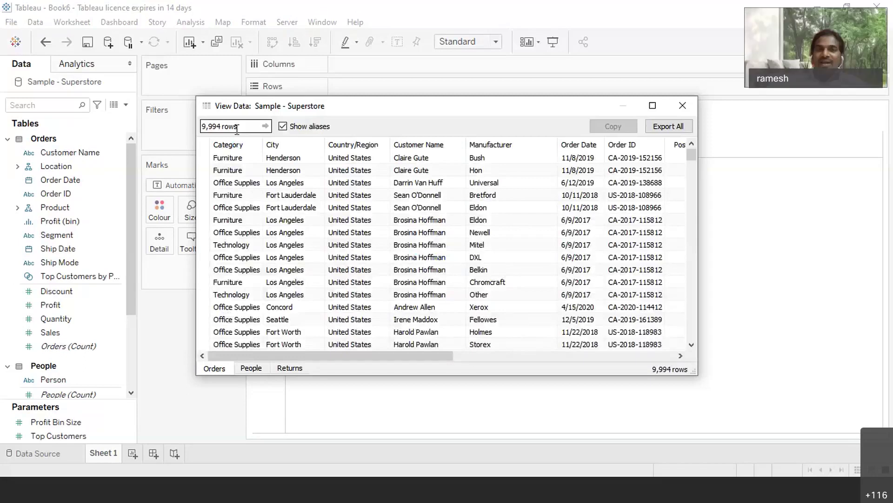
{"action": "left_click_drag", "start_coordinate": [371, 356], "coordinate": [640, 368]}
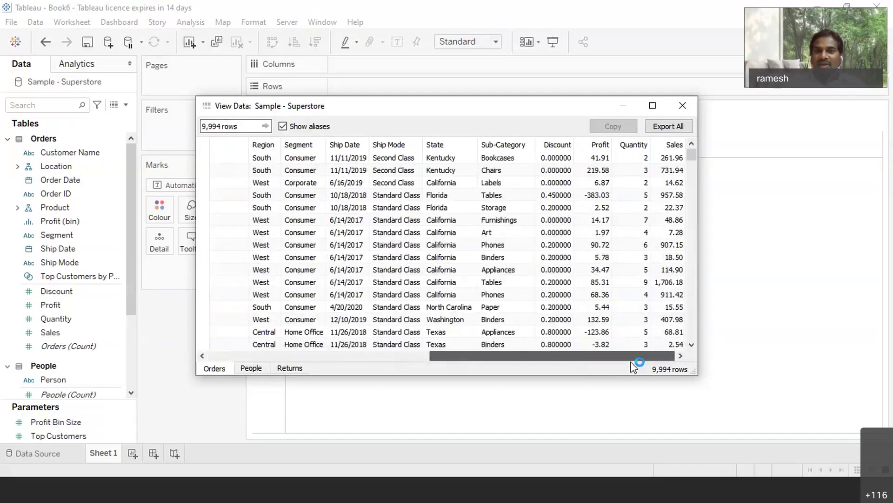
{"action": "left_click_drag", "start_coordinate": [673, 365], "coordinate": [330, 353]}
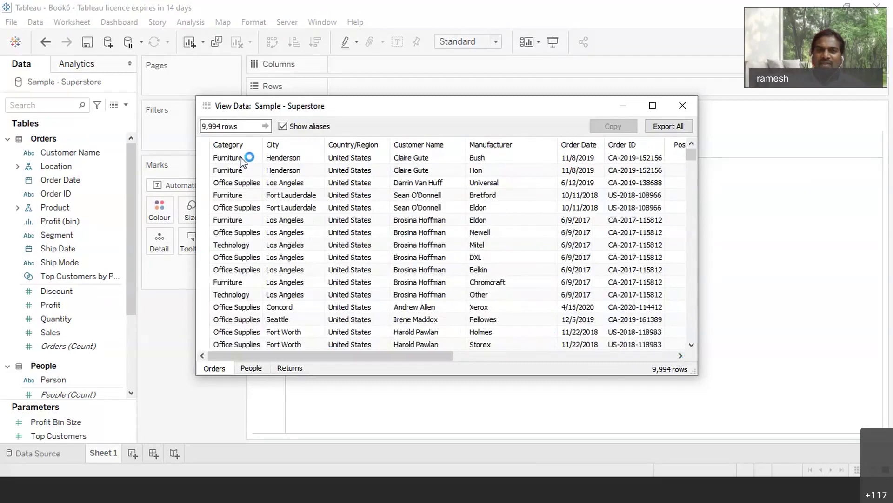
{"action": "left_click", "coordinate": [264, 146]}
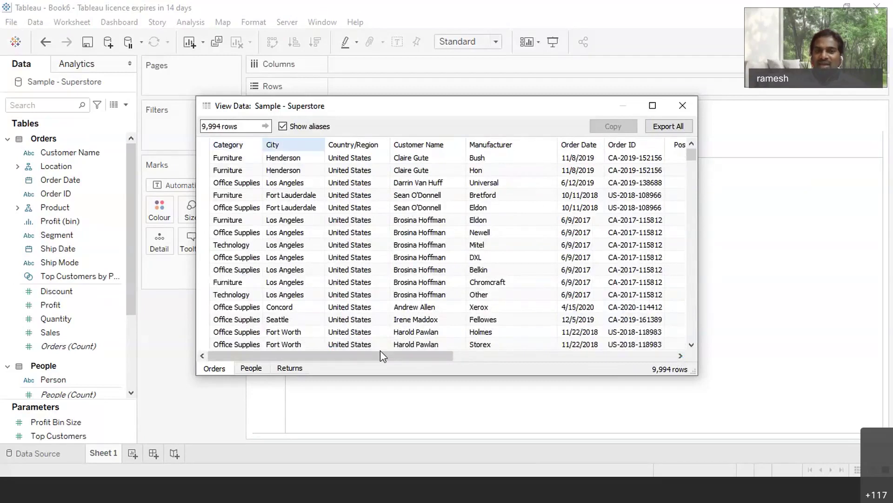
{"action": "left_click_drag", "start_coordinate": [380, 349], "coordinate": [326, 357]}
{"action": "left_click", "coordinate": [236, 146]}
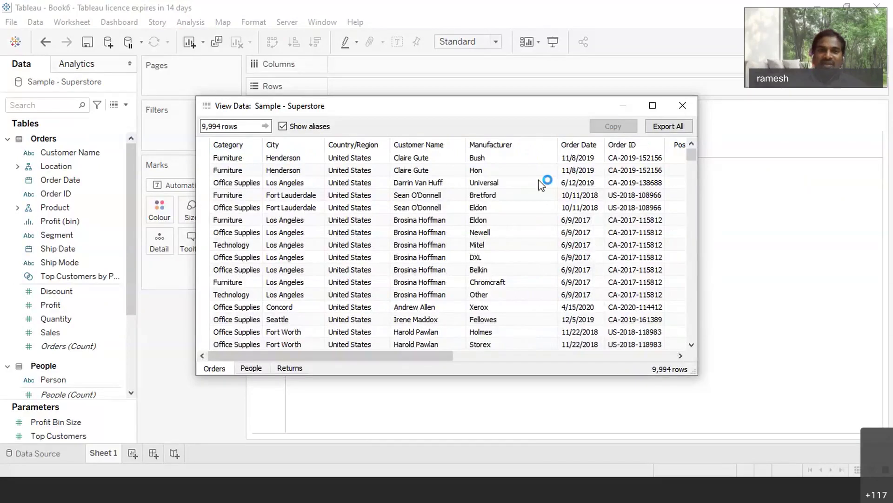
{"action": "left_click_drag", "start_coordinate": [670, 105], "coordinate": [556, 184]}
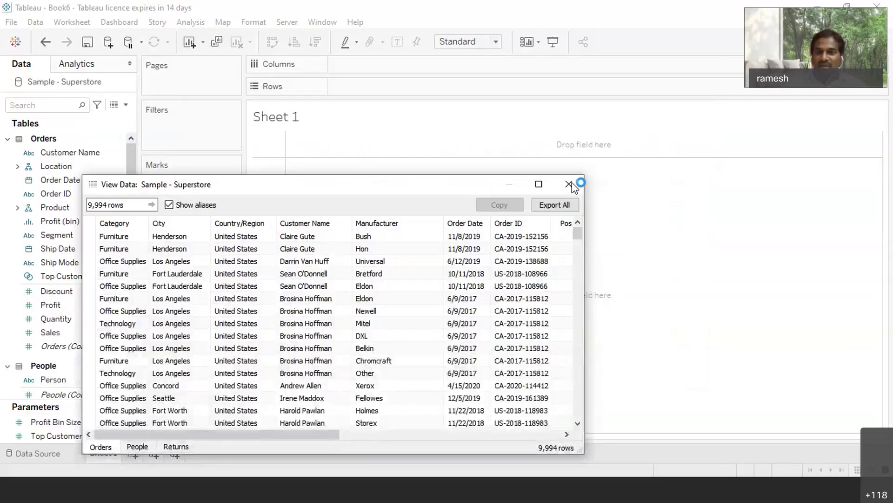
{"action": "left_click", "coordinate": [569, 184]}
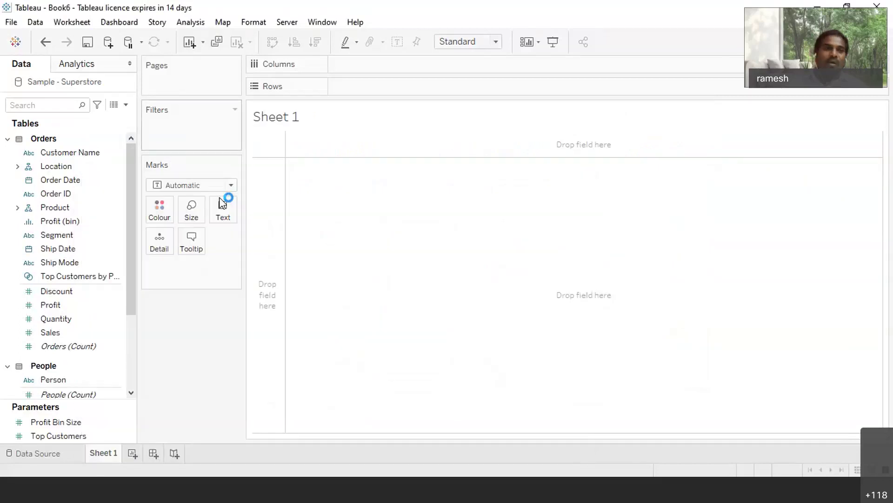
Return to the start page and connect to Sample - Superstore.xls from the repository folder Datasources\2020.3\en_US-EU
{"action": "left_click", "coordinate": [15, 42]}
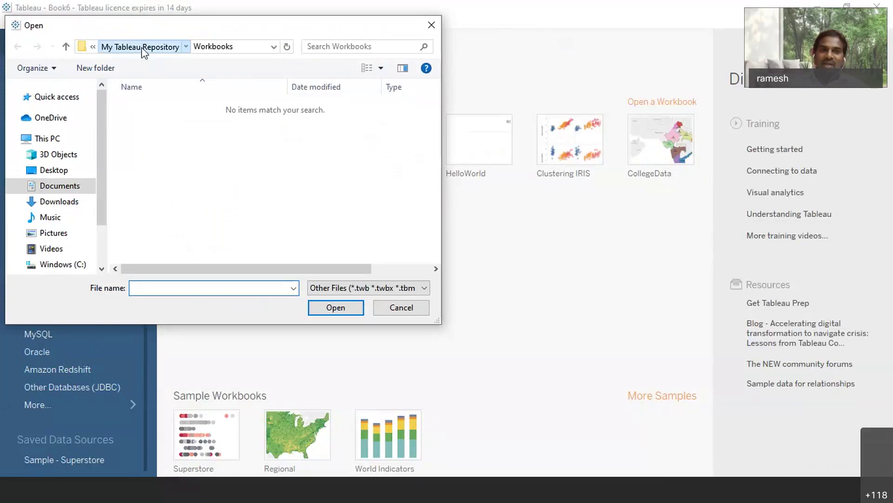
{"action": "left_click", "coordinate": [140, 47]}
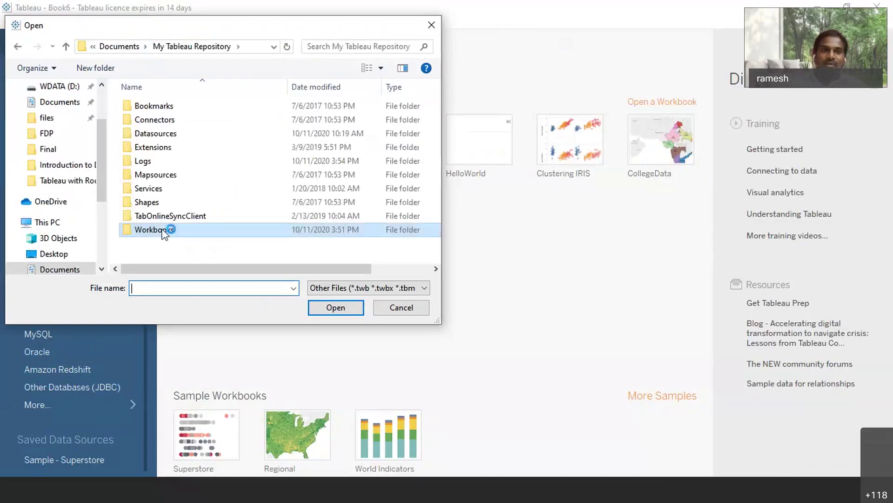
{"action": "double_click", "coordinate": [153, 134]}
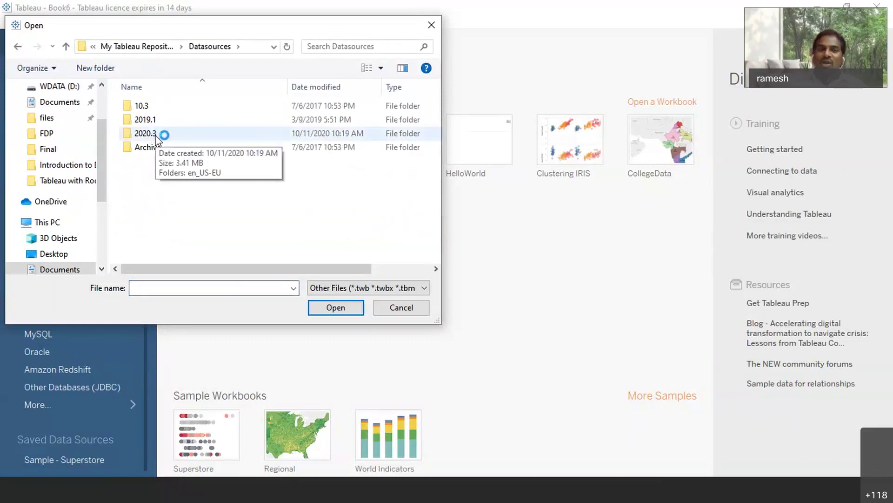
{"action": "double_click", "coordinate": [156, 135]}
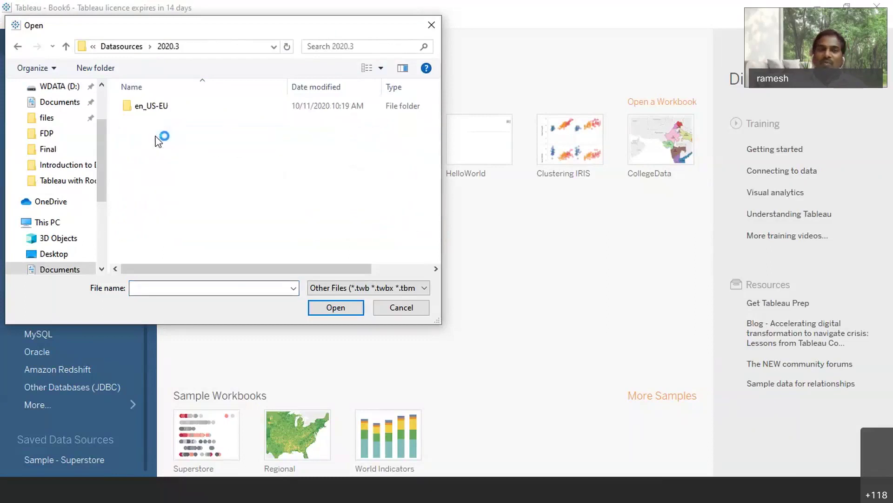
{"action": "double_click", "coordinate": [158, 107]}
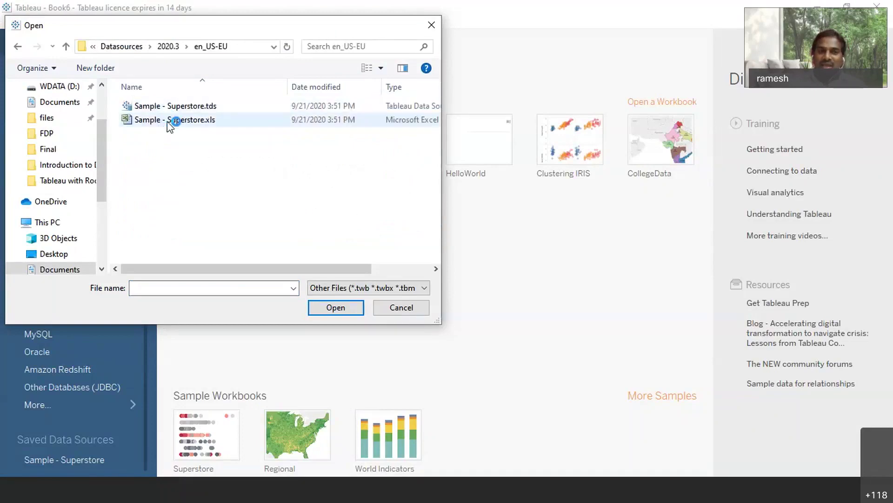
{"action": "left_click", "coordinate": [169, 122]}
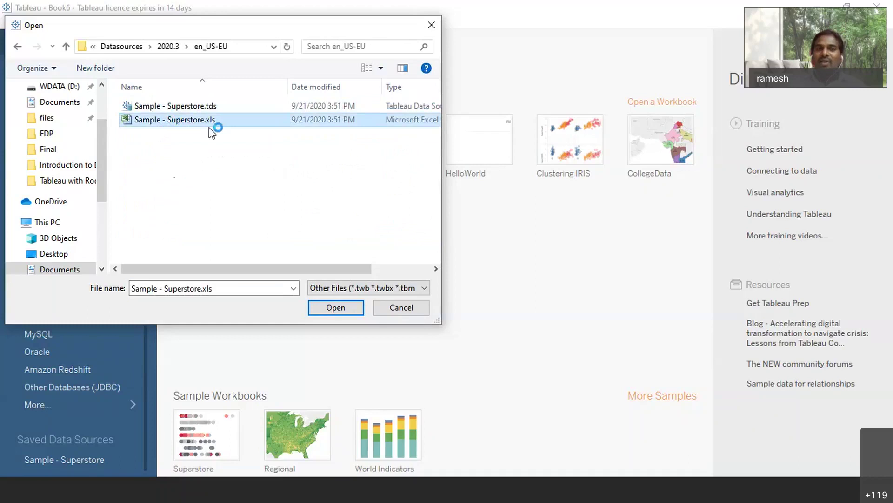
{"action": "left_click", "coordinate": [331, 309]}
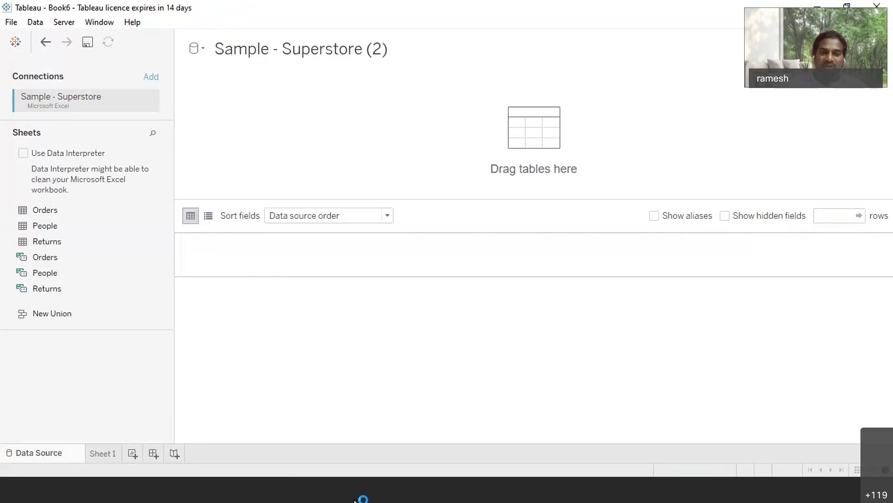
Add the Orders sheet to the data source canvas of the Superstore Excel connection
{"action": "left_click", "coordinate": [362, 498]}
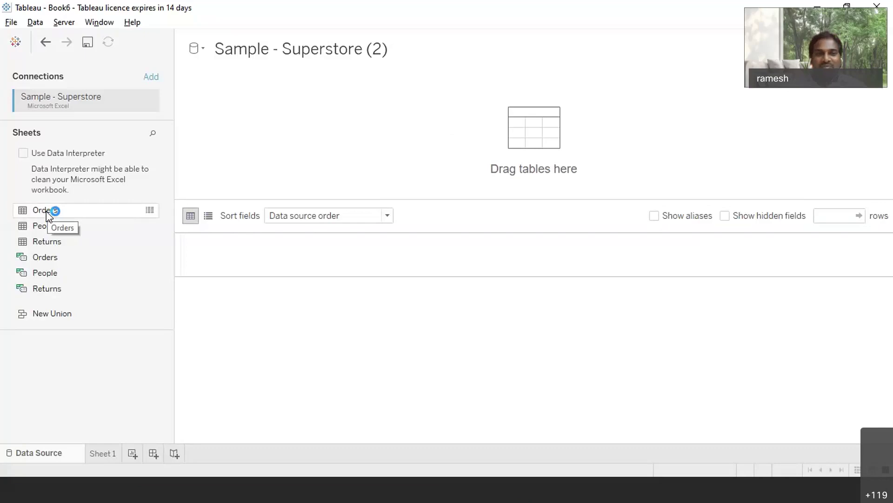
{"action": "left_click_drag", "start_coordinate": [47, 211], "coordinate": [455, 144]}
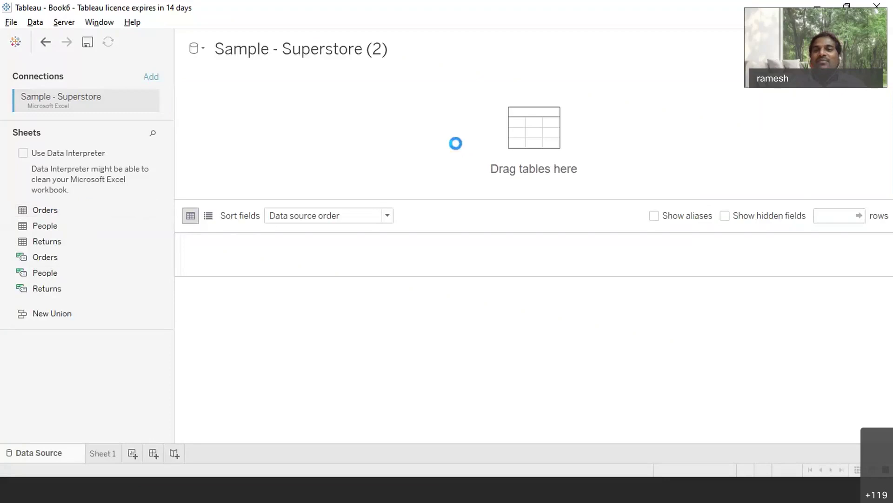
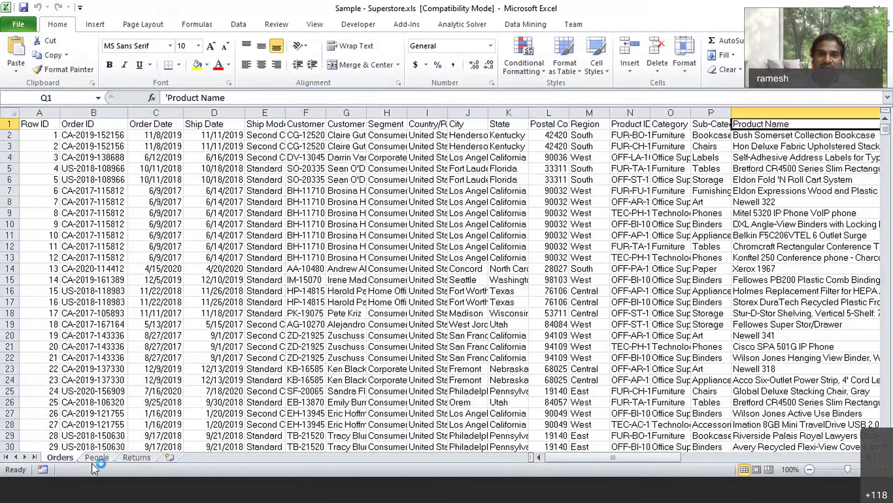
Examine the People and Returns sheets of the Sample - Superstore workbook, and close Excel to return to Tableau
{"action": "left_click", "coordinate": [93, 457]}
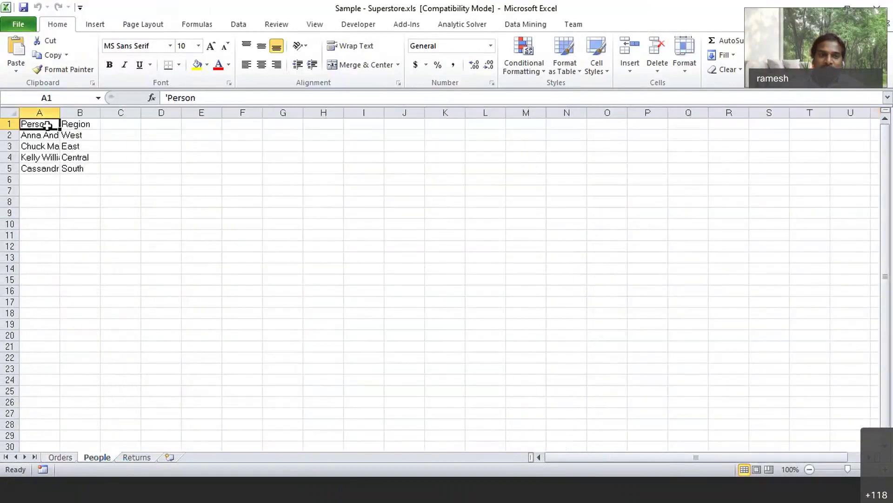
{"action": "left_click", "coordinate": [143, 457]}
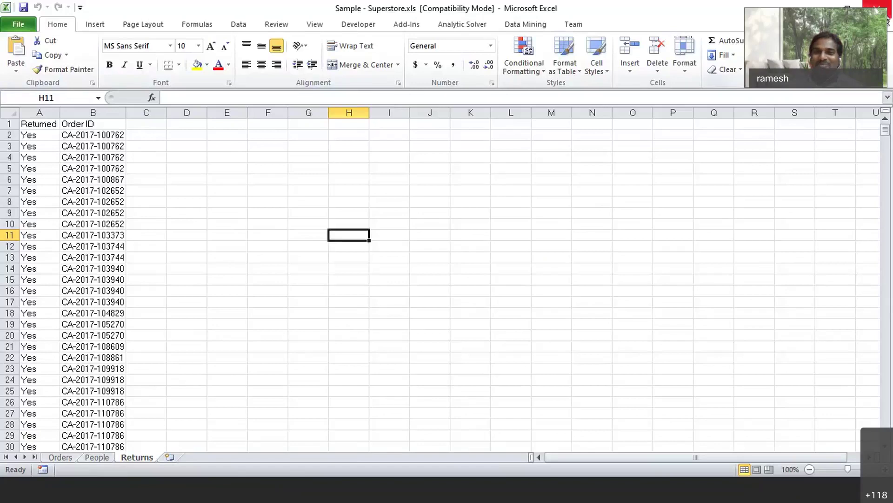
{"action": "left_click", "coordinate": [887, 17]}
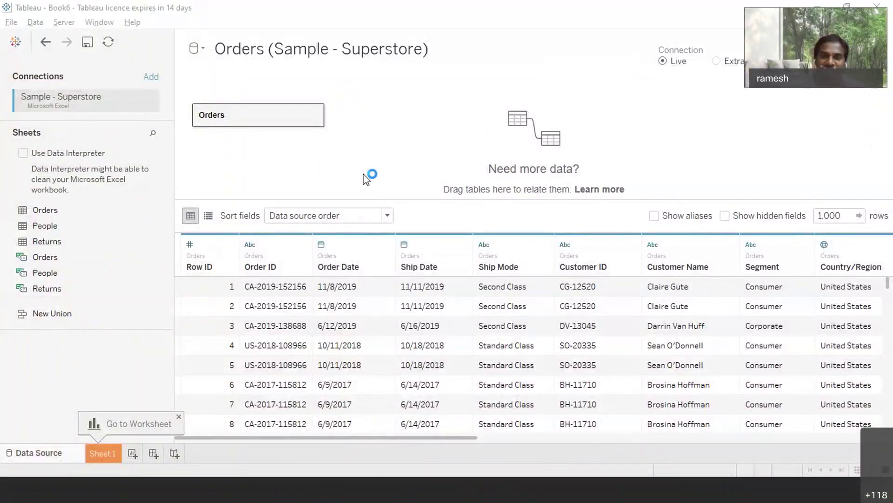
Remove the Orders table from the data source canvas and add the Orders sheet to it again
{"action": "left_click", "coordinate": [315, 115]}
{"action": "left_click", "coordinate": [326, 147]}
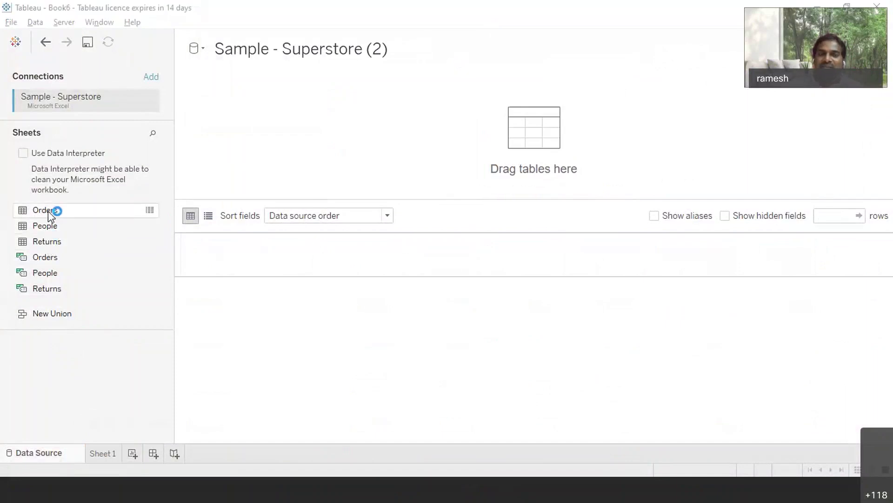
{"action": "left_click_drag", "start_coordinate": [48, 211], "coordinate": [372, 154]}
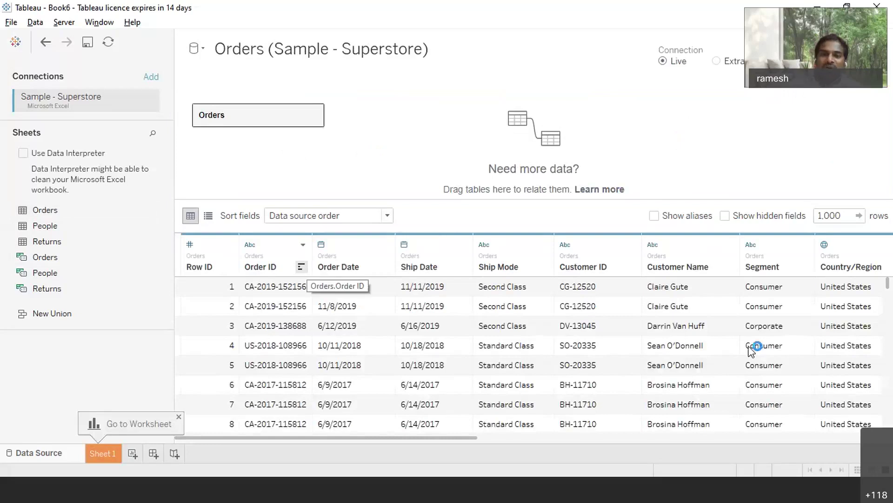
Examine the field sorting options and the Orders preview columns from Row ID to Profit, checking their data types
{"action": "left_click_drag", "start_coordinate": [463, 437], "coordinate": [367, 428]}
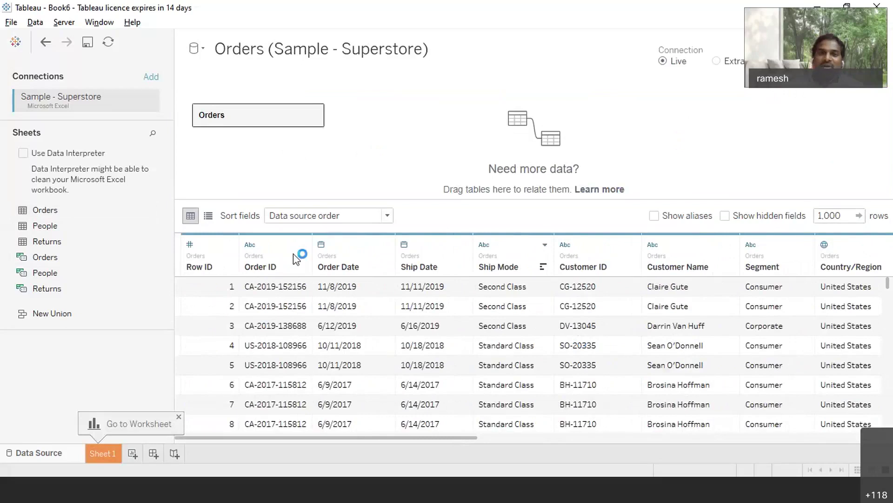
{"action": "left_click", "coordinate": [387, 219]}
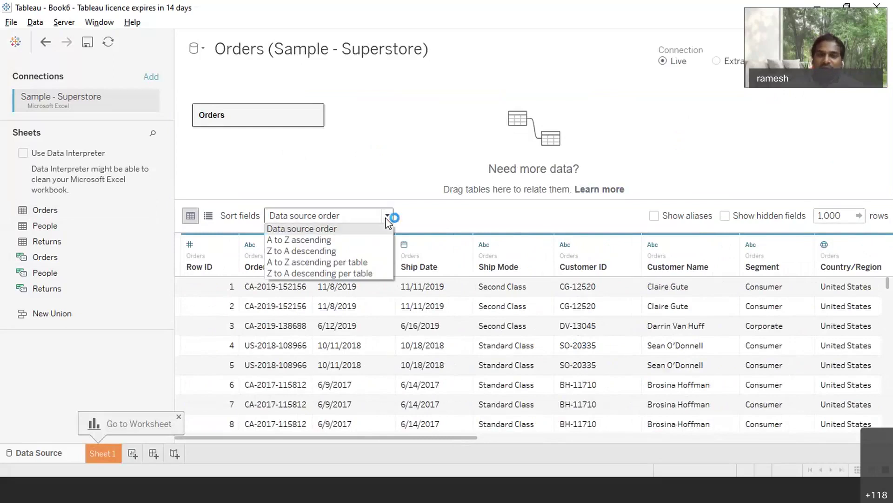
{"action": "left_click", "coordinate": [335, 182]}
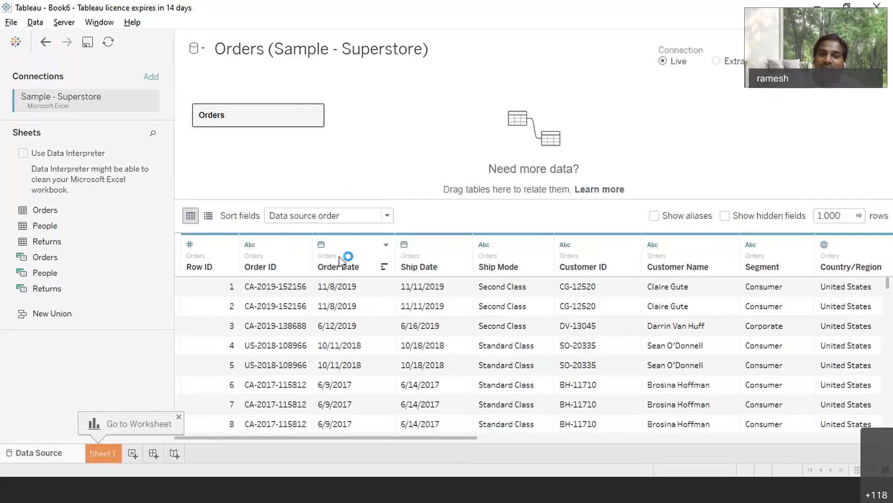
{"action": "left_click", "coordinate": [325, 246]}
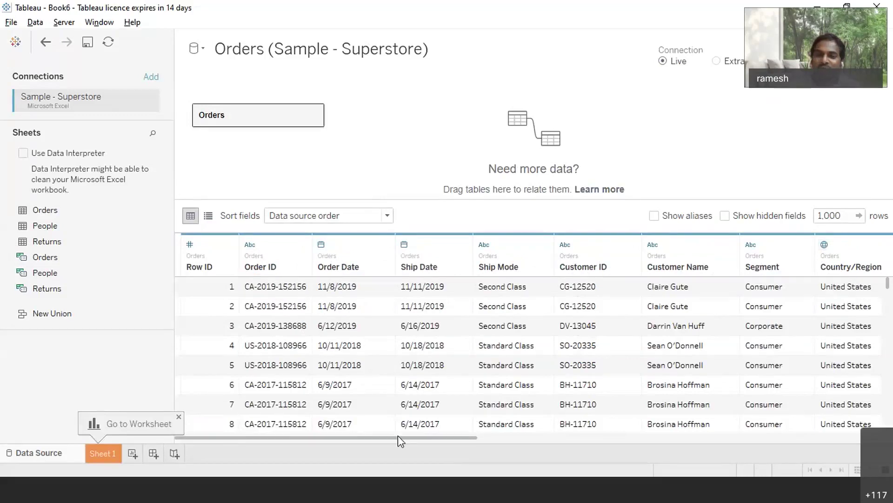
{"action": "left_click_drag", "start_coordinate": [397, 438], "coordinate": [625, 448]}
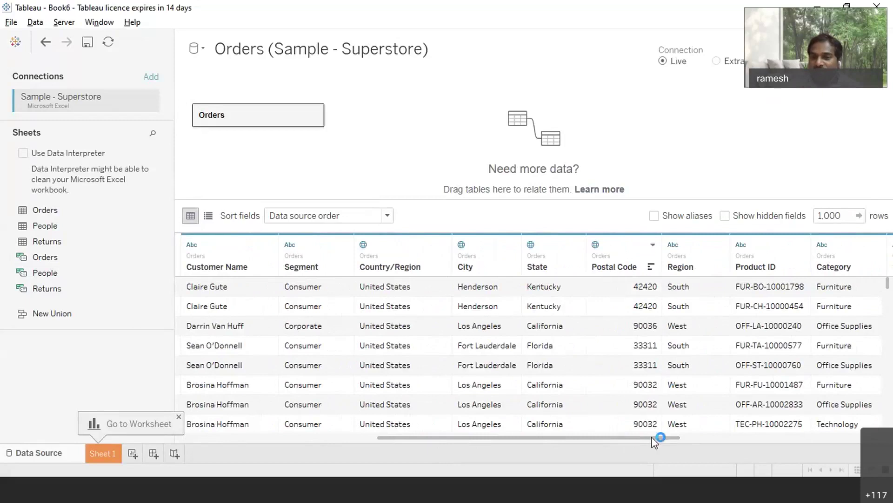
{"action": "left_click_drag", "start_coordinate": [651, 436], "coordinate": [740, 437]}
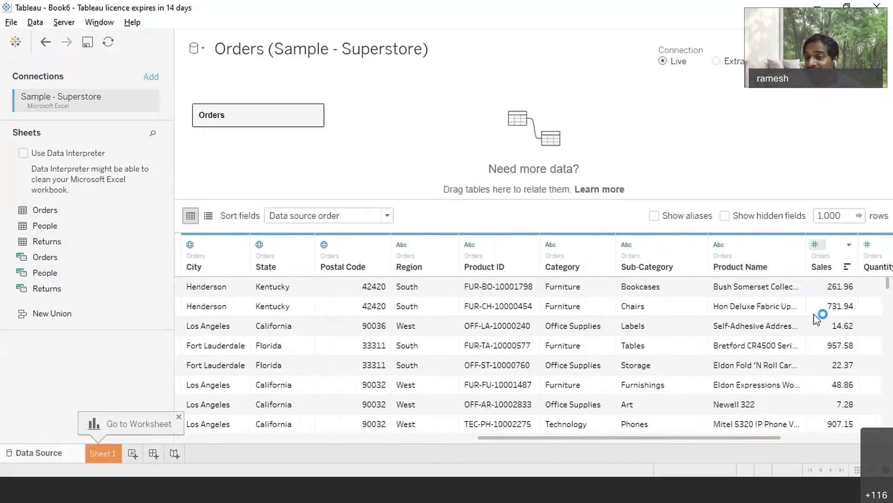
{"action": "left_click_drag", "start_coordinate": [711, 437], "coordinate": [765, 438]}
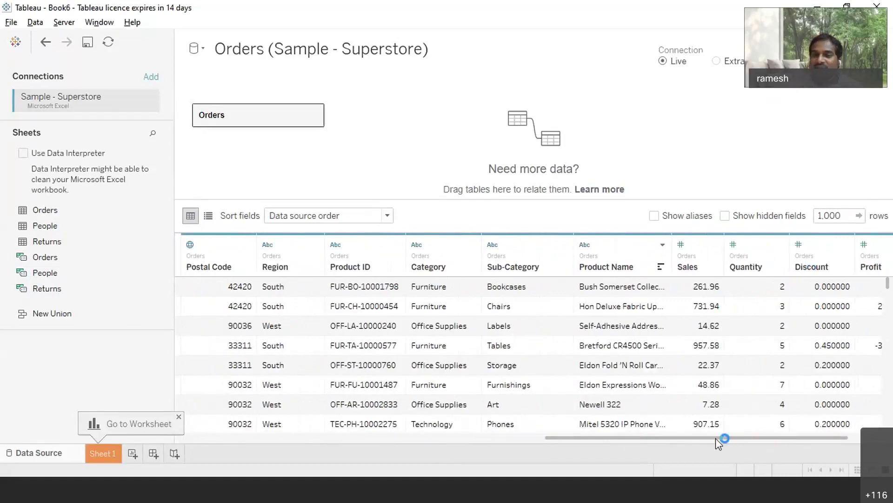
{"action": "left_click_drag", "start_coordinate": [716, 437], "coordinate": [385, 452]}
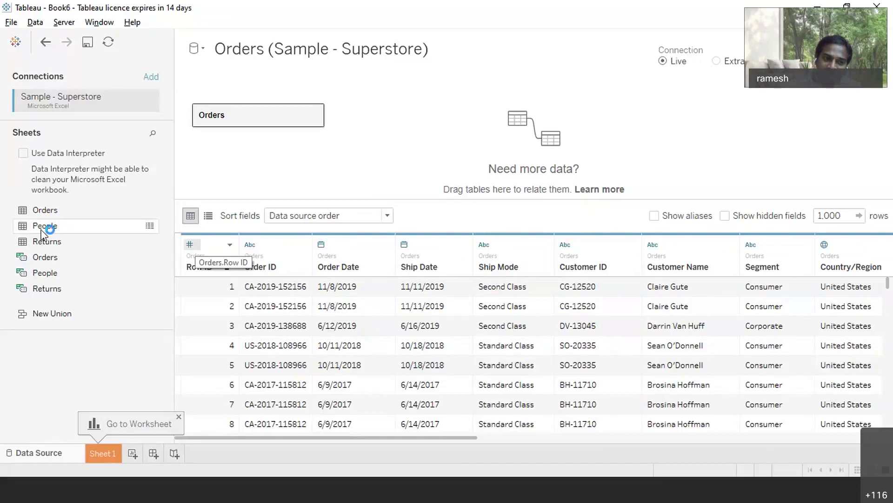
Try relating the People and Returns sheets to Orders on the canvas, and remove both added tables again
{"action": "left_click_drag", "start_coordinate": [41, 228], "coordinate": [344, 145]}
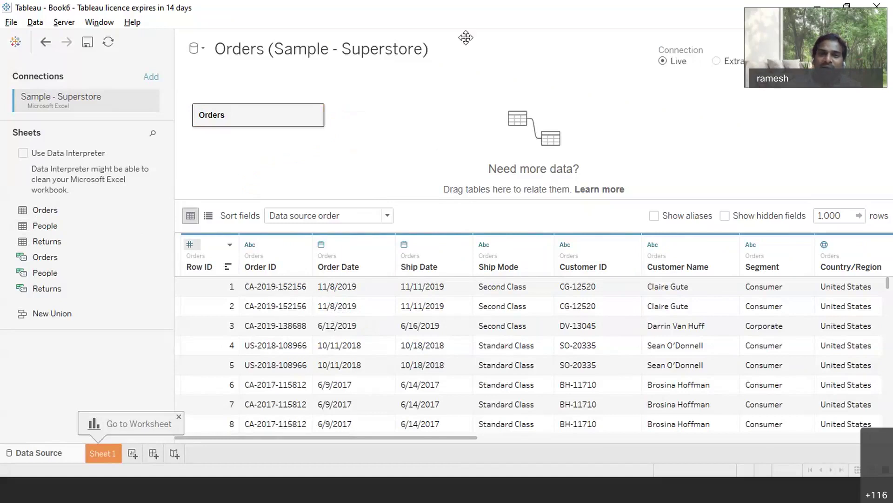
{"action": "left_click_drag", "start_coordinate": [116, 225], "coordinate": [444, 128]}
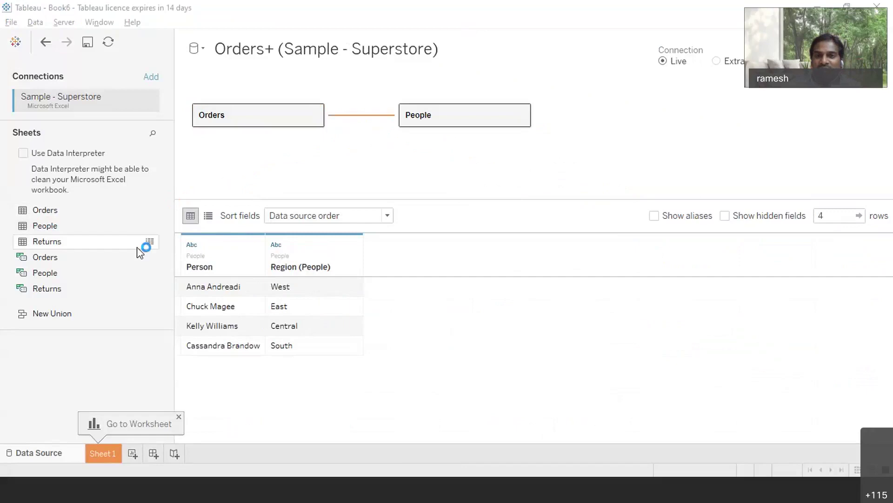
{"action": "left_click", "coordinate": [140, 252]}
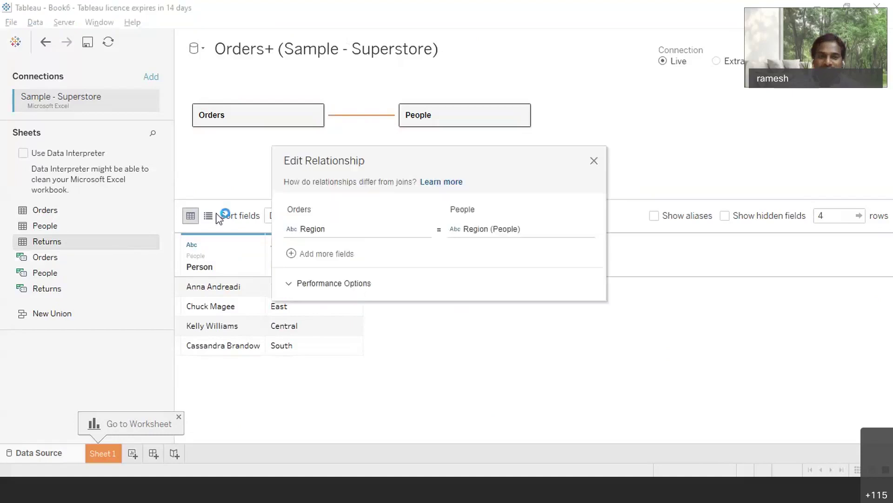
{"action": "left_click", "coordinate": [594, 162]}
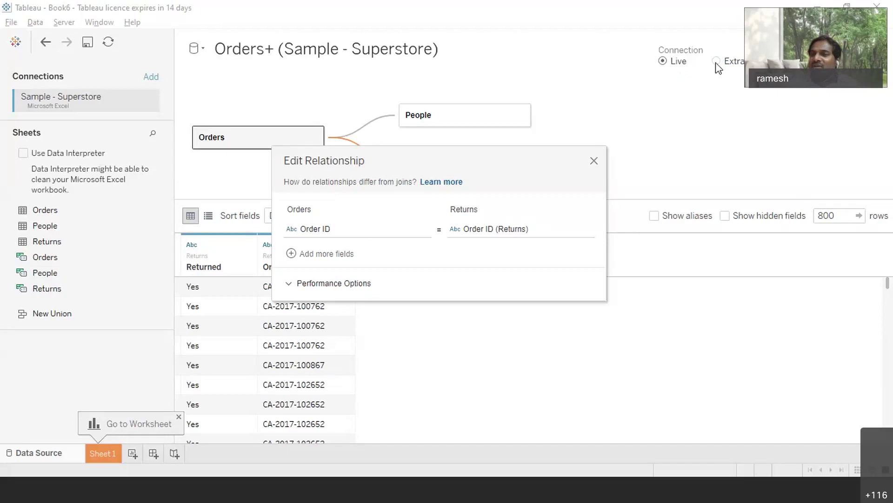
{"action": "left_click", "coordinate": [617, 145]}
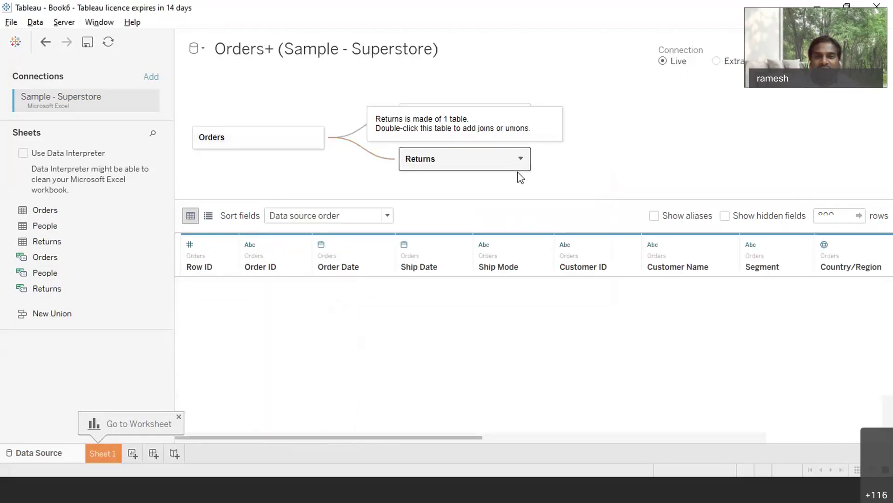
{"action": "key", "text": "Delete"}
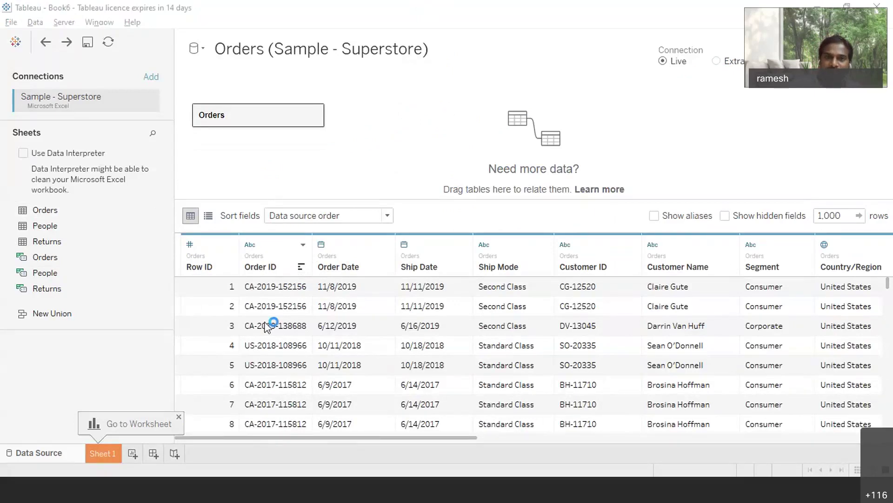
Open the worksheet Sheet 1 and rename it as 1
{"action": "left_click", "coordinate": [103, 454]}
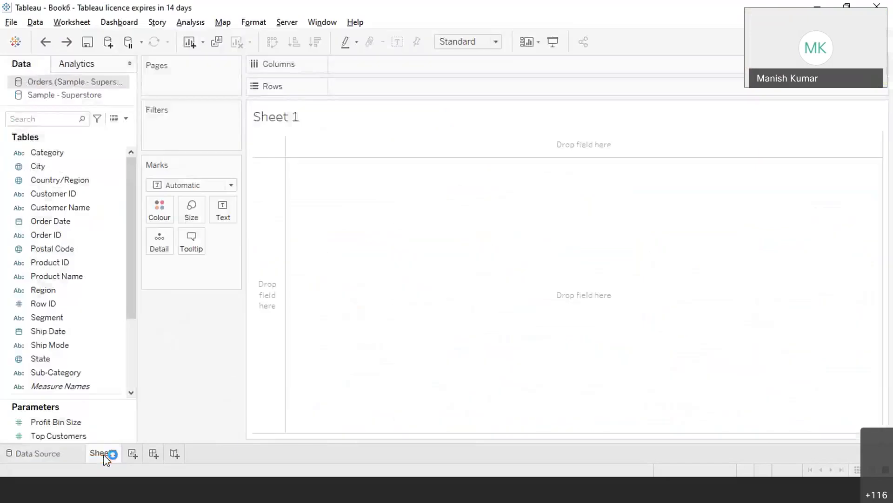
{"action": "right_click", "coordinate": [105, 455]}
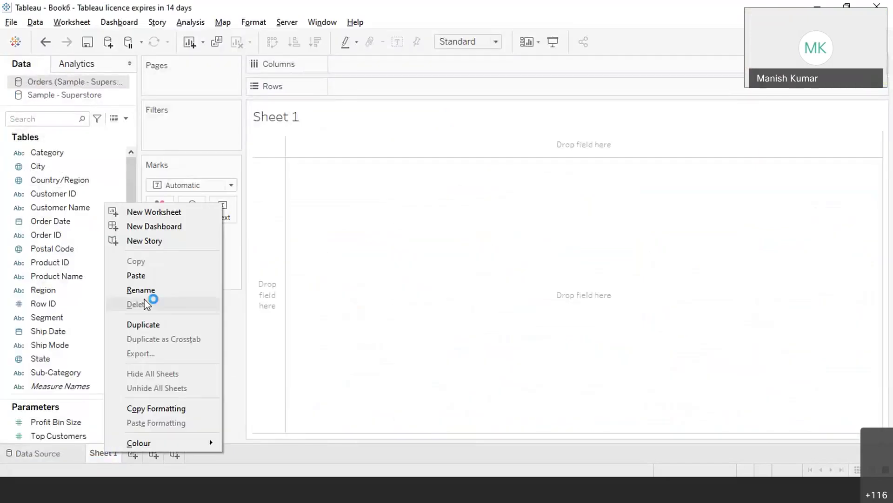
{"action": "left_click", "coordinate": [206, 291]}
{"action": "key", "text": "BackSpace"}
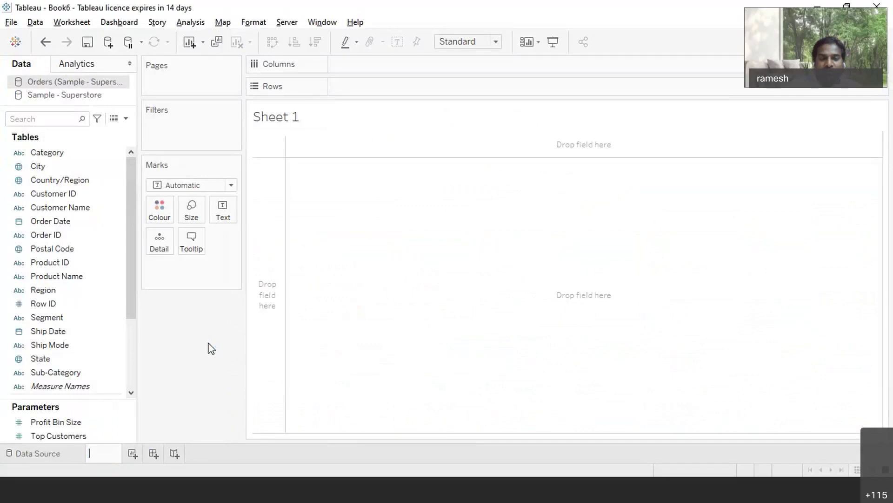
{"action": "type", "text": "1"}
{"action": "key", "text": "Return"}
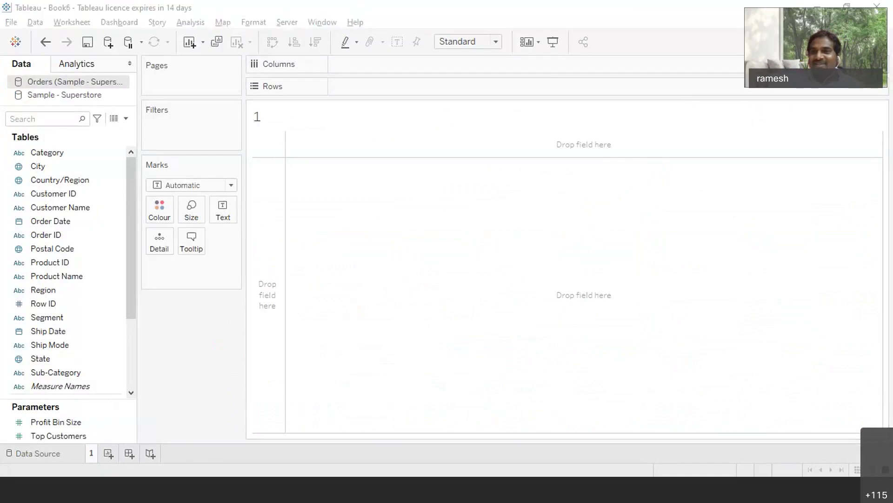
Examine the dimensions and measures in the Orders field list, including Region, Sub-Category, Sales and Product ID
{"action": "left_click", "coordinate": [44, 290]}
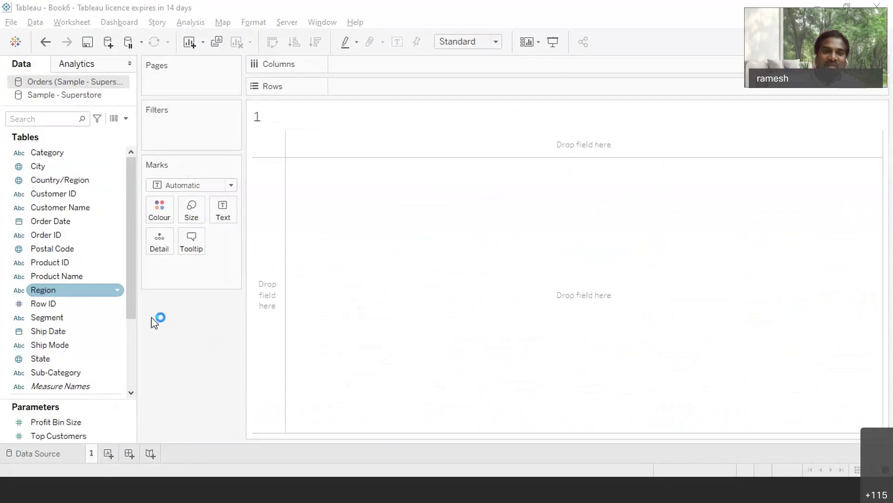
{"action": "left_click_drag", "start_coordinate": [132, 255], "coordinate": [127, 308]}
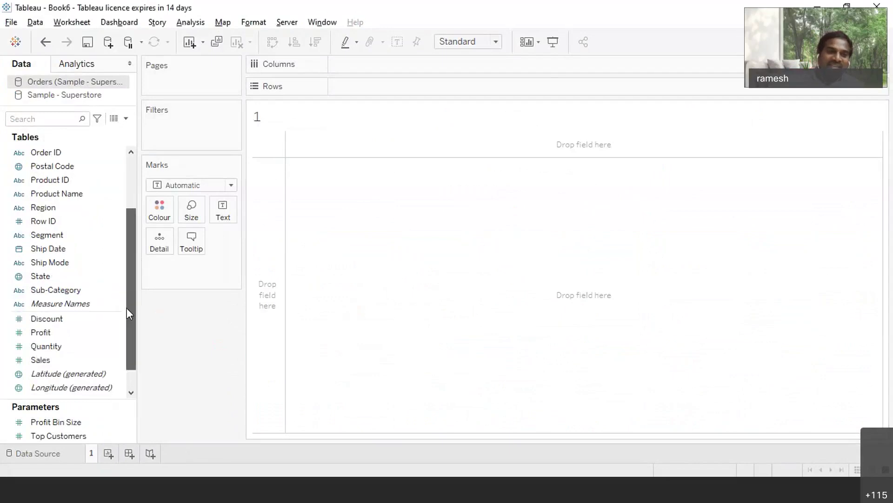
{"action": "left_click", "coordinate": [98, 387]}
{"action": "left_click", "coordinate": [89, 291]}
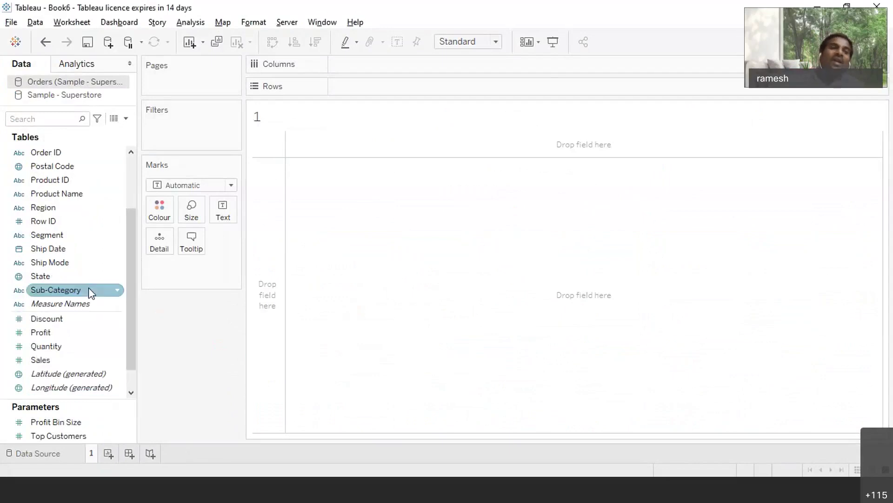
{"action": "left_click", "coordinate": [51, 364]}
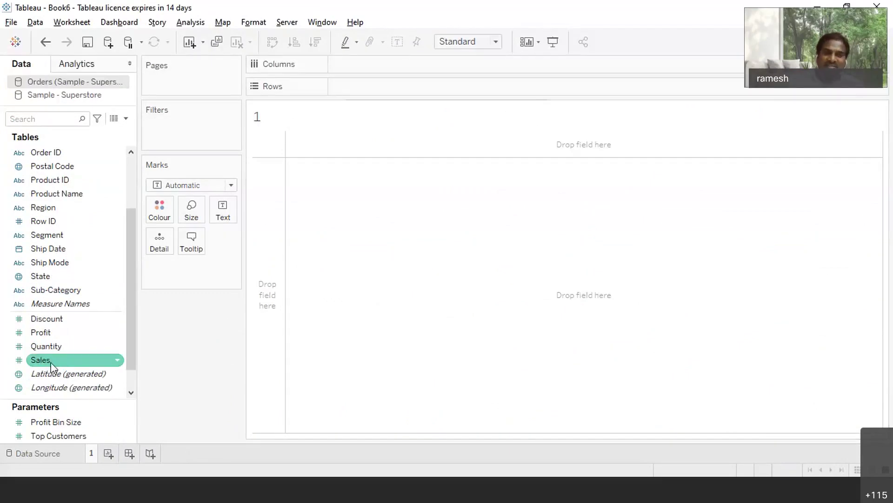
{"action": "left_click", "coordinate": [448, 112]}
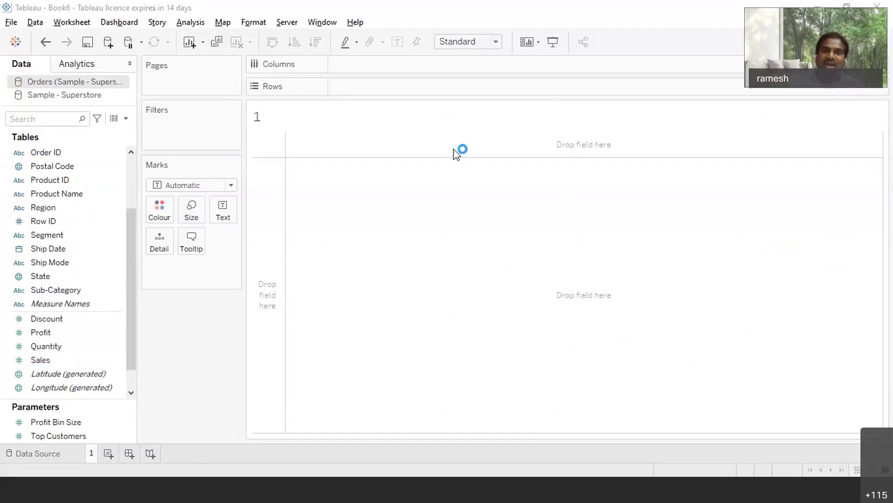
{"action": "left_click", "coordinate": [51, 181]}
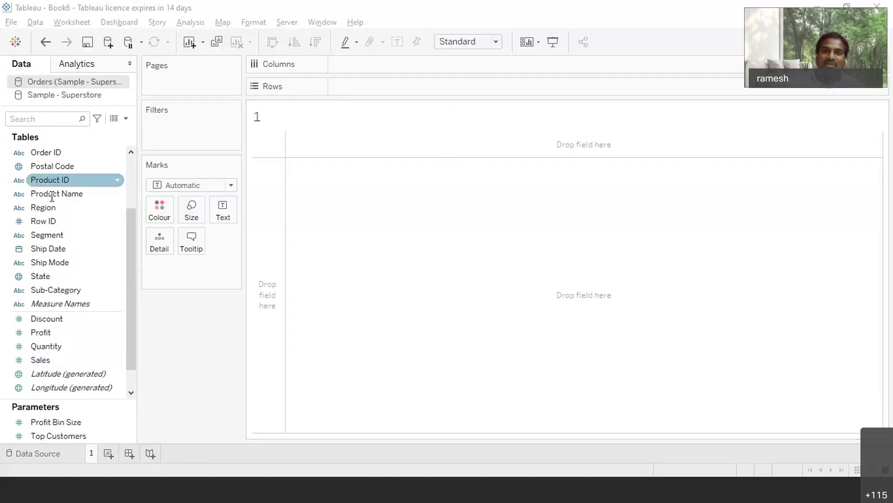
Place the Sales measure on Rows to chart total sales as a single bar
{"action": "left_click", "coordinate": [41, 358]}
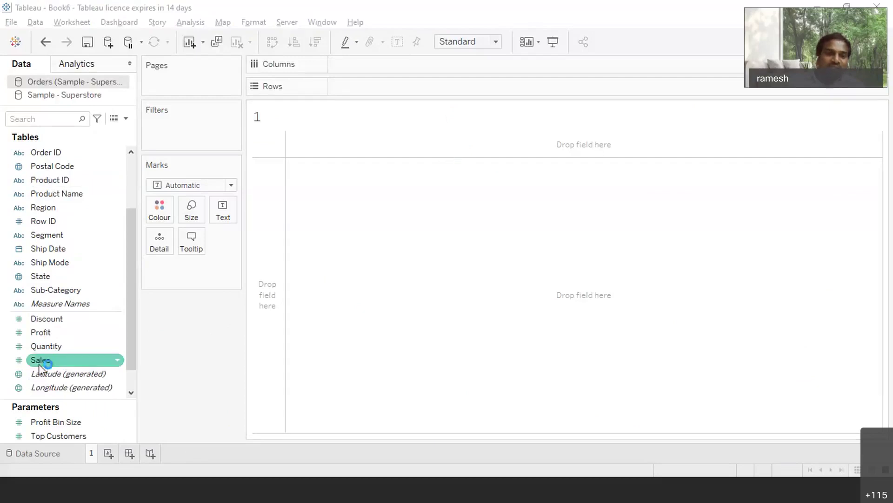
{"action": "left_click", "coordinate": [41, 362]}
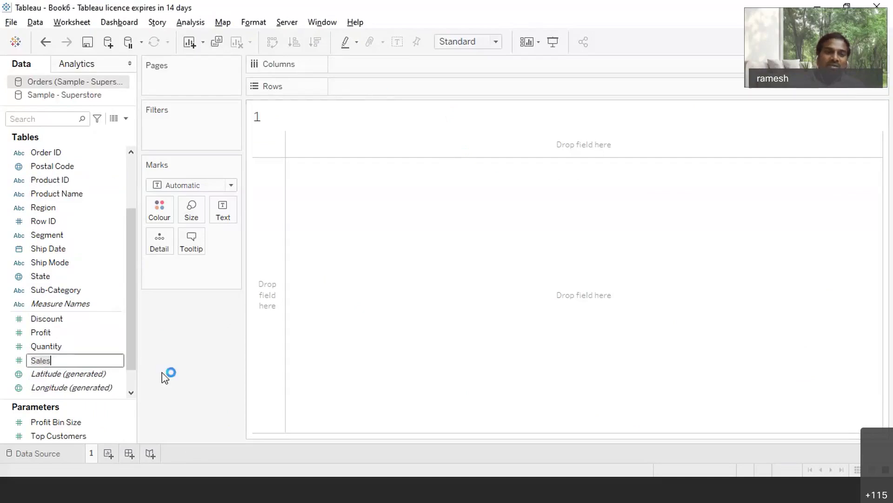
{"action": "key", "text": "Return"}
{"action": "left_click_drag", "start_coordinate": [56, 361], "coordinate": [370, 88]}
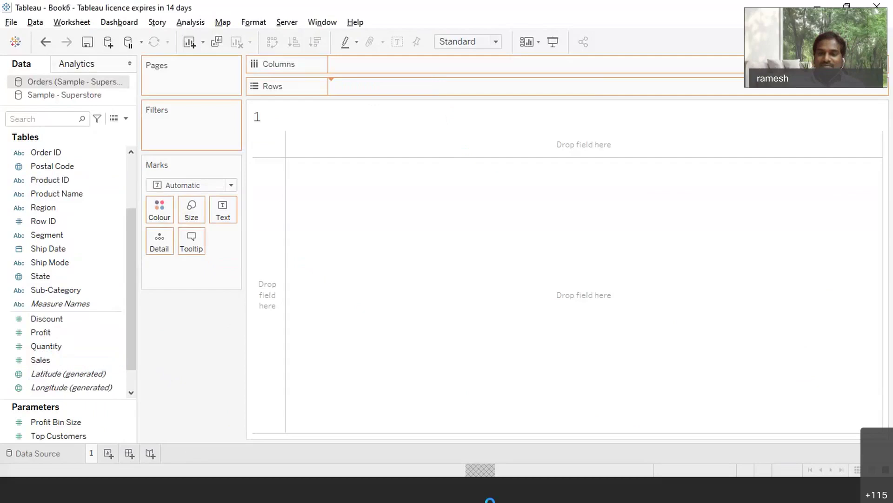
{"action": "mouse_move", "coordinate": [308, 399]}
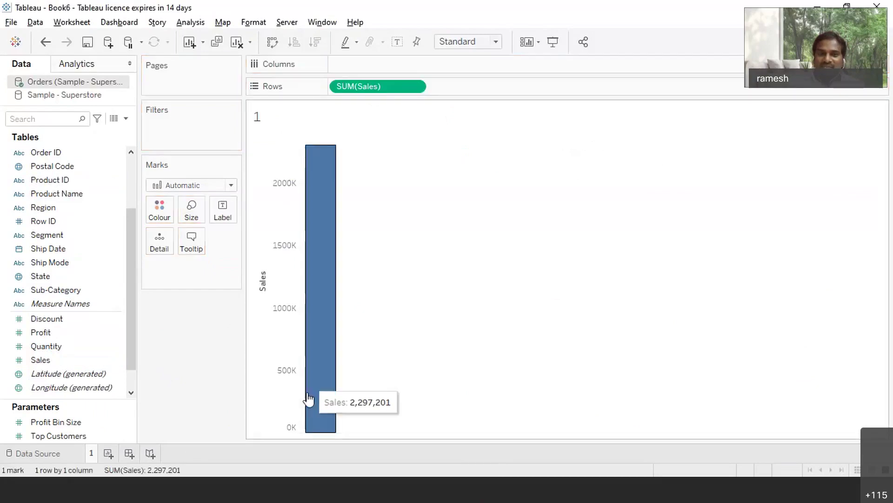
Review the dimensions in the Orders field list, from Category down to Sub-Category, and the field options available for Segment
{"action": "left_click", "coordinate": [53, 233]}
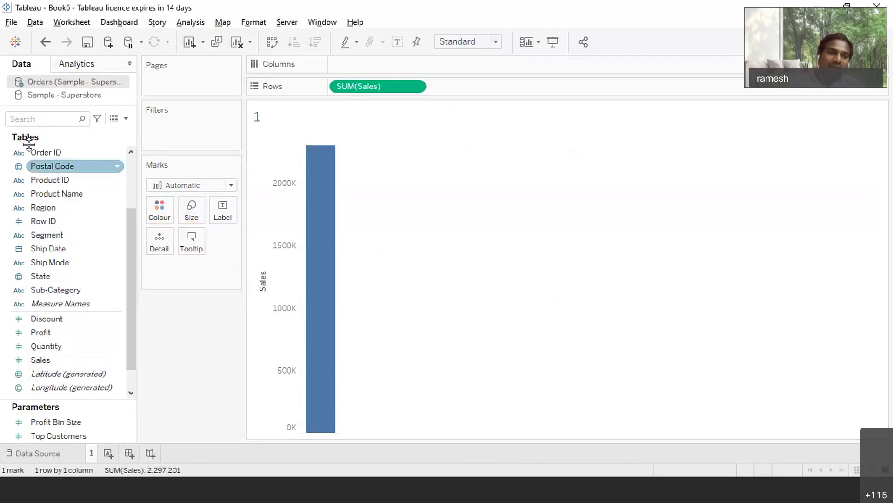
{"action": "scroll", "coordinate": [36, 257], "scroll_direction": "up", "scroll_amount": 1}
{"action": "scroll", "coordinate": [36, 258], "scroll_direction": "up", "scroll_amount": 1}
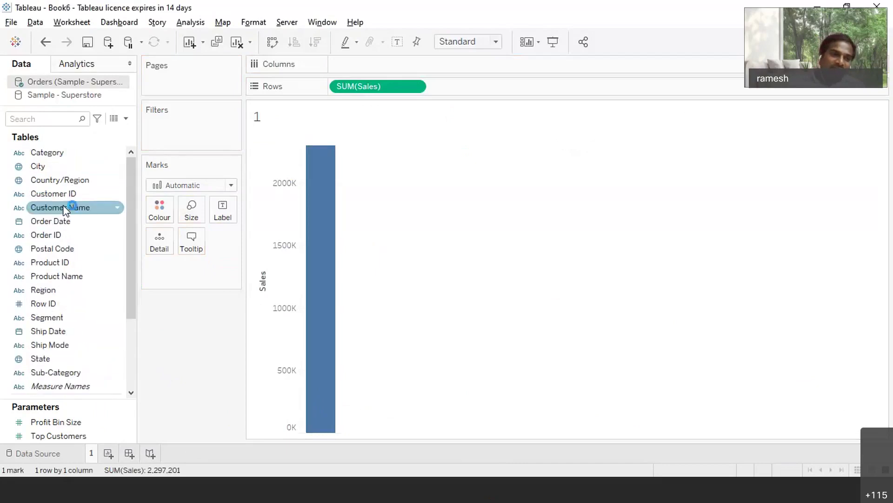
{"action": "left_click", "coordinate": [46, 424]}
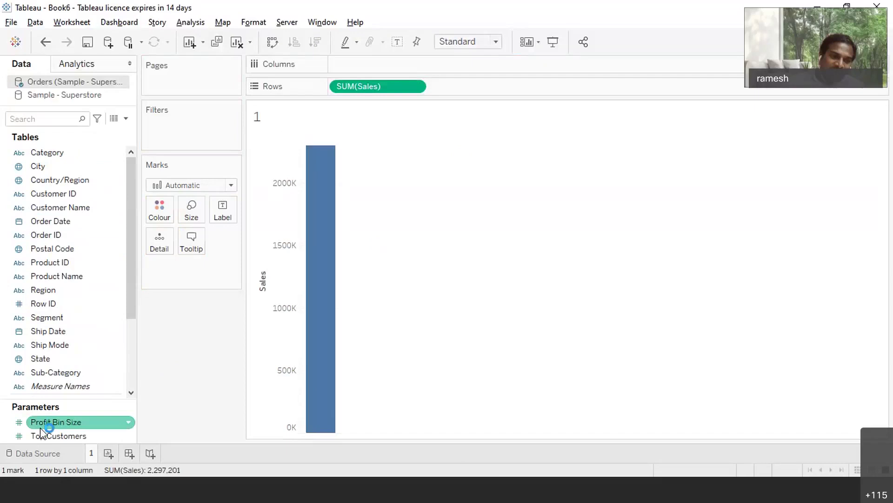
{"action": "left_click", "coordinate": [60, 288]}
{"action": "left_click", "coordinate": [60, 180]}
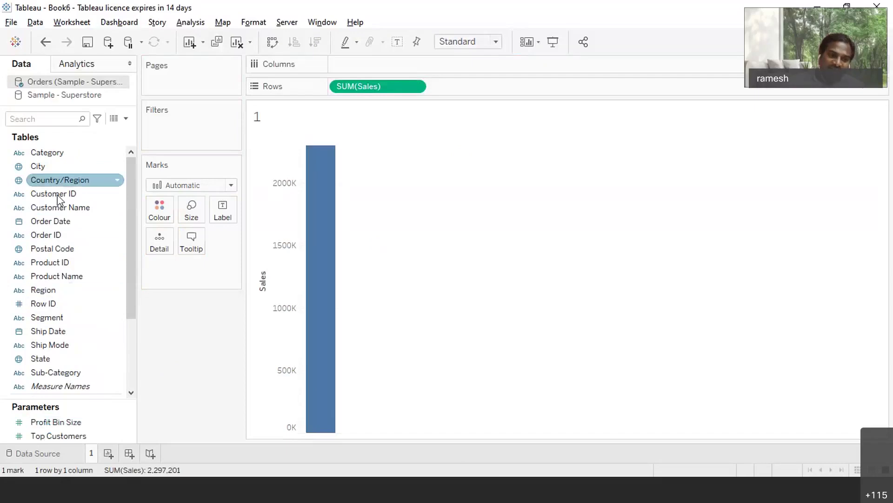
{"action": "left_click", "coordinate": [39, 303]}
{"action": "left_click", "coordinate": [60, 345]}
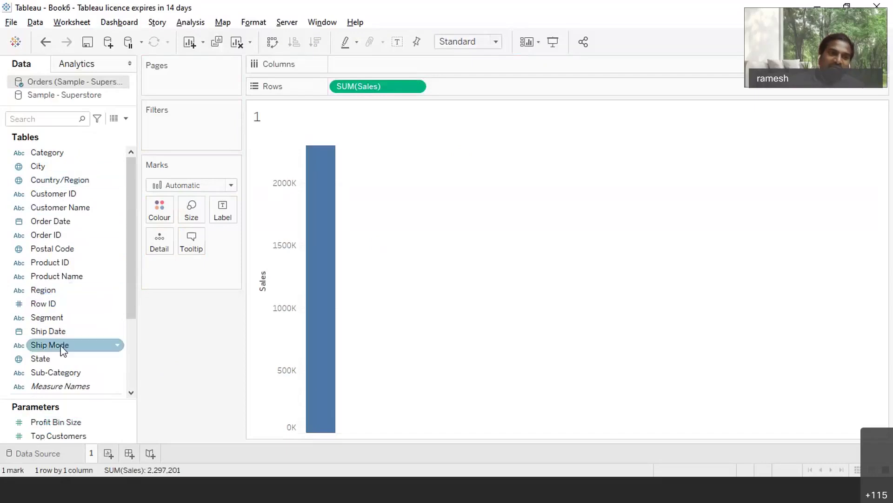
{"action": "scroll", "coordinate": [69, 355], "scroll_direction": "down", "scroll_amount": 3}
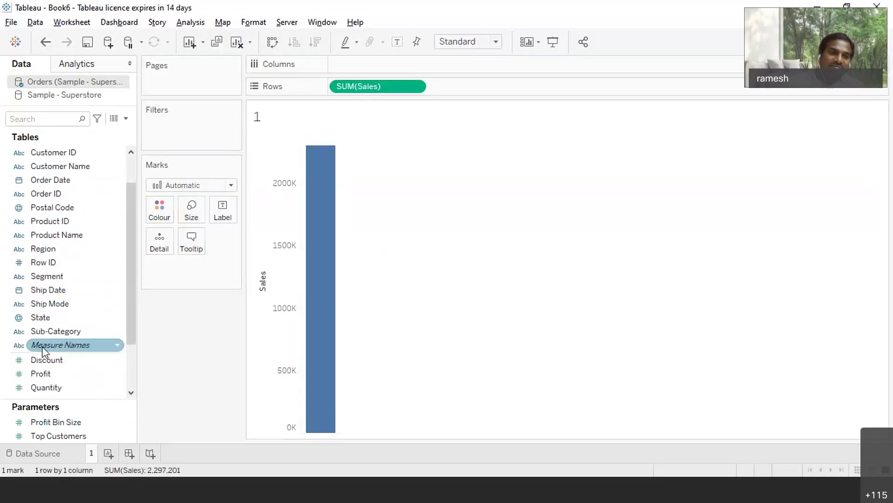
{"action": "left_click", "coordinate": [25, 170]}
{"action": "left_click", "coordinate": [58, 210]}
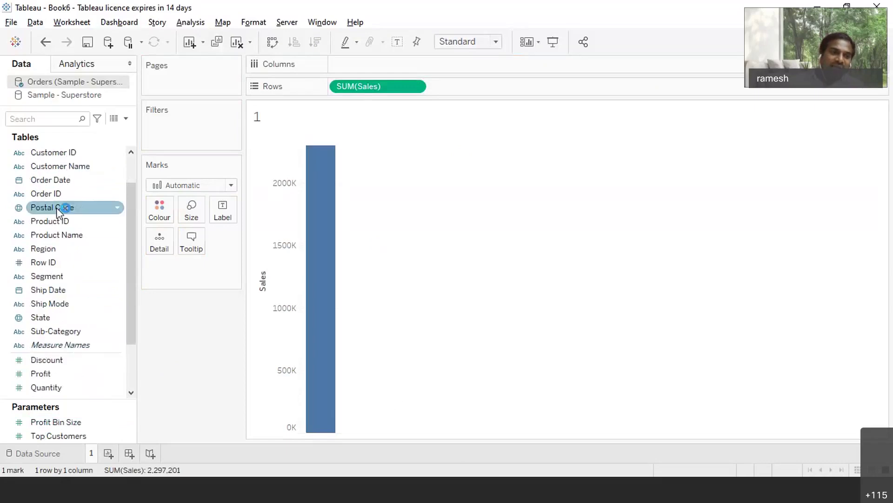
{"action": "left_click", "coordinate": [50, 234]}
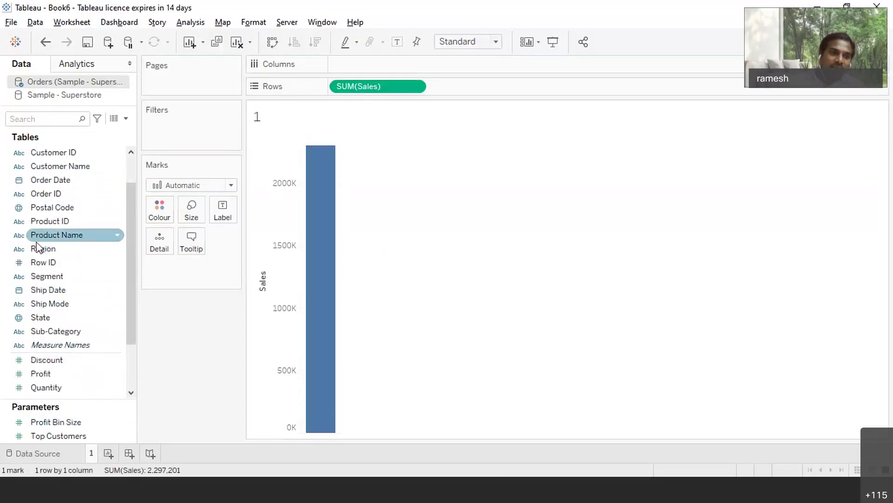
{"action": "left_click", "coordinate": [38, 248]}
{"action": "left_click", "coordinate": [30, 278]}
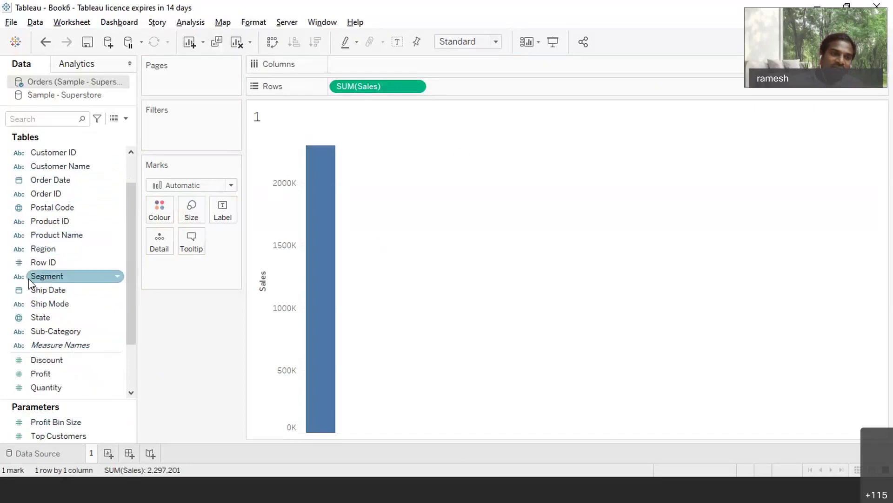
{"action": "left_click", "coordinate": [118, 278]}
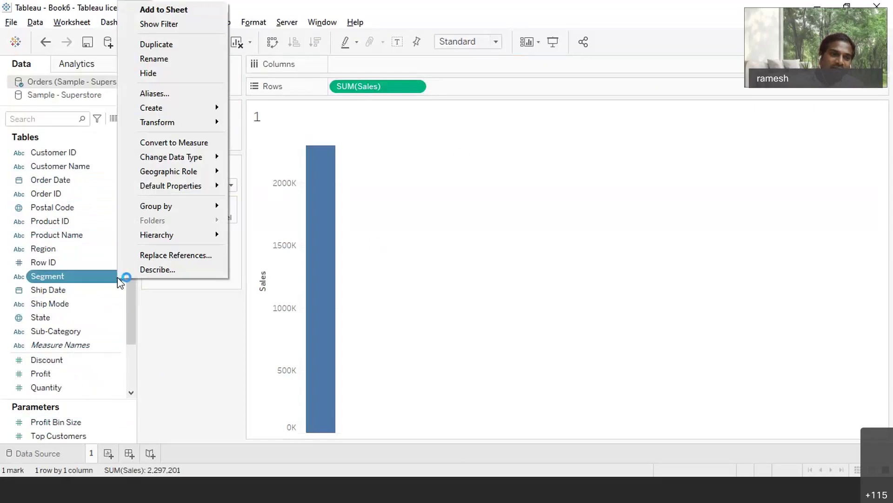
{"action": "left_click", "coordinate": [27, 332]}
{"action": "left_click", "coordinate": [90, 273]}
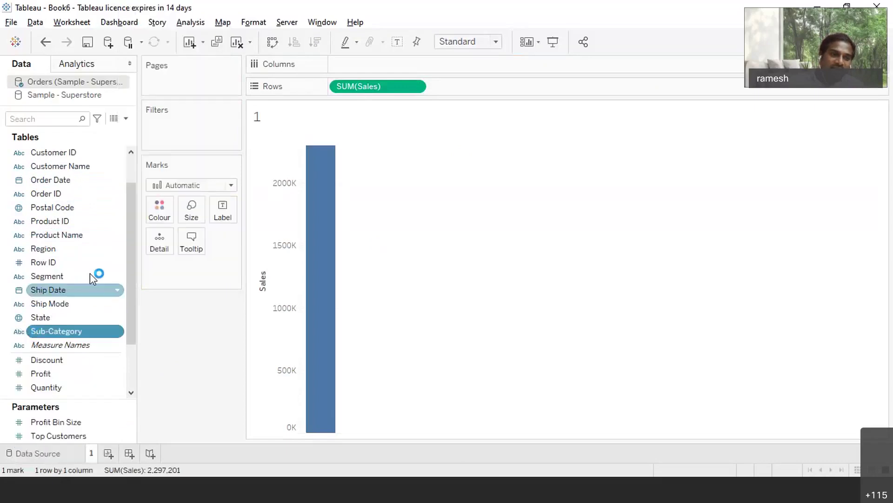
Place the Category dimension on Columns to split the Sales bar by category
{"action": "left_click_drag", "start_coordinate": [132, 226], "coordinate": [132, 202]}
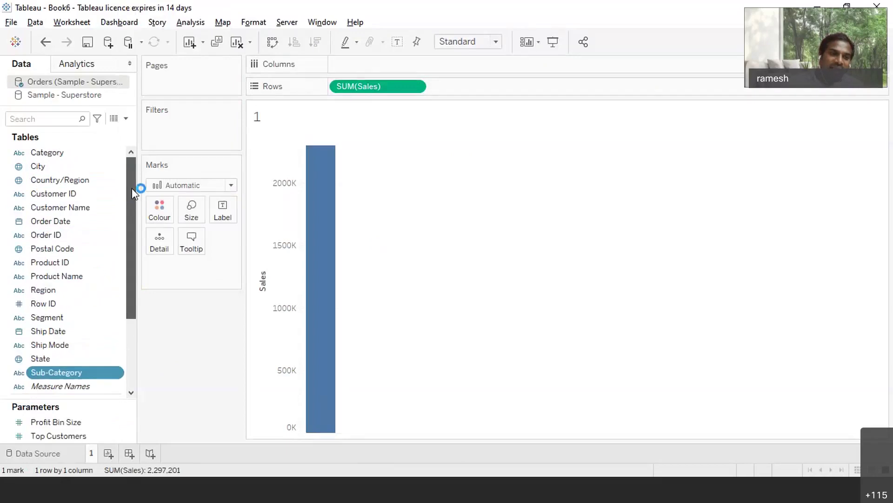
{"action": "left_click", "coordinate": [52, 154]}
{"action": "left_click_drag", "start_coordinate": [53, 154], "coordinate": [361, 66]}
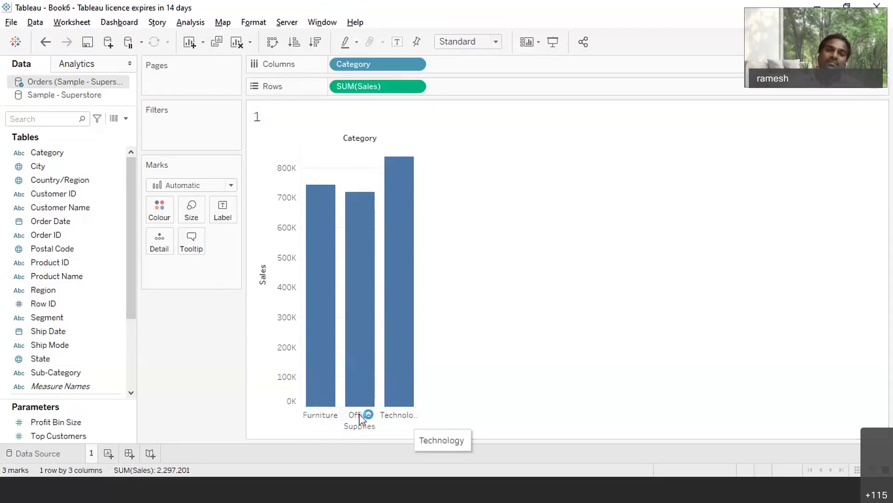
{"action": "mouse_move", "coordinate": [319, 390]}
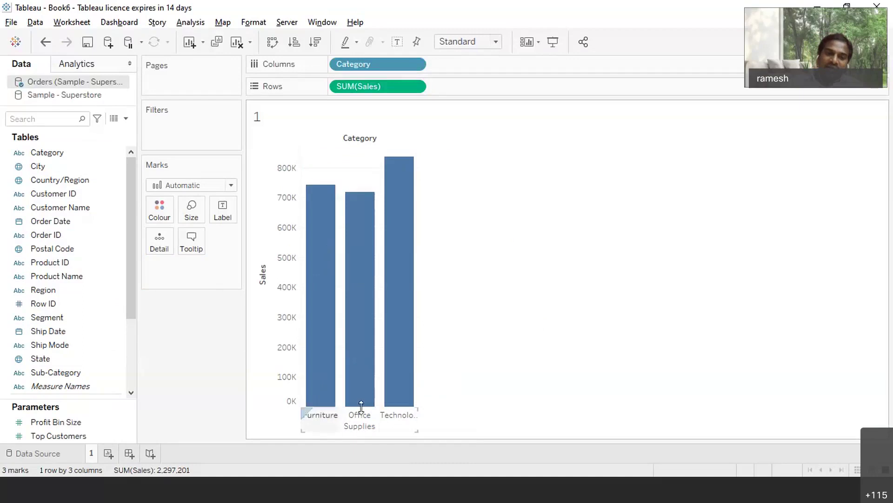
{"action": "mouse_move", "coordinate": [365, 210]}
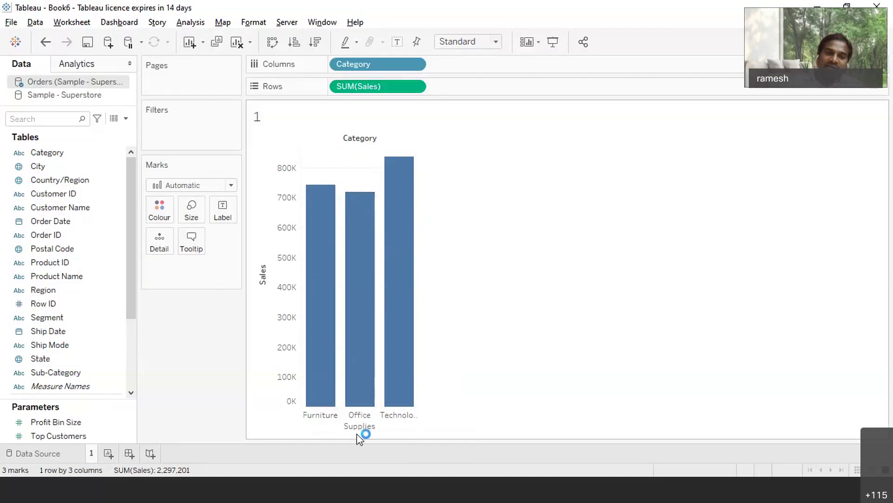
{"action": "mouse_move", "coordinate": [399, 403]}
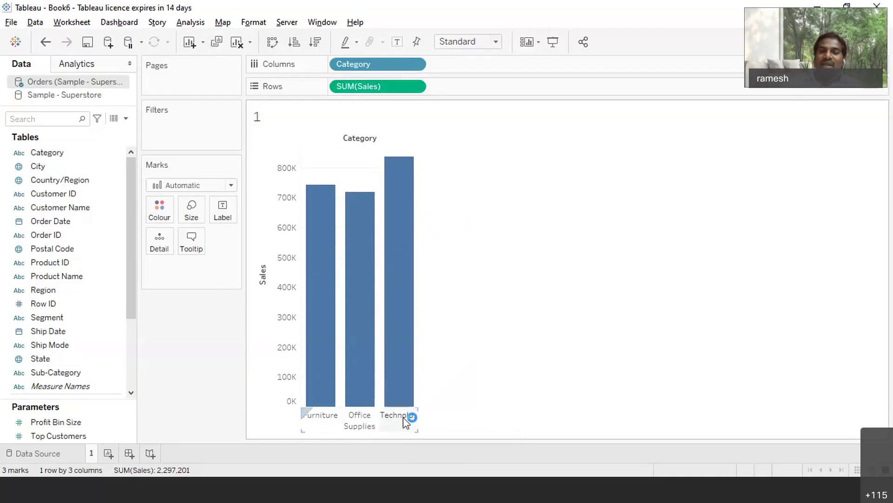
Add Sub-Category after Category on Columns and examine the Sales bars for each sub-category
{"action": "left_click", "coordinate": [74, 292]}
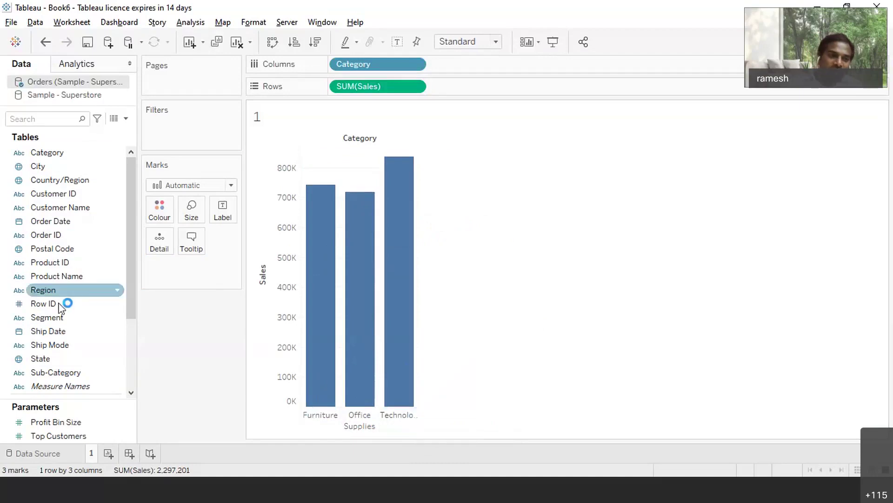
{"action": "left_click", "coordinate": [51, 373]}
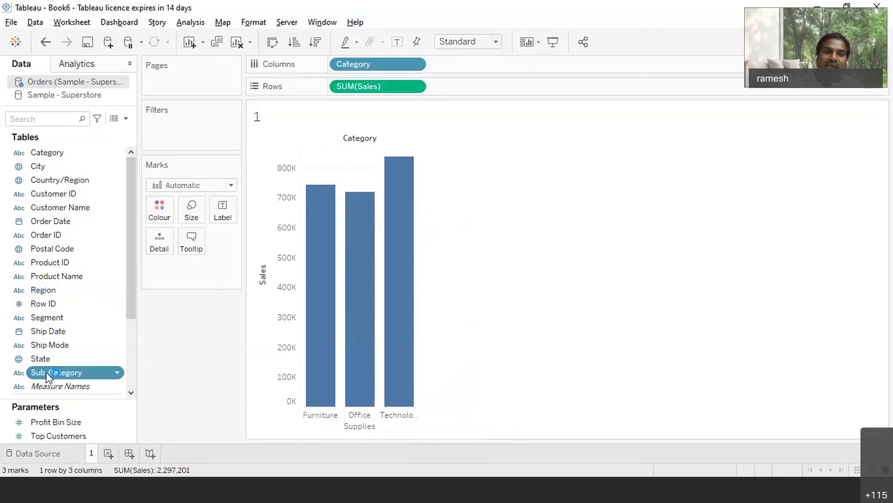
{"action": "left_click", "coordinate": [479, 70]}
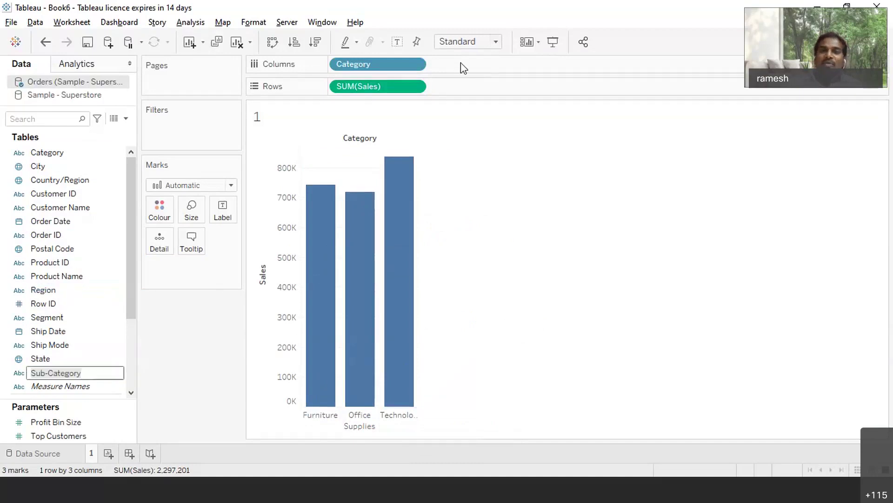
{"action": "left_click", "coordinate": [132, 307]}
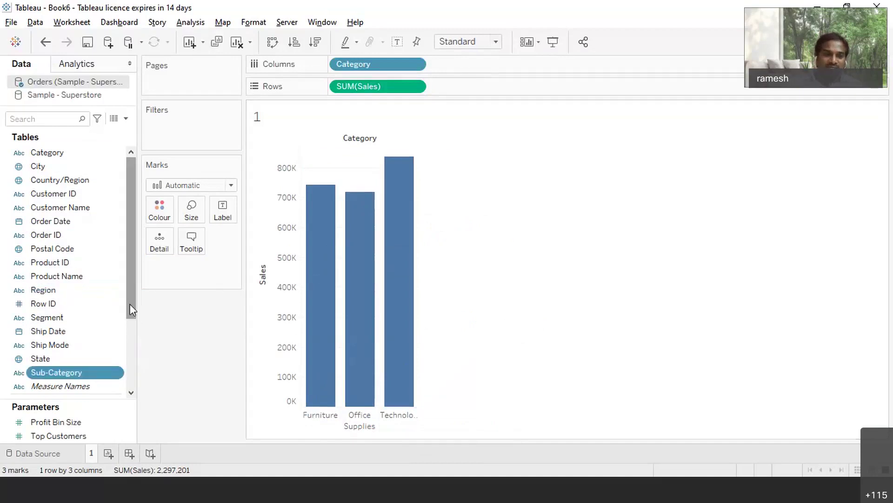
{"action": "left_click_drag", "start_coordinate": [71, 372], "coordinate": [465, 66]}
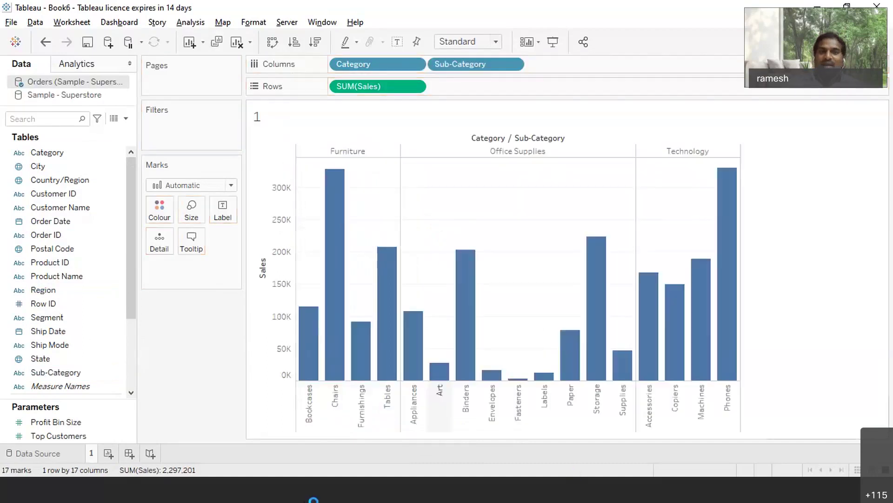
{"action": "mouse_move", "coordinate": [335, 192]}
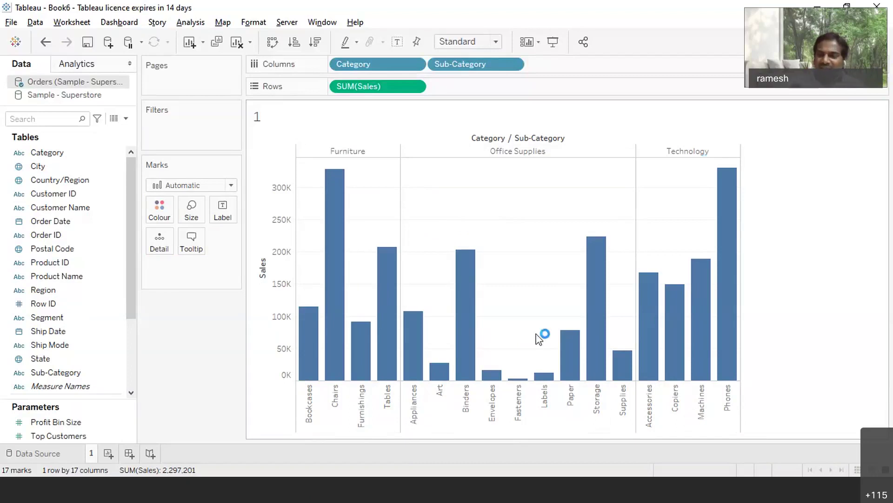
{"action": "mouse_move", "coordinate": [391, 292]}
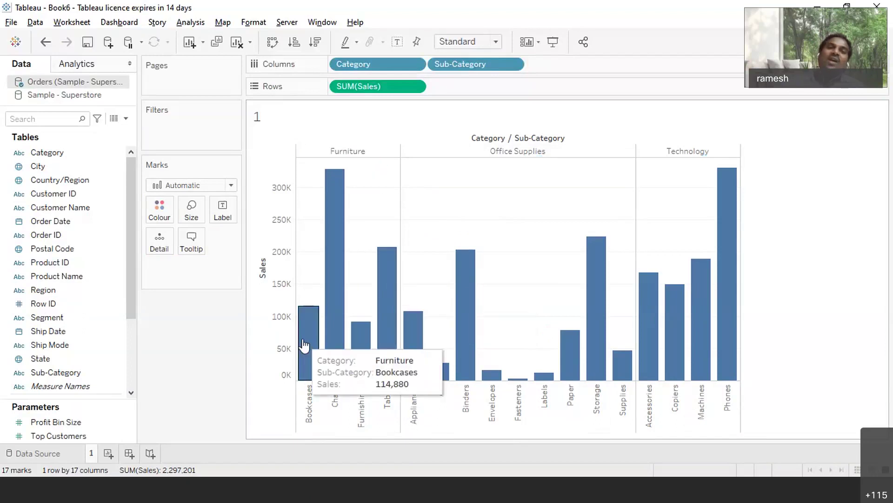
Try colouring the Sales bars by Category and by Sub-Category, and empty the sheet of all its fields
{"action": "left_click_drag", "start_coordinate": [47, 153], "coordinate": [160, 216]}
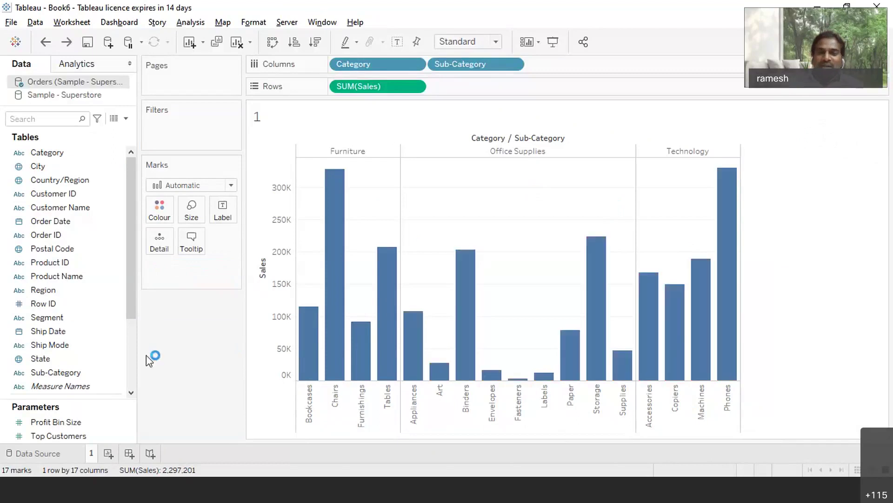
{"action": "left_click", "coordinate": [50, 375]}
{"action": "left_click_drag", "start_coordinate": [51, 379], "coordinate": [160, 210]}
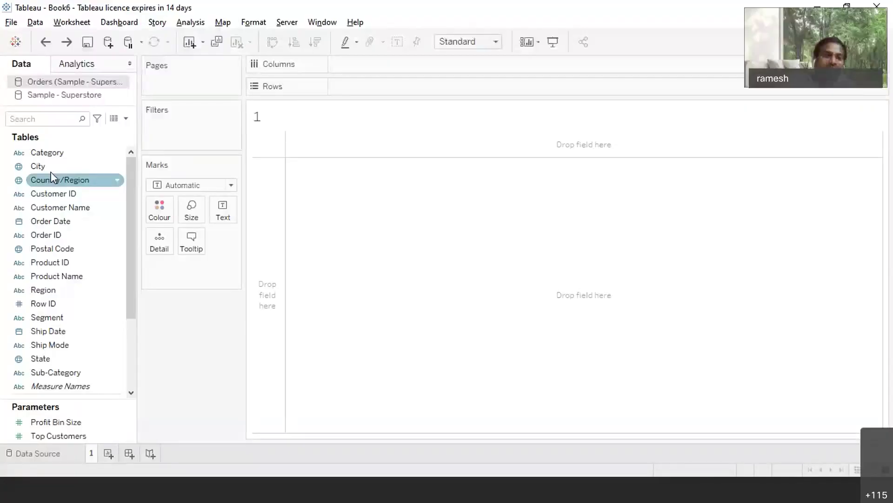
Build a horizontal bar chart with Quantity on Columns and Category and Segment on Rows
{"action": "left_click", "coordinate": [52, 156]}
{"action": "left_click_drag", "start_coordinate": [52, 158], "coordinate": [374, 88]}
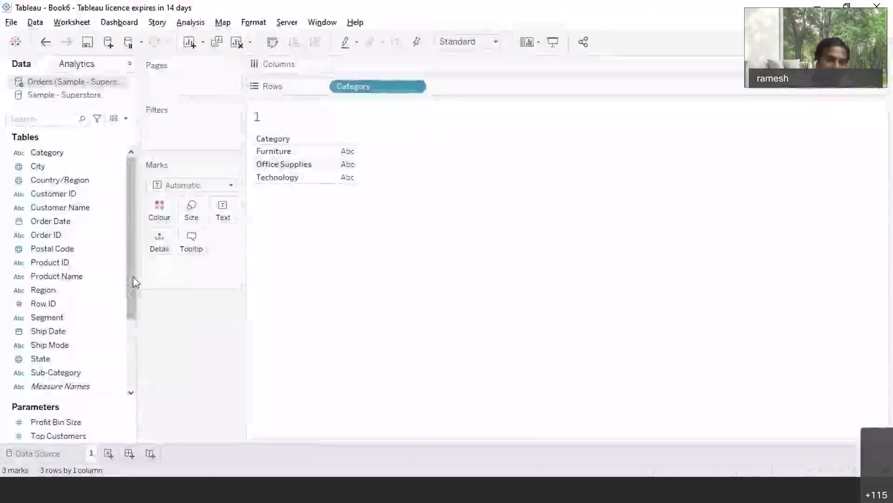
{"action": "left_click_drag", "start_coordinate": [134, 279], "coordinate": [135, 362]}
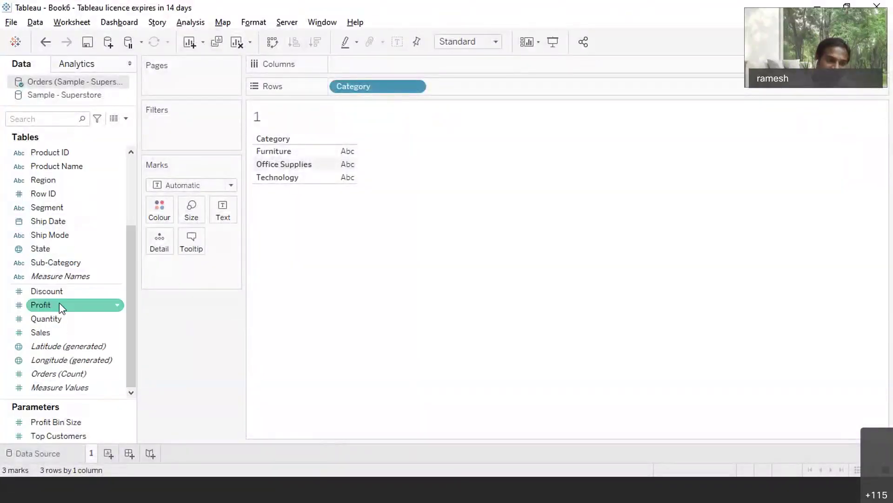
{"action": "left_click_drag", "start_coordinate": [60, 318], "coordinate": [526, 426]}
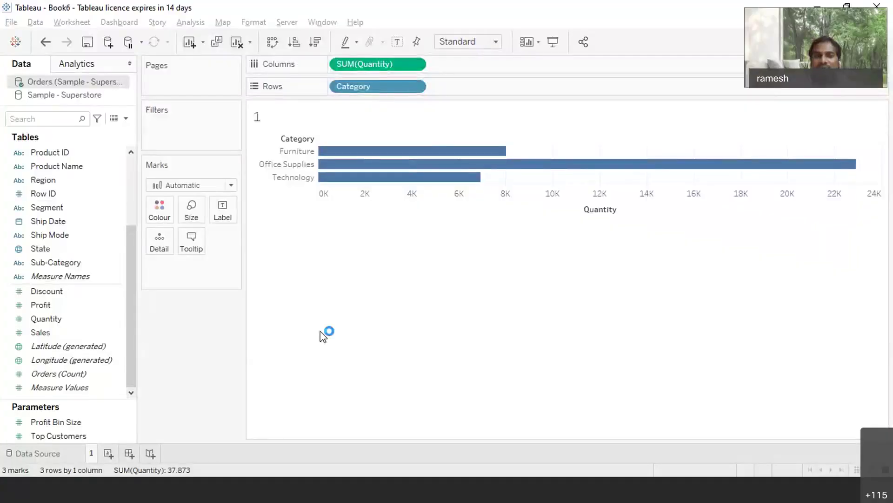
{"action": "left_click_drag", "start_coordinate": [84, 207], "coordinate": [466, 91]}
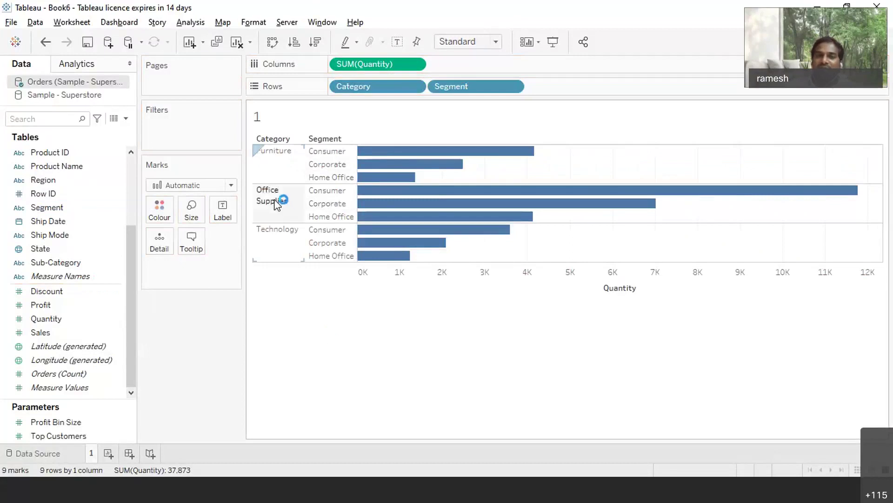
{"action": "mouse_move", "coordinate": [415, 201]}
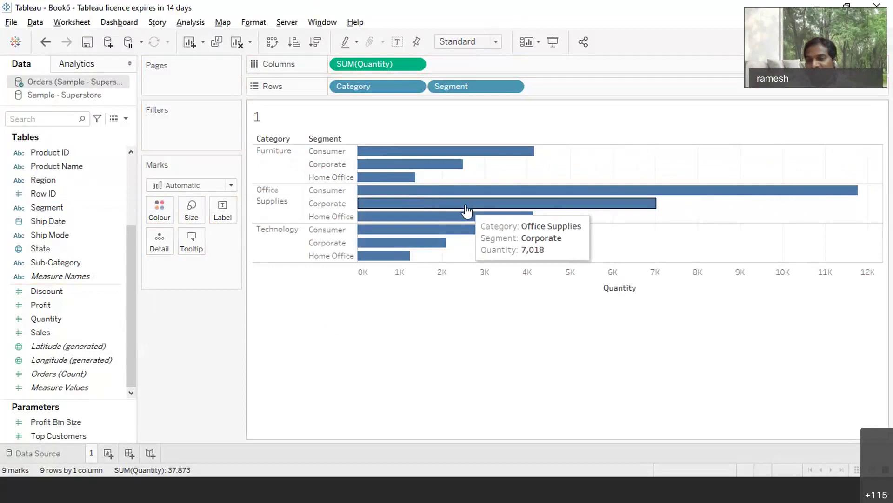
Try swapping rows and columns and colouring the bars by Segment, and undo both changes
{"action": "left_click", "coordinate": [272, 41]}
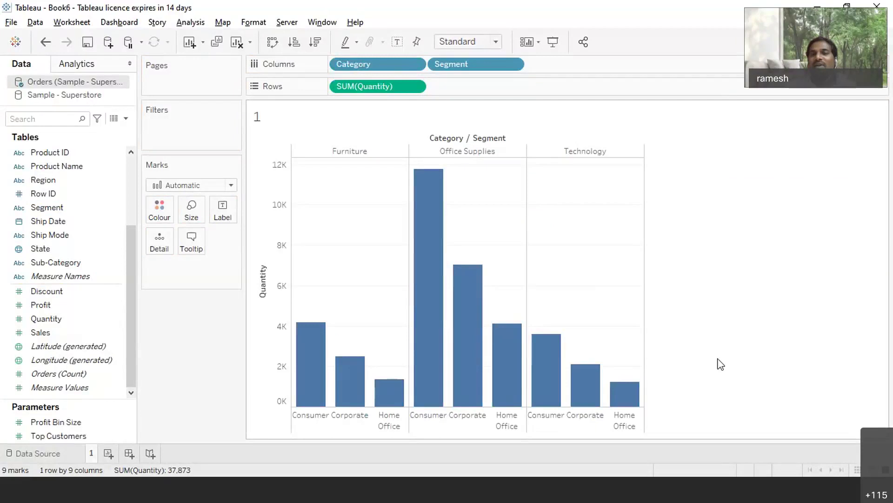
{"action": "left_click", "coordinate": [70, 262]}
{"action": "left_click", "coordinate": [49, 209]}
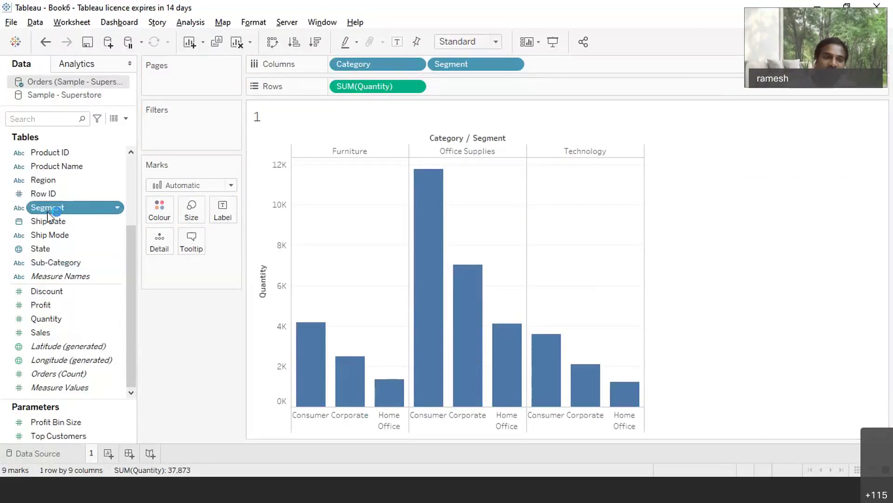
{"action": "left_click_drag", "start_coordinate": [48, 214], "coordinate": [163, 207]}
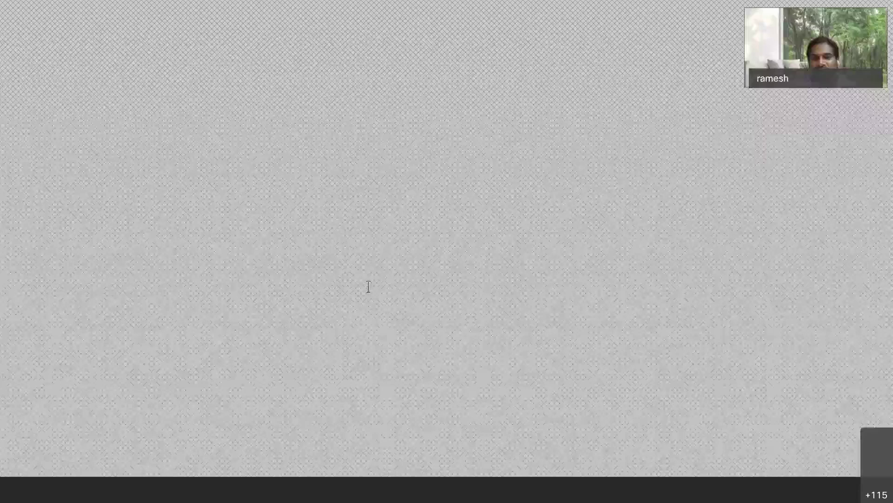
{"action": "key", "text": "ctrl+z"}
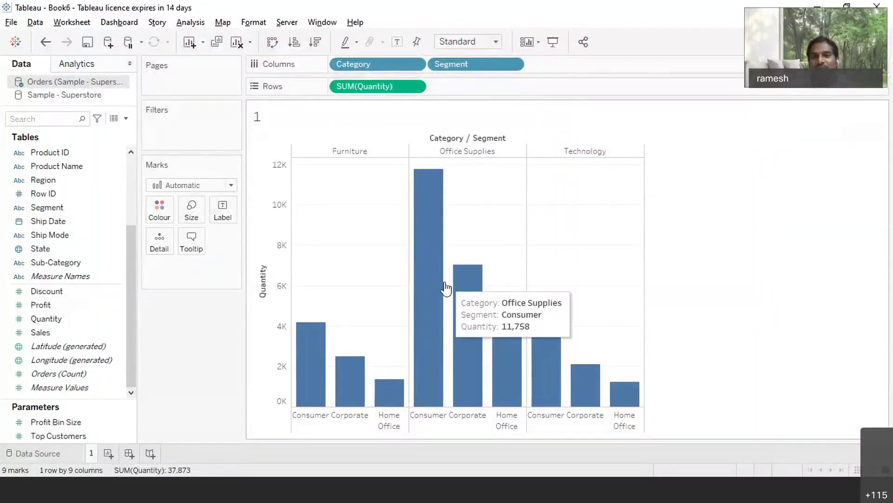
{"action": "key", "text": "ctrl+w"}
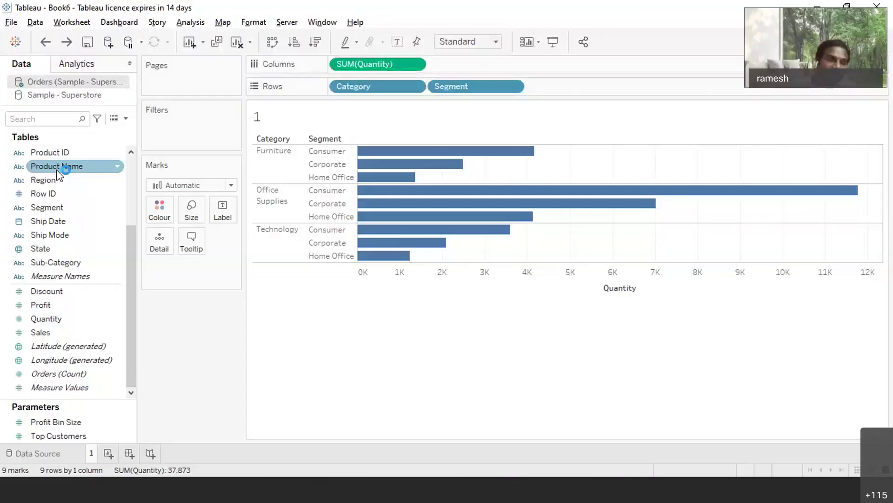
Add Region to Columns before Quantity so each region has its own set of bars
{"action": "left_click_drag", "start_coordinate": [59, 175], "coordinate": [457, 66]}
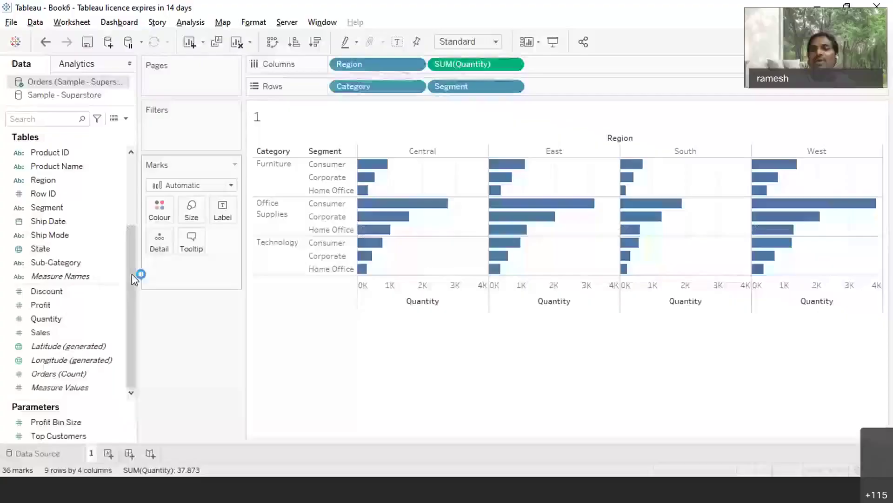
Try adding Region as Detail on the marks, and undo it
{"action": "left_click", "coordinate": [52, 183]}
{"action": "left_click_drag", "start_coordinate": [68, 188], "coordinate": [185, 306]}
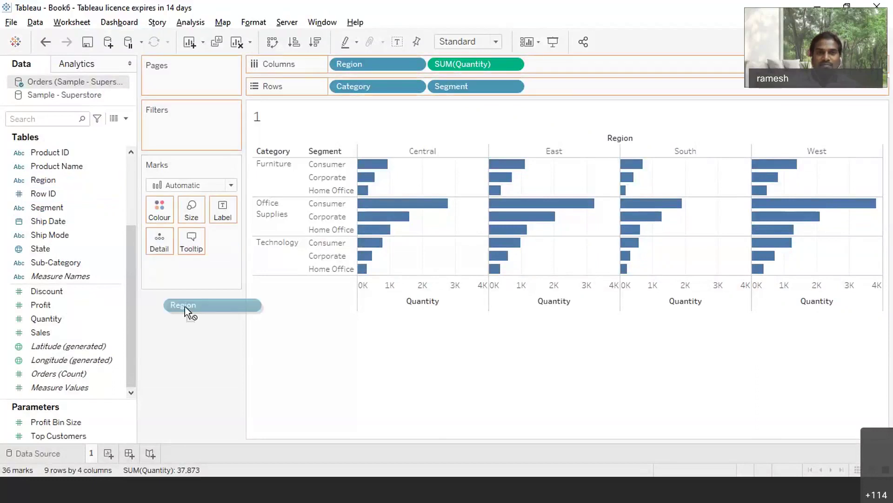
{"action": "left_click_drag", "start_coordinate": [185, 306], "coordinate": [163, 256]}
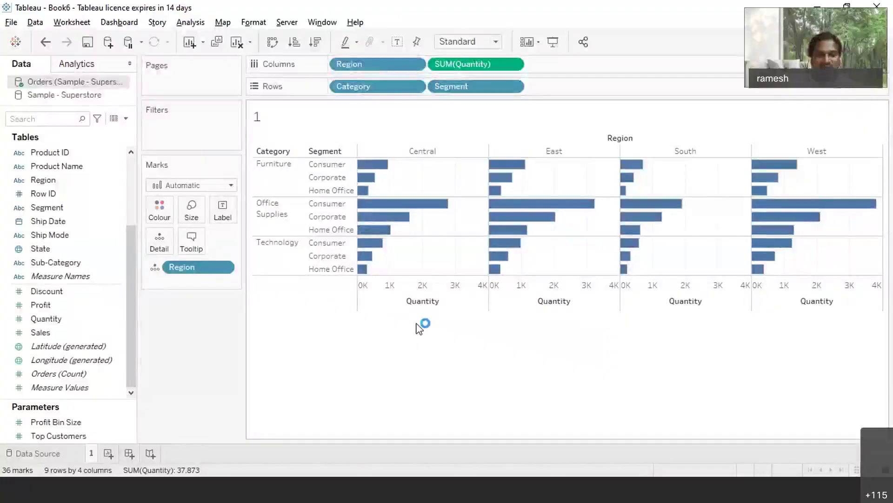
{"action": "left_click", "coordinate": [42, 181]}
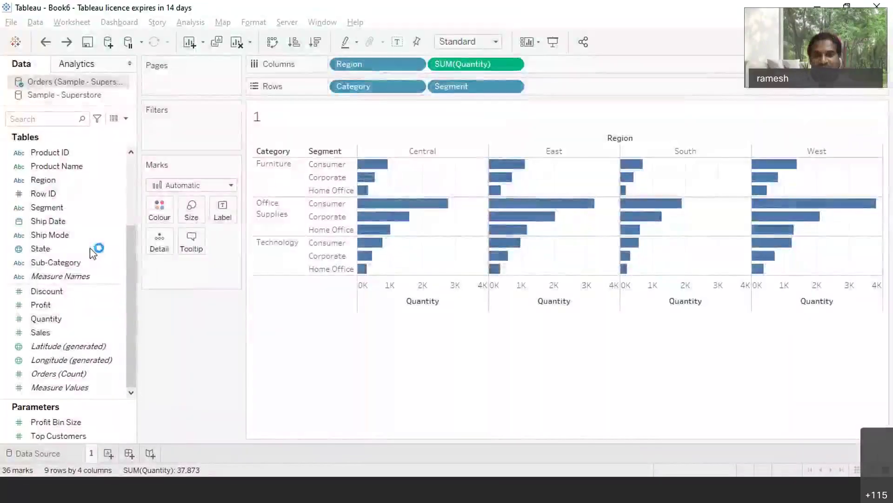
Colour the Quantity bars by Region and examine the details of several Central and East bars
{"action": "left_click", "coordinate": [46, 181]}
{"action": "left_click_drag", "start_coordinate": [45, 182], "coordinate": [164, 216]}
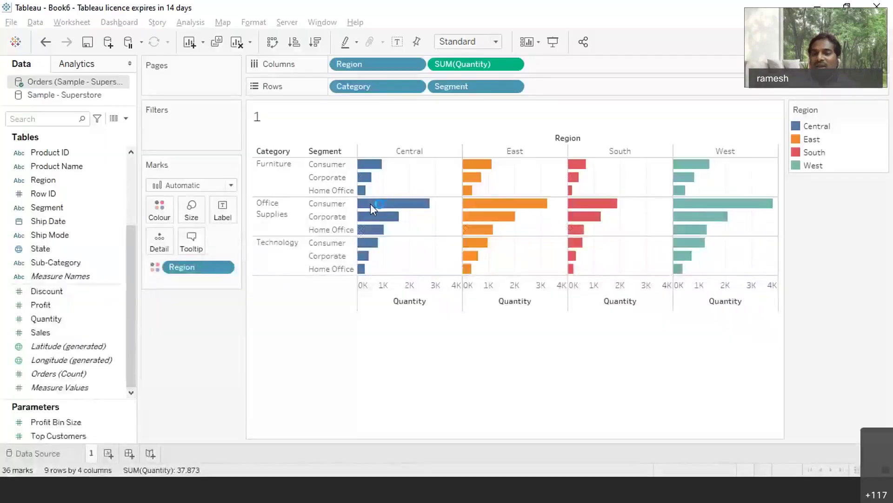
{"action": "mouse_move", "coordinate": [371, 200]}
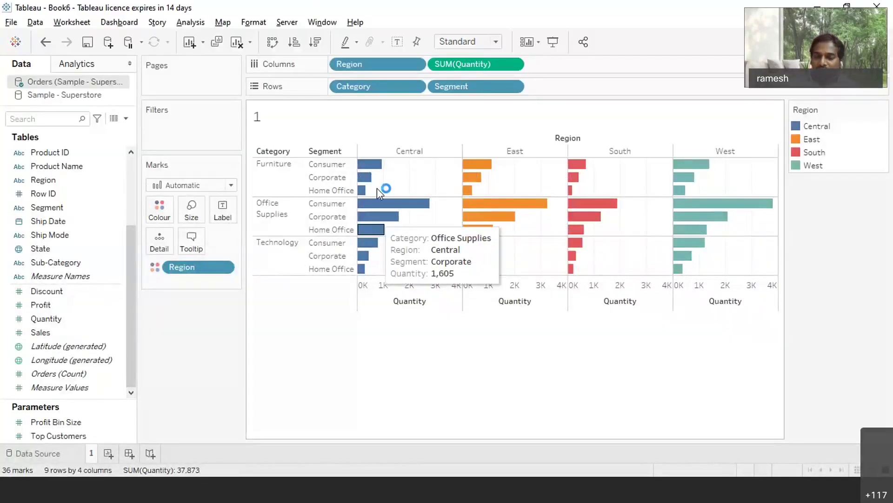
{"action": "mouse_move", "coordinate": [376, 172]}
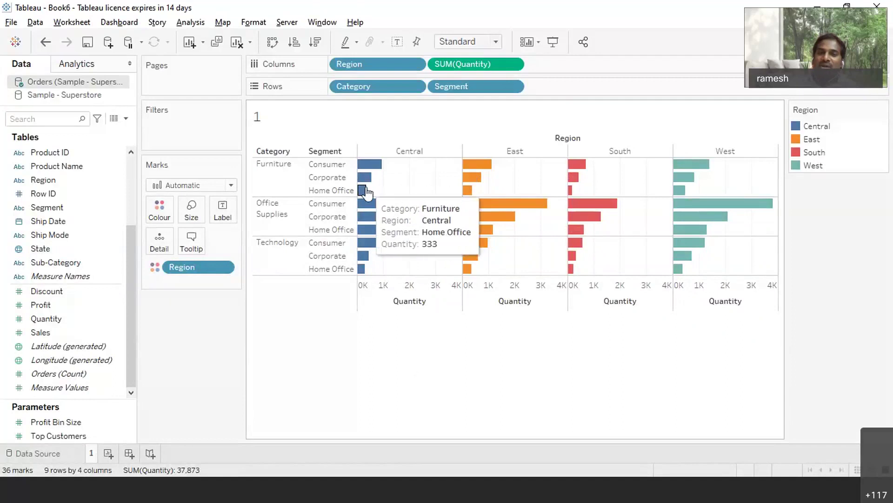
{"action": "mouse_move", "coordinate": [469, 191]}
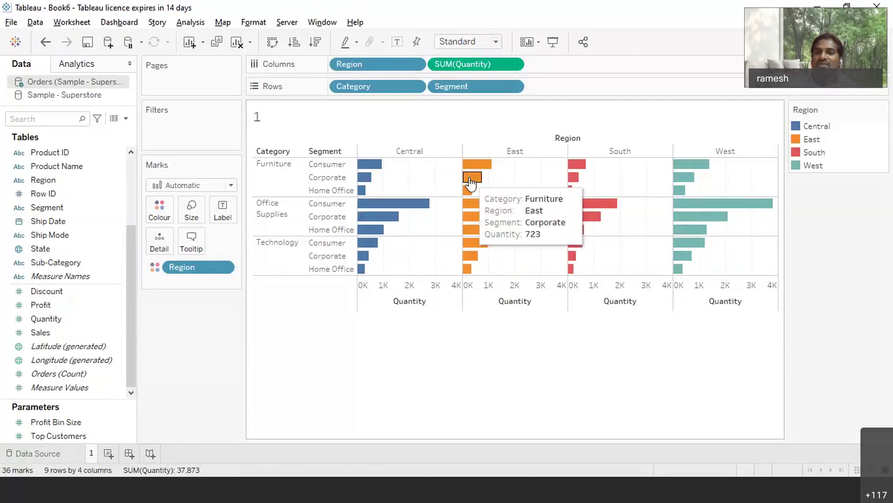
Label every bar in the regional chart with its Quantity value
{"action": "left_click", "coordinate": [81, 320]}
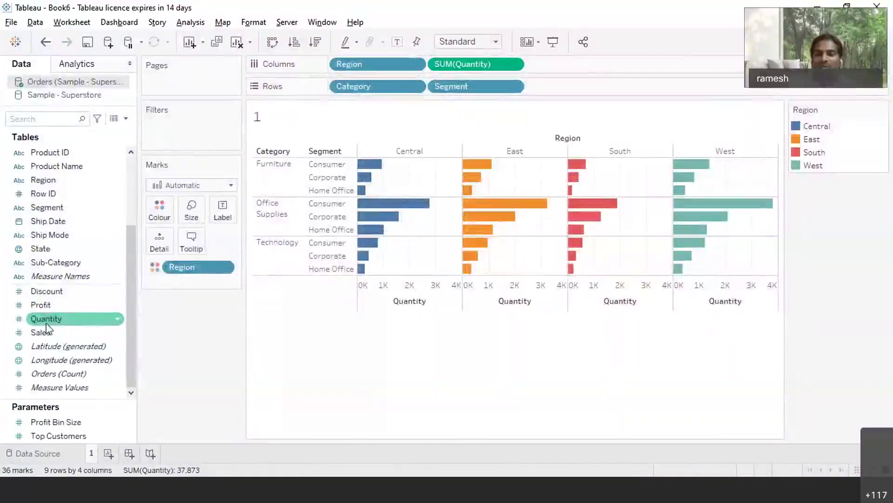
{"action": "left_click", "coordinate": [53, 319]}
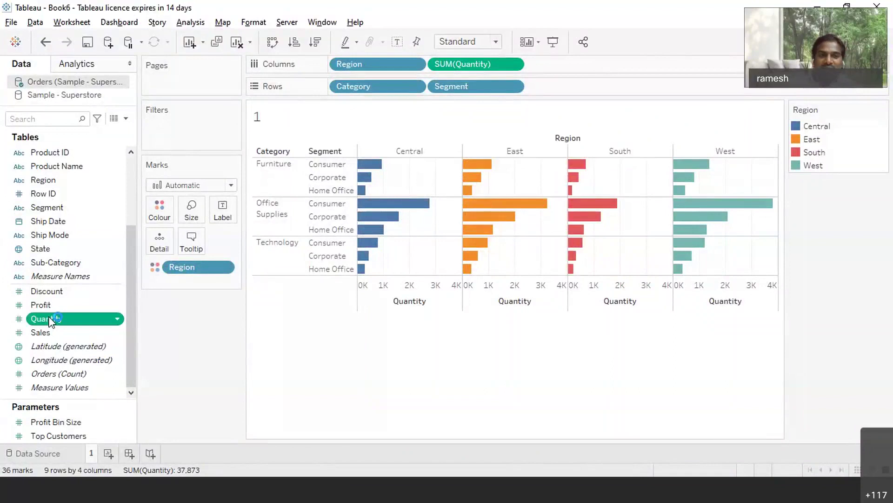
{"action": "left_click", "coordinate": [186, 349]}
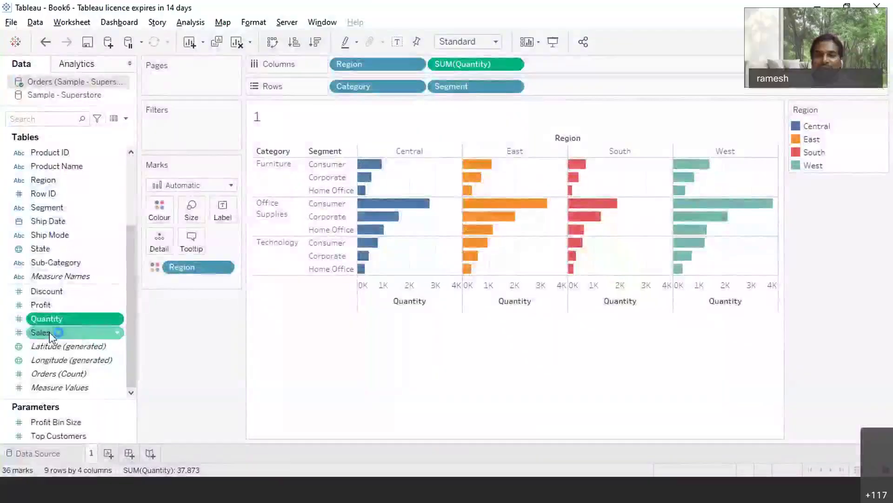
{"action": "left_click", "coordinate": [49, 331], "text": "ctrl"}
{"action": "left_click", "coordinate": [54, 321]}
{"action": "left_click_drag", "start_coordinate": [54, 320], "coordinate": [228, 207]}
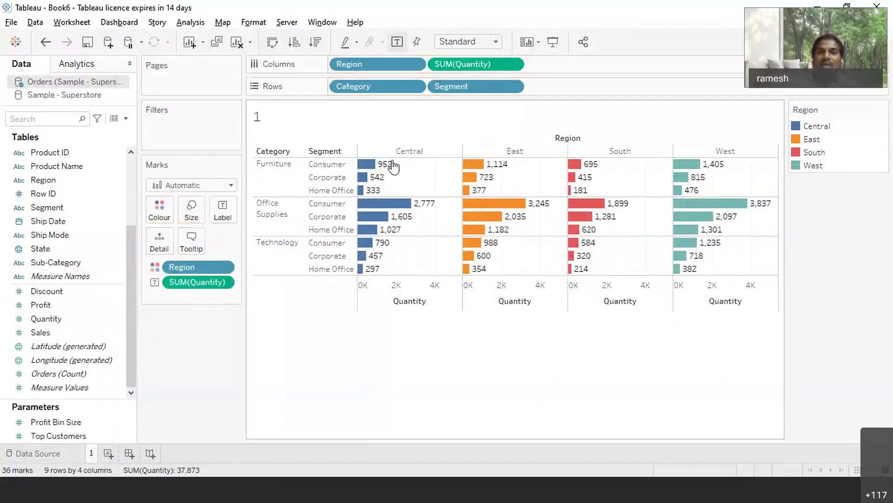
{"action": "left_click", "coordinate": [510, 398]}
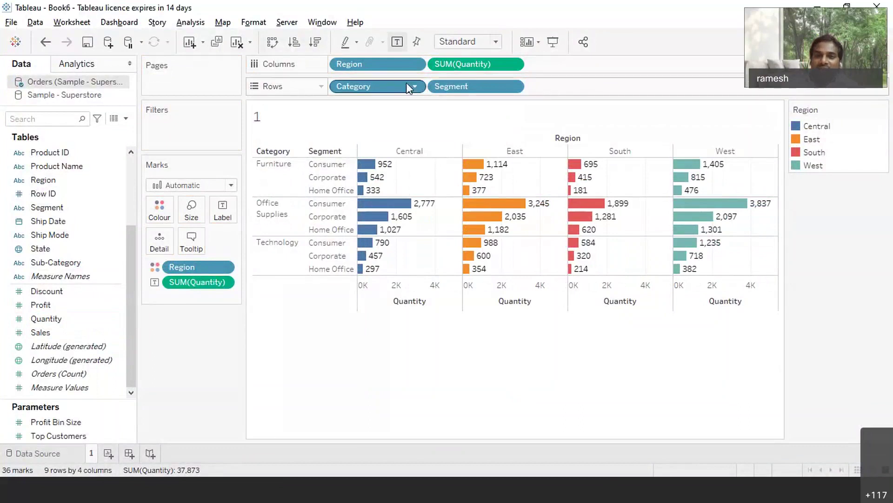
Show a filter for the Region field next to the chart
{"action": "left_click", "coordinate": [415, 65]}
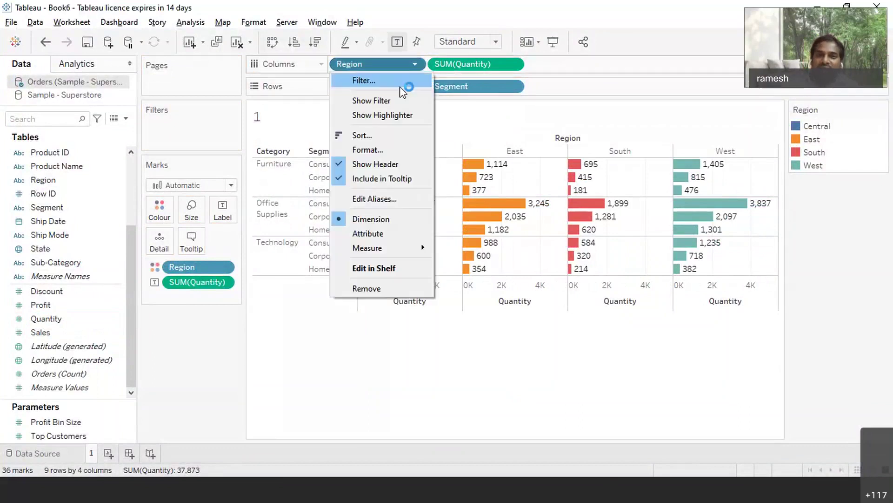
{"action": "left_click", "coordinate": [397, 100]}
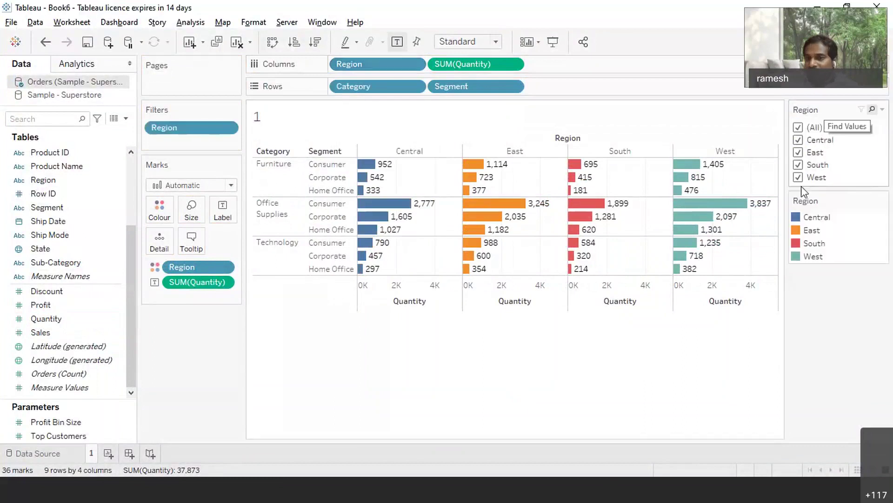
Try limiting the chart to the South region only, and undo the filter selection
{"action": "left_click", "coordinate": [798, 127]}
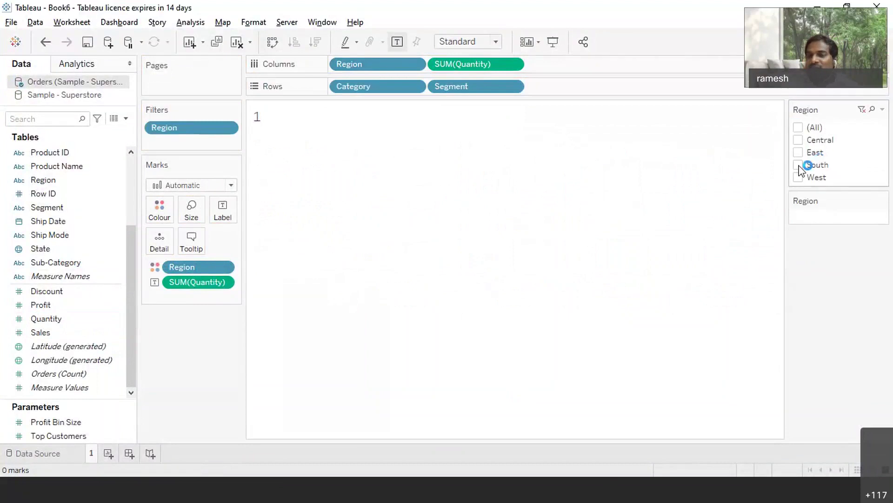
{"action": "left_click", "coordinate": [799, 165]}
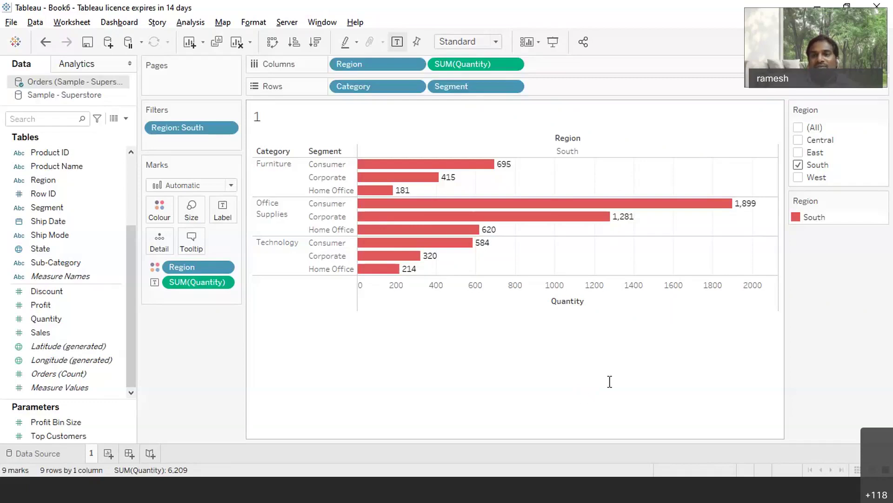
{"action": "key", "text": "ctrl+z"}
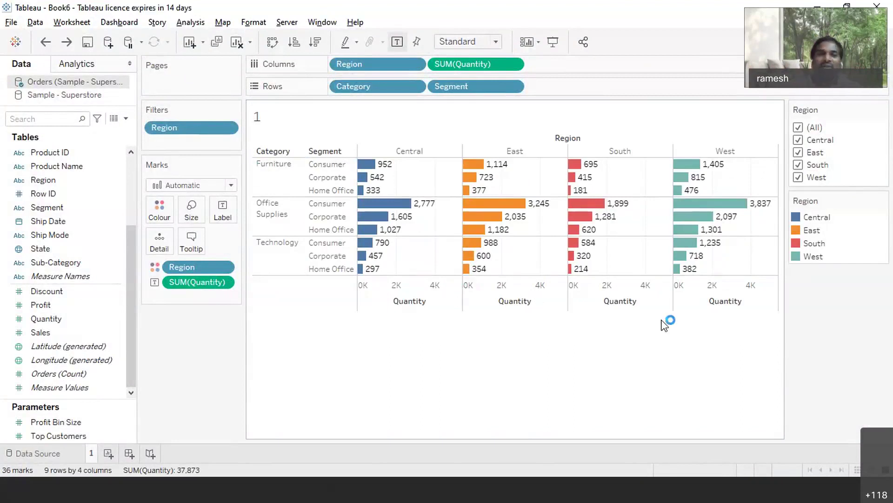
Print only the active sheet of the workbook to PDF
{"action": "mouse_move", "coordinate": [377, 252]}
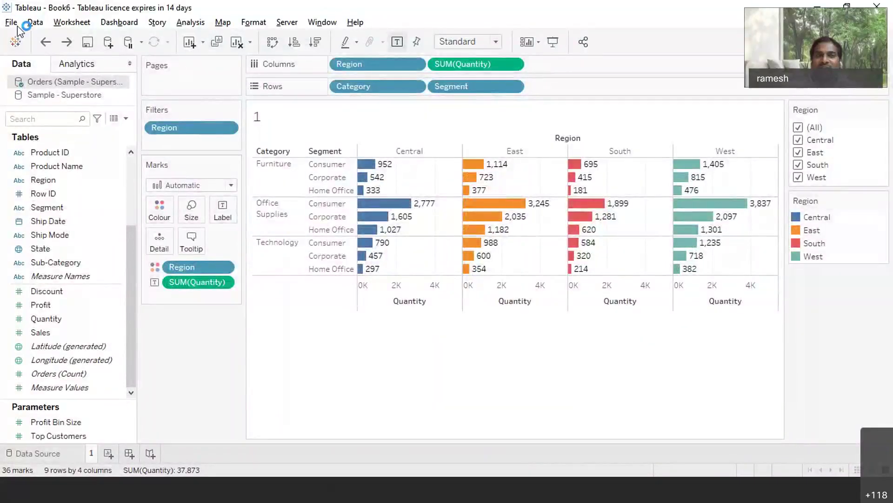
{"action": "left_click", "coordinate": [12, 23]}
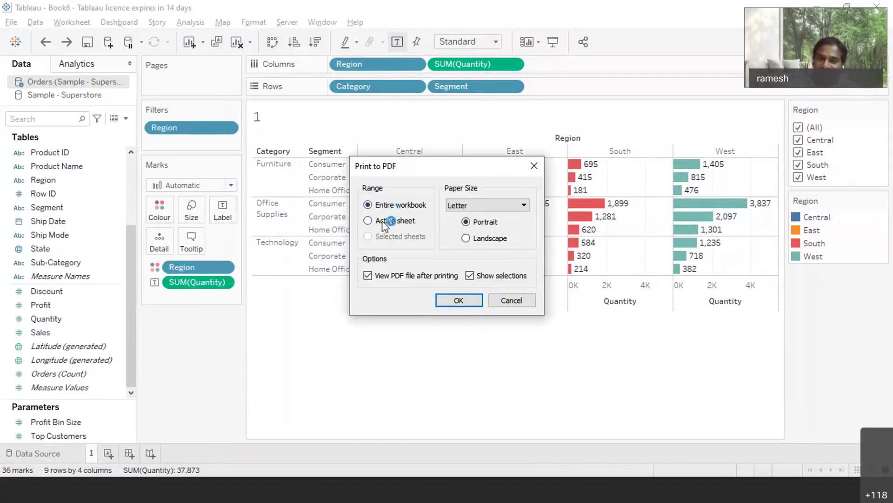
{"action": "left_click", "coordinate": [382, 221]}
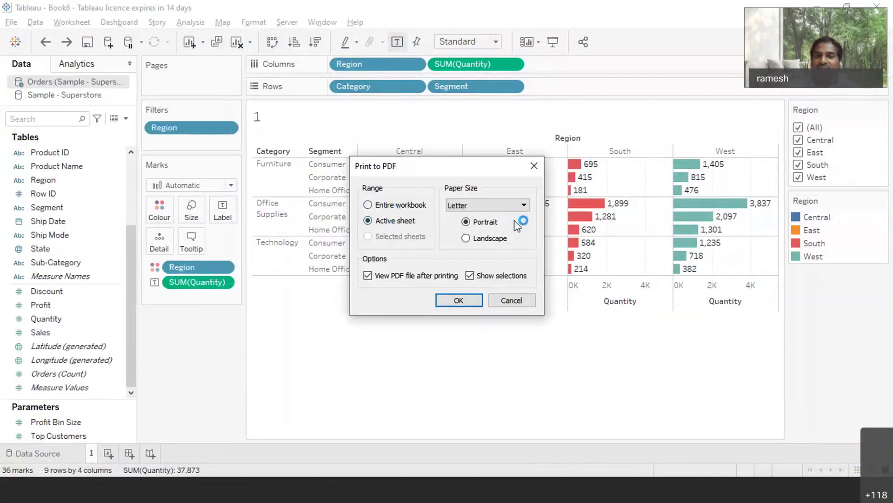
{"action": "left_click", "coordinate": [459, 301]}
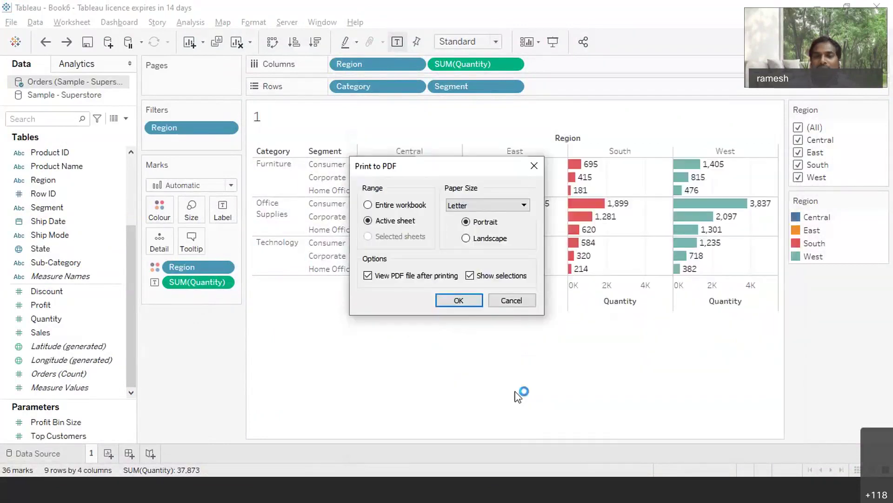
{"action": "left_click", "coordinate": [459, 300]}
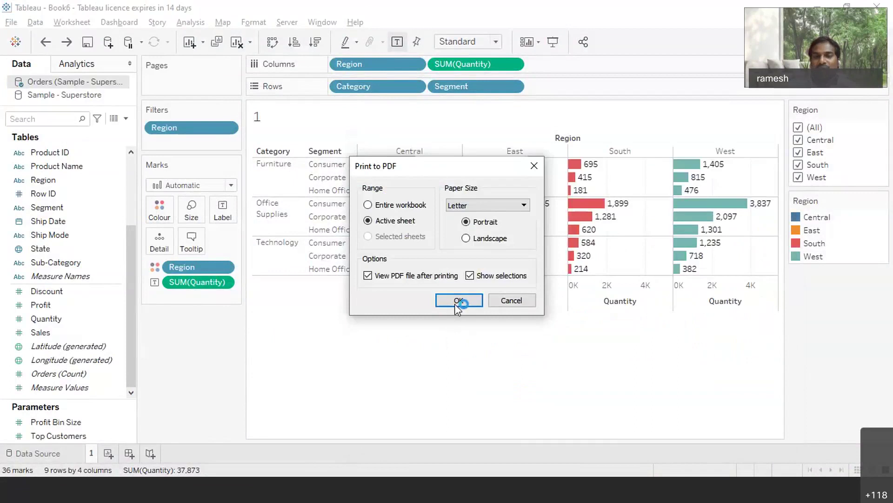
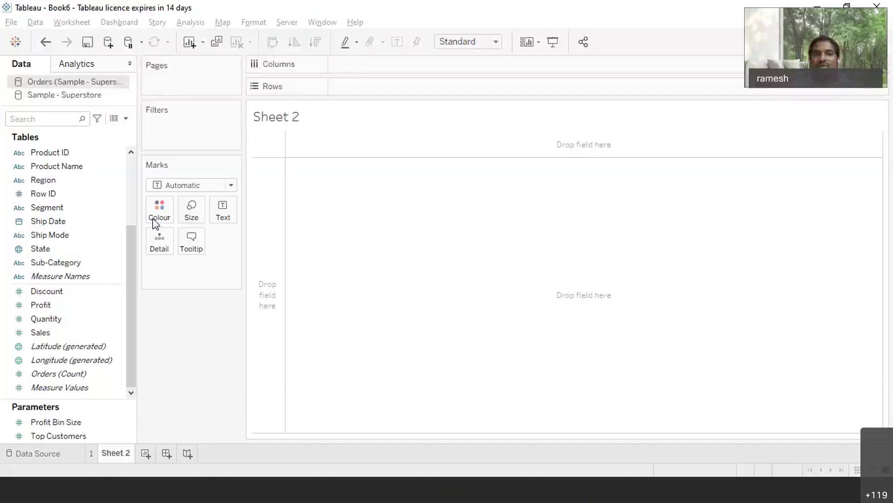
Build a line chart on Sheet 2 with Sales on Rows and yearly Order Date on Columns, and inspect each year's point
{"action": "left_click", "coordinate": [89, 276]}
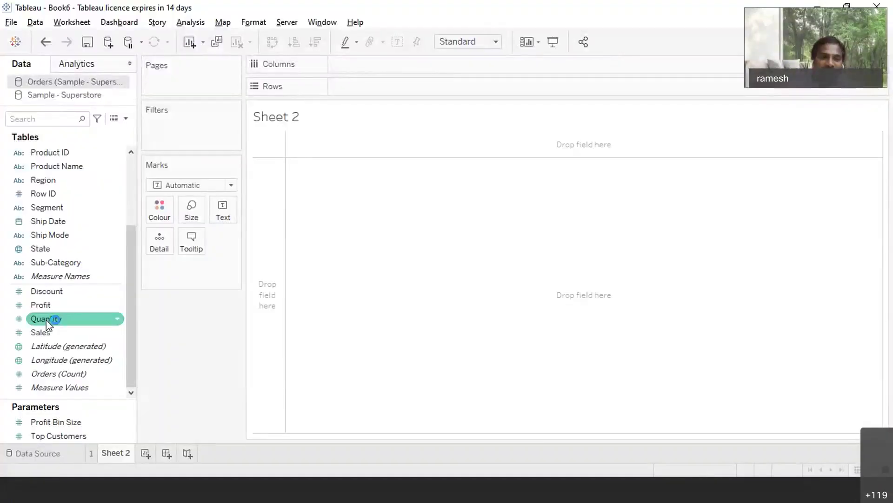
{"action": "left_click_drag", "start_coordinate": [46, 319], "coordinate": [356, 87]}
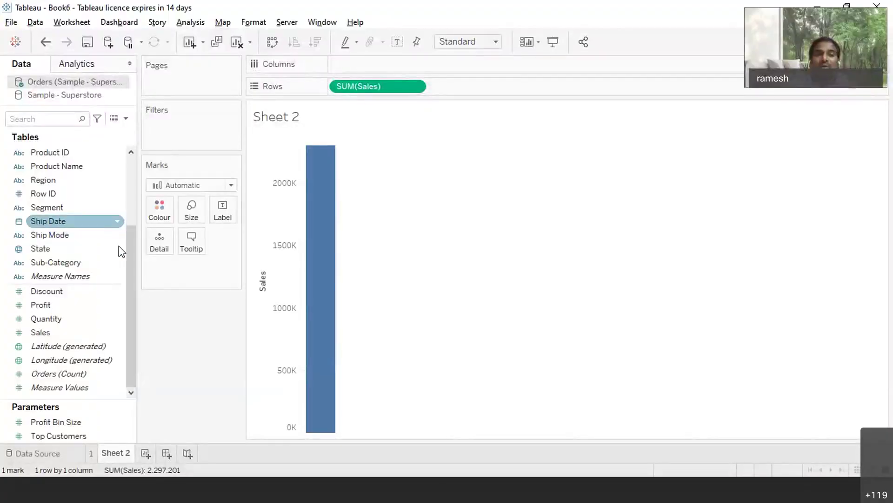
{"action": "scroll", "coordinate": [132, 243], "scroll_direction": "up", "scroll_amount": 1}
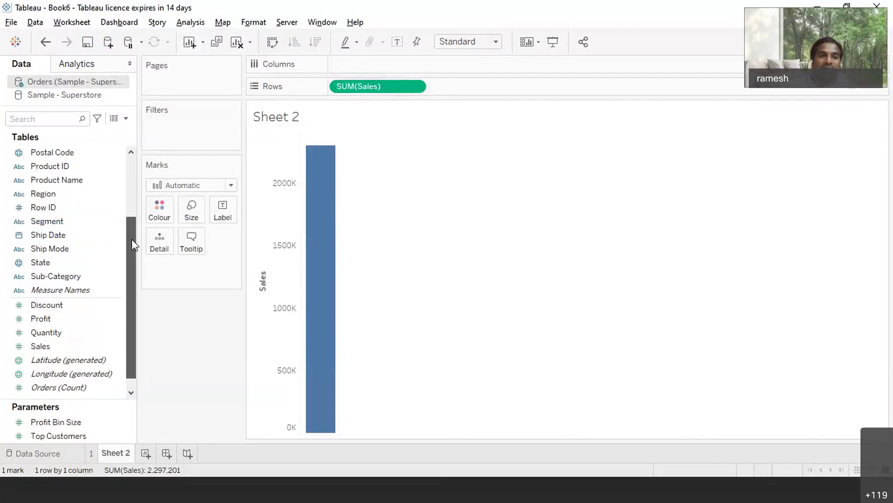
{"action": "scroll", "coordinate": [132, 244], "scroll_direction": "up", "scroll_amount": 2}
{"action": "left_click_drag", "start_coordinate": [57, 213], "coordinate": [364, 66]}
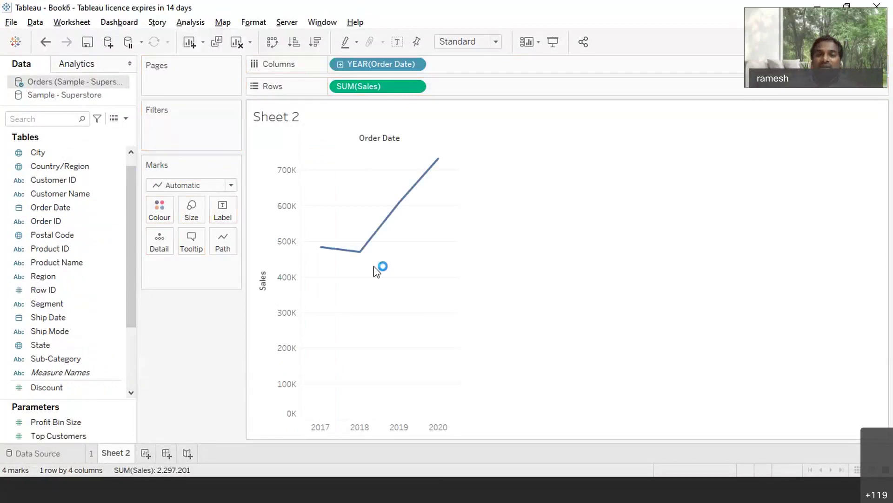
{"action": "mouse_move", "coordinate": [330, 254]}
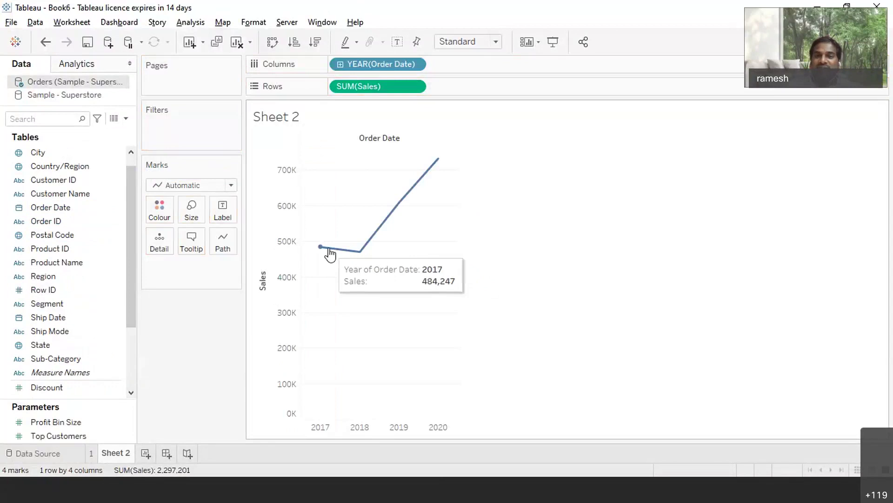
{"action": "mouse_move", "coordinate": [359, 252]}
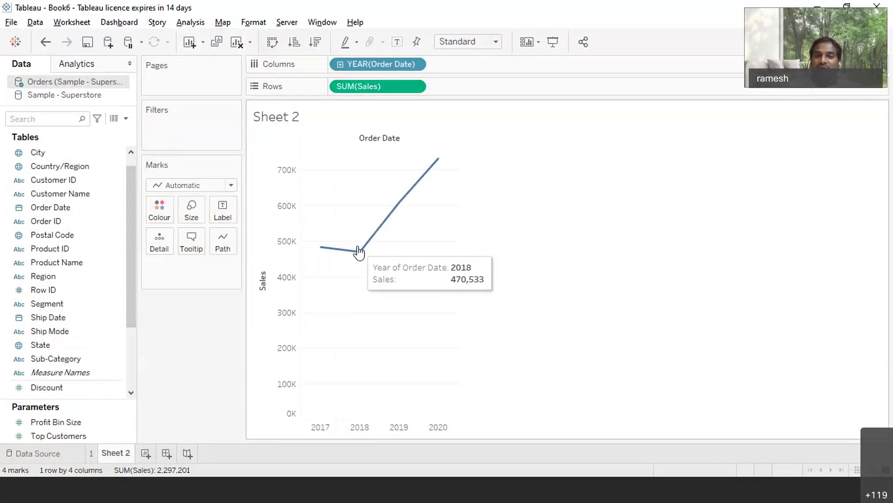
{"action": "mouse_move", "coordinate": [399, 208]}
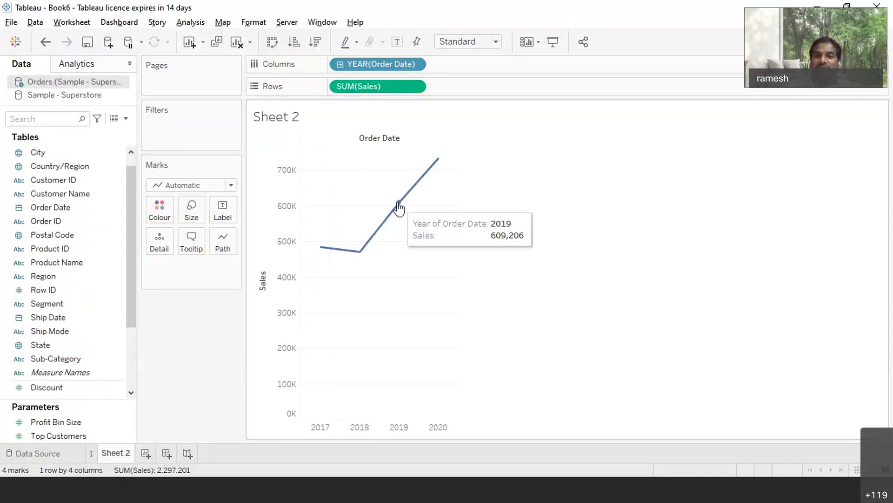
{"action": "mouse_move", "coordinate": [438, 163]}
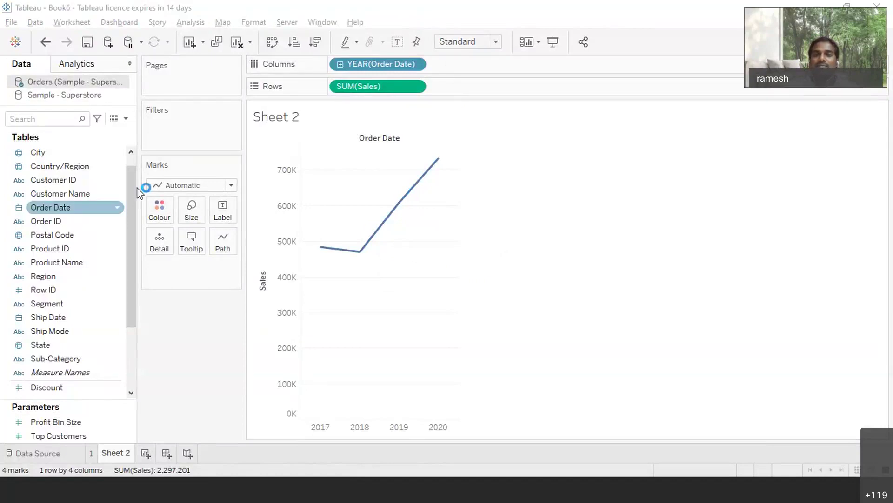
Break the yearly Order Date down into quarters and make the Quarter field continuous
{"action": "left_click", "coordinate": [338, 66]}
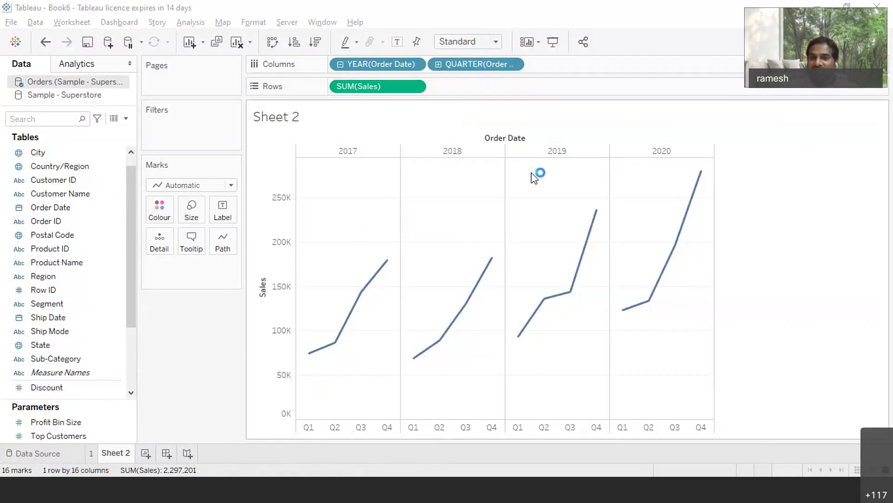
{"action": "left_click", "coordinate": [513, 65]}
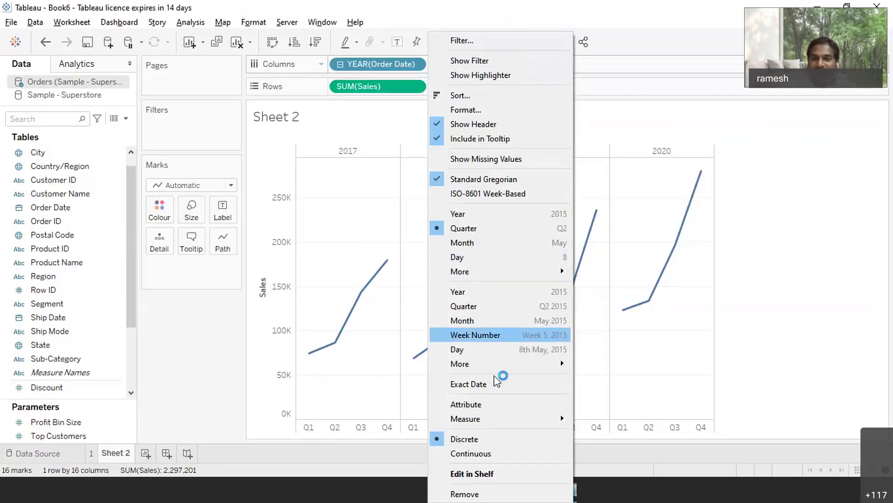
{"action": "left_click", "coordinate": [493, 454]}
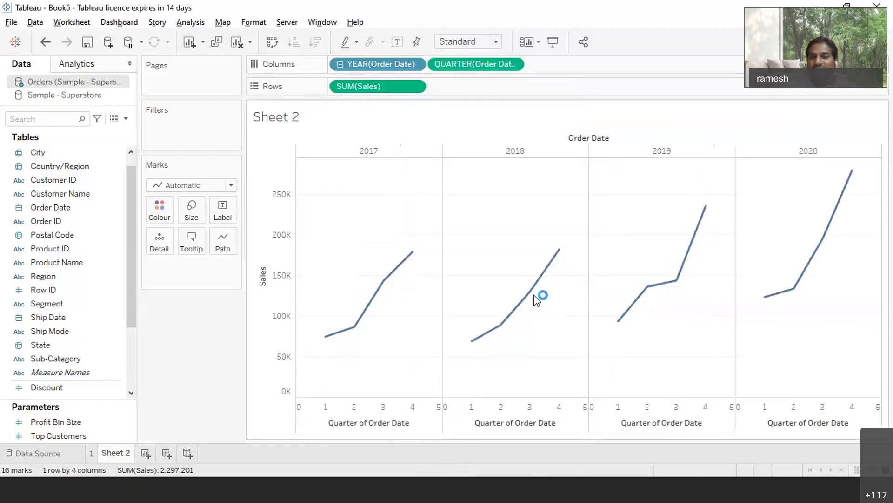
Move the yearly Order Date field from Columns to Colour so each year gets its own coloured line
{"action": "mouse_move", "coordinate": [620, 334]}
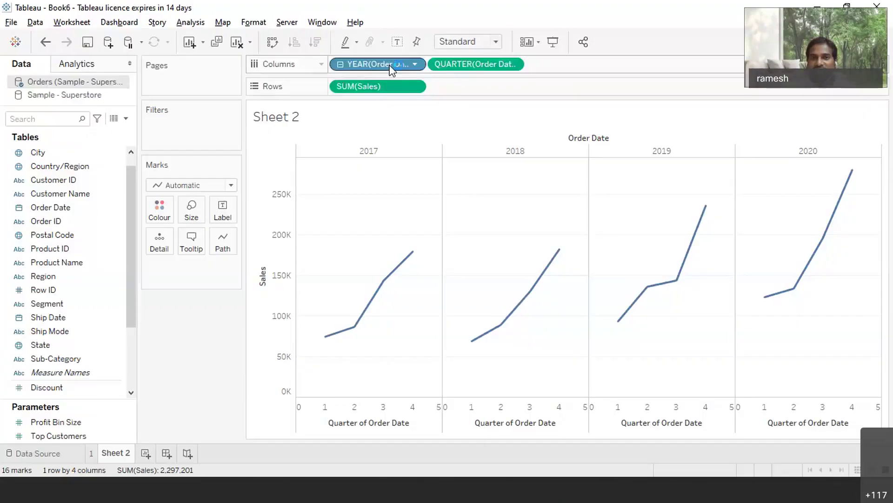
{"action": "left_click_drag", "start_coordinate": [391, 70], "coordinate": [166, 211]}
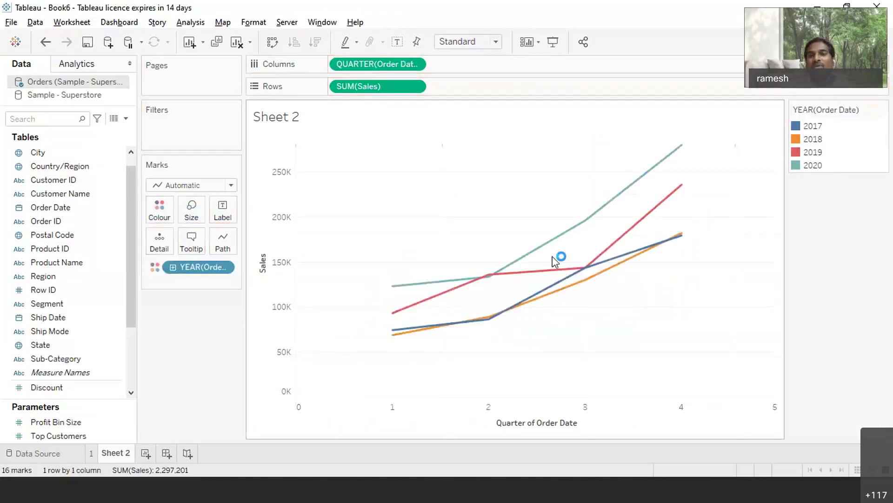
{"action": "mouse_move", "coordinate": [565, 243]}
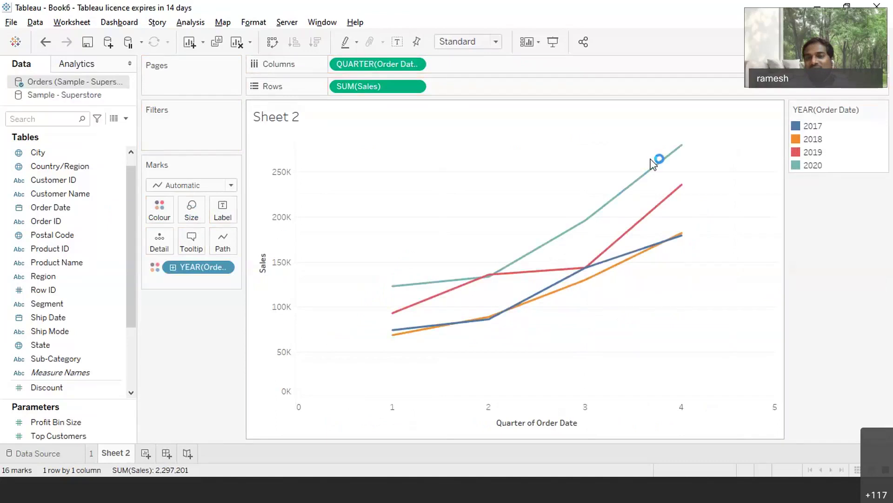
Make the Quarter of Order Date field discrete and inspect the quarterly sales points of the yearly lines
{"action": "left_click", "coordinate": [415, 65]}
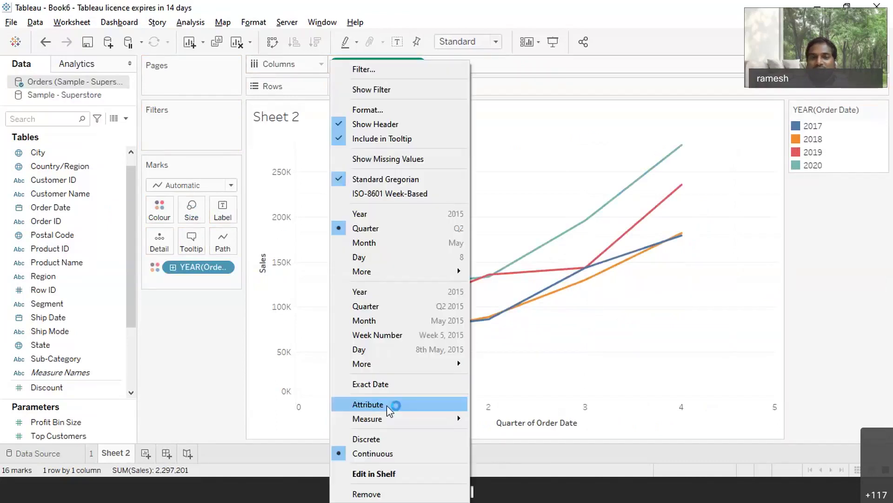
{"action": "left_click", "coordinate": [391, 446]}
{"action": "mouse_move", "coordinate": [385, 251]}
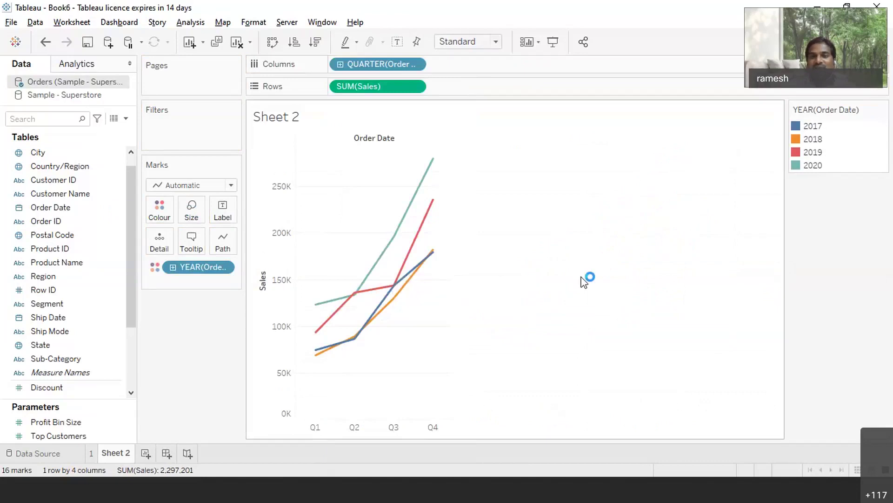
{"action": "mouse_move", "coordinate": [332, 326]}
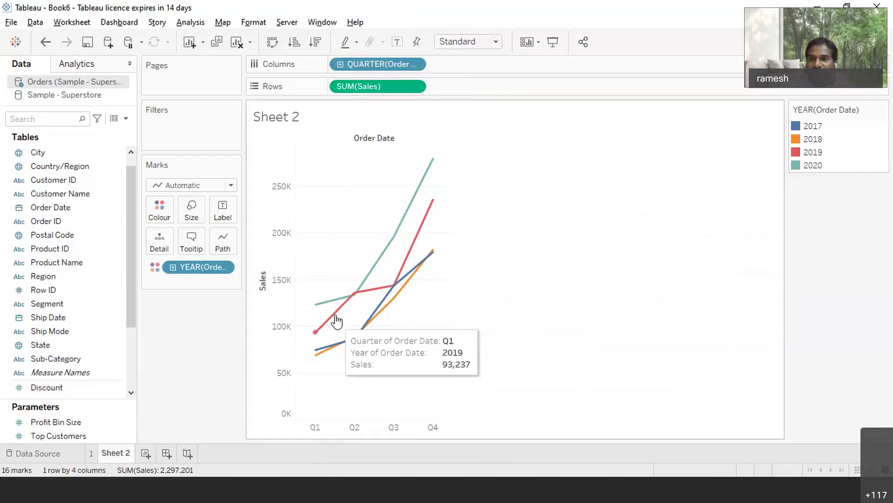
{"action": "mouse_move", "coordinate": [360, 338]}
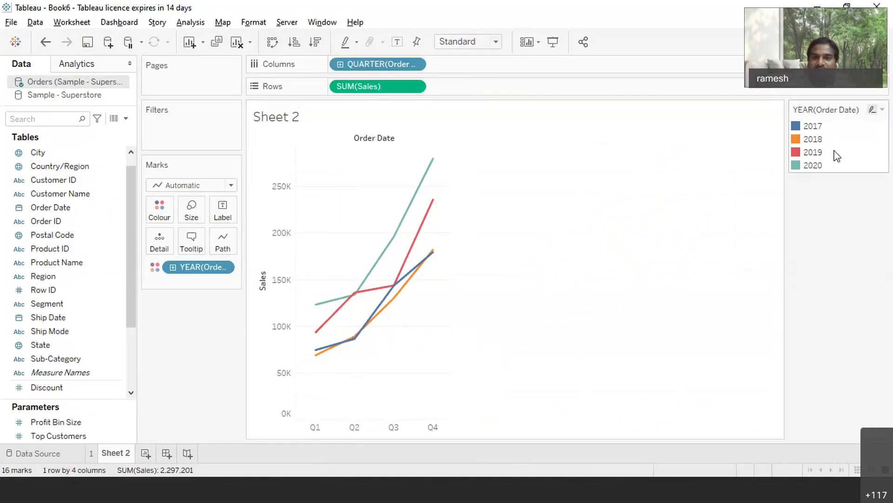
{"action": "mouse_move", "coordinate": [324, 310]}
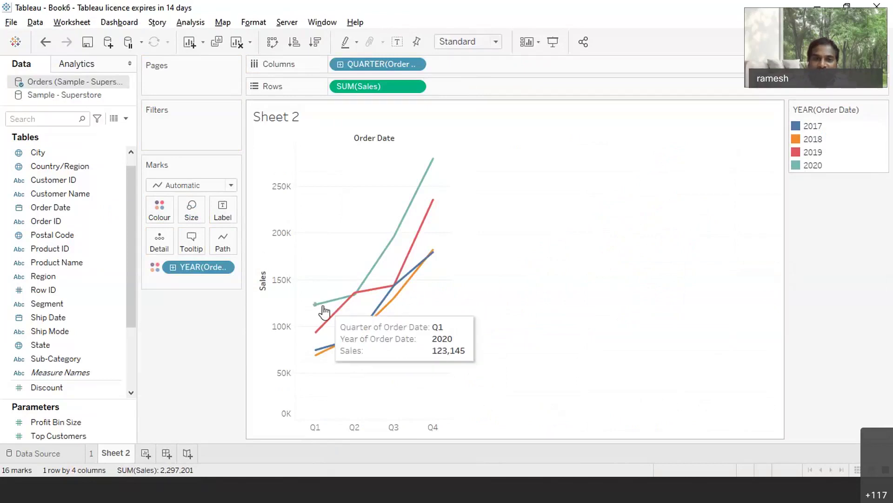
{"action": "mouse_move", "coordinate": [366, 283]}
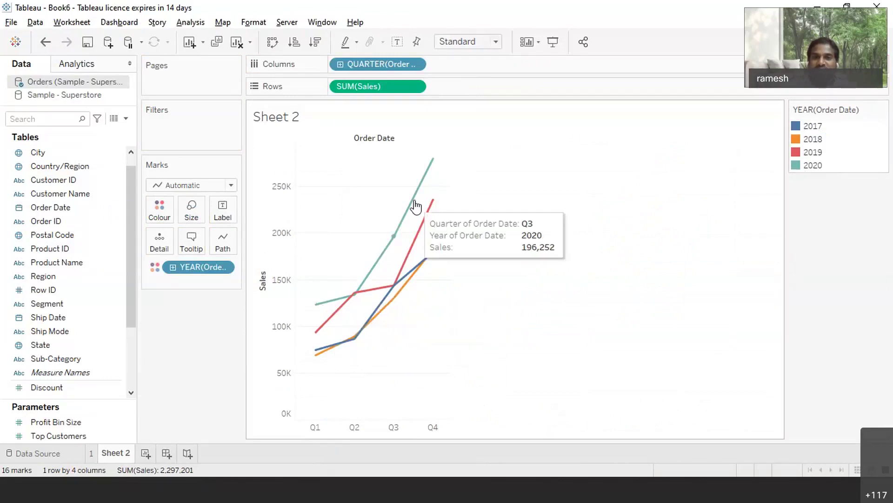
{"action": "mouse_move", "coordinate": [428, 179]}
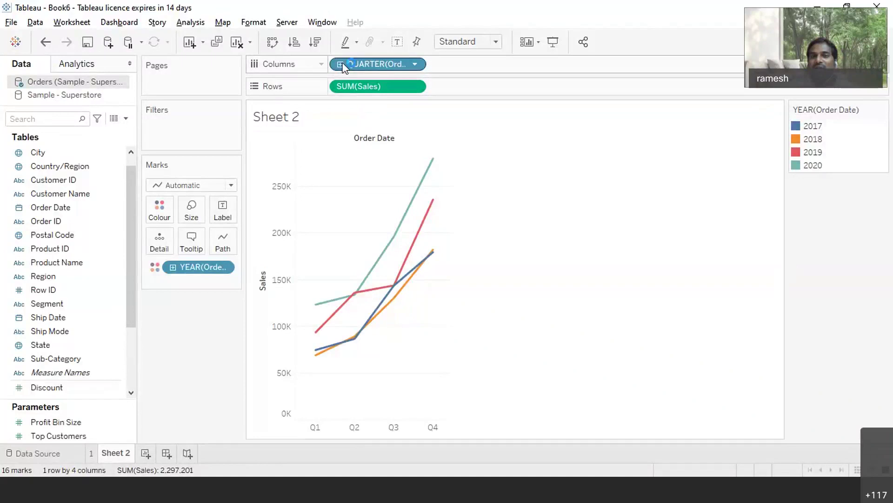
Break the Order Date quarters down into months and inspect the monthly sales points, especially those in Q4
{"action": "left_click", "coordinate": [340, 65]}
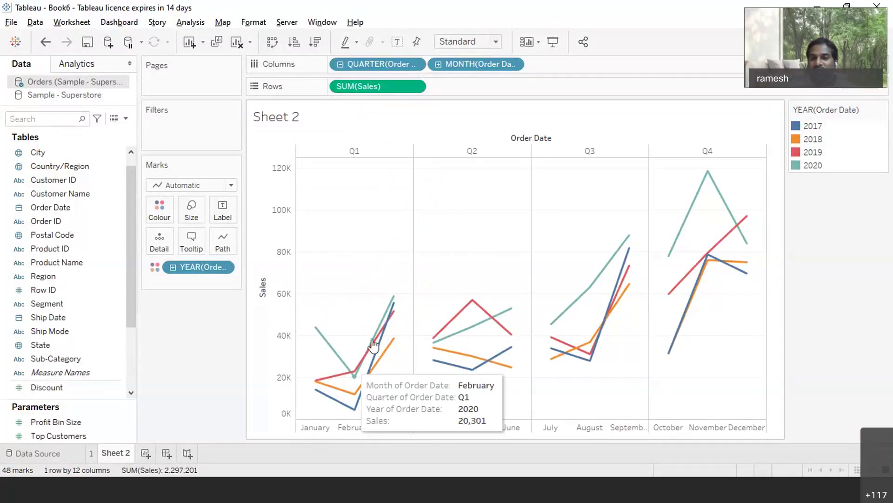
{"action": "mouse_move", "coordinate": [488, 316]}
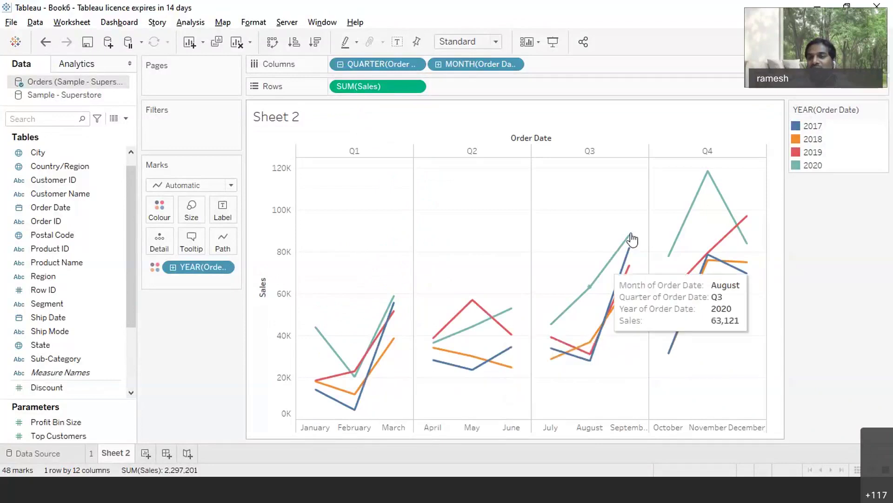
{"action": "mouse_move", "coordinate": [746, 255]}
{"action": "mouse_move", "coordinate": [722, 193]}
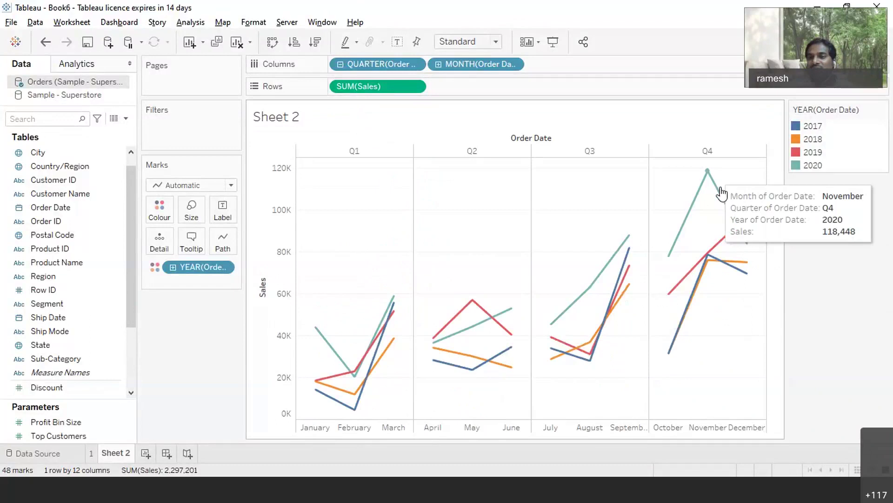
{"action": "mouse_move", "coordinate": [726, 243]}
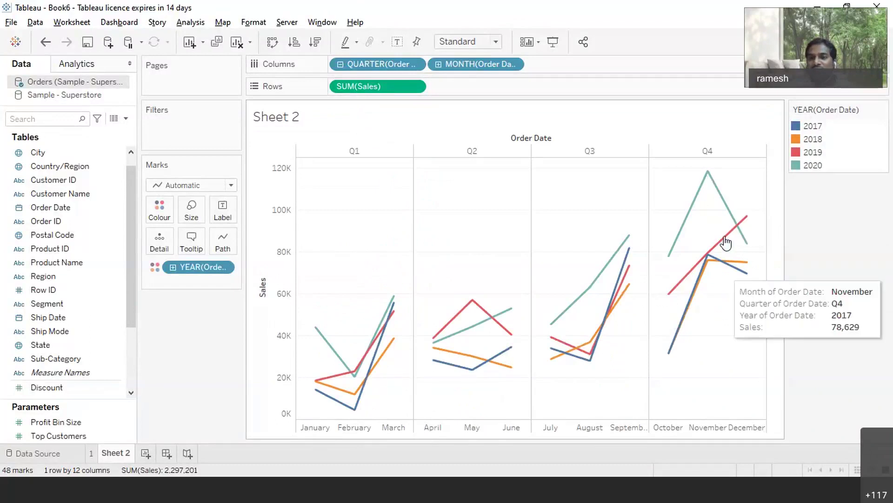
{"action": "mouse_move", "coordinate": [706, 344]}
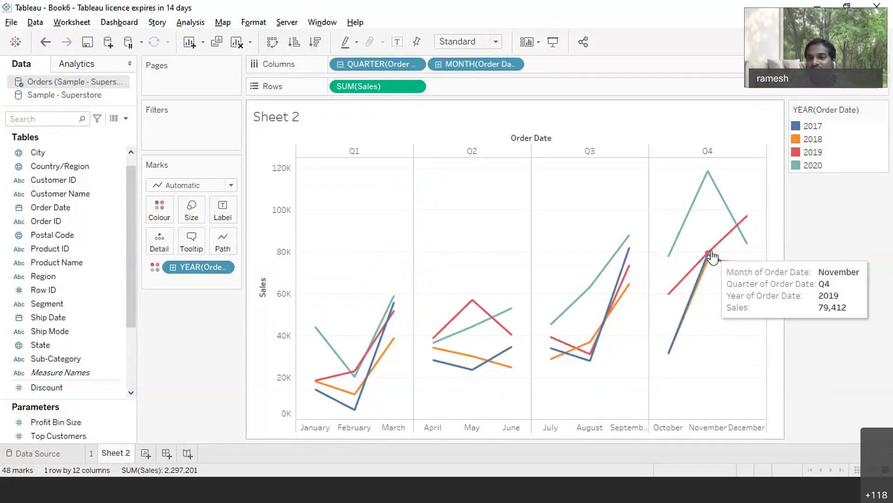
{"action": "mouse_move", "coordinate": [689, 240]}
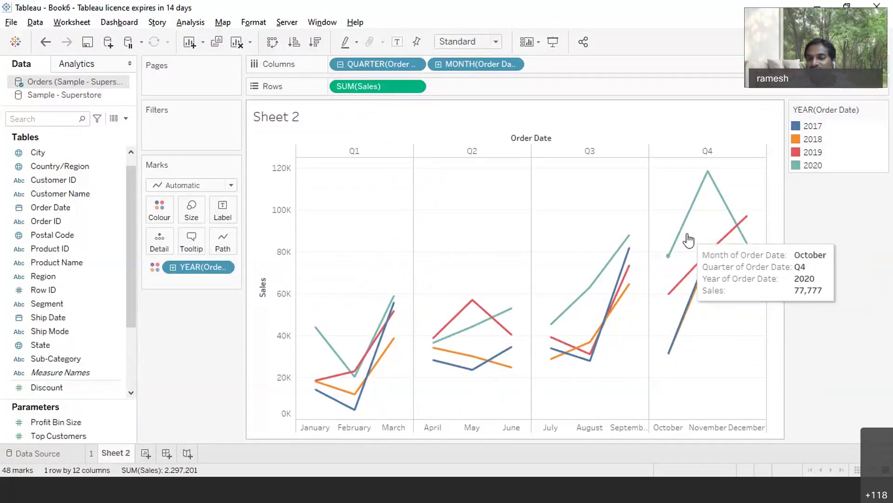
{"action": "mouse_move", "coordinate": [690, 206]}
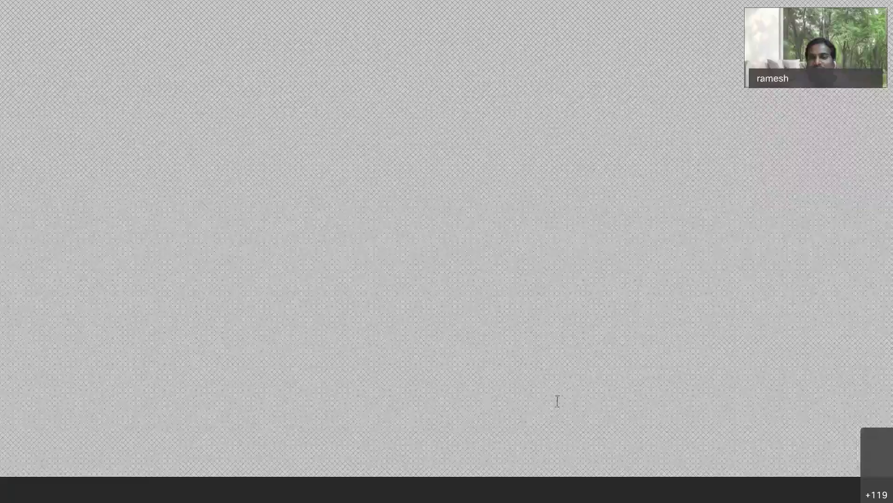
Review the quick table calculations available for the Sales measure on Rows
{"action": "left_click", "coordinate": [560, 408]}
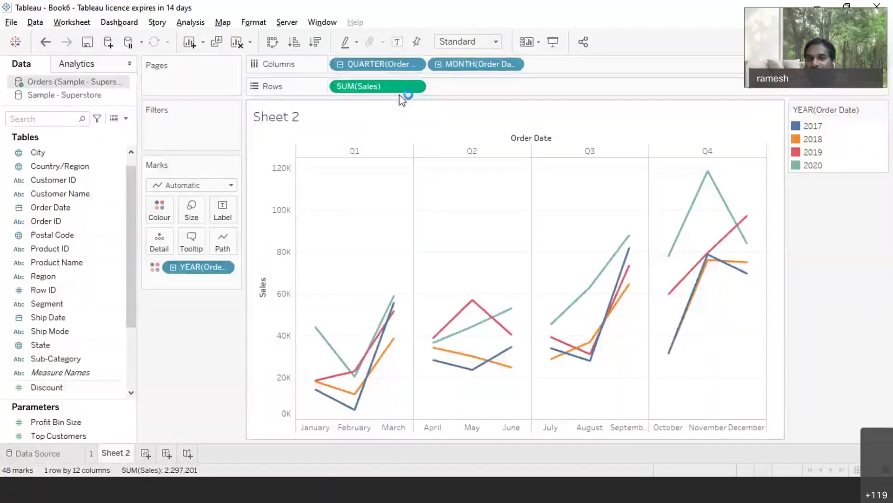
{"action": "left_click", "coordinate": [416, 88]}
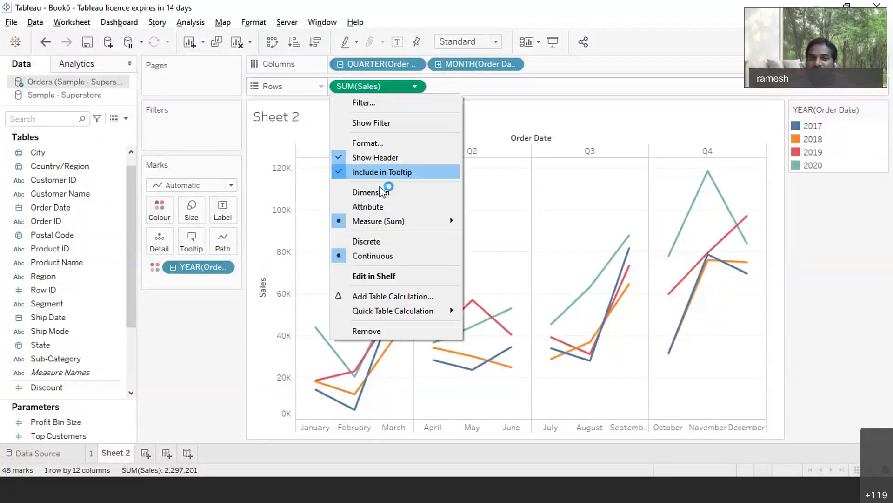
{"action": "mouse_move", "coordinate": [380, 316]}
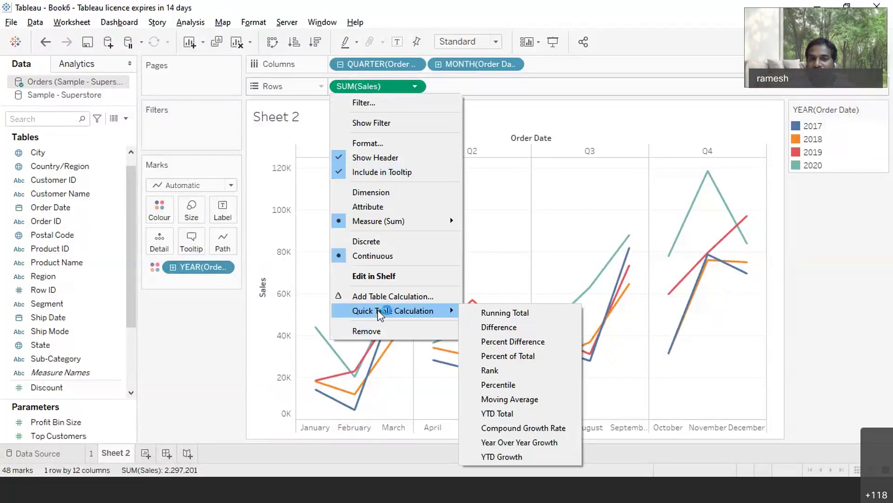
{"action": "left_click", "coordinate": [416, 88]}
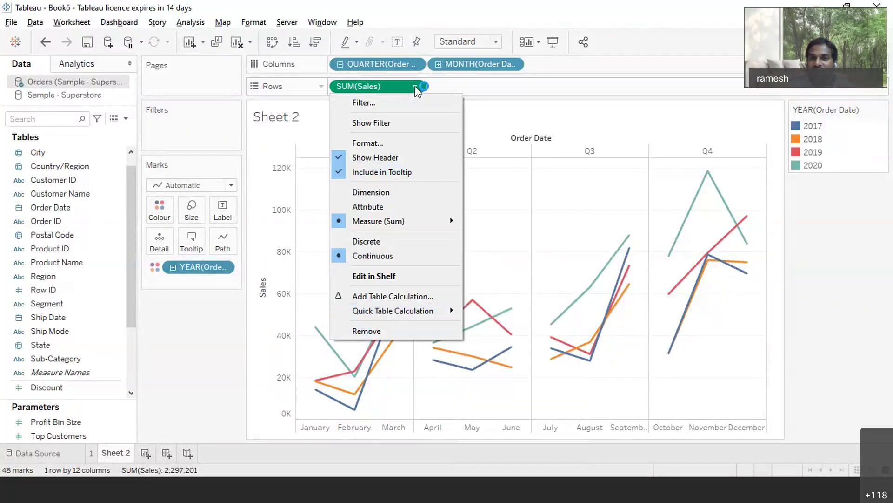
{"action": "left_click", "coordinate": [391, 311]}
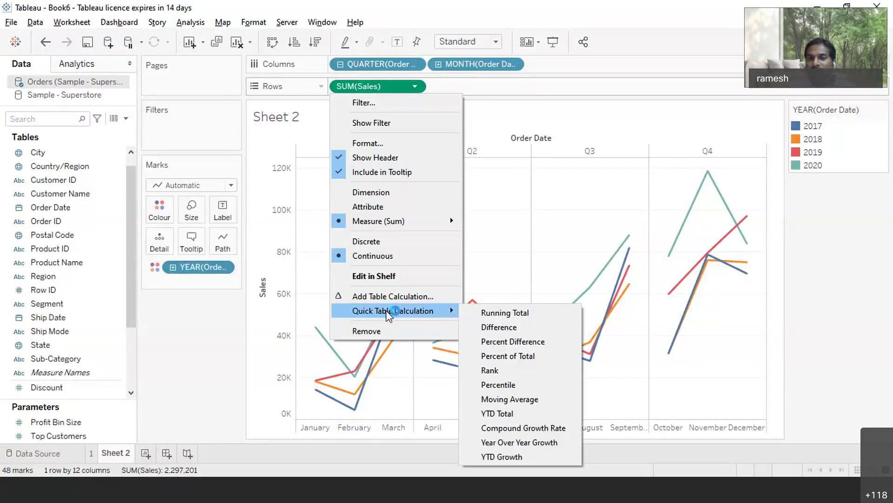
{"action": "left_click", "coordinate": [520, 389]}
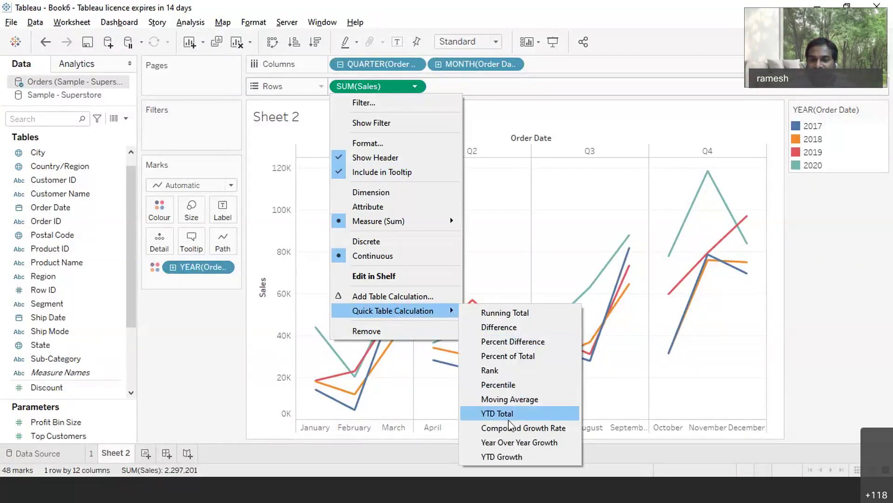
{"action": "left_click", "coordinate": [514, 442]}
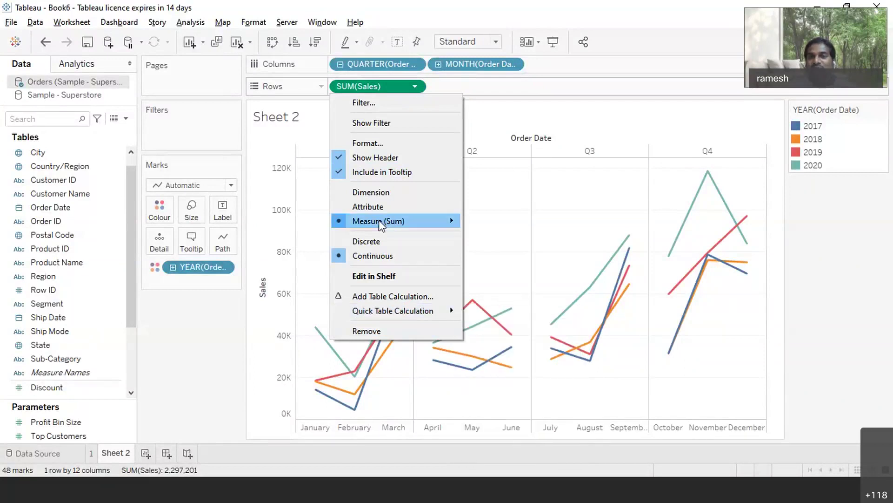
Change the aggregation of Sales on Rows to Average and look over the resulting lines
{"action": "mouse_move", "coordinate": [464, 225]}
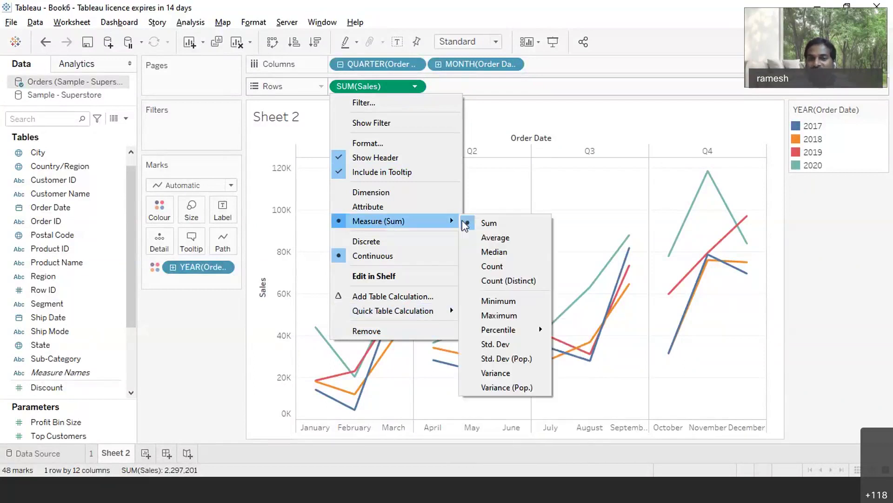
{"action": "left_click", "coordinate": [507, 238]}
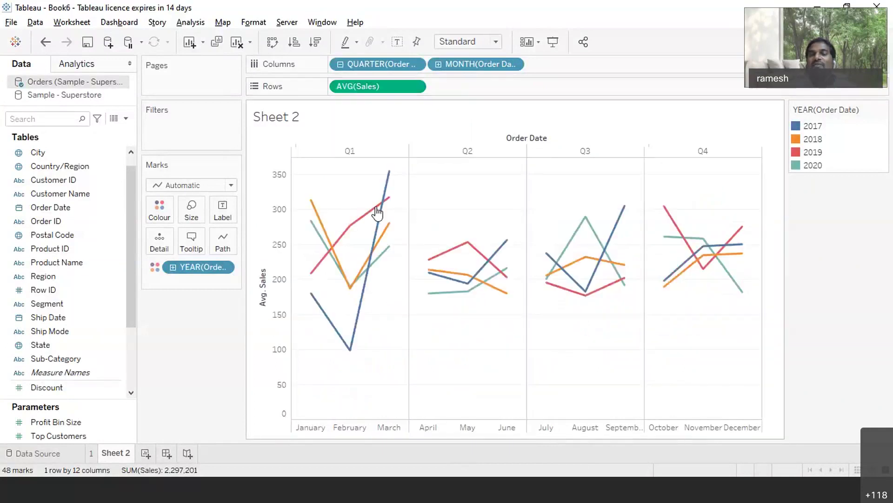
{"action": "left_click", "coordinate": [655, 249]}
{"action": "left_click", "coordinate": [678, 226]}
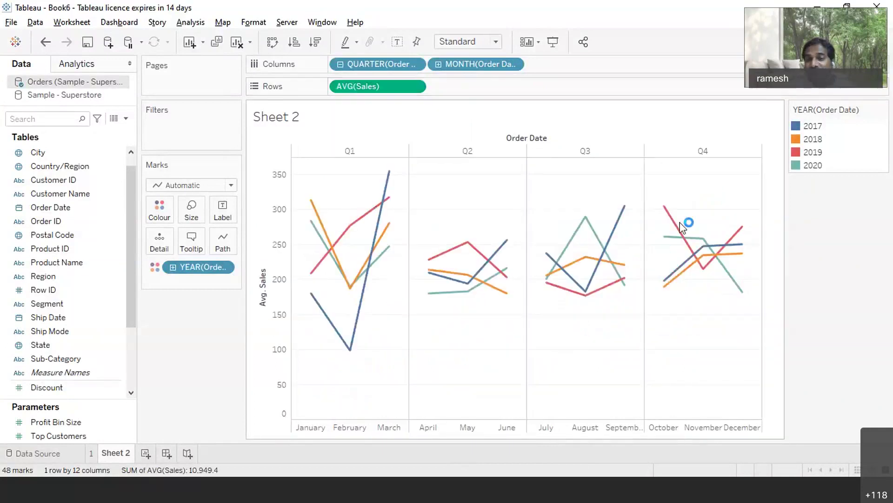
{"action": "left_click", "coordinate": [496, 287]}
{"action": "left_click", "coordinate": [696, 213]}
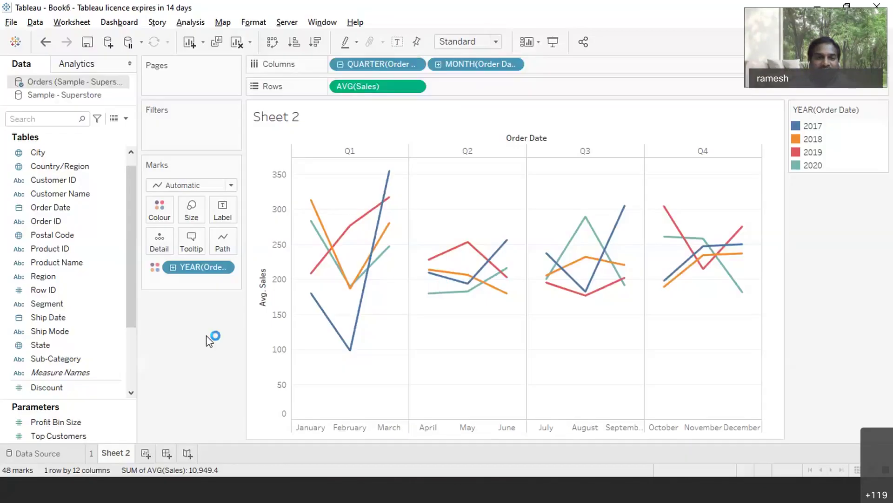
Create a calculated field in the Orders data source and name it with the presenter's first name
{"action": "left_click", "coordinate": [124, 205]}
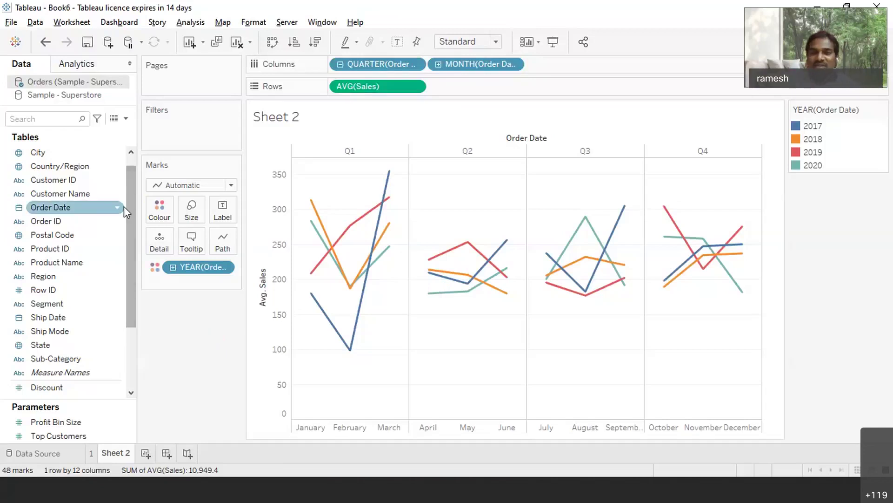
{"action": "left_click", "coordinate": [45, 422]}
{"action": "left_click", "coordinate": [113, 193]}
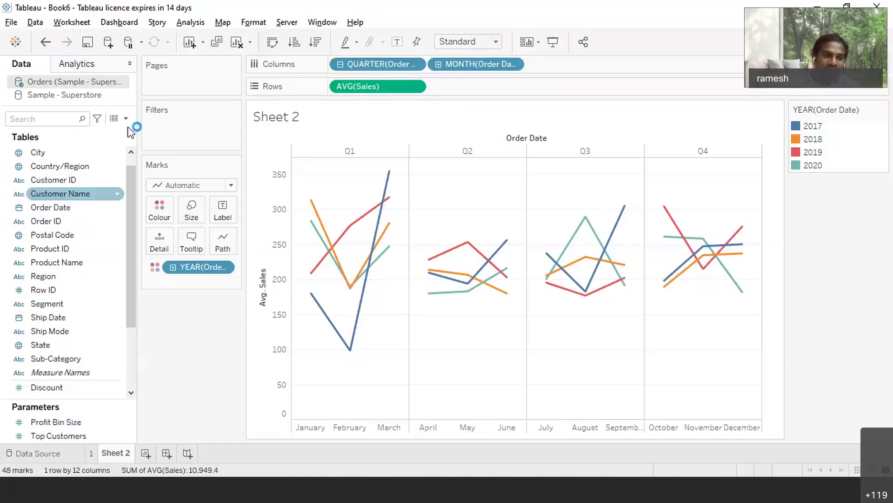
{"action": "left_click", "coordinate": [126, 119]}
{"action": "left_click", "coordinate": [82, 133]}
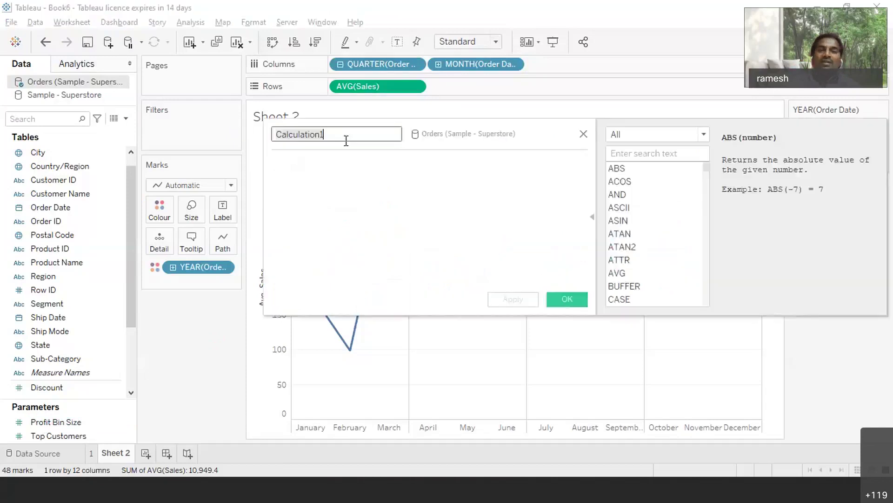
{"action": "left_click", "coordinate": [344, 125]}
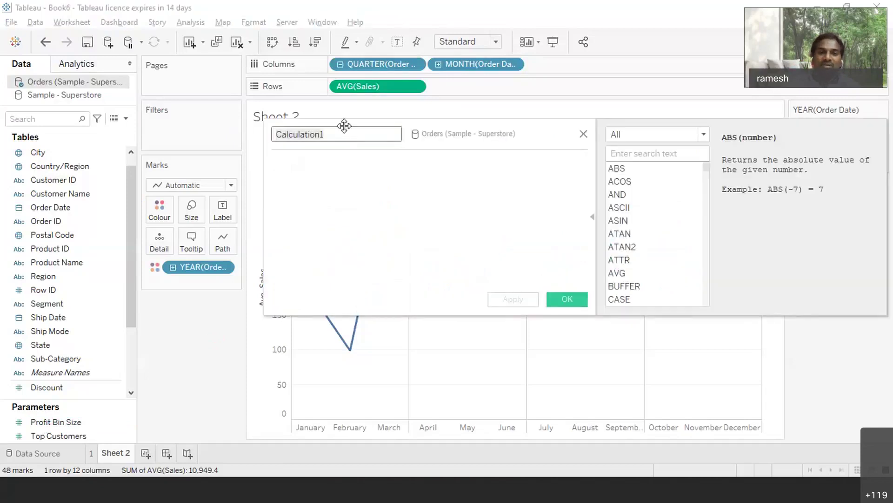
{"action": "type", "text": "rae"}
{"action": "key", "text": "BackSpace"}
{"action": "type", "text": "mesh"}
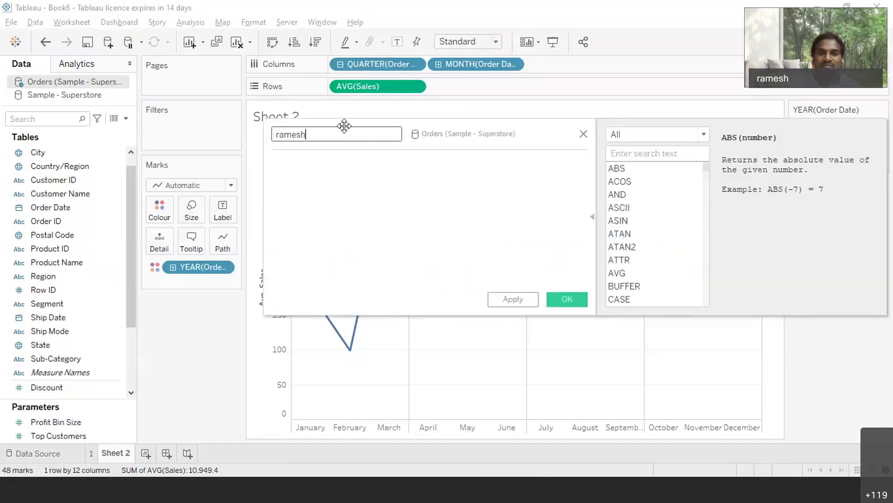
Enter the formula SQRT([Sales]) for the new calculated field and save it
{"action": "left_click", "coordinate": [326, 162]}
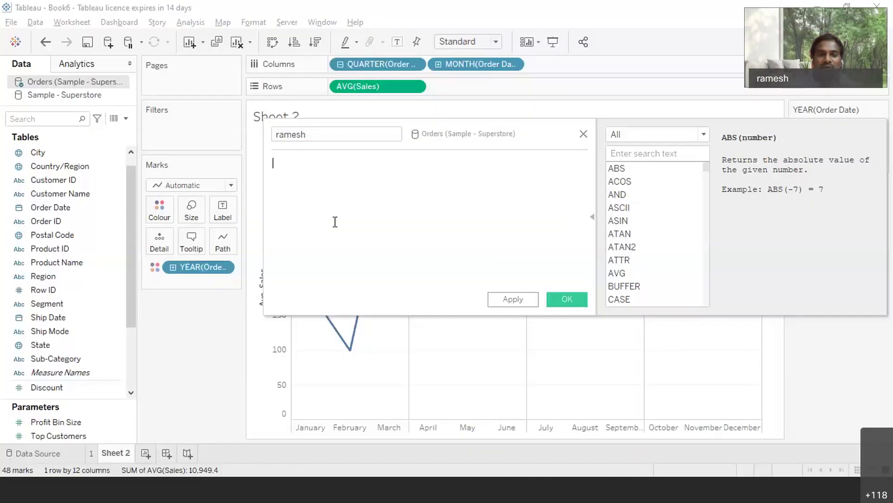
{"action": "type", "text": "sqrt"}
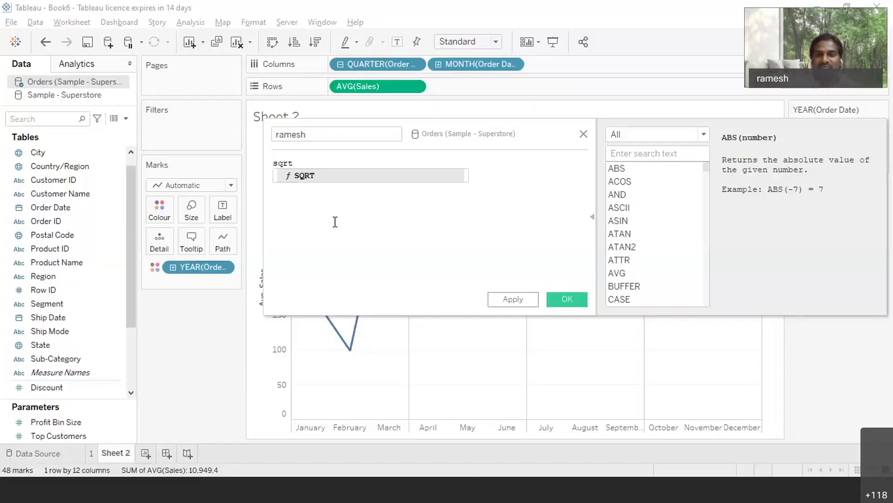
{"action": "key", "text": "Return"}
{"action": "type", "text": "[Sale"}
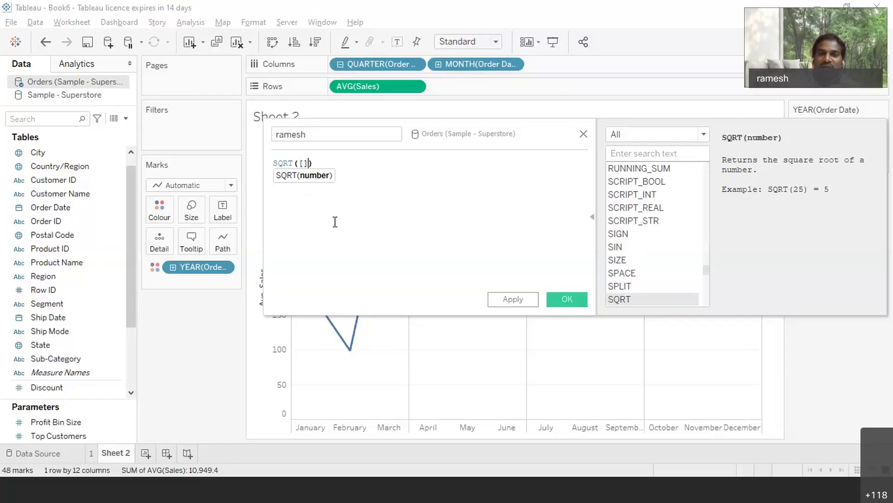
{"action": "type", "text": "sa"}
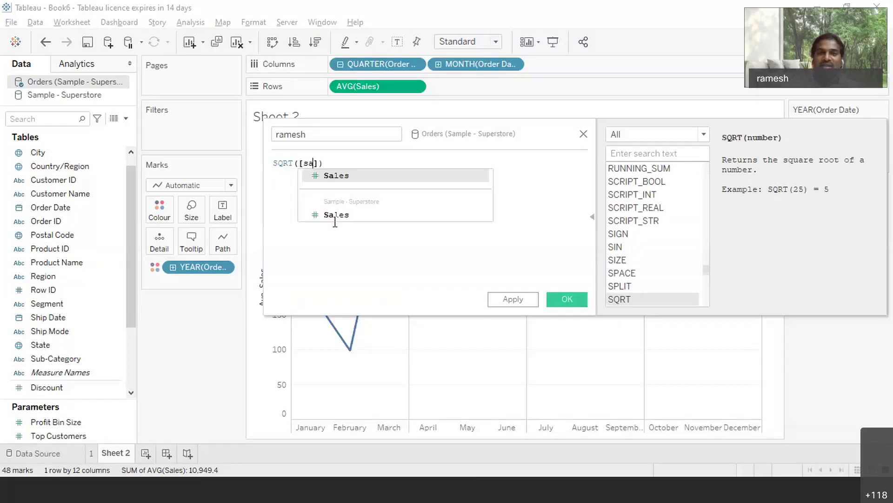
{"action": "key", "text": "Return"}
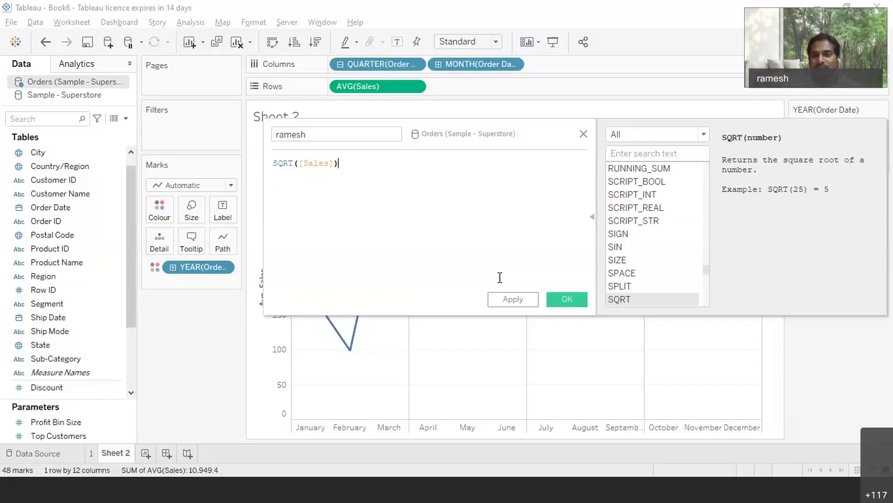
{"action": "key", "text": "Return"}
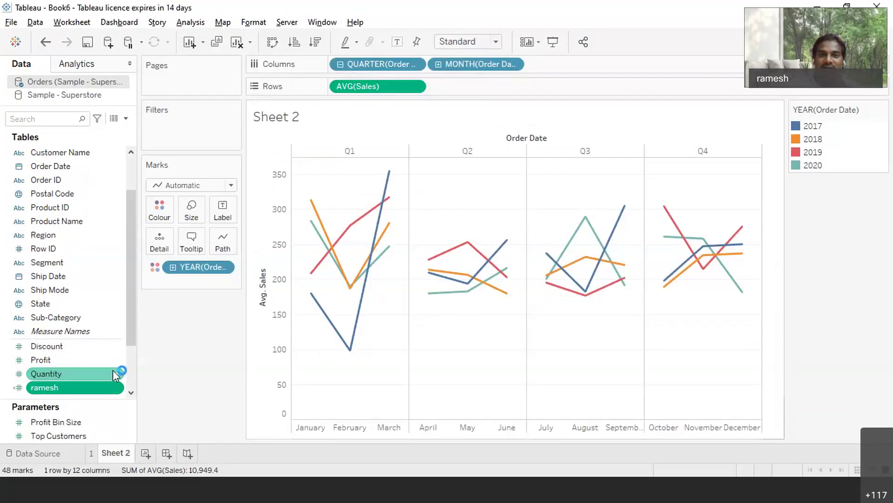
Remove the quarter and month of Order Date from Columns
{"action": "left_click", "coordinate": [407, 66]}
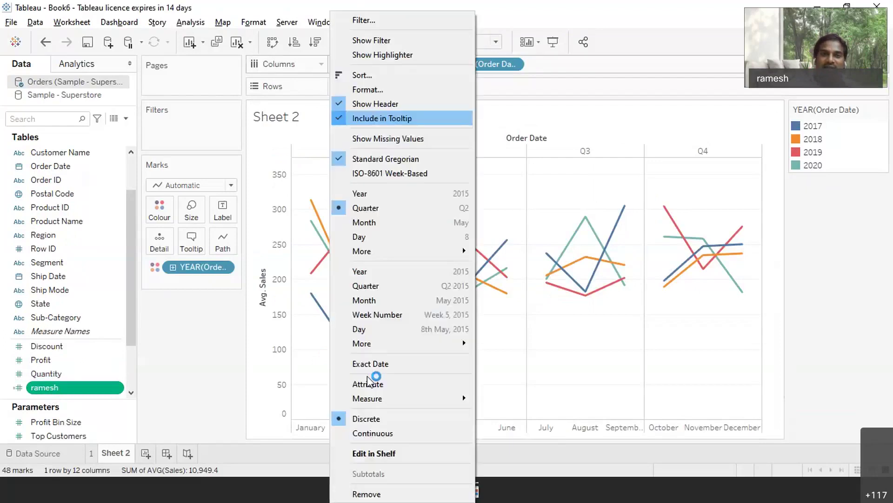
{"action": "left_click", "coordinate": [368, 383]}
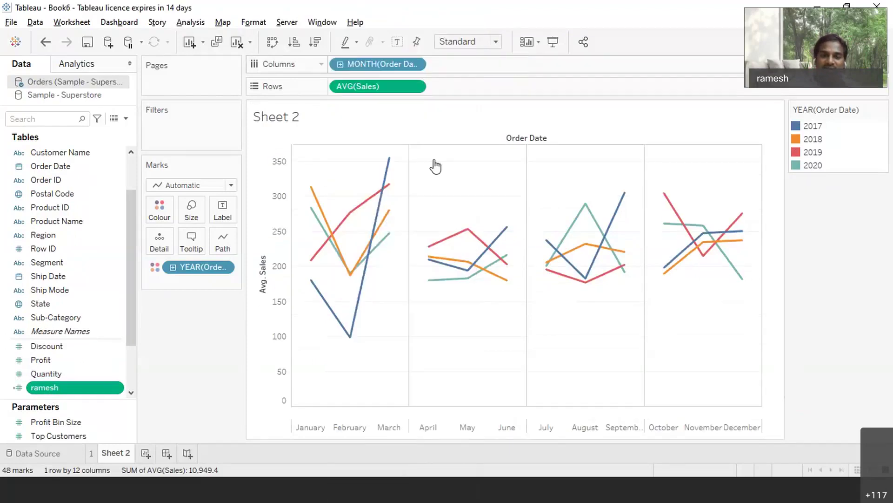
{"action": "left_click", "coordinate": [414, 65]}
{"action": "left_click", "coordinate": [397, 493]}
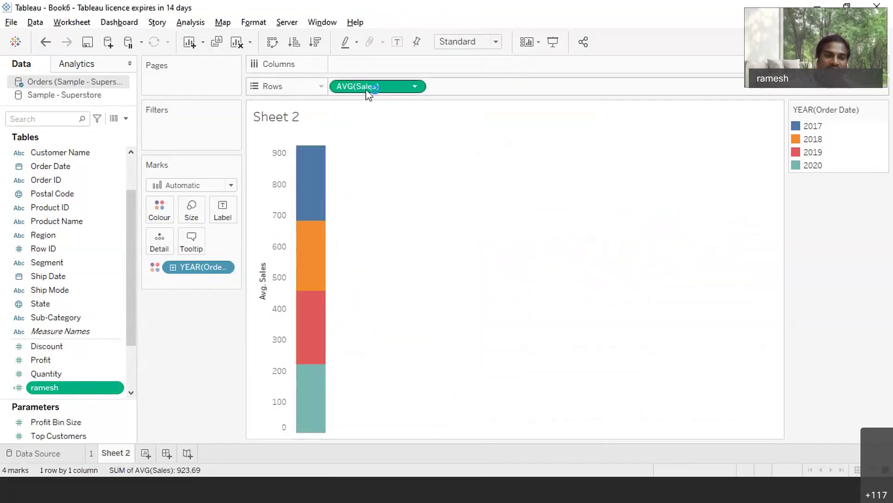
Change the aggregation of Sales on Rows to Sum
{"action": "left_click", "coordinate": [418, 84]}
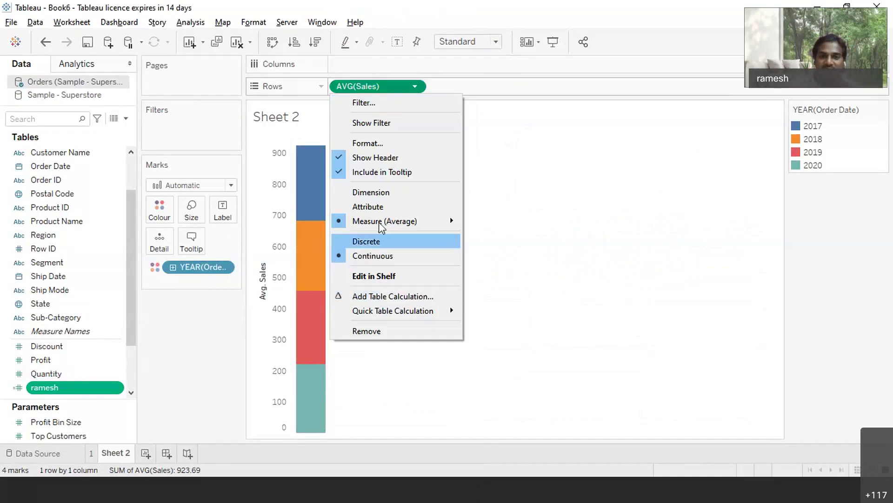
{"action": "mouse_move", "coordinate": [381, 226]}
{"action": "left_click", "coordinate": [484, 222]}
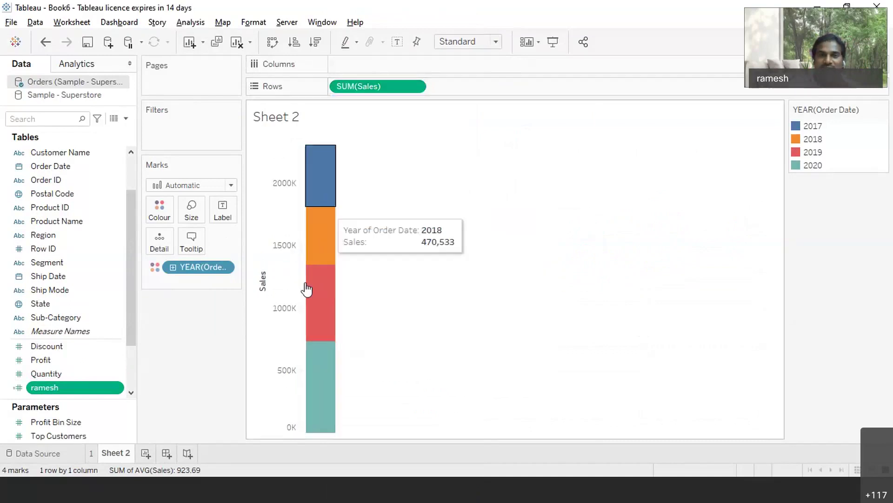
Plot the new square-root calculated field on Columns against Sales, disaggregate the measures and inspect individual points along the curve
{"action": "left_click_drag", "start_coordinate": [85, 395], "coordinate": [387, 64]}
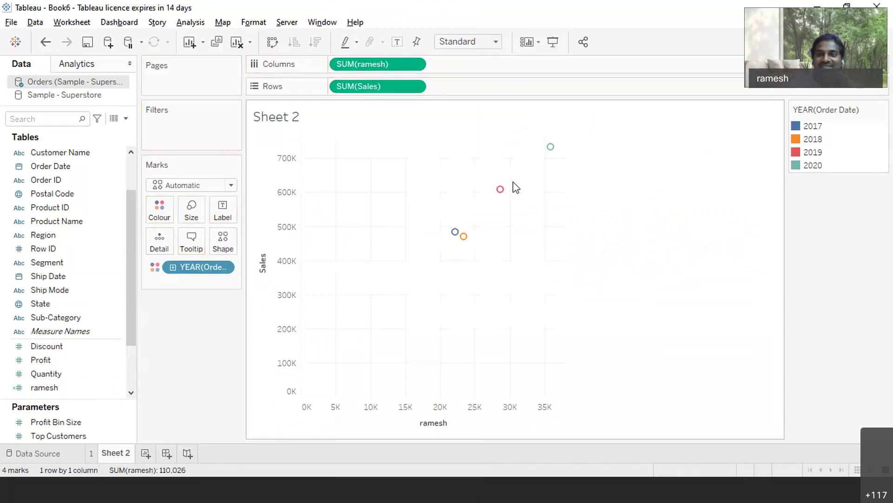
{"action": "left_click", "coordinate": [190, 22]}
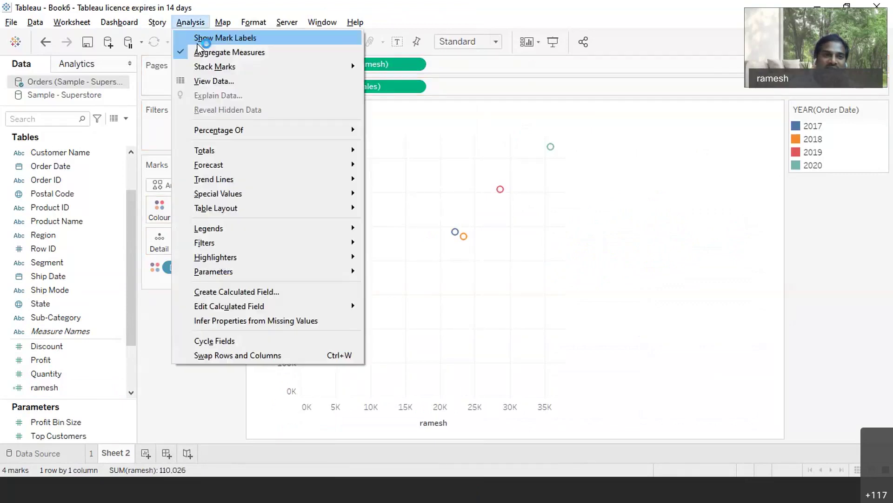
{"action": "left_click", "coordinate": [197, 41]}
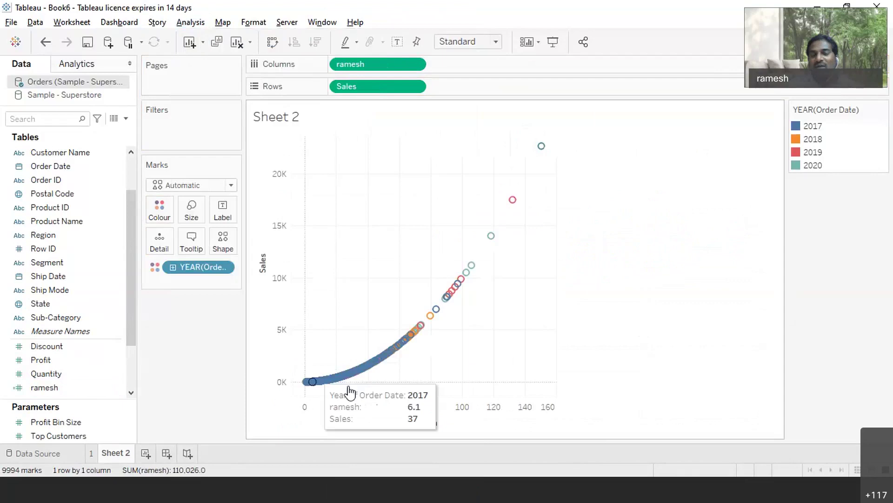
{"action": "mouse_move", "coordinate": [403, 343]}
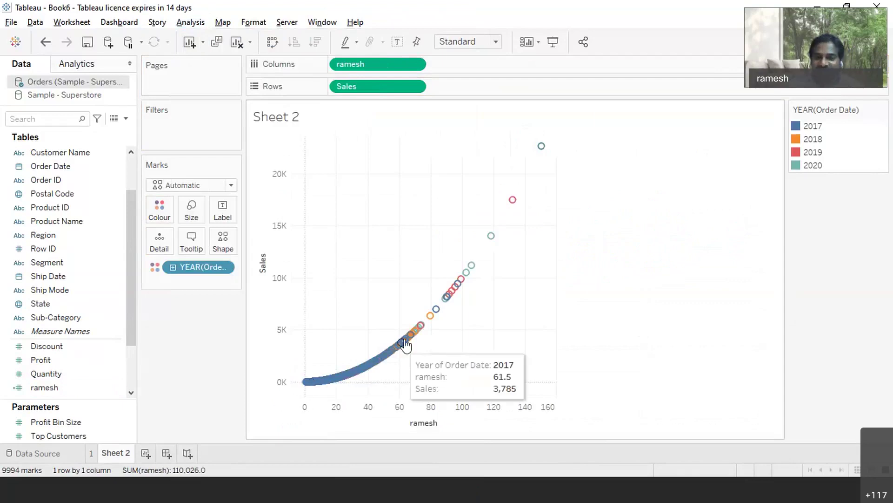
{"action": "mouse_move", "coordinate": [540, 149]}
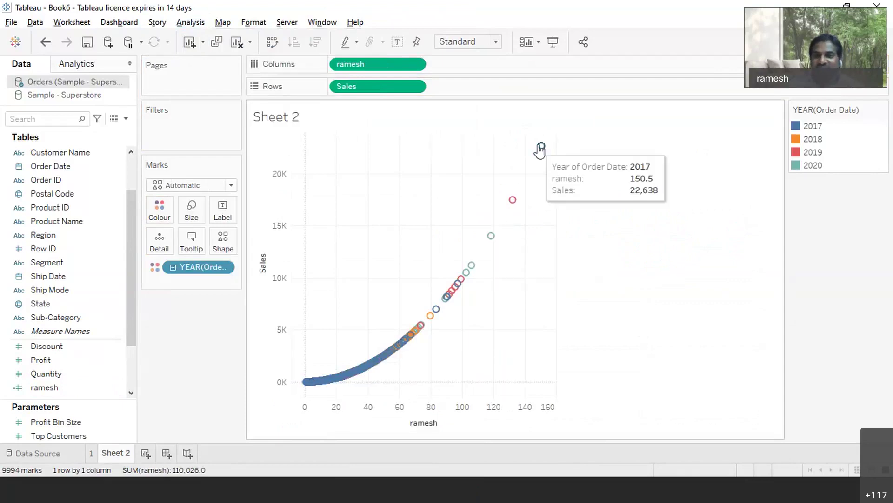
{"action": "mouse_move", "coordinate": [377, 356]}
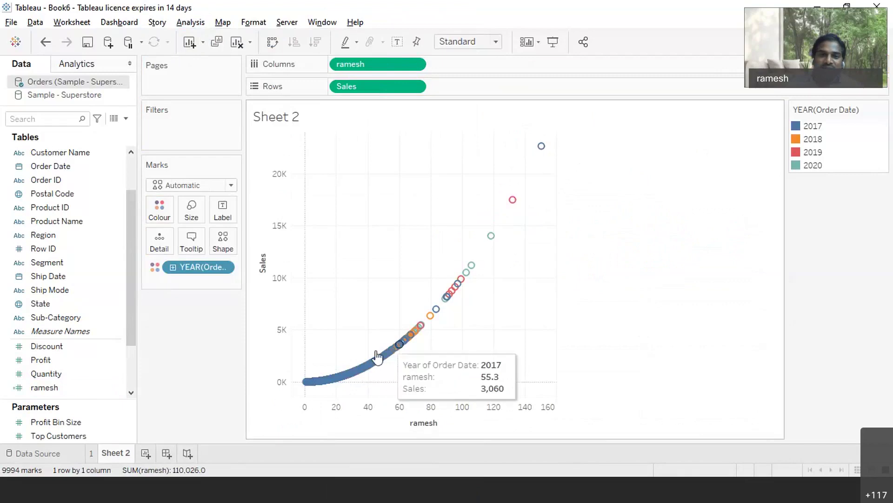
{"action": "mouse_move", "coordinate": [328, 371]}
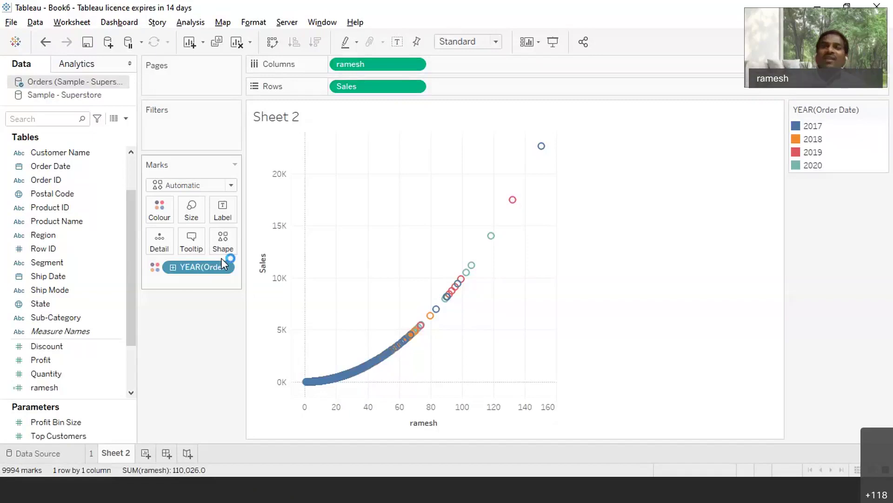
Collapse the Data pane and review the options available for the Orders data source
{"action": "left_click", "coordinate": [130, 63]}
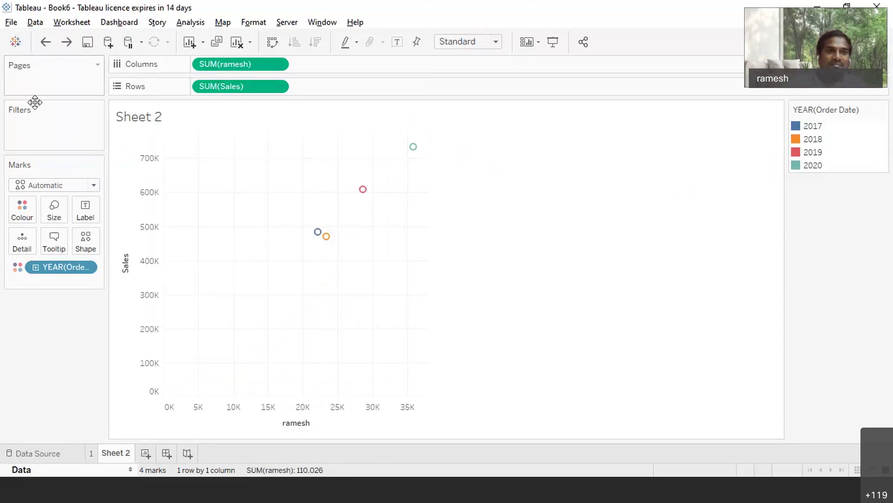
{"action": "left_click", "coordinate": [12, 22]}
{"action": "mouse_move", "coordinate": [33, 24]}
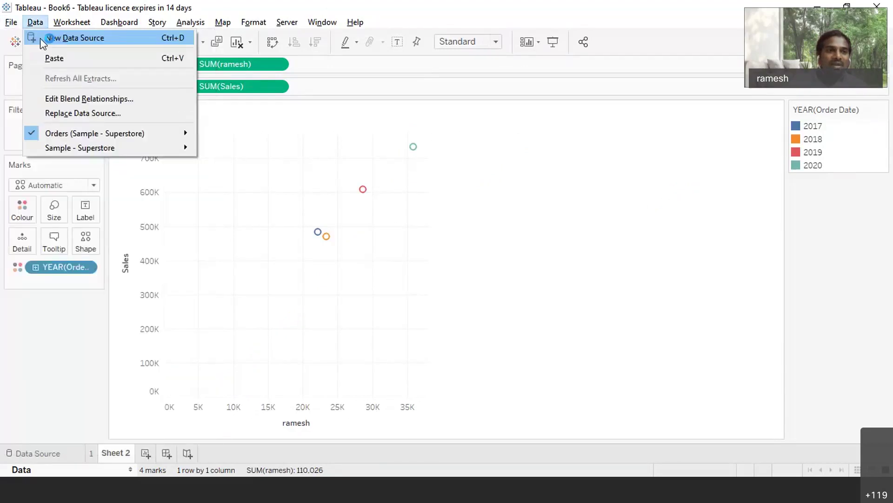
{"action": "mouse_move", "coordinate": [65, 138]}
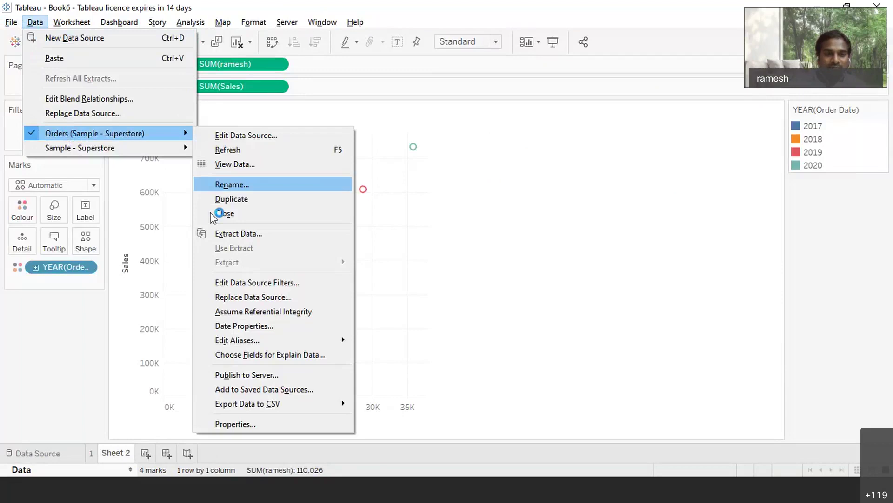
{"action": "left_click", "coordinate": [40, 358]}
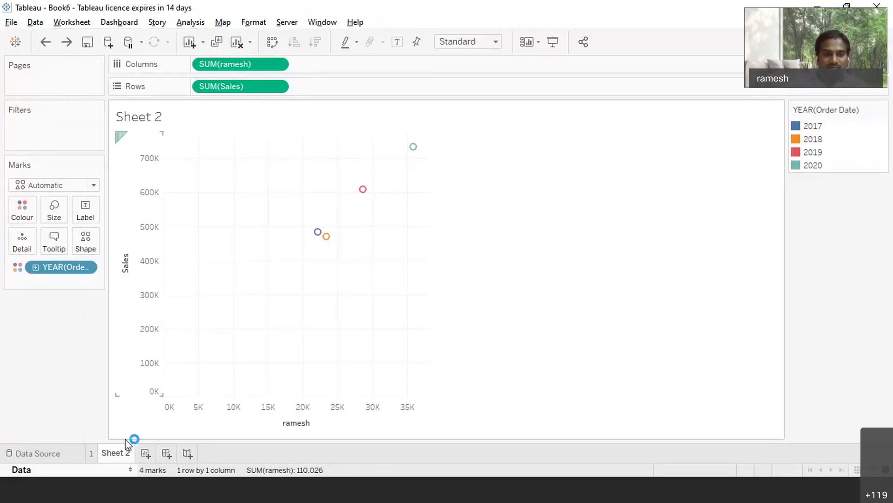
Switch to worksheet 1 and review the worksheet display options, including cards, view toolbar, sort controls and auto updates
{"action": "left_click", "coordinate": [90, 452]}
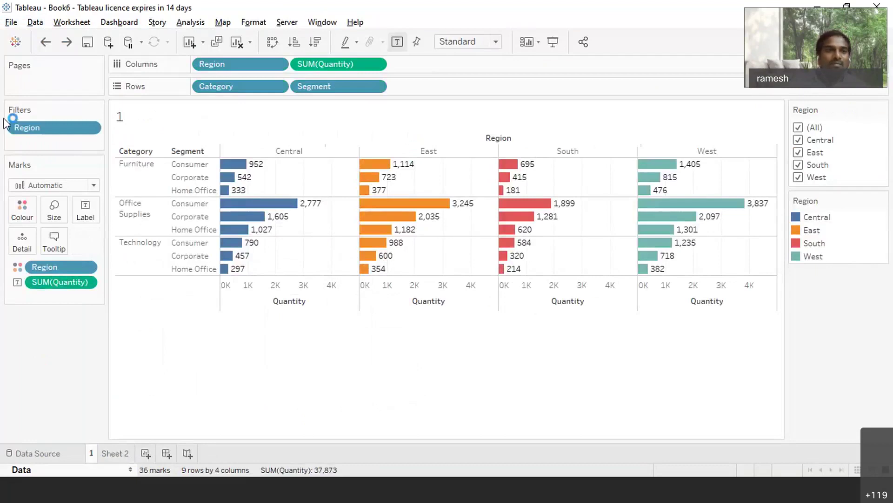
{"action": "left_click", "coordinate": [17, 43]}
{"action": "left_click", "coordinate": [17, 44]}
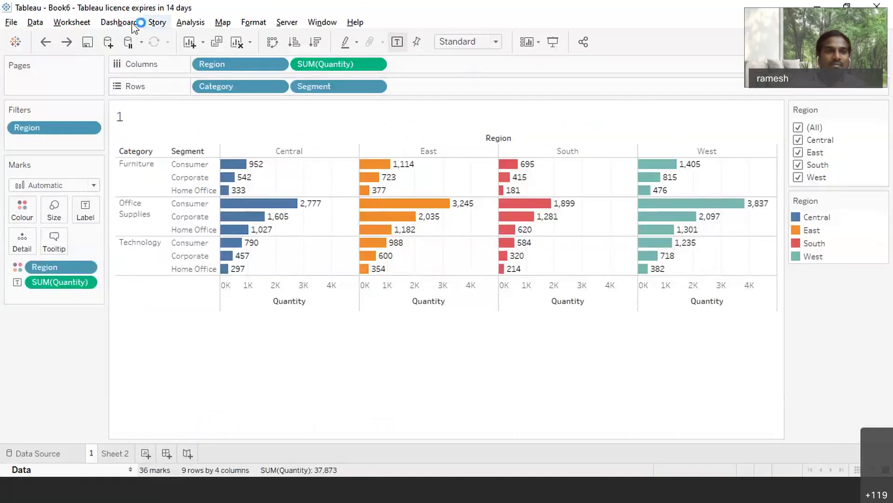
{"action": "left_click", "coordinate": [71, 22]}
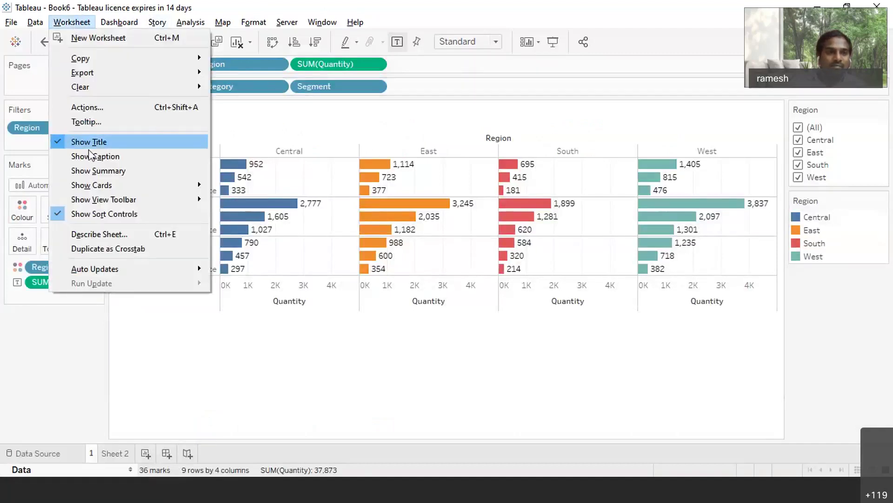
{"action": "mouse_move", "coordinate": [95, 187]}
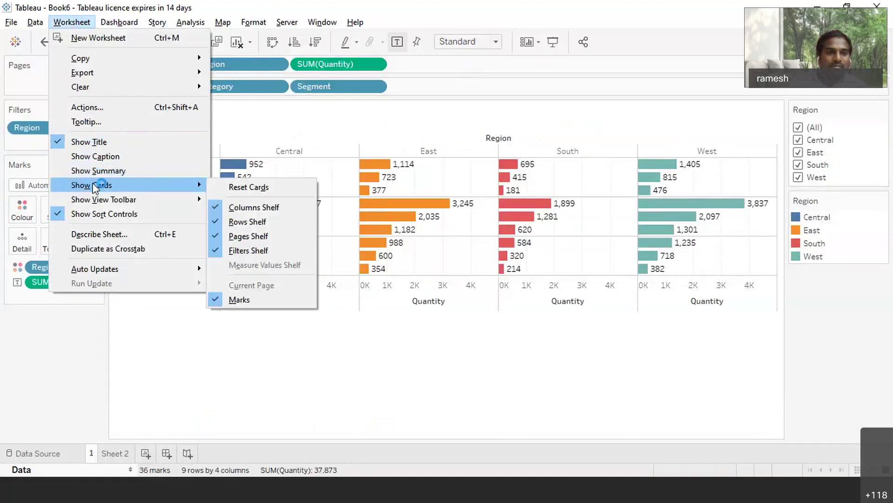
{"action": "mouse_move", "coordinate": [100, 204]}
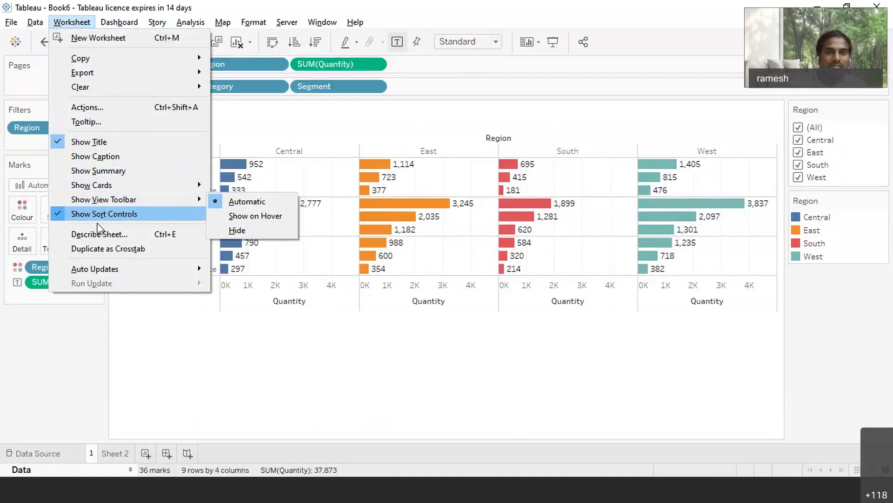
{"action": "left_click", "coordinate": [97, 225]}
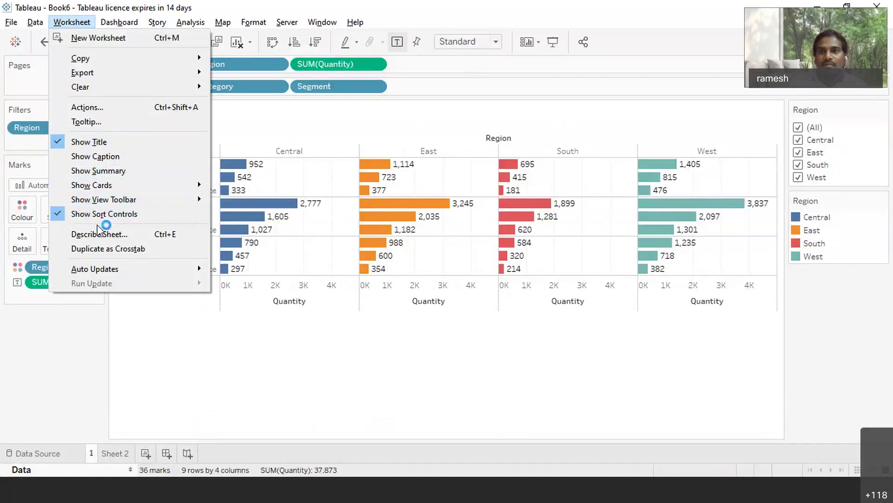
{"action": "left_click", "coordinate": [99, 270]}
{"action": "left_click", "coordinate": [383, 363]}
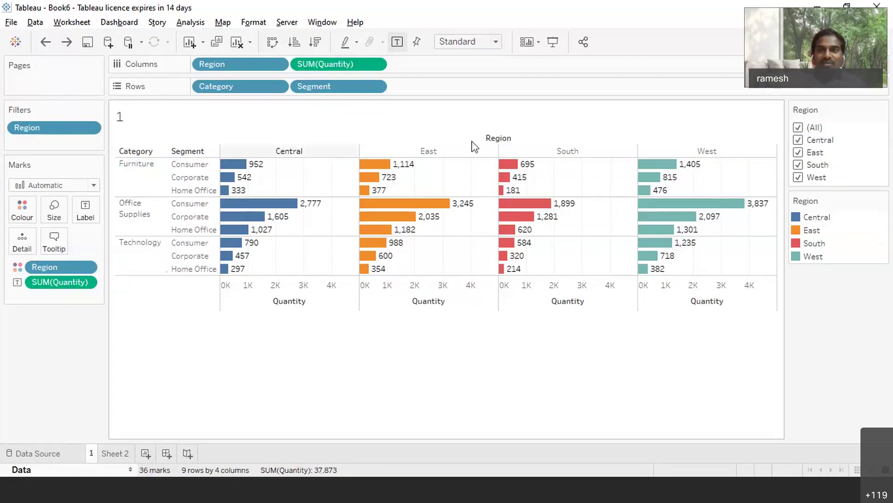
Return to Sheet 2 and undo the change of the Sales aggregation to Sum
{"action": "key", "text": "ctrl+Tab"}
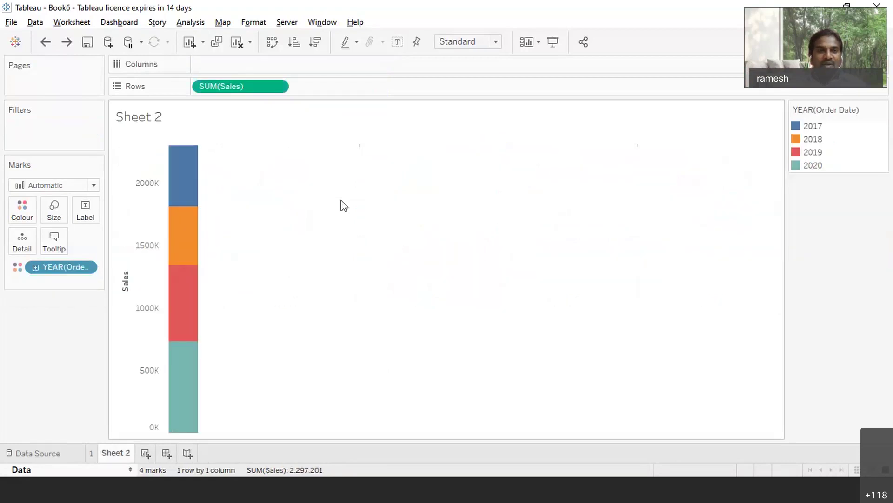
{"action": "key", "text": "ctrl+z"}
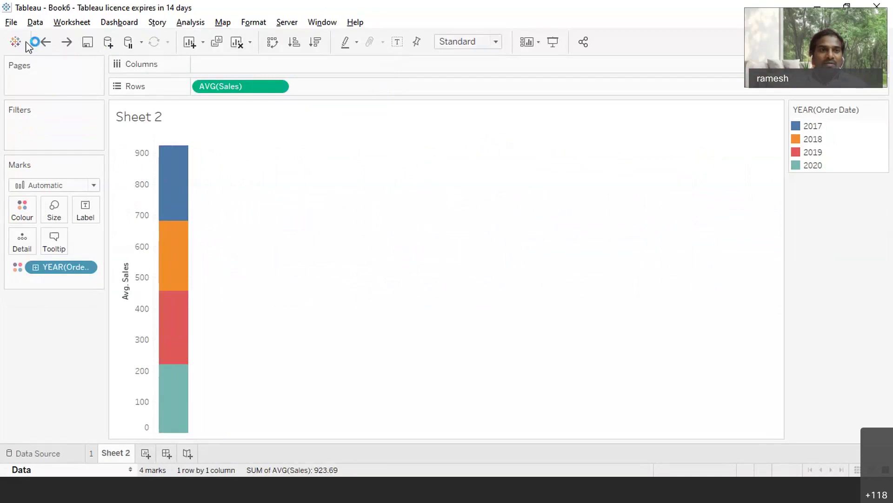
Review the data source commands available for Orders (Sample - Superstore), such as filters, extracts and export, and close the list
{"action": "left_click", "coordinate": [36, 22]}
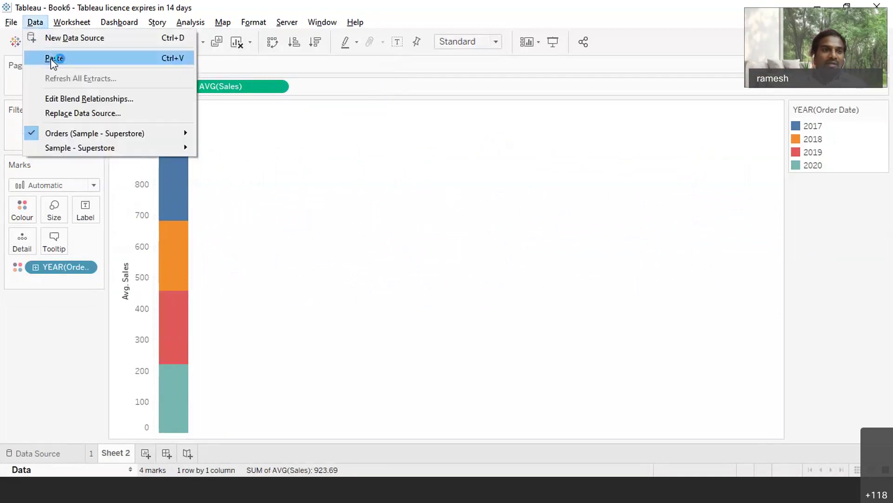
{"action": "left_click", "coordinate": [69, 135]}
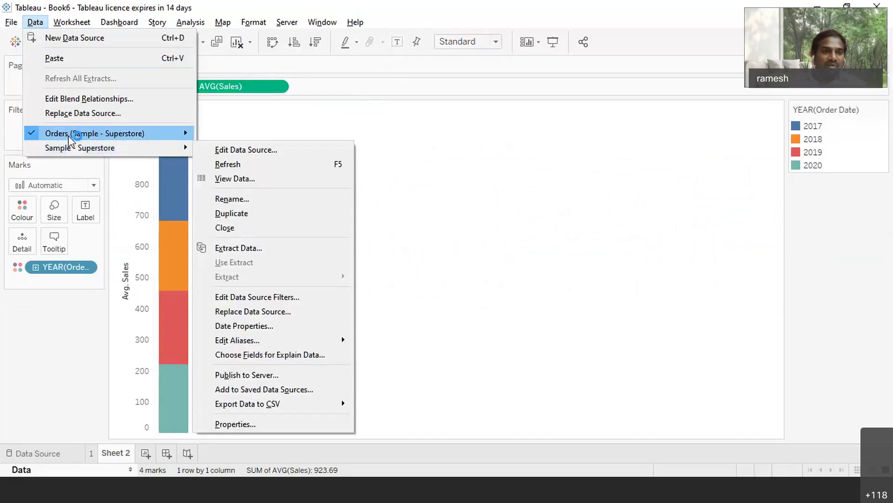
{"action": "left_click", "coordinate": [229, 135]}
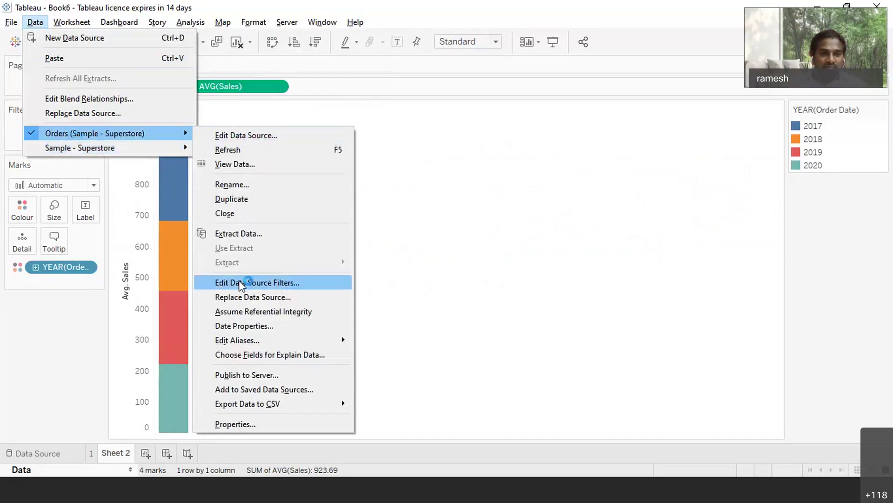
{"action": "left_click", "coordinate": [531, 355]}
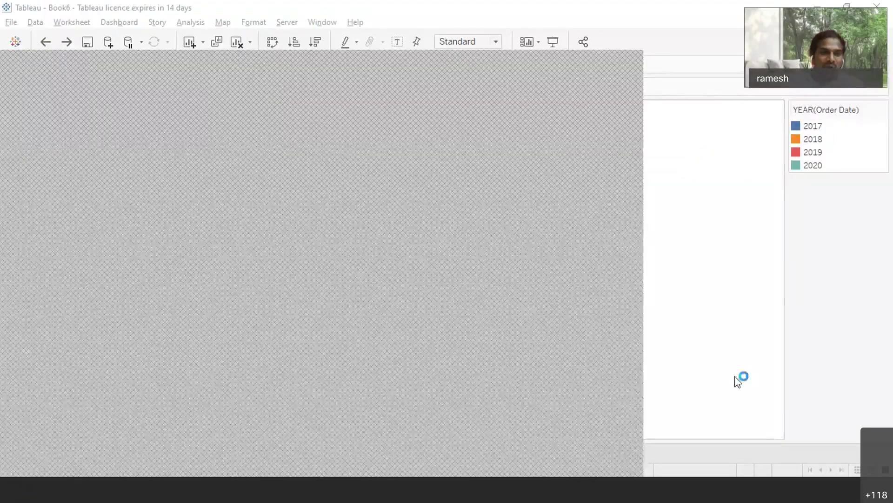
Switch to the Book5 workbook and place Sales on Rows in the empty Sheet 8
{"action": "left_click", "coordinate": [554, 493]}
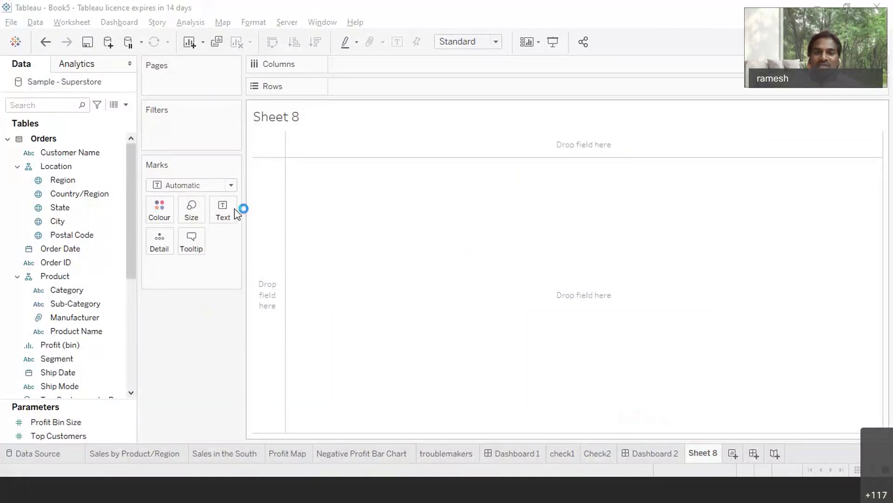
{"action": "left_click", "coordinate": [58, 372]}
{"action": "left_click", "coordinate": [607, 295]}
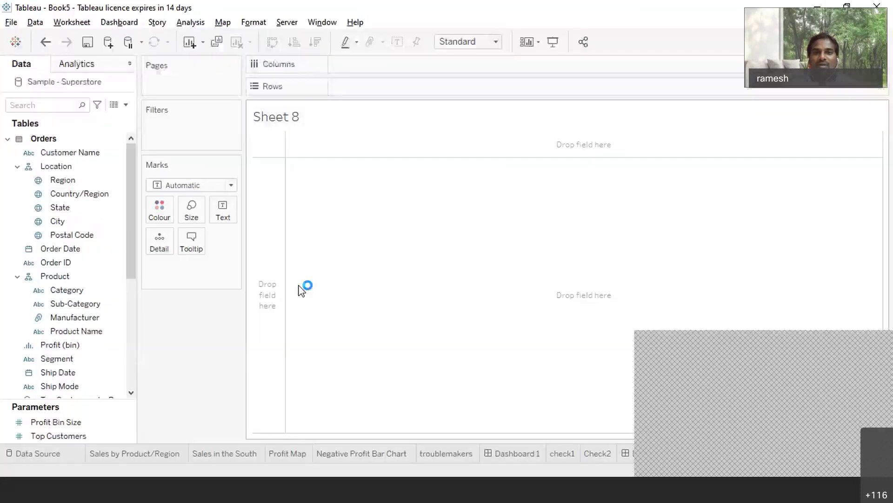
{"action": "left_click", "coordinate": [69, 349]}
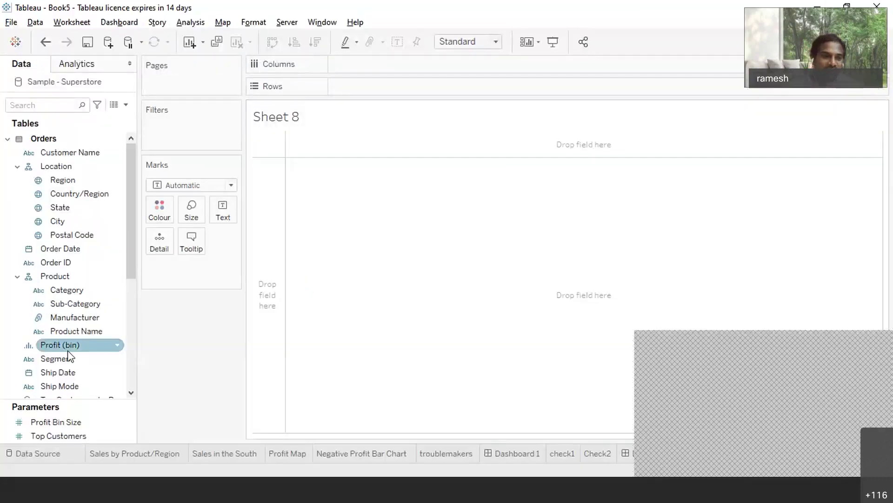
{"action": "left_click", "coordinate": [72, 372]}
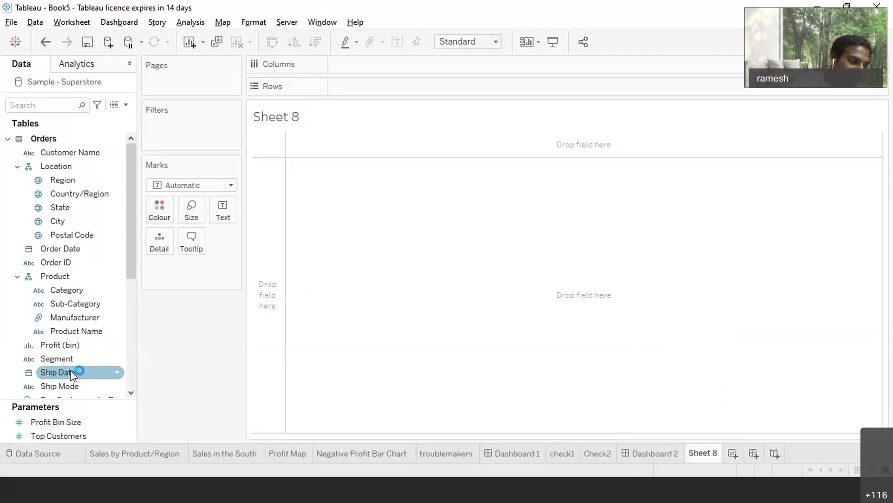
{"action": "left_click", "coordinate": [73, 388]}
{"action": "left_click_drag", "start_coordinate": [134, 242], "coordinate": [80, 309]}
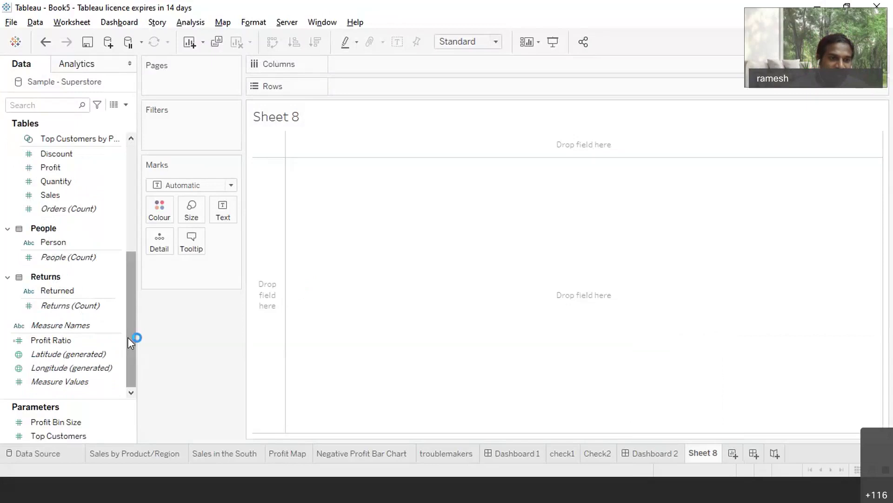
{"action": "scroll", "coordinate": [133, 337], "scroll_direction": "up", "scroll_amount": 3}
{"action": "left_click", "coordinate": [51, 334]}
{"action": "left_click_drag", "start_coordinate": [51, 334], "coordinate": [464, 134]}
Add Order Date to Columns to plot Sales by year
{"action": "left_click", "coordinate": [51, 139]}
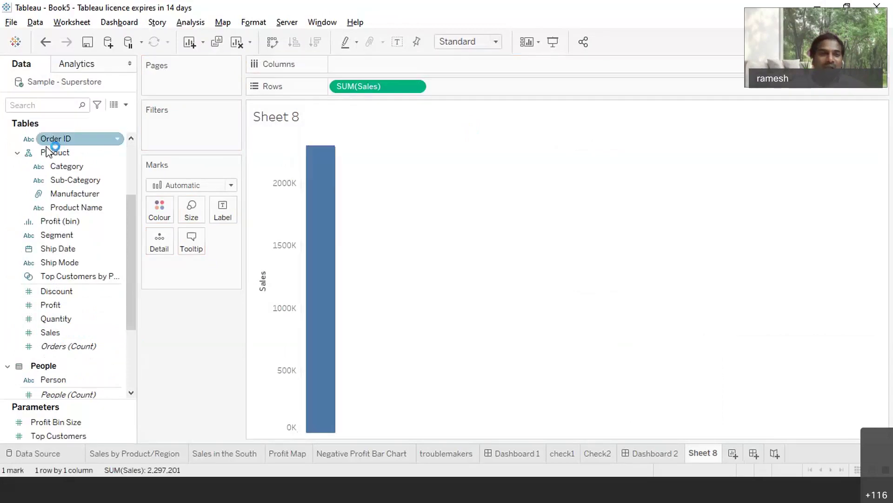
{"action": "left_click_drag", "start_coordinate": [49, 151], "coordinate": [172, 254]}
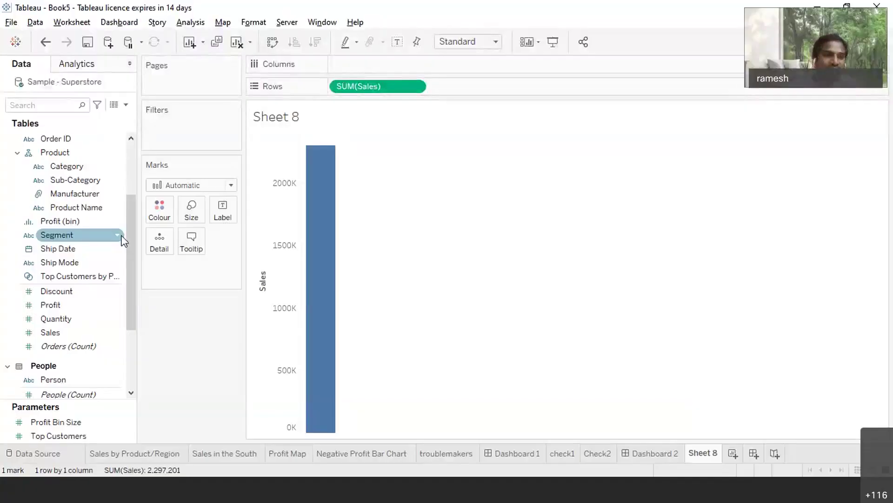
{"action": "scroll", "coordinate": [131, 204], "scroll_direction": "up", "scroll_amount": 2}
{"action": "left_click_drag", "start_coordinate": [61, 207], "coordinate": [383, 62]}
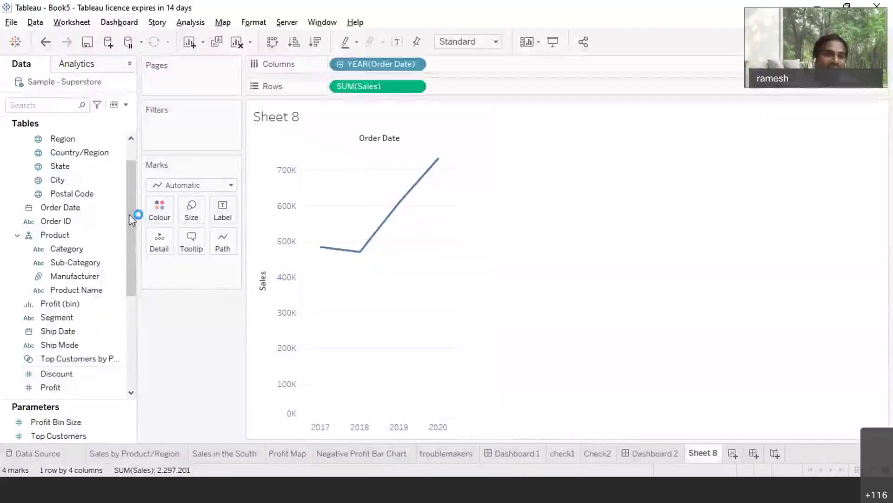
Add Category and Sub-Category to Columns after the order year, and place Region before Sales on Rows
{"action": "left_click", "coordinate": [77, 249]}
{"action": "left_click_drag", "start_coordinate": [78, 250], "coordinate": [466, 65]}
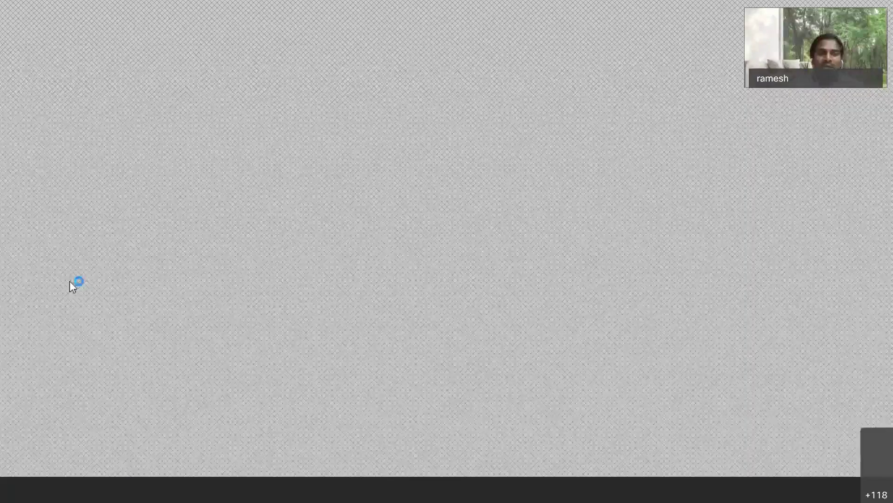
{"action": "left_click_drag", "start_coordinate": [75, 263], "coordinate": [557, 66]}
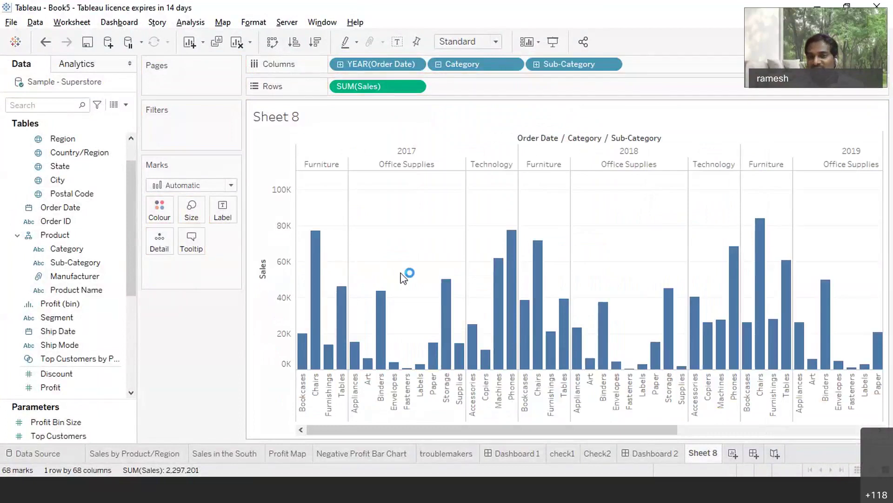
{"action": "mouse_move", "coordinate": [504, 356]}
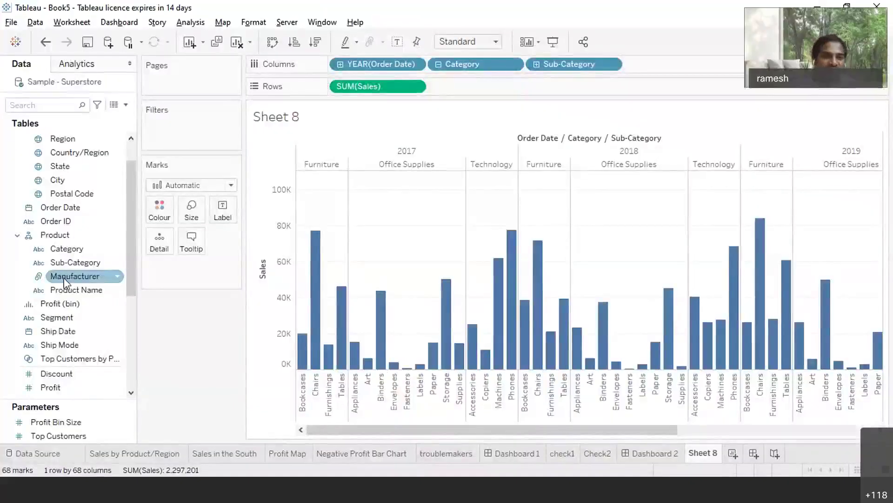
{"action": "mouse_move", "coordinate": [79, 139]}
{"action": "left_mouse_down"}
{"action": "mouse_move", "coordinate": [334, 132]}
{"action": "mouse_move", "coordinate": [345, 85]}
{"action": "left_mouse_up"}
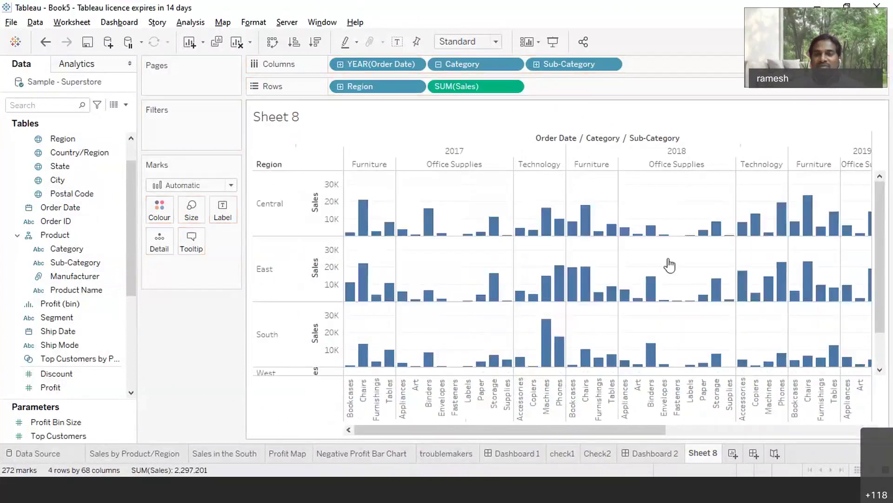
Colour the bars by Profit and examine both ends of its colour legend
{"action": "left_click_drag", "start_coordinate": [60, 303], "coordinate": [369, 308]}
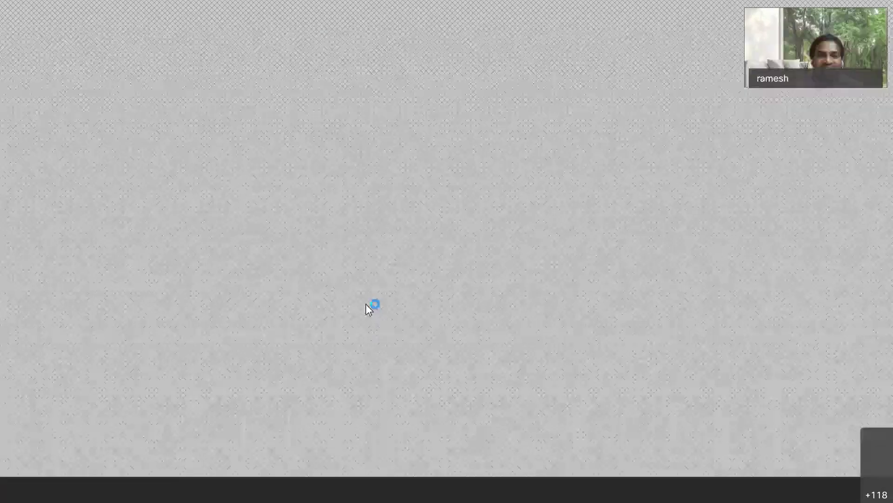
{"action": "left_click_drag", "start_coordinate": [58, 318], "coordinate": [63, 321]}
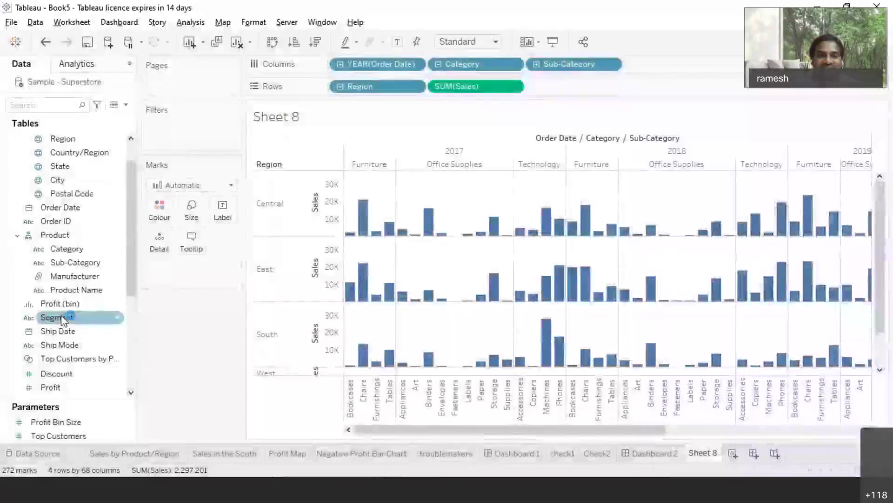
{"action": "left_click", "coordinate": [125, 278]}
{"action": "left_click_drag", "start_coordinate": [126, 278], "coordinate": [134, 349]}
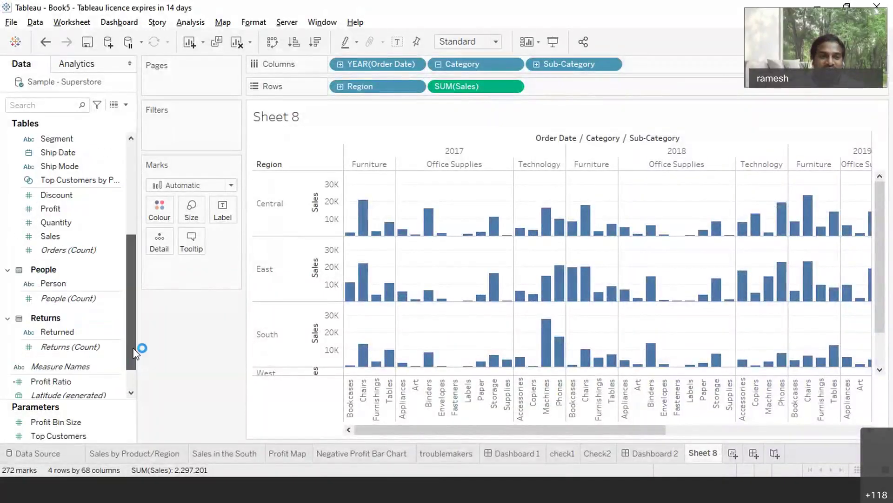
{"action": "left_click", "coordinate": [52, 209]}
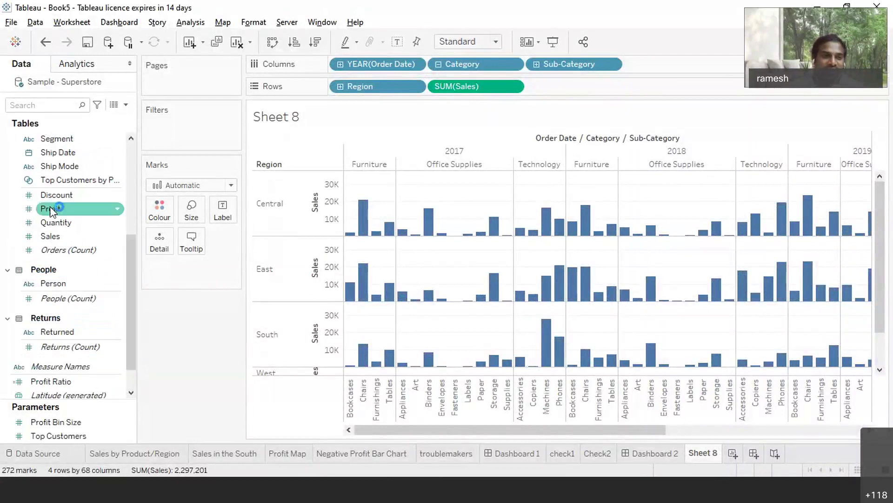
{"action": "left_click_drag", "start_coordinate": [52, 211], "coordinate": [158, 208]}
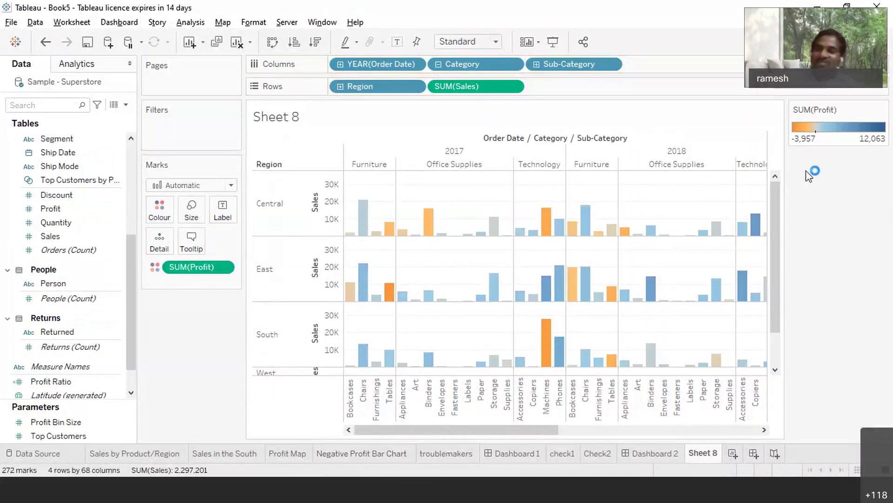
{"action": "left_click", "coordinate": [797, 138]}
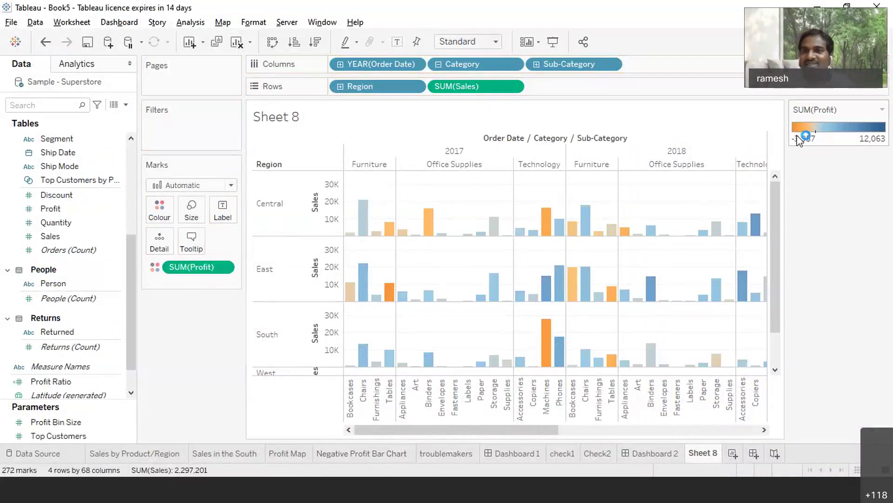
{"action": "left_click", "coordinate": [881, 132]}
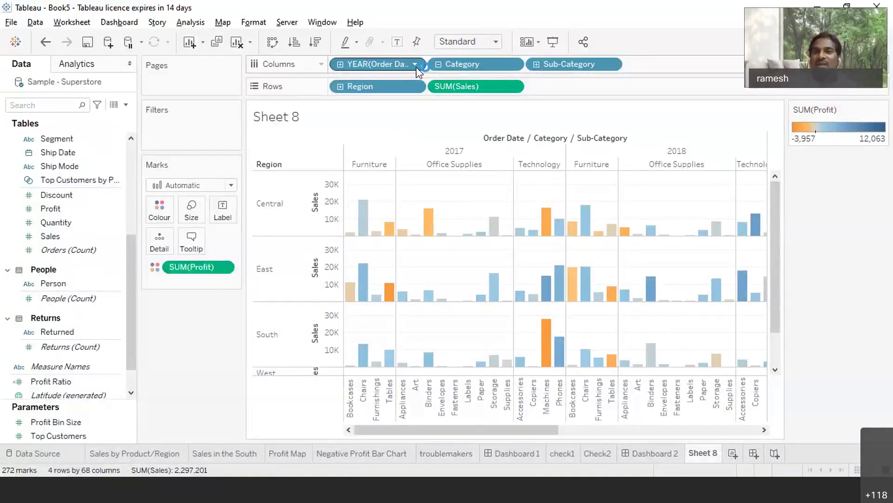
Show filter cards for the Order Date year, Sub-Category and Region
{"action": "left_click", "coordinate": [415, 65]}
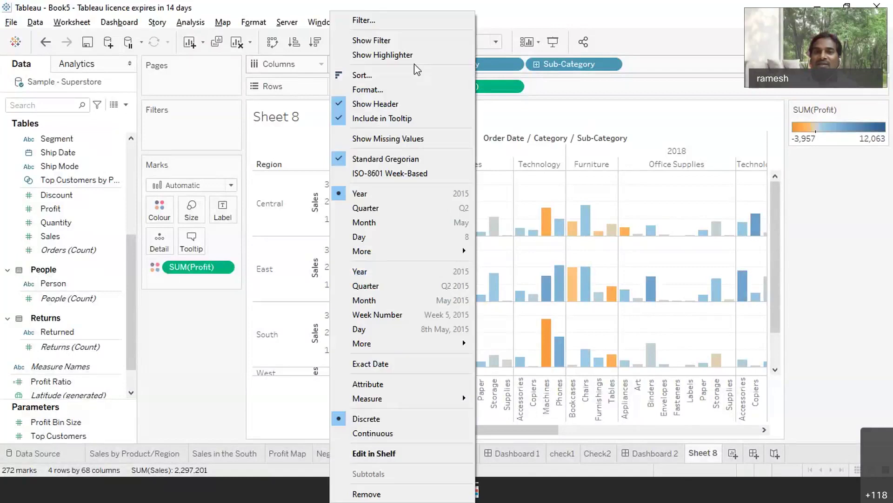
{"action": "left_click", "coordinate": [388, 40]}
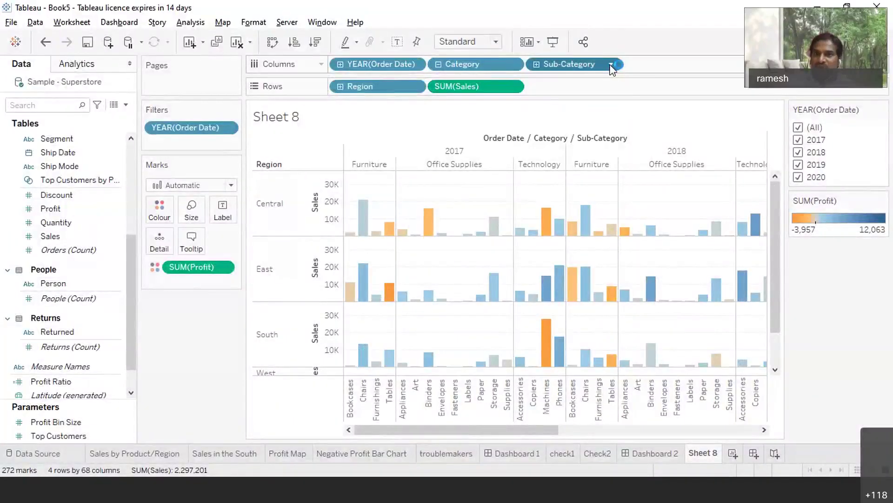
{"action": "left_click", "coordinate": [611, 65]}
{"action": "left_click", "coordinate": [565, 105]}
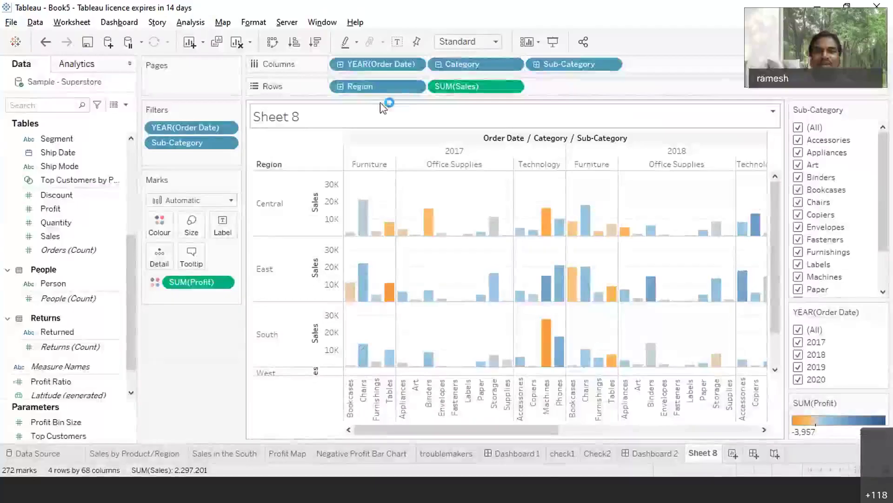
{"action": "left_click", "coordinate": [414, 86]}
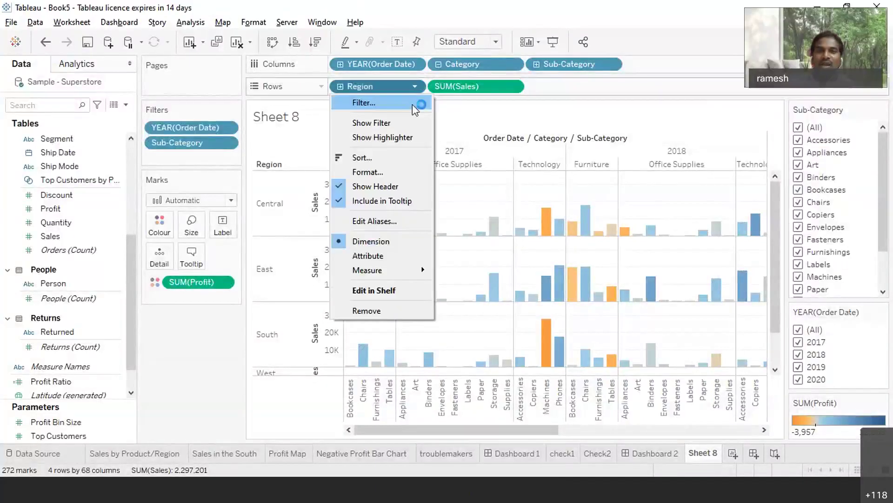
{"action": "left_click", "coordinate": [386, 124]}
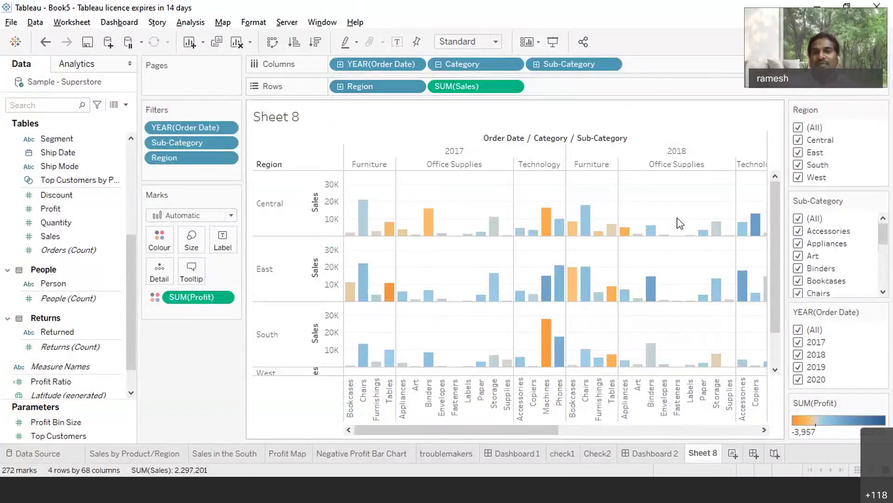
Clear all values in the Region filter and reselect every region
{"action": "left_click", "coordinate": [798, 128]}
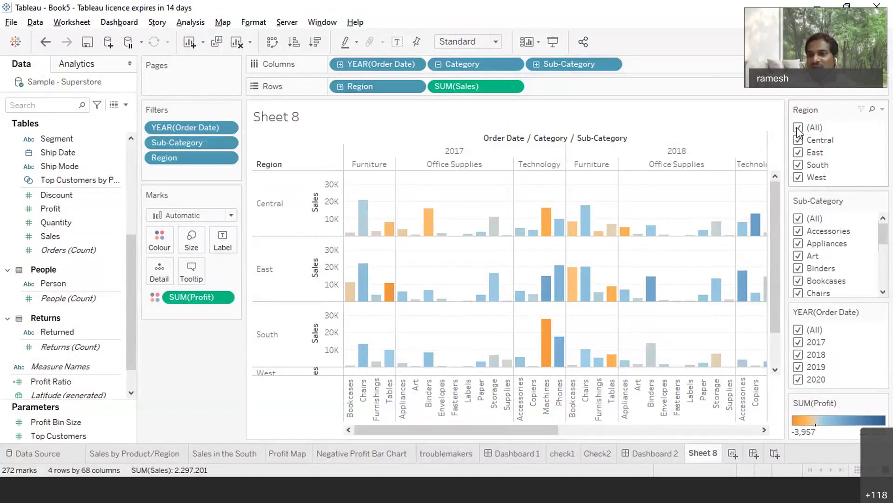
{"action": "left_click", "coordinate": [798, 127]}
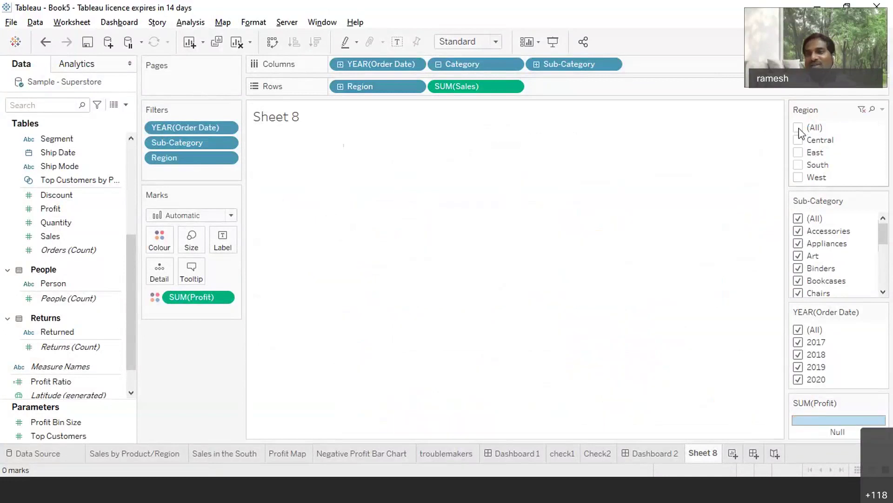
{"action": "left_click", "coordinate": [798, 127]}
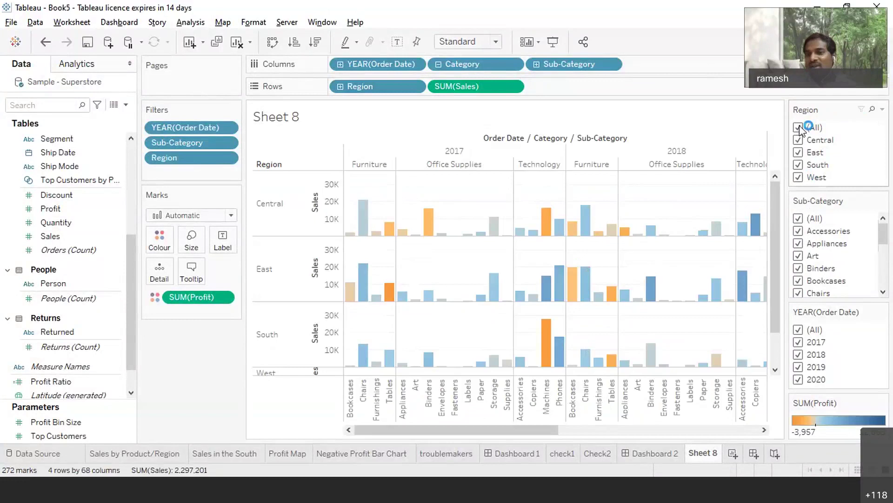
Filter the sales bar chart to the South region only and show the mark labels on the bars
{"action": "left_click", "coordinate": [802, 163]}
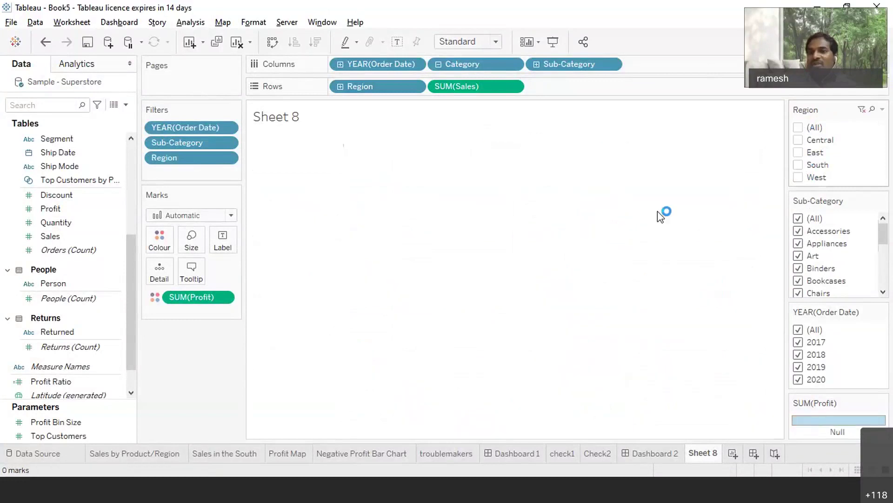
{"action": "left_click_drag", "start_coordinate": [525, 430], "coordinate": [495, 434]}
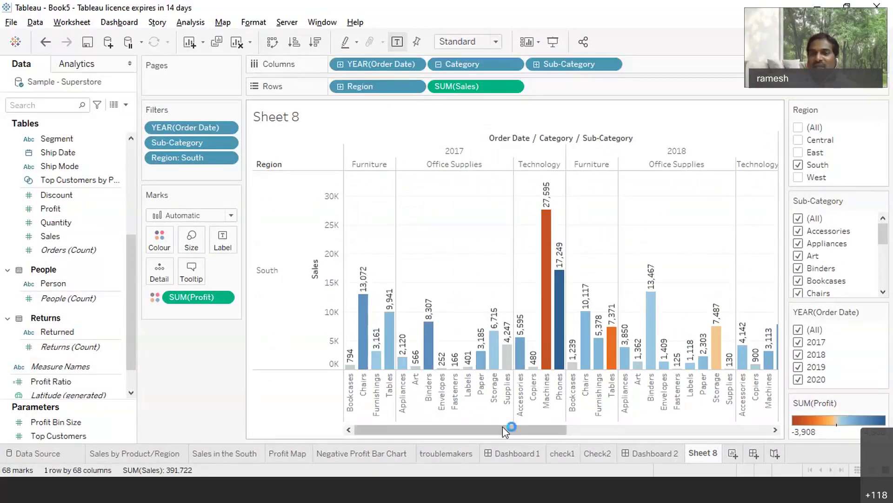
{"action": "left_click_drag", "start_coordinate": [503, 426], "coordinate": [528, 256]}
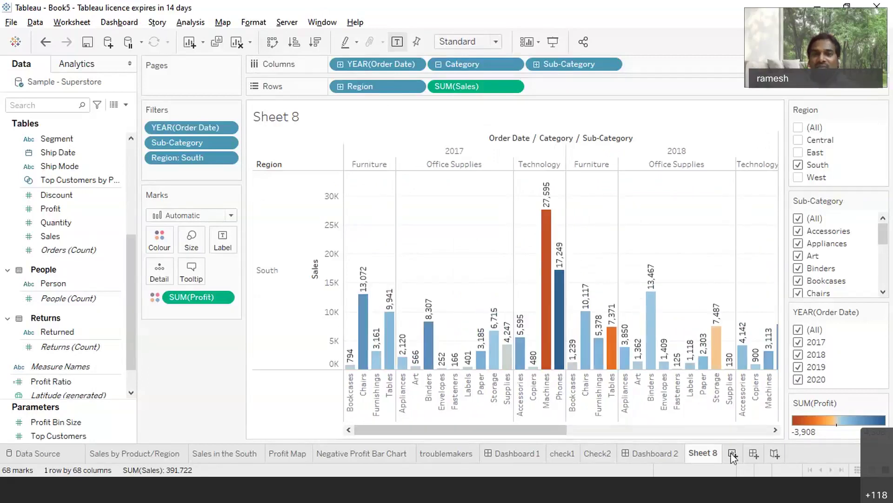
Rename the Sheet 8 worksheet as 1
{"action": "right_click", "coordinate": [706, 449]}
{"action": "left_click", "coordinate": [747, 292]}
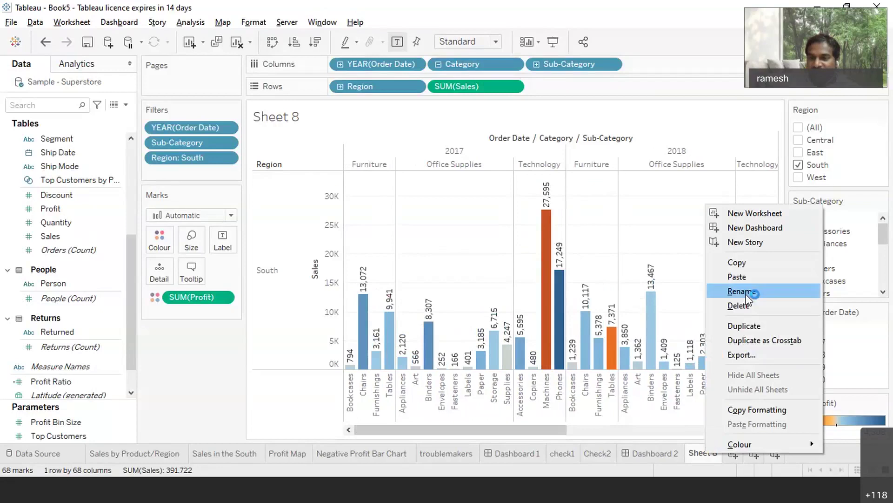
{"action": "type", "text": "sa"}
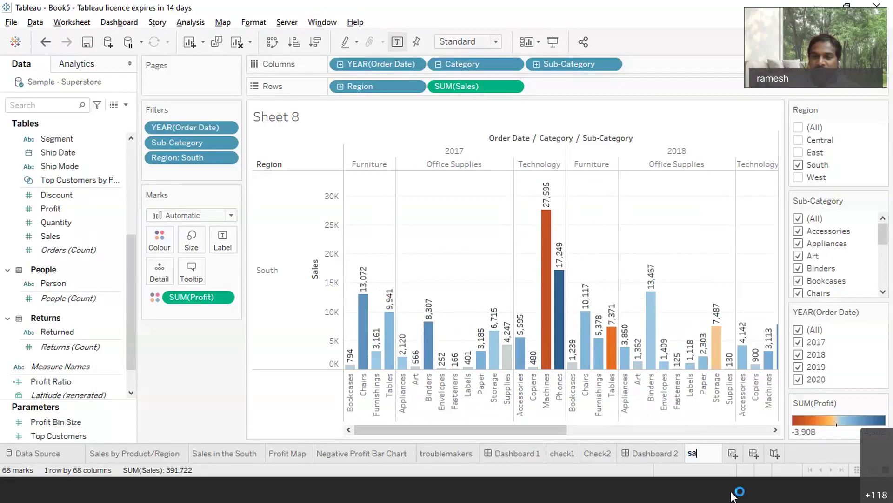
{"action": "type", "text": "les"}
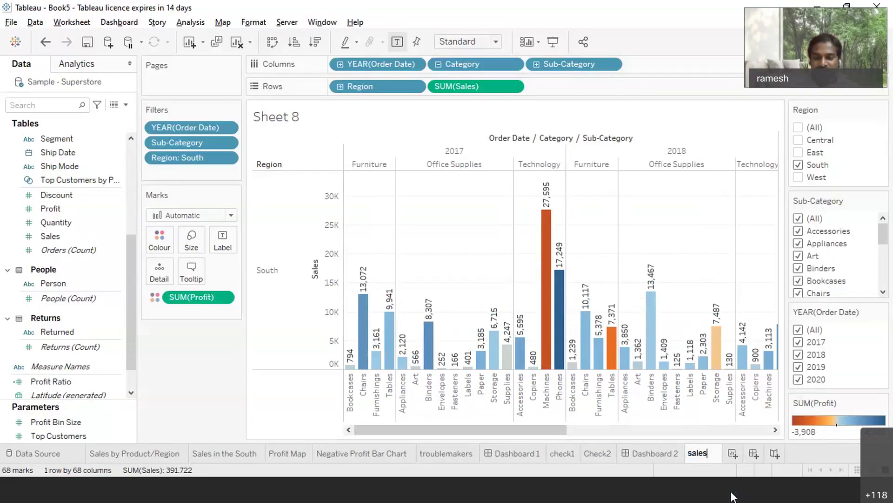
{"action": "type", "text": "at"}
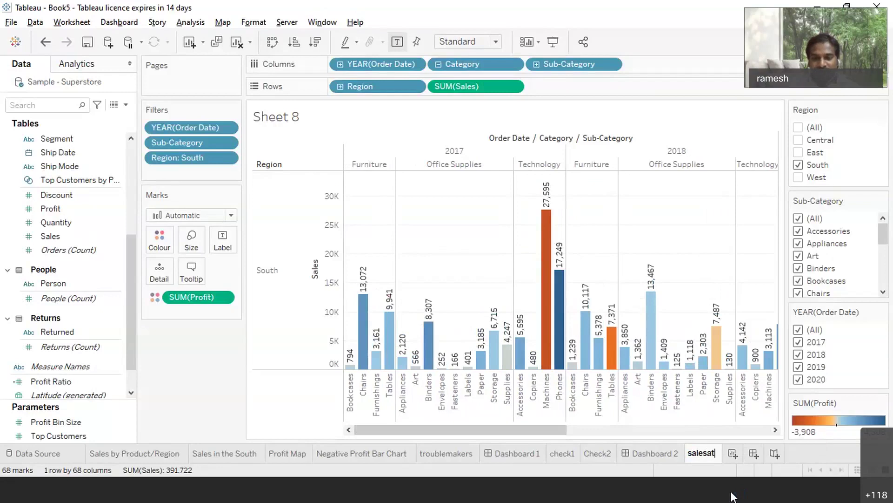
{"action": "type", "text": "sou"}
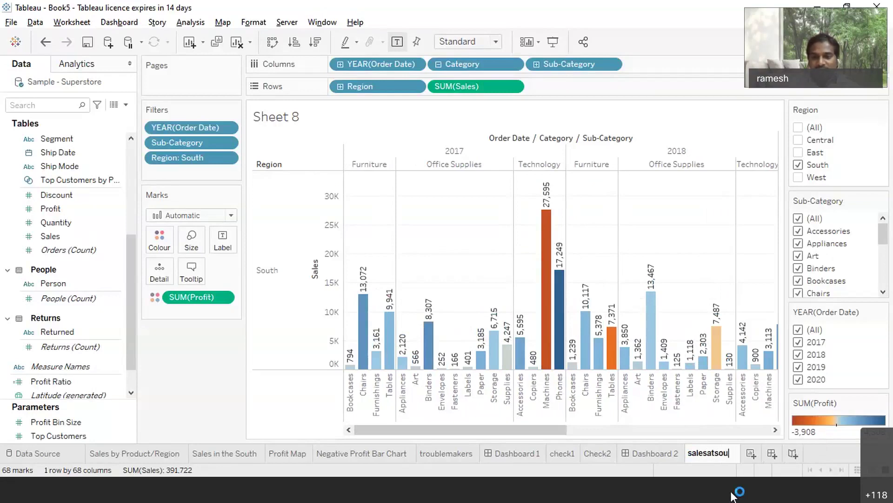
{"action": "key", "text": "BackSpace"}
{"action": "key", "text": "BackSpace"}
{"action": "key", "text": "BackSpace"}
{"action": "key", "text": "BackSpace"}
{"action": "key", "text": "BackSpace"}
{"action": "key", "text": "BackSpace"}
{"action": "key", "text": "BackSpace"}
{"action": "key", "text": "BackSpace"}
{"action": "key", "text": "BackSpace"}
{"action": "key", "text": "BackSpace"}
{"action": "type", "text": "o"}
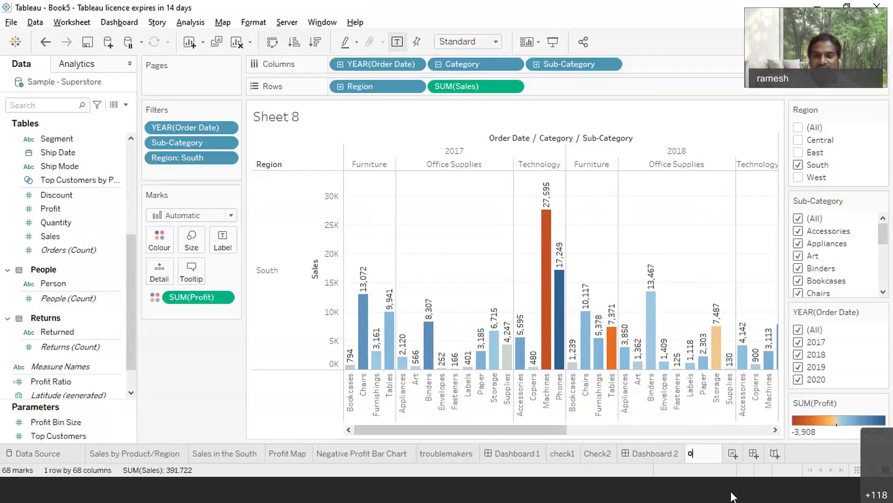
{"action": "key", "text": "BackSpace"}
{"action": "type", "text": "1"}
{"action": "key", "text": "Return"}
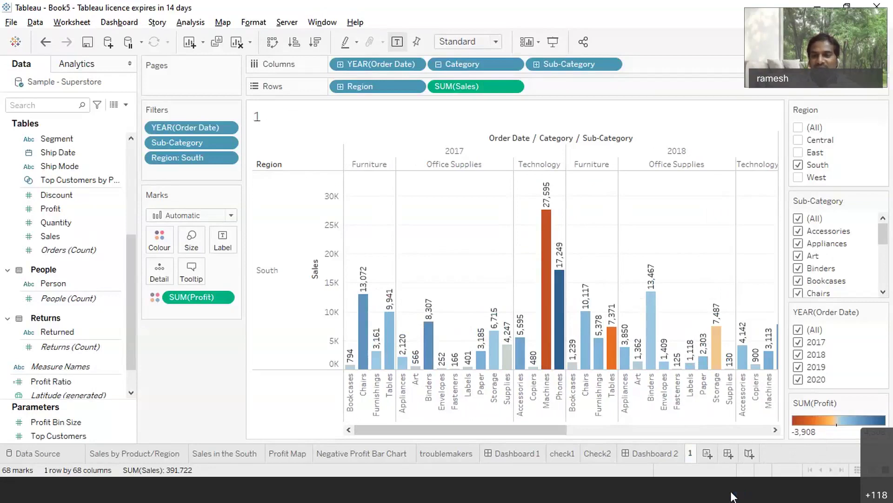
Create a new worksheet and rename it as 2
{"action": "left_click", "coordinate": [707, 453]}
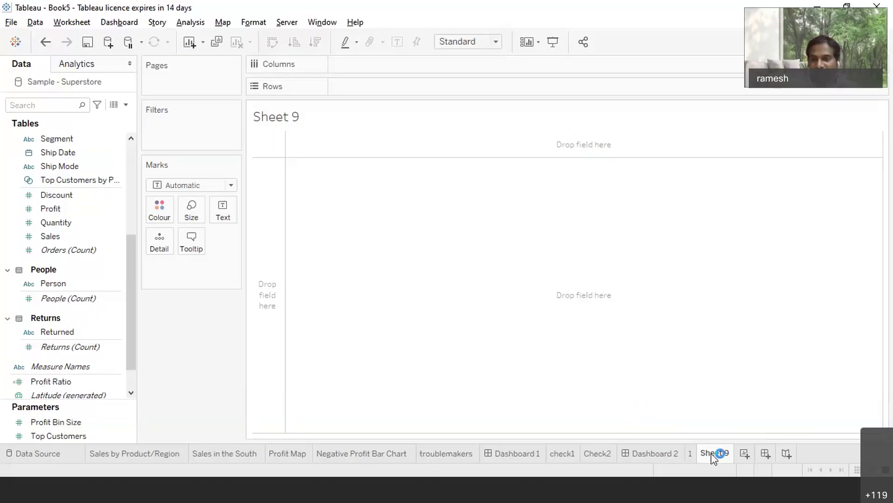
{"action": "right_click", "coordinate": [713, 454]}
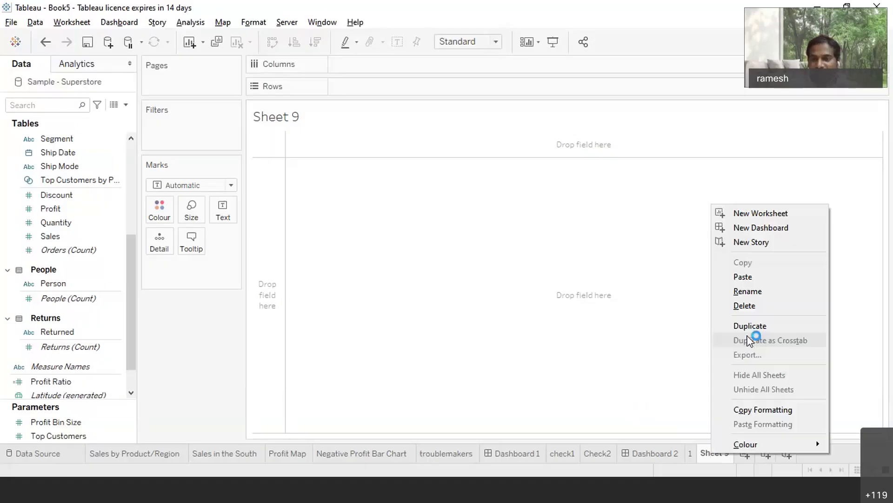
{"action": "left_click", "coordinate": [752, 294]}
{"action": "type", "text": "2"}
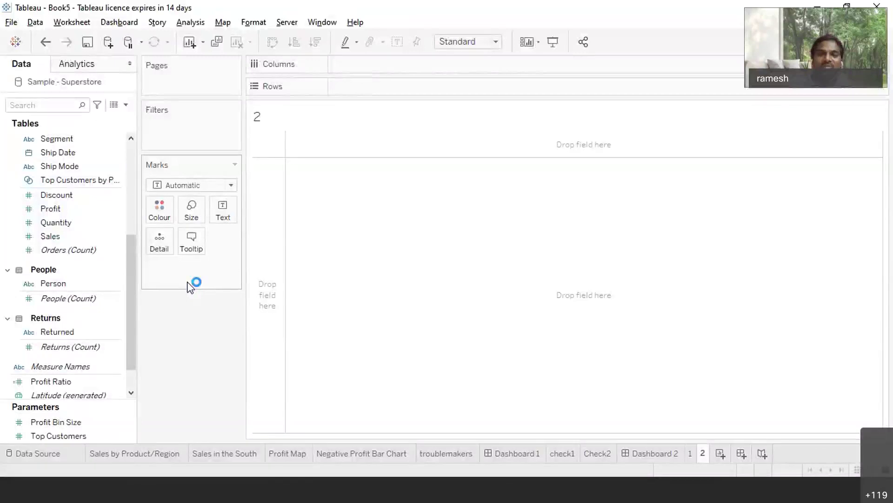
{"action": "scroll", "coordinate": [126, 233], "scroll_direction": "up", "scroll_amount": 4}
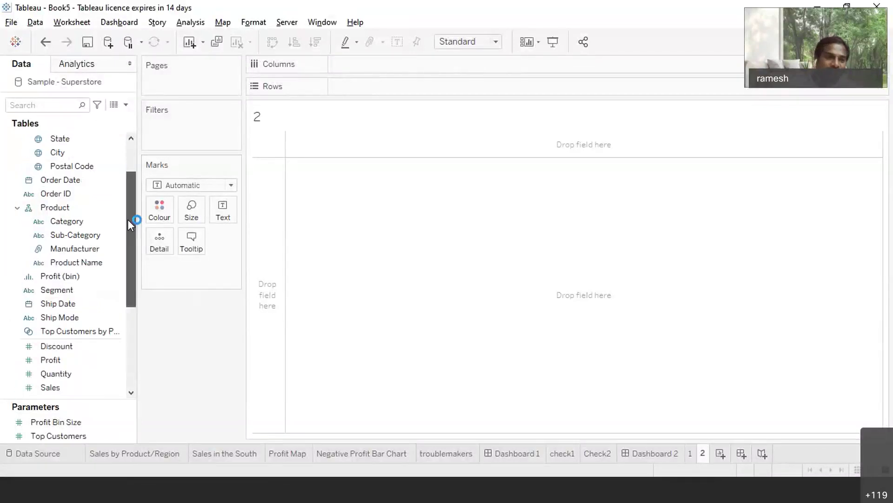
{"action": "left_click_drag", "start_coordinate": [127, 219], "coordinate": [127, 208]}
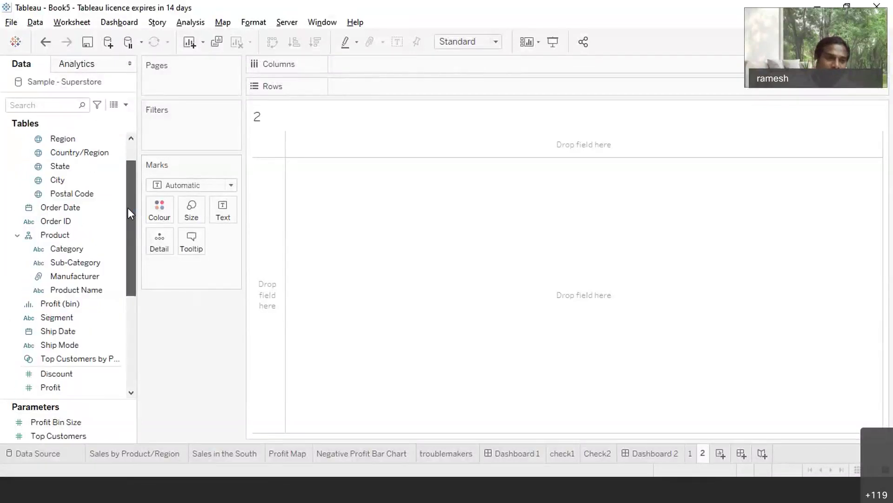
{"action": "left_click_drag", "start_coordinate": [127, 208], "coordinate": [128, 186]}
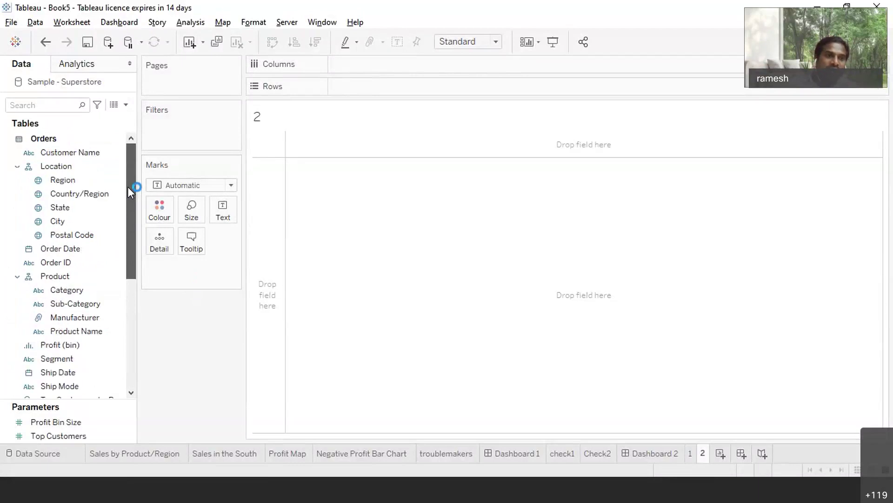
{"action": "left_click", "coordinate": [100, 194]}
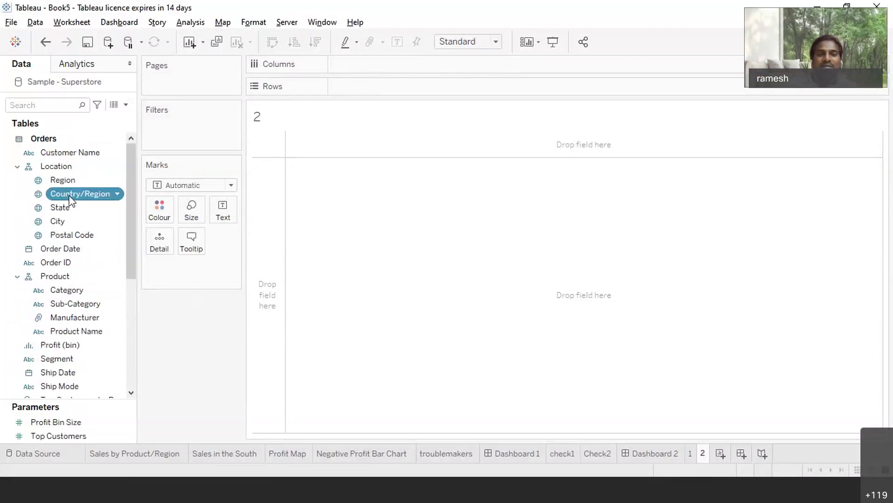
{"action": "double_click", "coordinate": [70, 198]}
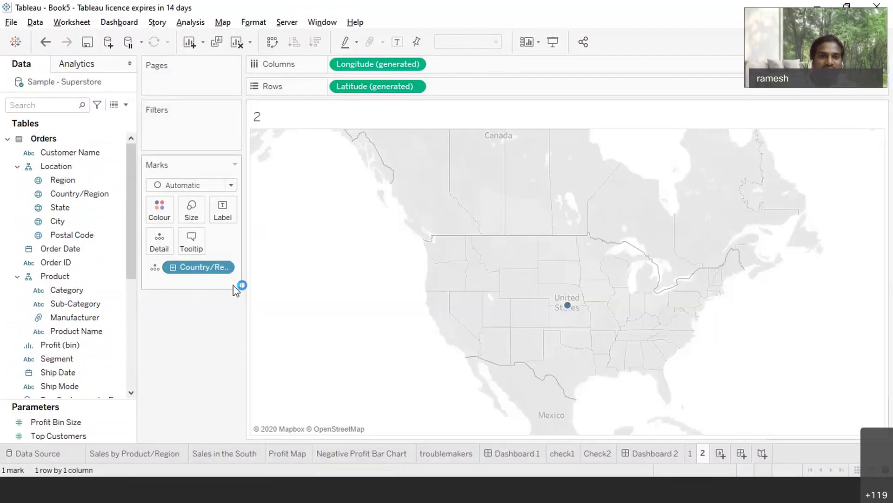
{"action": "left_click", "coordinate": [225, 267]}
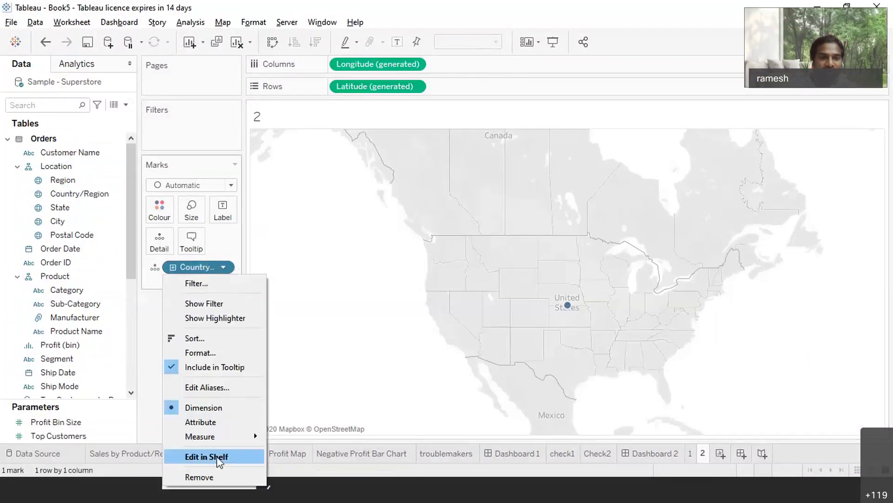
{"action": "left_click", "coordinate": [207, 476]}
Plot the Region field on the map of worksheet 2 and colour the regions by Profit
{"action": "left_click", "coordinate": [66, 182]}
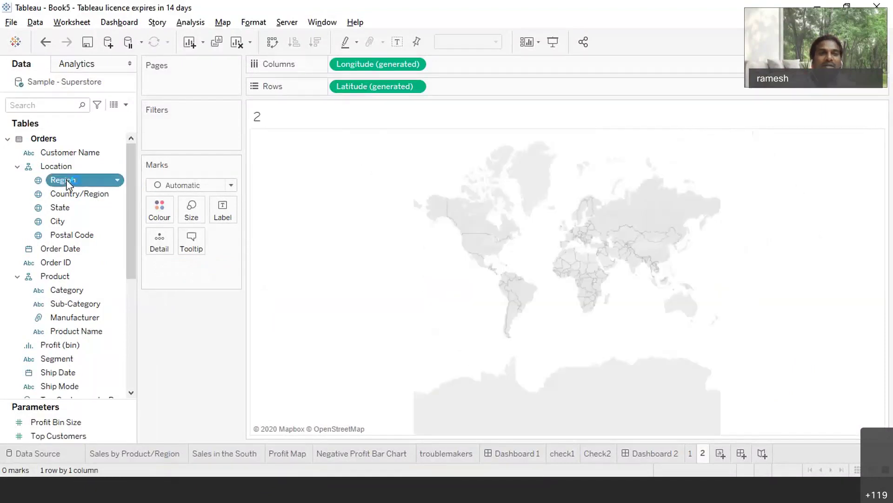
{"action": "double_click", "coordinate": [66, 179]}
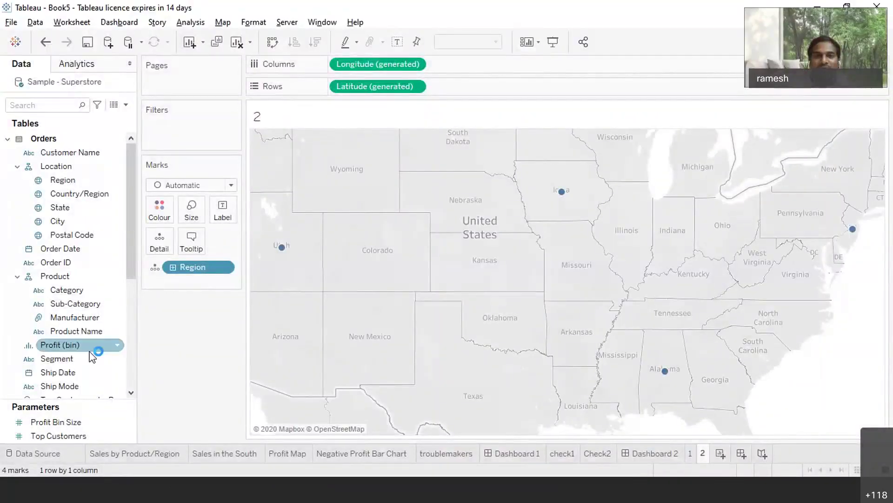
{"action": "scroll", "coordinate": [91, 373], "scroll_direction": "down", "scroll_amount": 3}
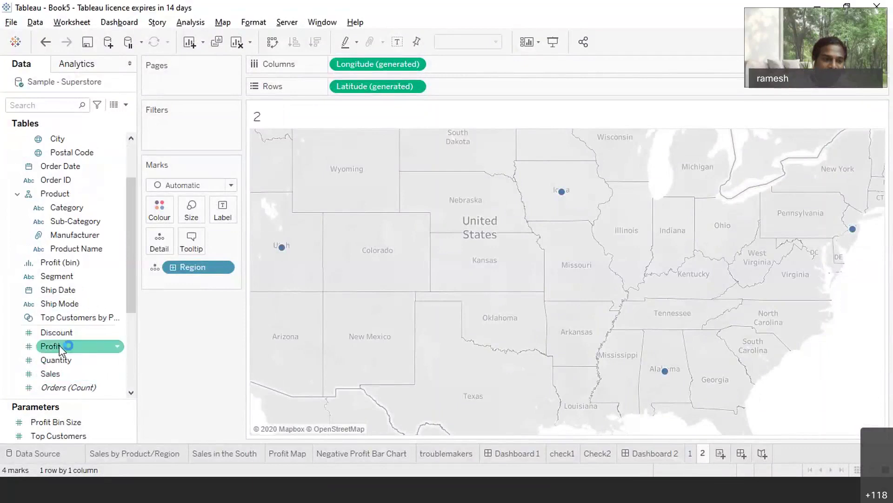
{"action": "left_click_drag", "start_coordinate": [60, 345], "coordinate": [165, 212]}
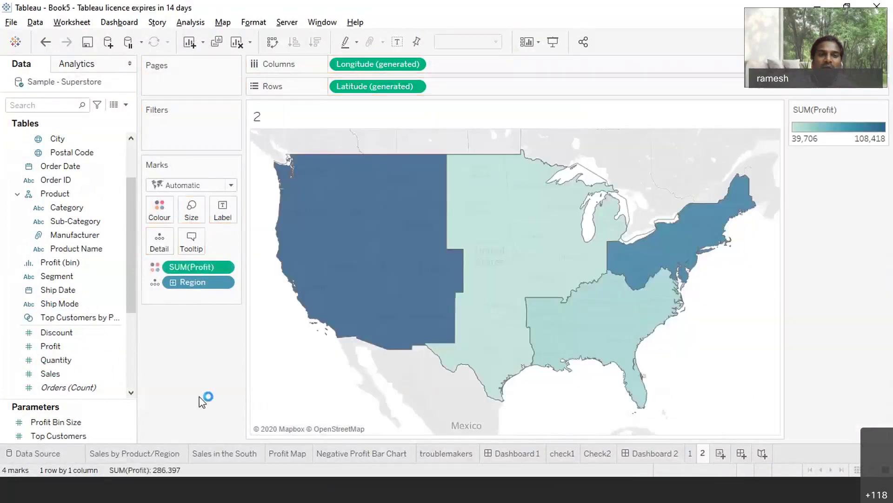
{"action": "mouse_move", "coordinate": [316, 259]}
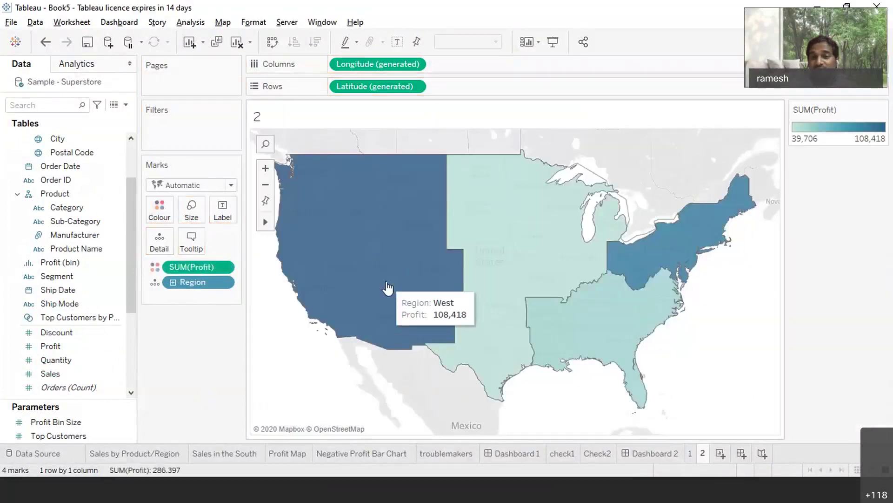
{"action": "mouse_move", "coordinate": [495, 341]}
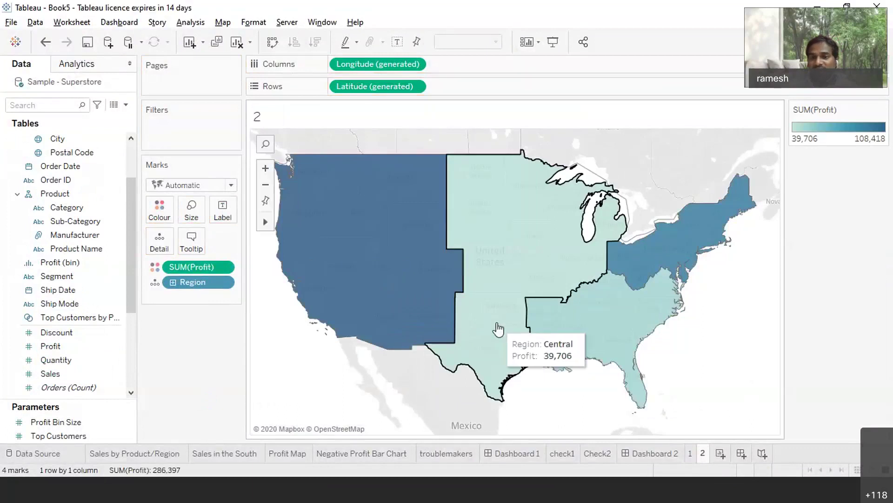
{"action": "mouse_move", "coordinate": [631, 329]}
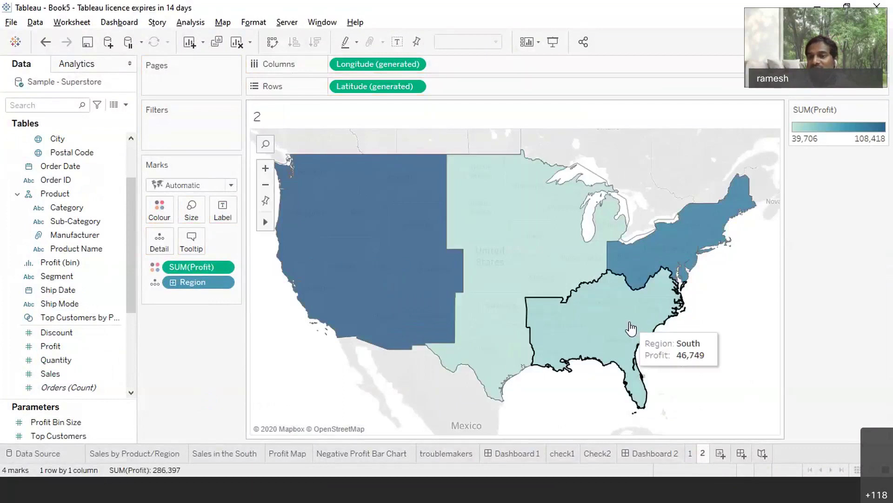
{"action": "mouse_move", "coordinate": [692, 245]}
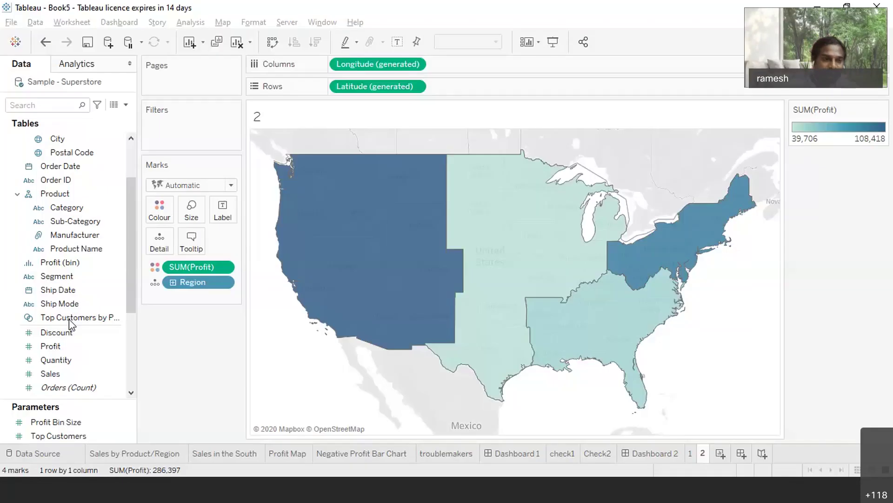
Add the State field as detail on the profit map to break the regions down by state
{"action": "left_click", "coordinate": [56, 167]}
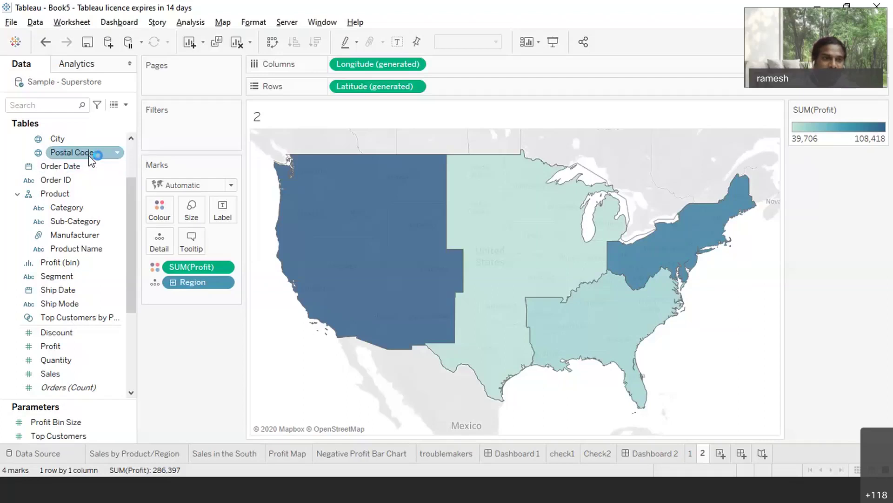
{"action": "scroll", "coordinate": [135, 167], "scroll_direction": "up", "scroll_amount": 3}
{"action": "scroll", "coordinate": [81, 219], "scroll_direction": "up", "scroll_amount": 3}
{"action": "left_click", "coordinate": [80, 222]}
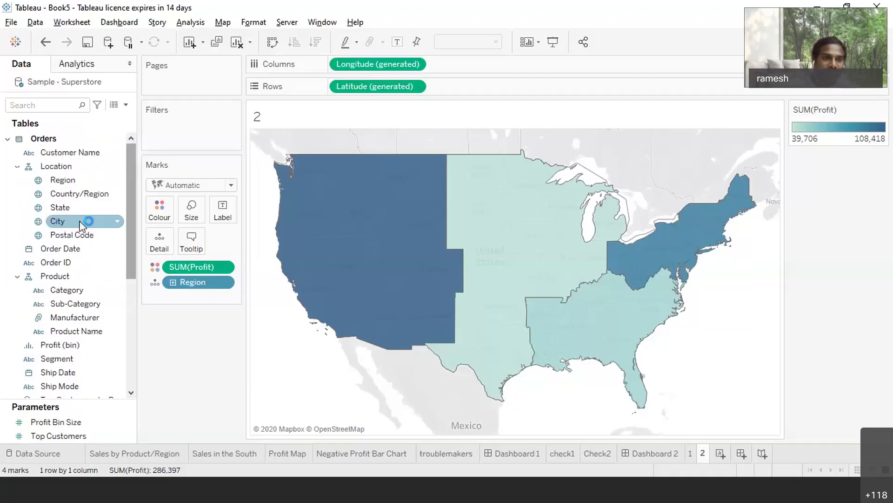
{"action": "left_click", "coordinate": [69, 195]}
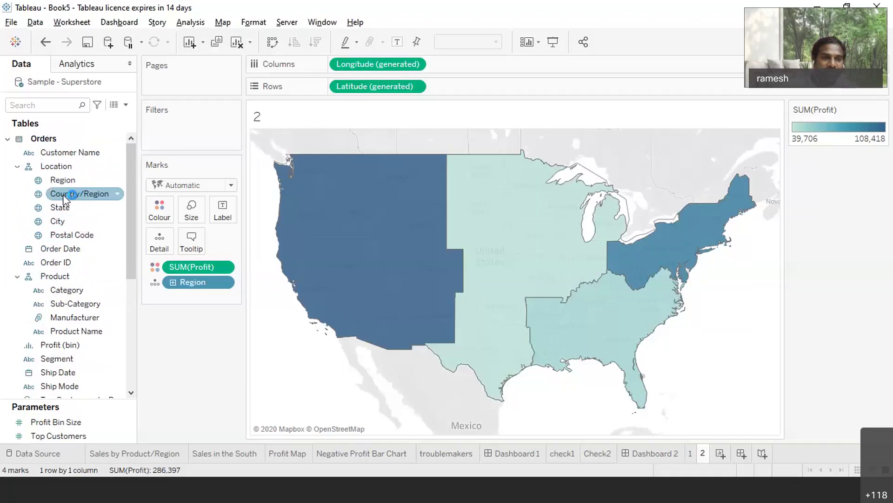
{"action": "left_click_drag", "start_coordinate": [65, 205], "coordinate": [167, 292]}
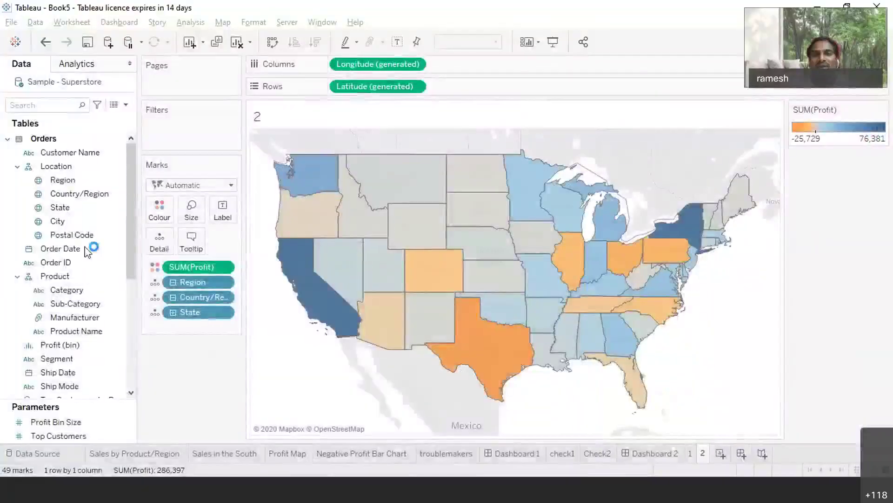
Add a Region filter to the profit map that keeps only South, excluding Central, East and West
{"action": "left_click", "coordinate": [64, 181]}
{"action": "left_click_drag", "start_coordinate": [63, 182], "coordinate": [162, 127]}
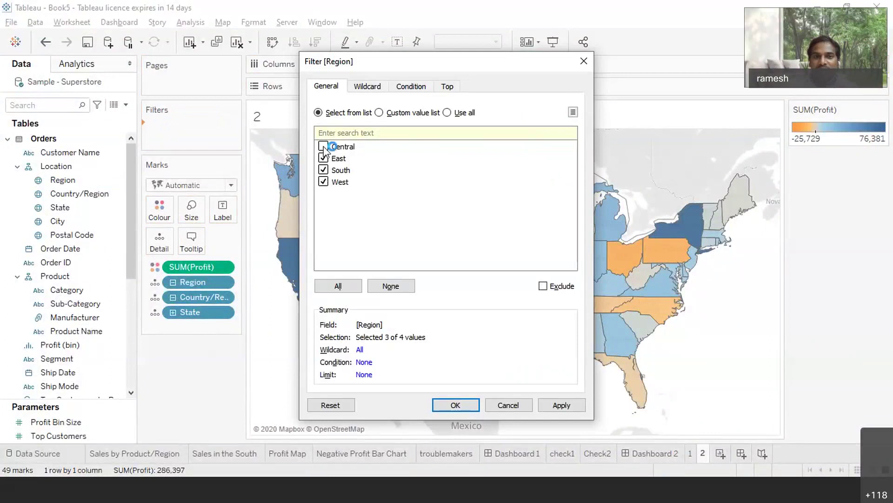
{"action": "left_click", "coordinate": [323, 146]}
{"action": "left_click", "coordinate": [323, 182]}
{"action": "left_click", "coordinate": [323, 158]}
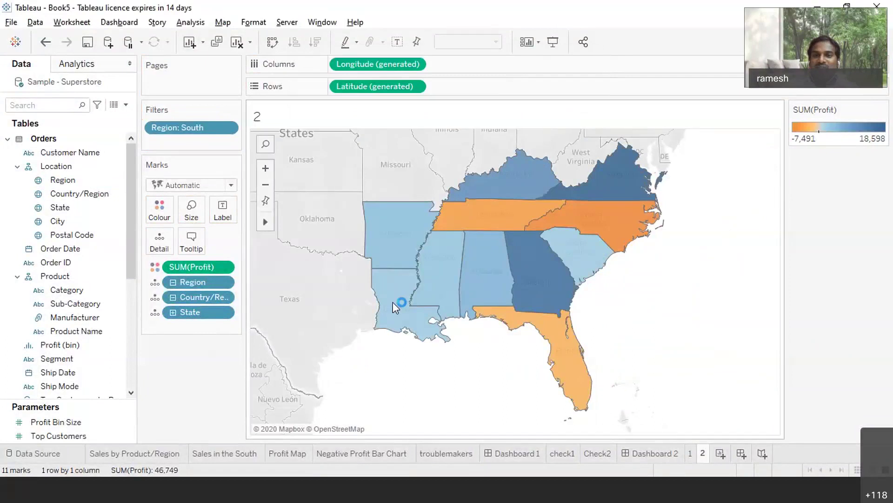
{"action": "mouse_move", "coordinate": [545, 237]}
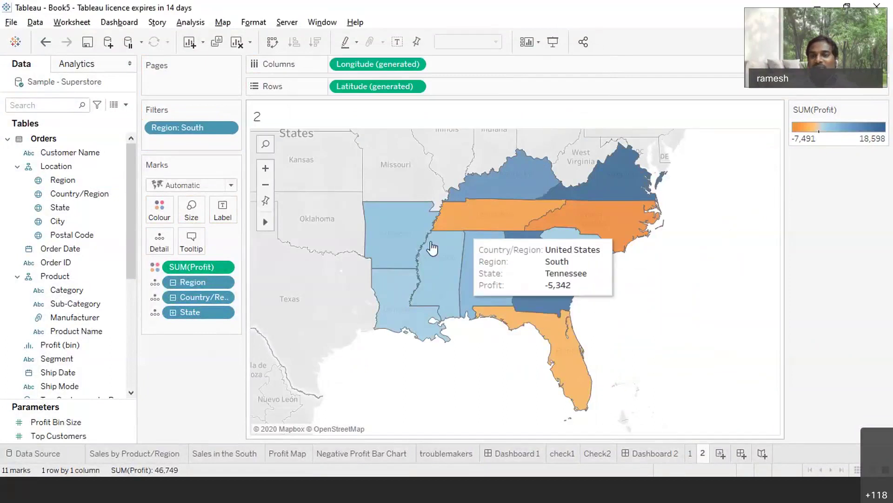
{"action": "mouse_move", "coordinate": [600, 229]}
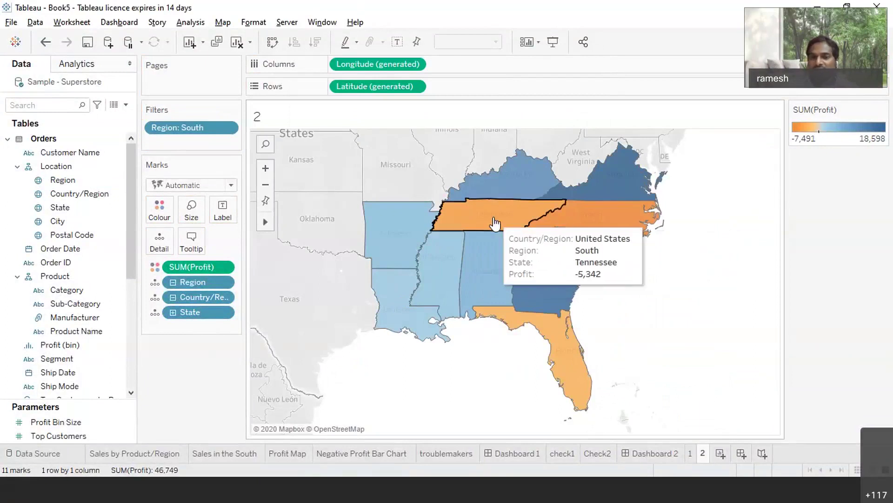
Create a new dashboard and place worksheet 1, the South sales bar chart, on it
{"action": "mouse_move", "coordinate": [489, 270]}
{"action": "mouse_move", "coordinate": [565, 330]}
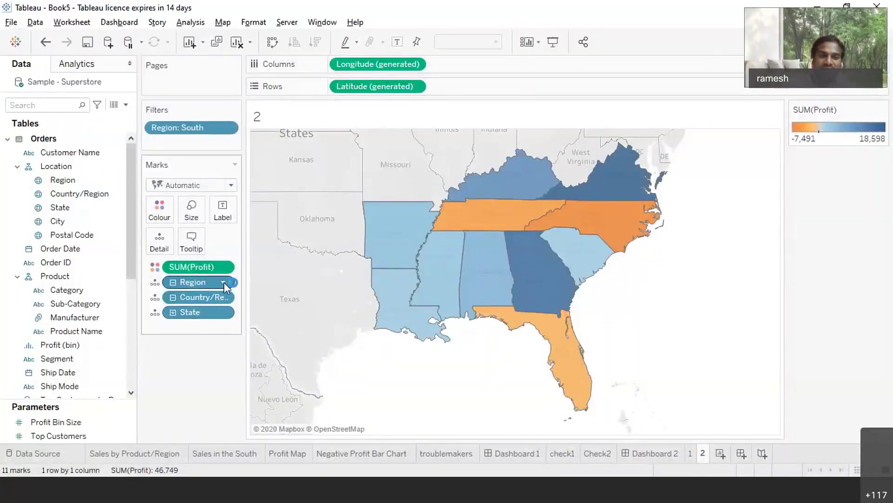
{"action": "mouse_move", "coordinate": [516, 227]}
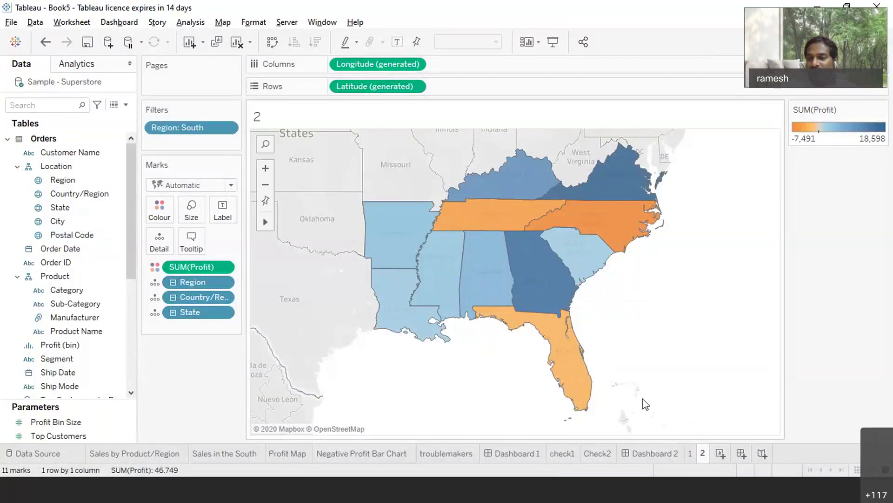
{"action": "left_click", "coordinate": [740, 456]}
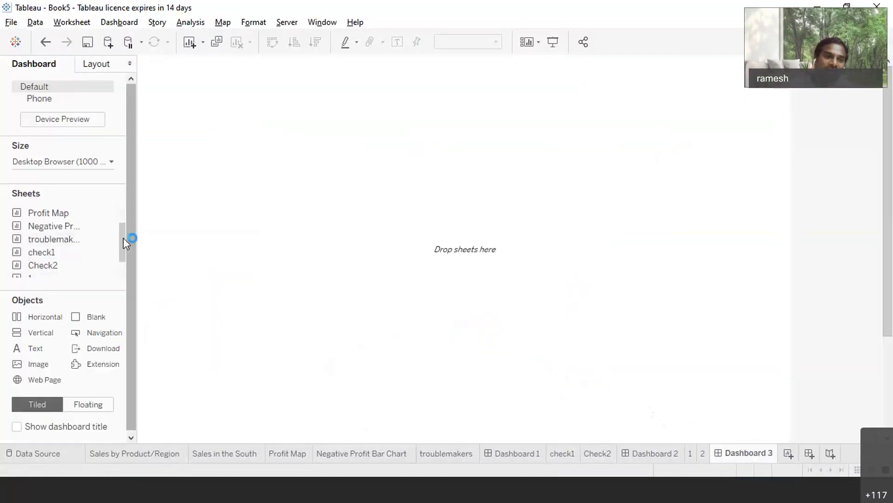
{"action": "scroll", "coordinate": [124, 235], "scroll_direction": "up", "scroll_amount": 1}
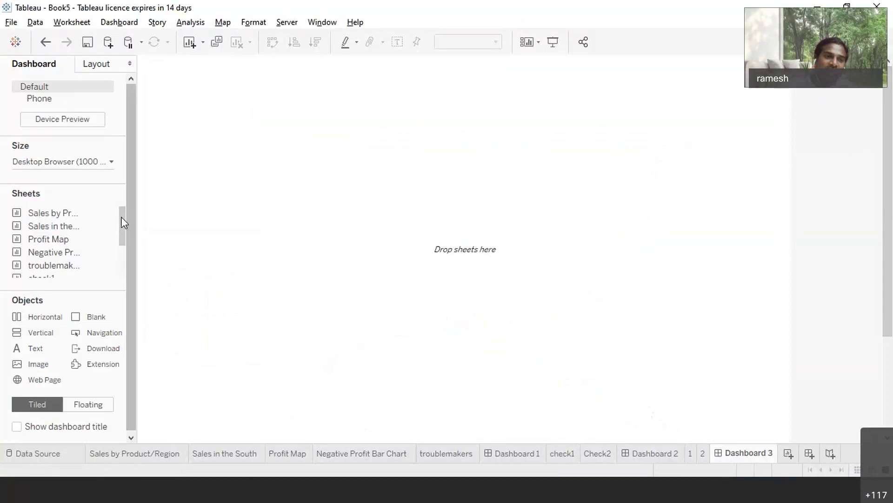
{"action": "left_click", "coordinate": [122, 264]}
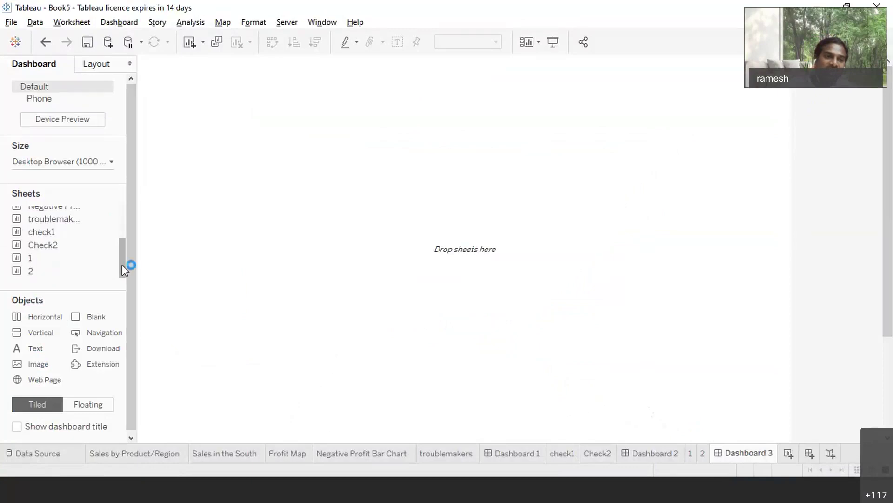
{"action": "left_click", "coordinate": [23, 259]}
{"action": "left_click_drag", "start_coordinate": [24, 262], "coordinate": [444, 116]}
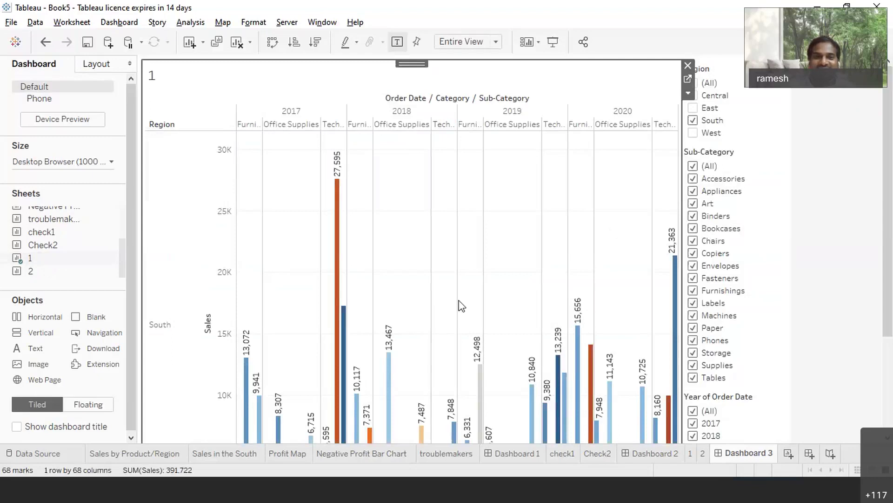
Place worksheet 2 above worksheet 1 on the dashboard and use the profit map as a filter
{"action": "mouse_move", "coordinate": [28, 273]}
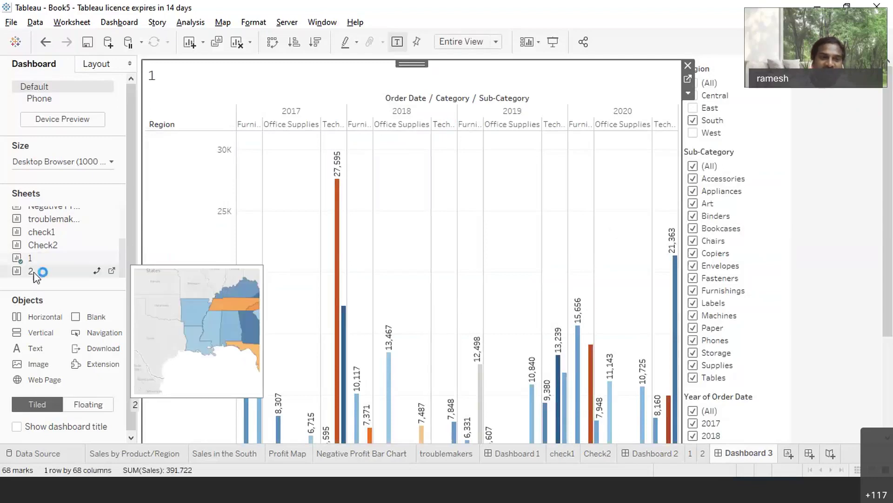
{"action": "left_click_drag", "start_coordinate": [34, 268], "coordinate": [457, 88]}
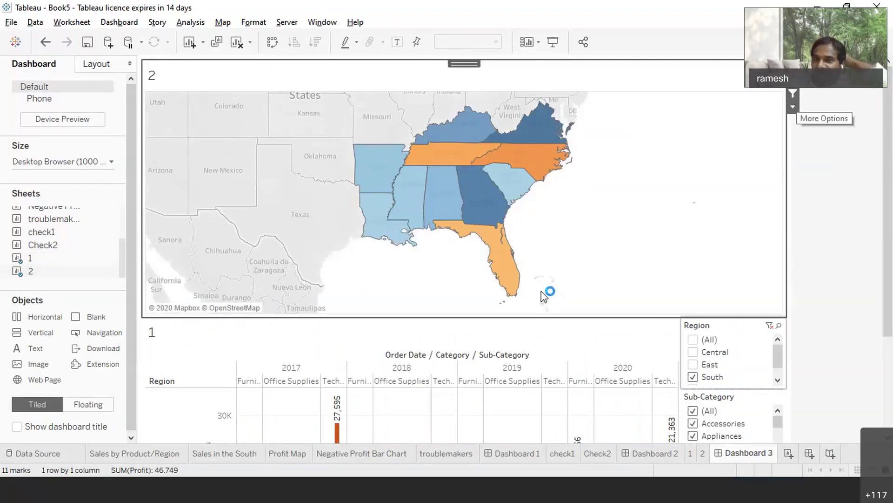
Filter the dashboard's sales bar chart by Georgia and then by Florida using the profit map
{"action": "left_click_drag", "start_coordinate": [891, 269], "coordinate": [891, 326]}
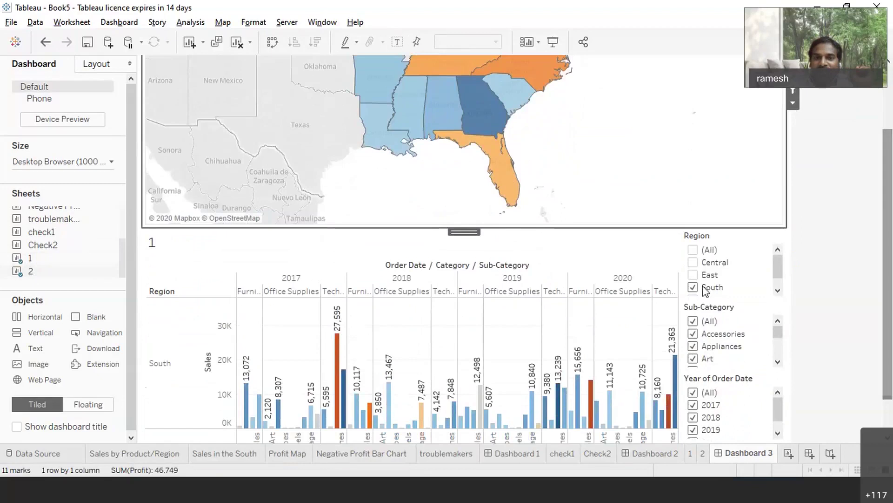
{"action": "mouse_move", "coordinate": [478, 111]}
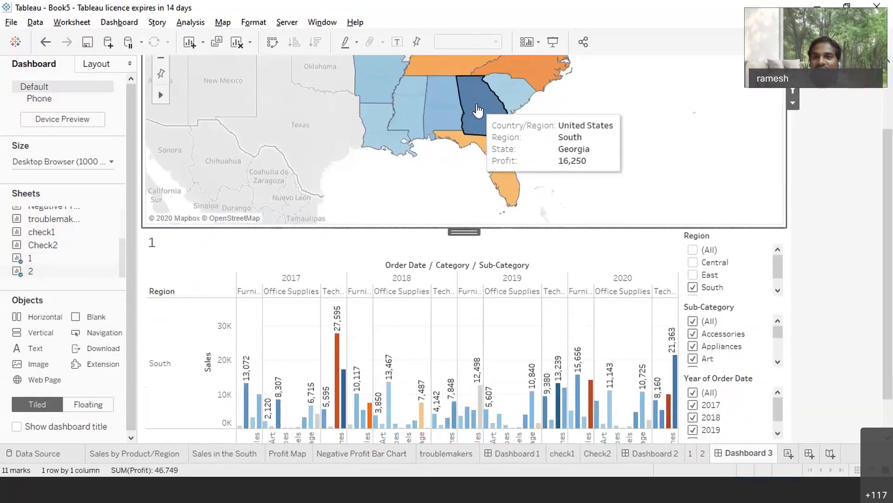
{"action": "left_click", "coordinate": [478, 110]}
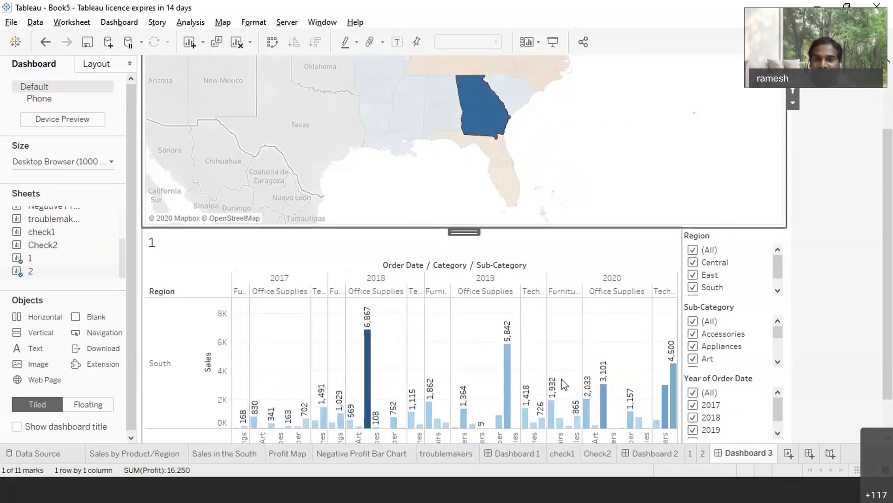
{"action": "mouse_move", "coordinate": [502, 183]}
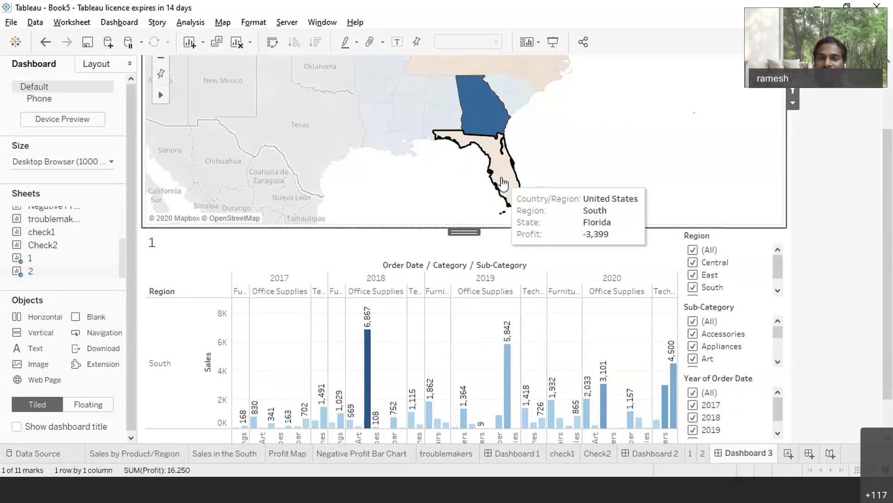
{"action": "left_click", "coordinate": [502, 183]}
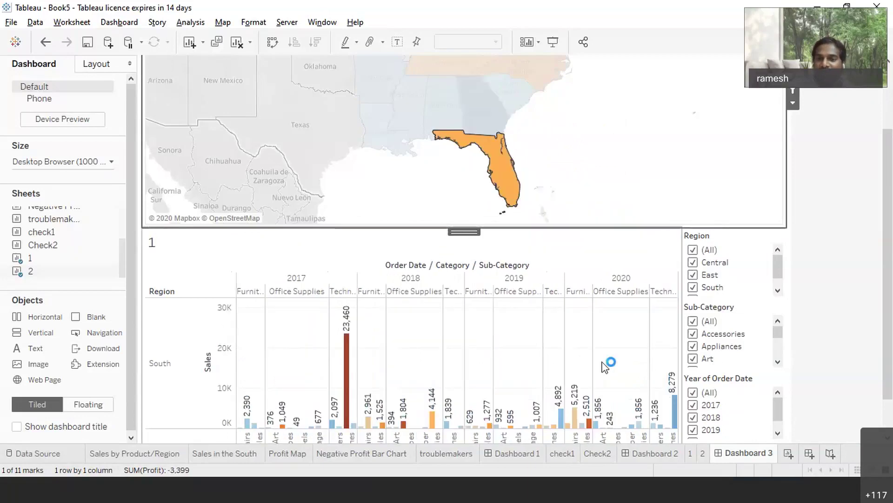
{"action": "scroll", "coordinate": [380, 363], "scroll_direction": "down", "scroll_amount": 1}
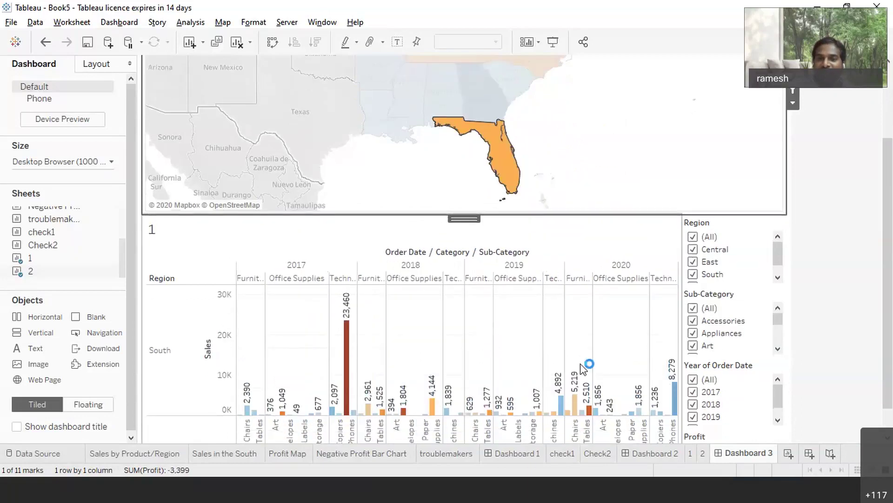
{"action": "scroll", "coordinate": [546, 372], "scroll_direction": "up", "scroll_amount": 1}
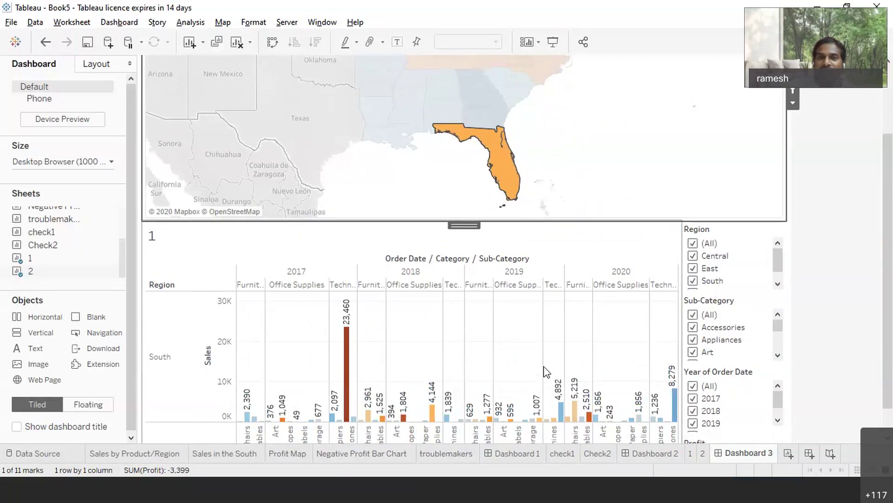
Filter the sales bar chart by Alabama and then North Carolina from the map, and examine the sub-category bars
{"action": "mouse_move", "coordinate": [443, 98]}
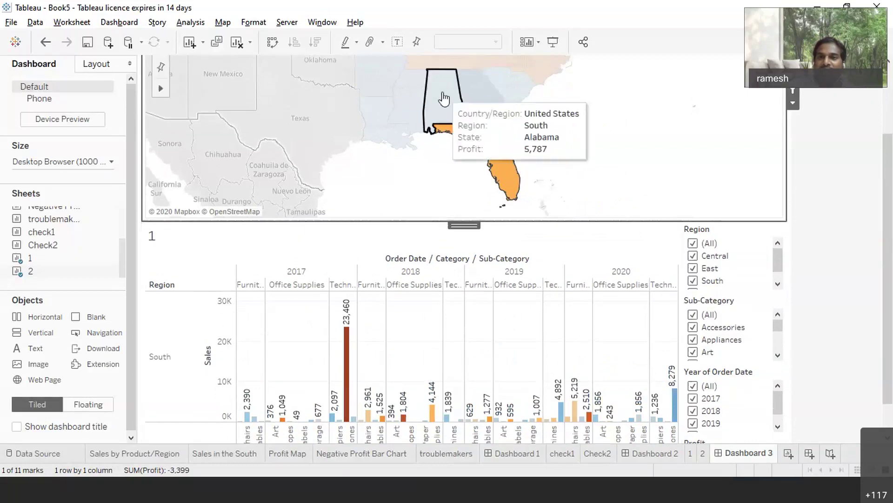
{"action": "left_click", "coordinate": [444, 98]}
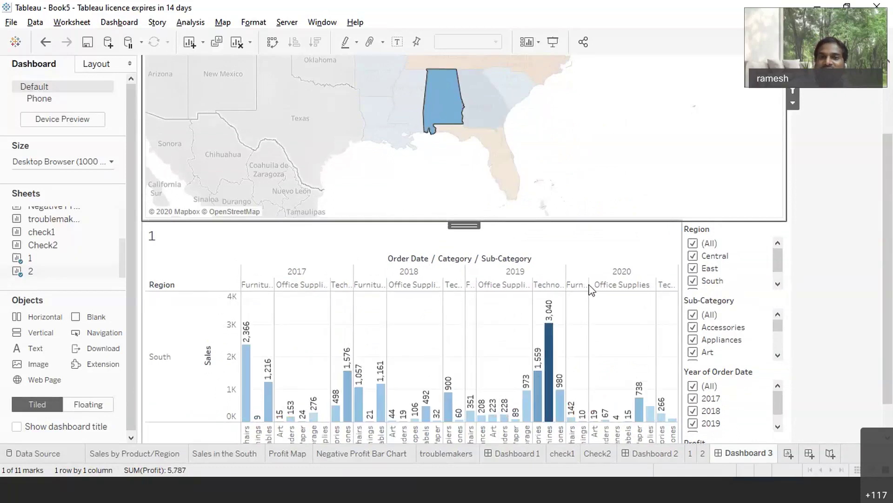
{"action": "scroll", "coordinate": [691, 191], "scroll_direction": "up", "scroll_amount": 1}
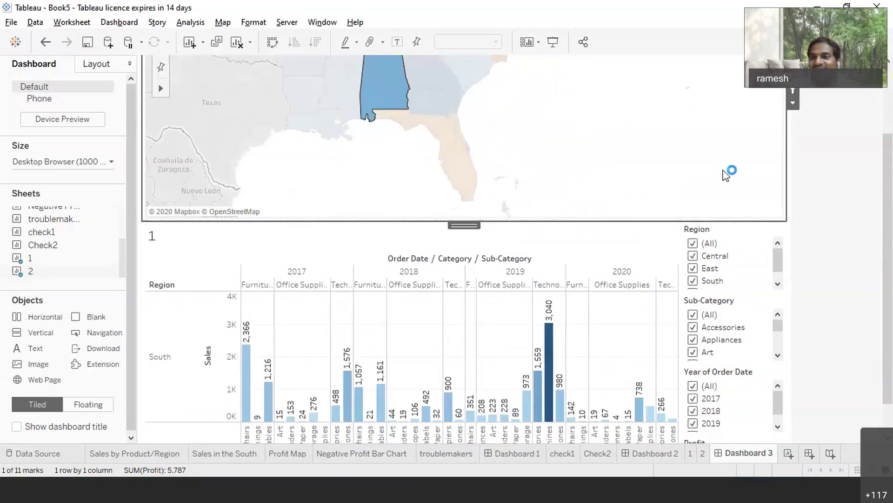
{"action": "scroll", "coordinate": [890, 208], "scroll_direction": "up", "scroll_amount": 1}
{"action": "scroll", "coordinate": [890, 208], "scroll_direction": "up", "scroll_amount": 3}
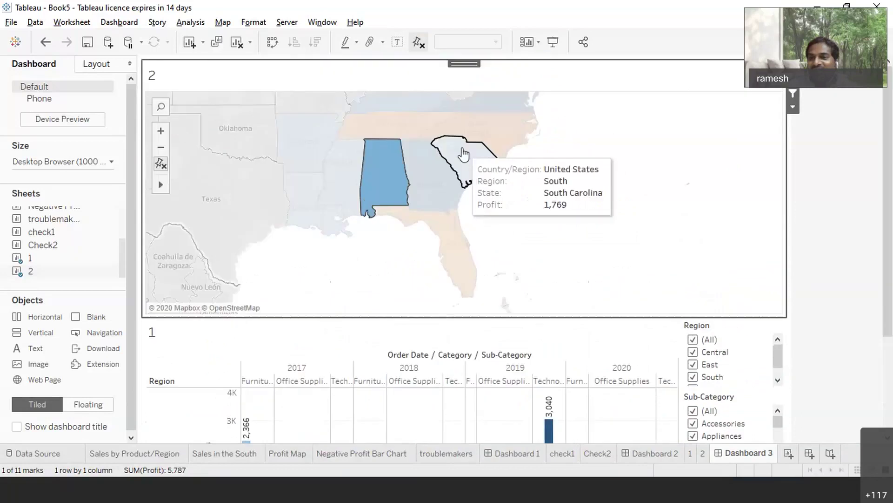
{"action": "left_click", "coordinate": [488, 129]}
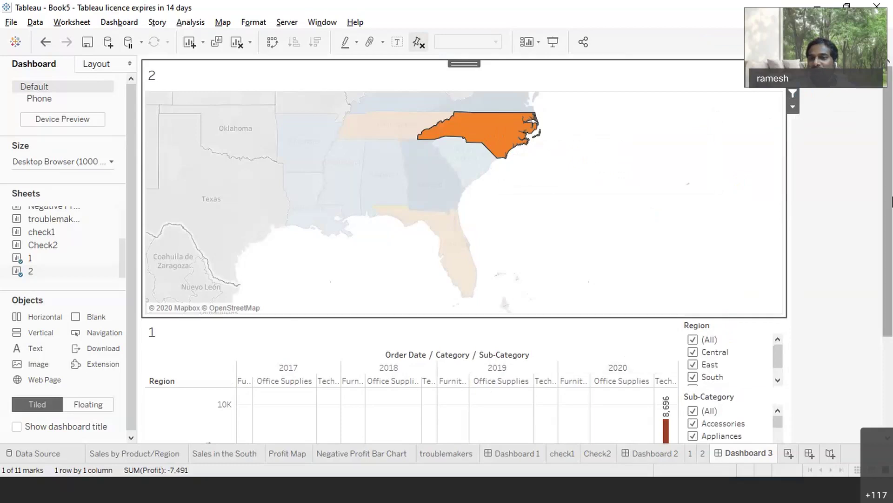
{"action": "left_click_drag", "start_coordinate": [891, 202], "coordinate": [891, 320]}
{"action": "left_click", "coordinate": [627, 324]}
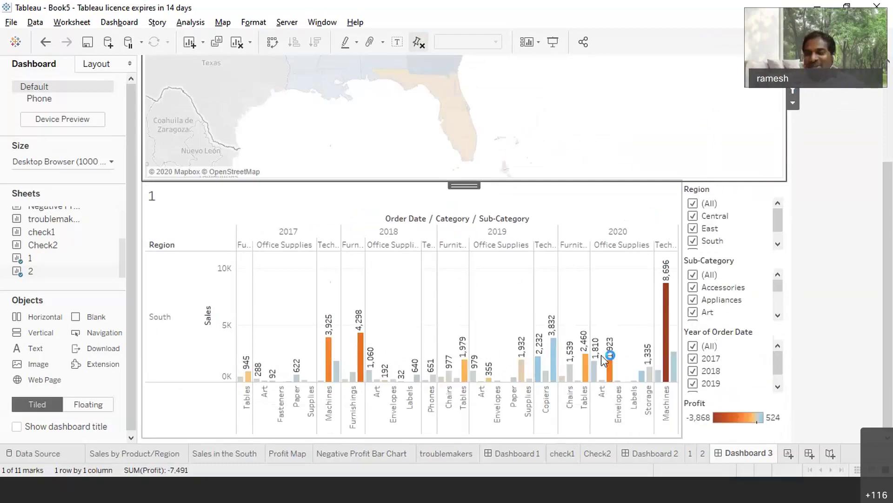
{"action": "left_click", "coordinate": [779, 208]}
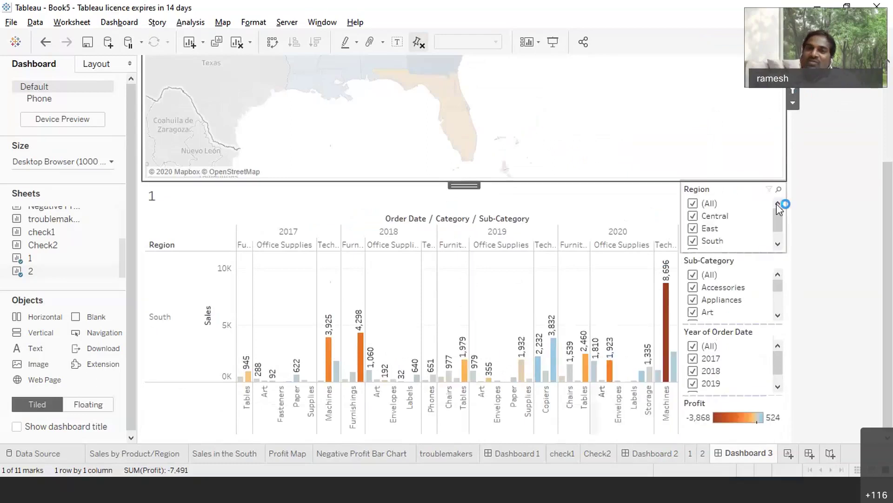
Select Florida on the dashboard map to filter the sales bar chart by that state, keeping the workbook open
{"action": "left_click", "coordinate": [435, 131]}
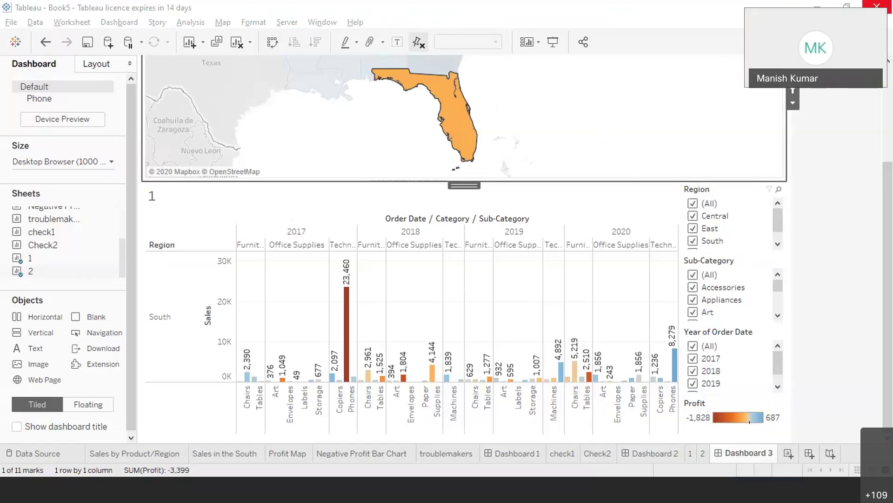
{"action": "left_click", "coordinate": [877, 5]}
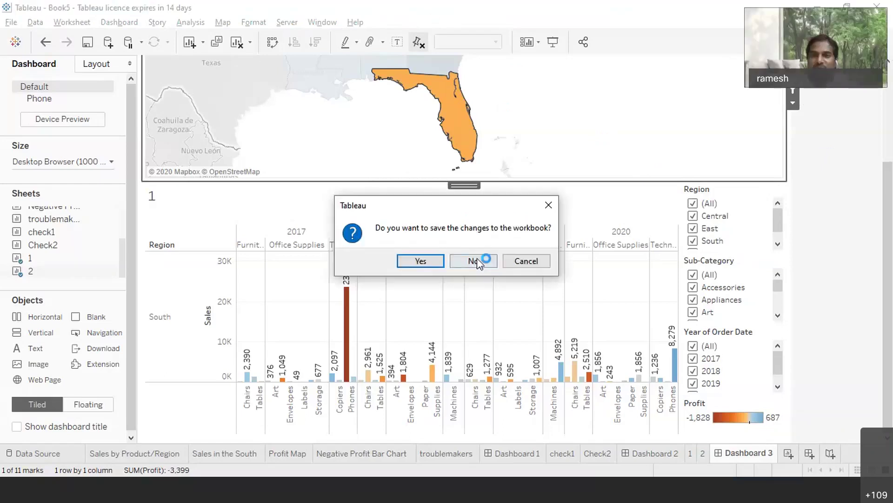
{"action": "left_click", "coordinate": [522, 255]}
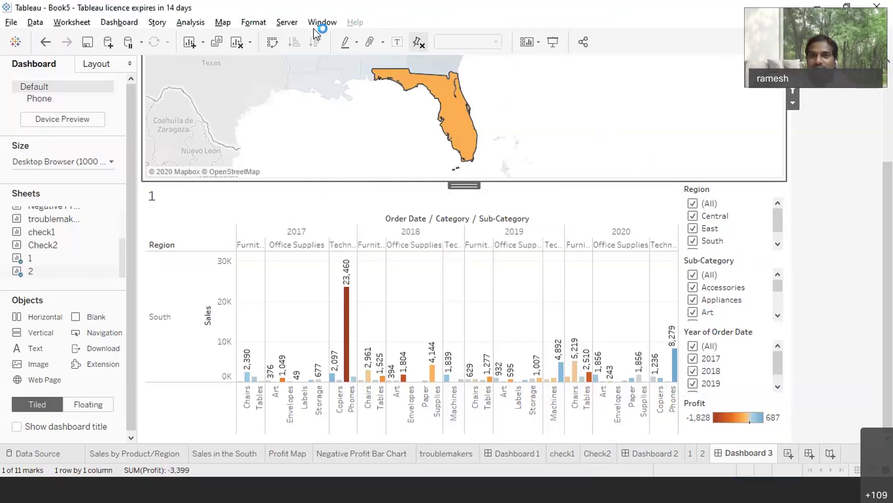
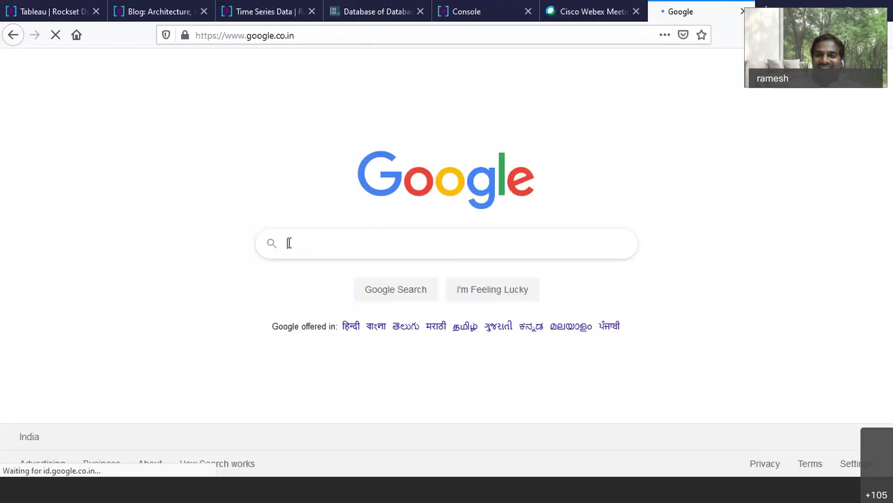
Switch to the web browser and search Google for rockset
{"action": "type", "text": "rocle"}
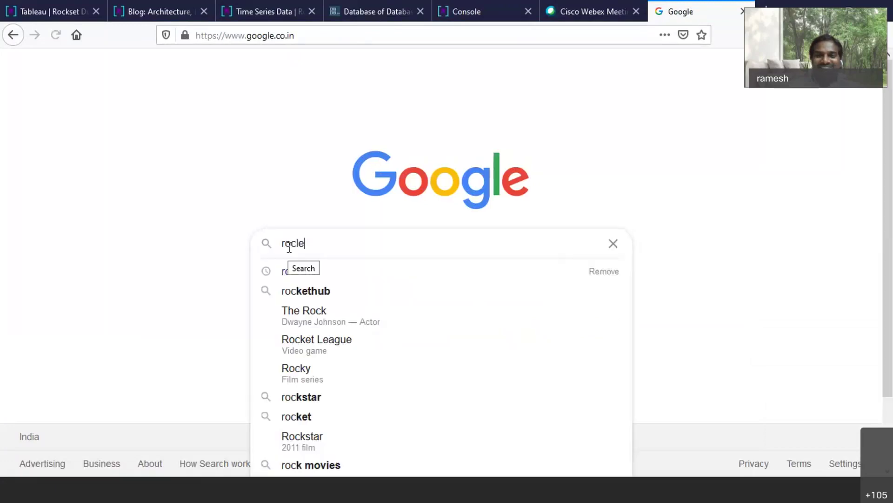
{"action": "key", "text": "BackSpace"}
{"action": "key", "text": "BackSpace"}
{"action": "type", "text": "ke"}
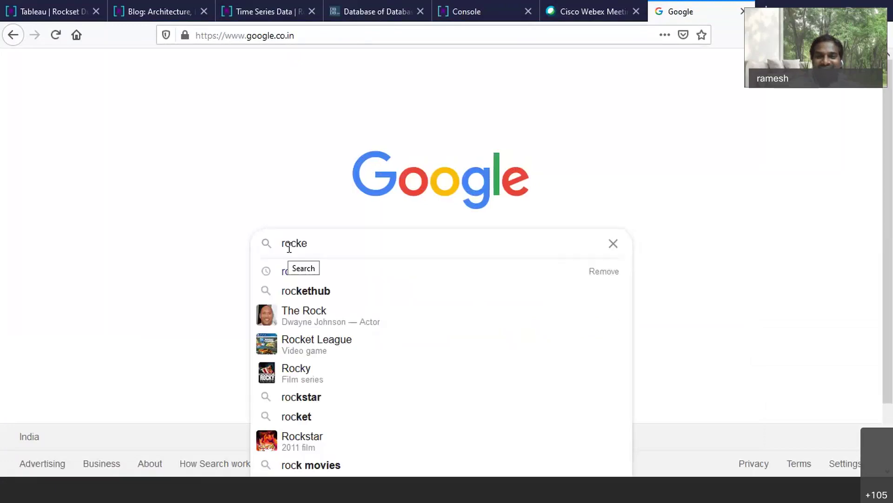
{"action": "type", "text": "tset"}
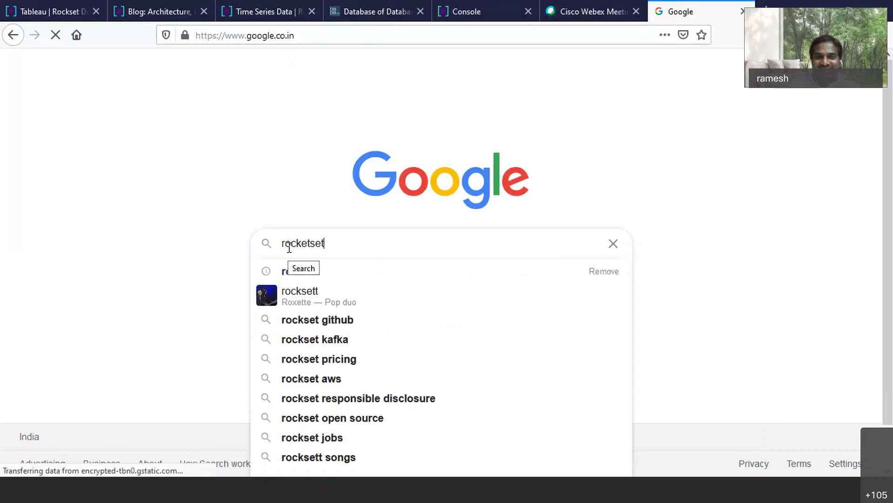
{"action": "key", "text": "BackSpace"}
{"action": "key", "text": "BackSpace"}
{"action": "key", "text": "BackSpace"}
{"action": "key", "text": "BackSpace"}
{"action": "key", "text": "BackSpace"}
{"action": "key", "text": "BackSpace"}
{"action": "type", "text": "s"}
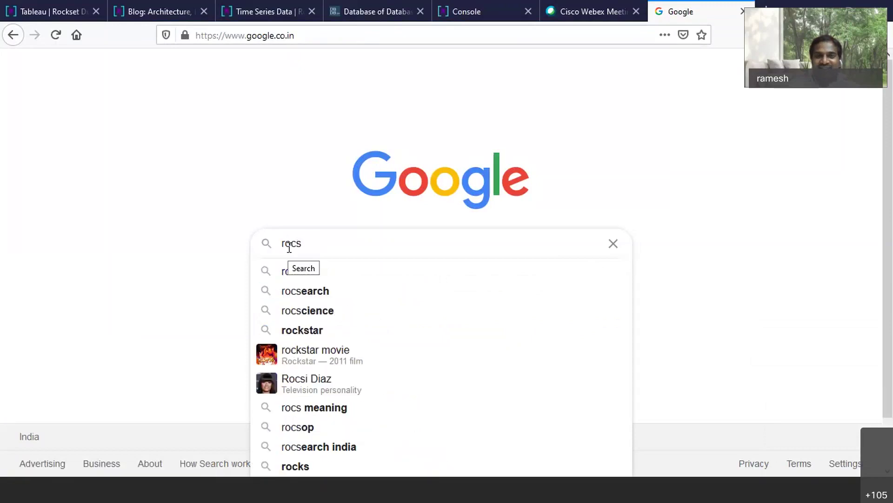
{"action": "key", "text": "BackSpace"}
{"action": "type", "text": "kset"}
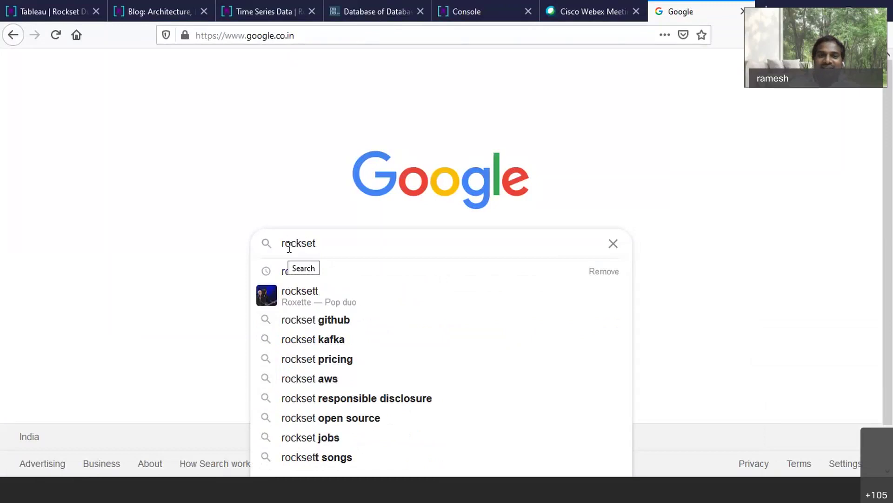
{"action": "key", "text": "Return"}
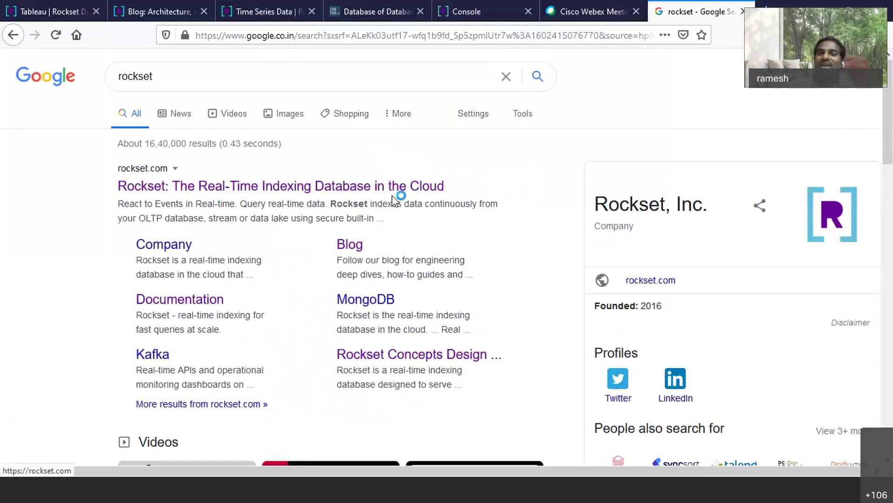
Open the rockset.com website from the search results and look through its home page
{"action": "left_click", "coordinate": [346, 197]}
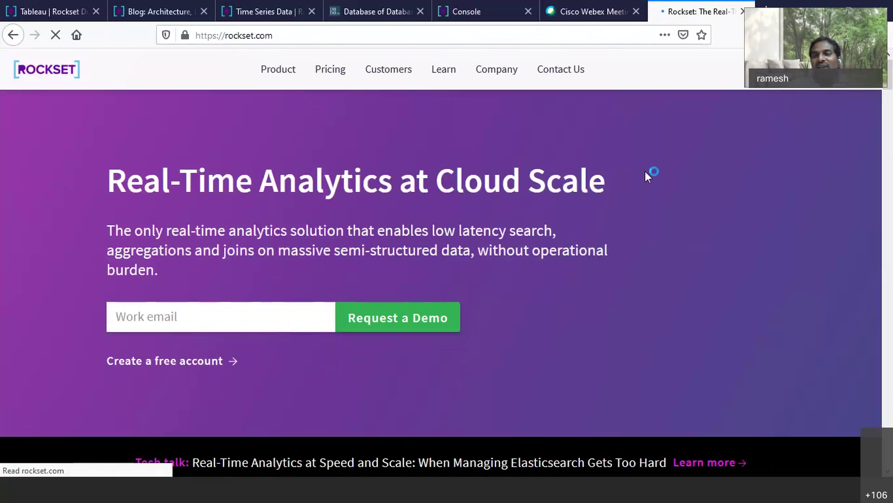
{"action": "scroll", "coordinate": [714, 297], "scroll_direction": "down", "scroll_amount": 1}
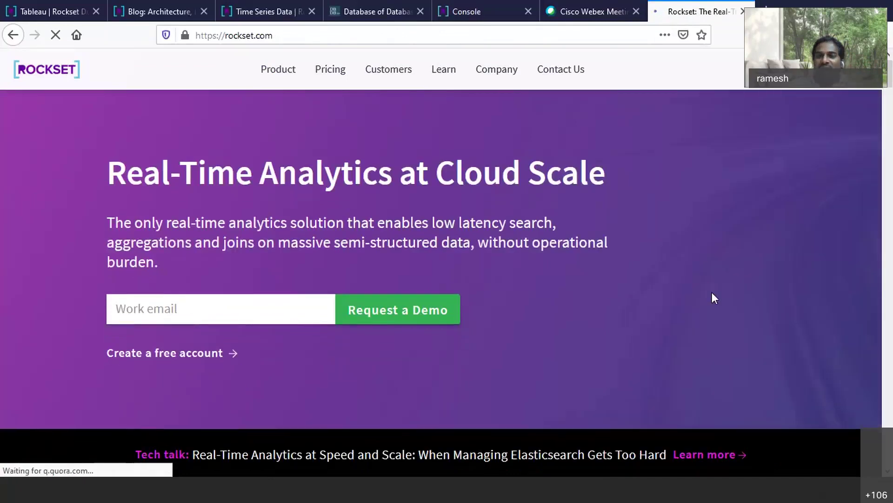
{"action": "scroll", "coordinate": [715, 298], "scroll_direction": "down", "scroll_amount": 10}
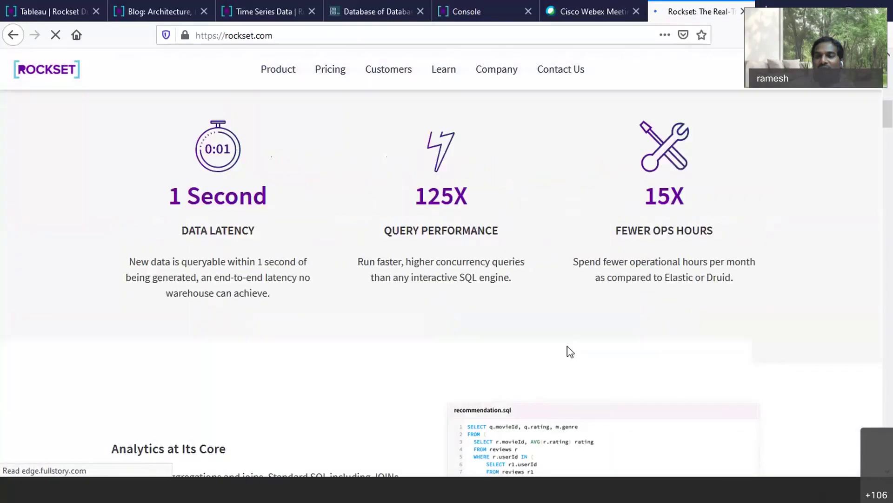
Read through the Rockset home page sections on analytics, real-time events and the data architecture diagram
{"action": "scroll", "coordinate": [570, 352], "scroll_direction": "down", "scroll_amount": 4}
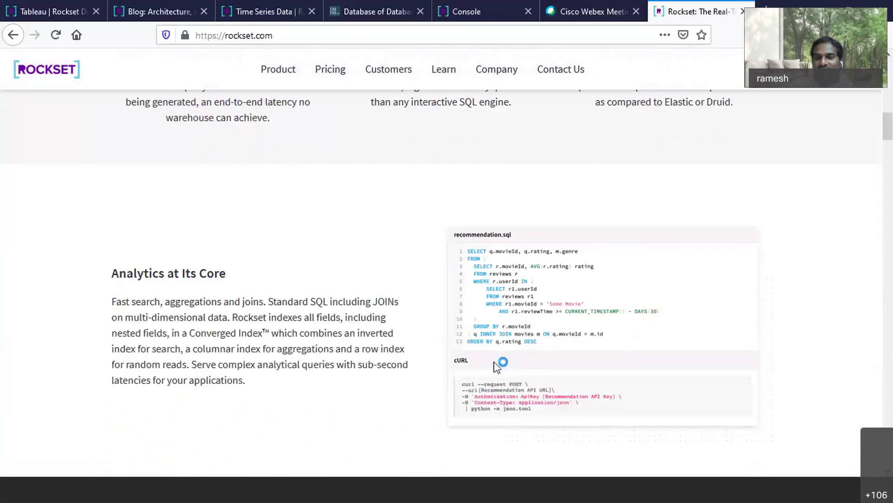
{"action": "scroll", "coordinate": [735, 356], "scroll_direction": "down", "scroll_amount": 2}
{"action": "scroll", "coordinate": [735, 356], "scroll_direction": "down", "scroll_amount": 2}
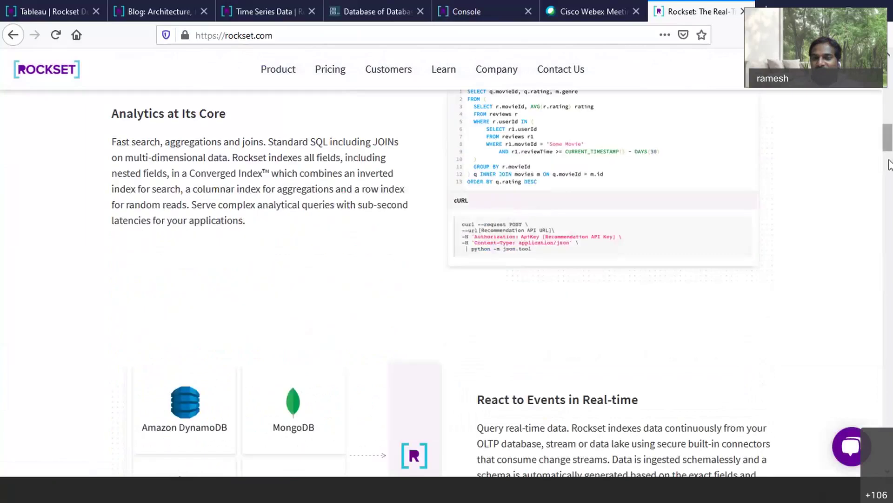
{"action": "scroll", "coordinate": [884, 208], "scroll_direction": "down", "scroll_amount": 10}
{"action": "scroll", "coordinate": [884, 208], "scroll_direction": "down", "scroll_amount": 6}
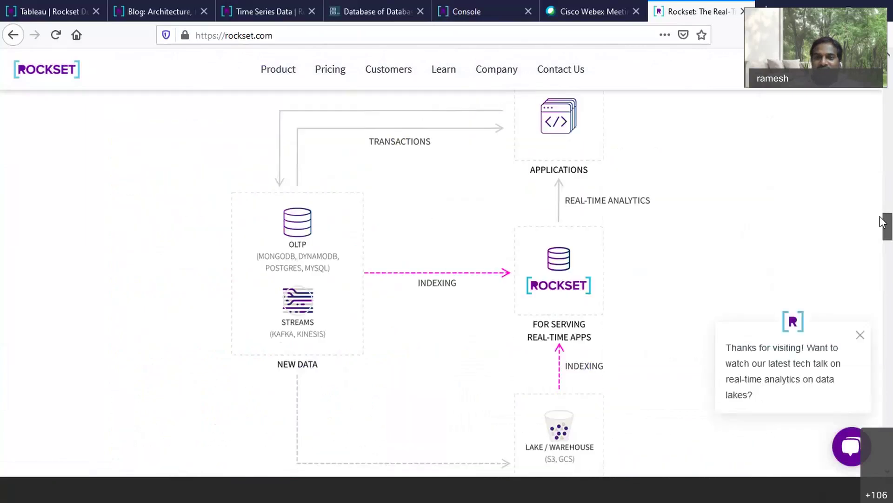
Open the Rockset console from the website and review the check1 collection's summary, available fields and documents
{"action": "left_click_drag", "start_coordinate": [881, 236], "coordinate": [882, 99]}
{"action": "left_click", "coordinate": [819, 69]}
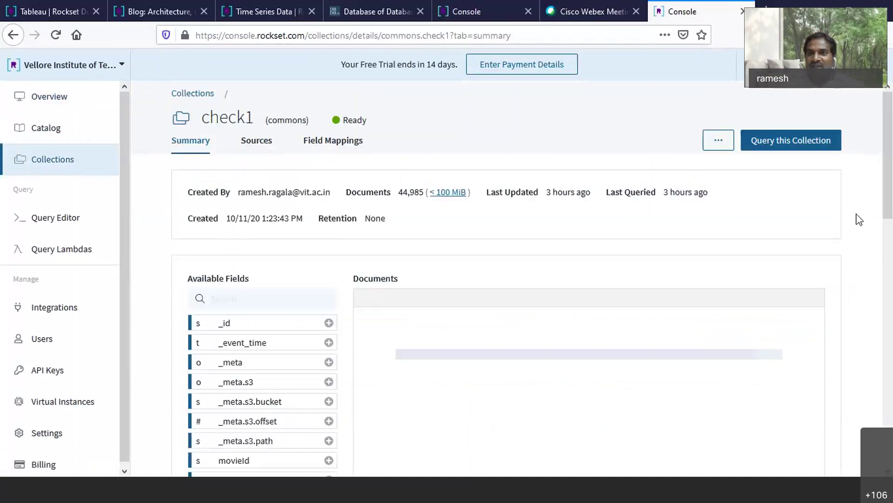
{"action": "scroll", "coordinate": [889, 252], "scroll_direction": "down", "scroll_amount": 4}
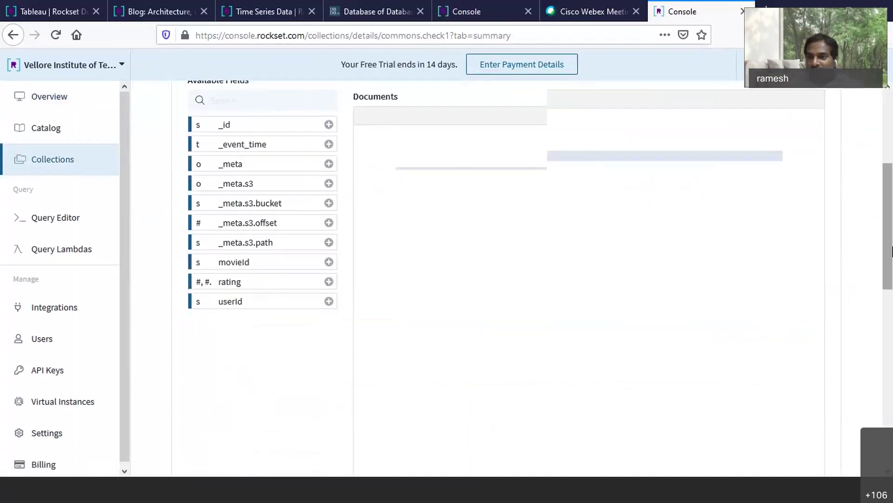
{"action": "scroll", "coordinate": [890, 252], "scroll_direction": "up", "scroll_amount": 4}
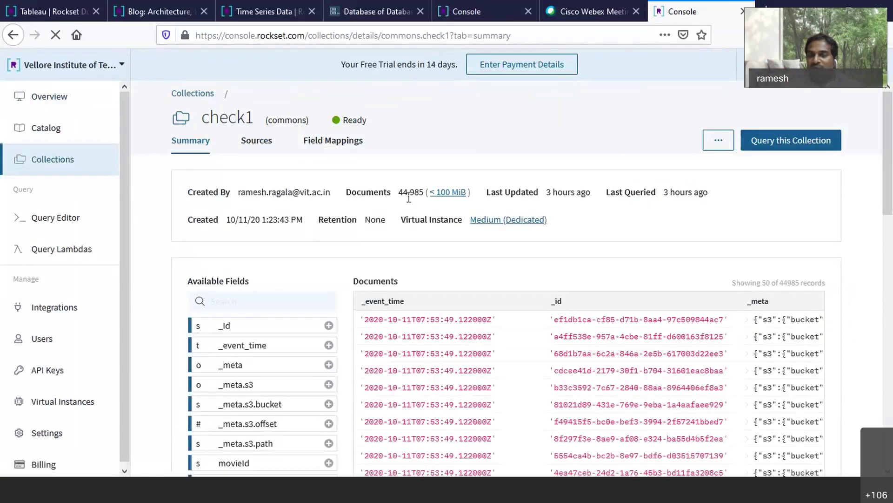
{"action": "scroll", "coordinate": [891, 227], "scroll_direction": "down", "scroll_amount": 1}
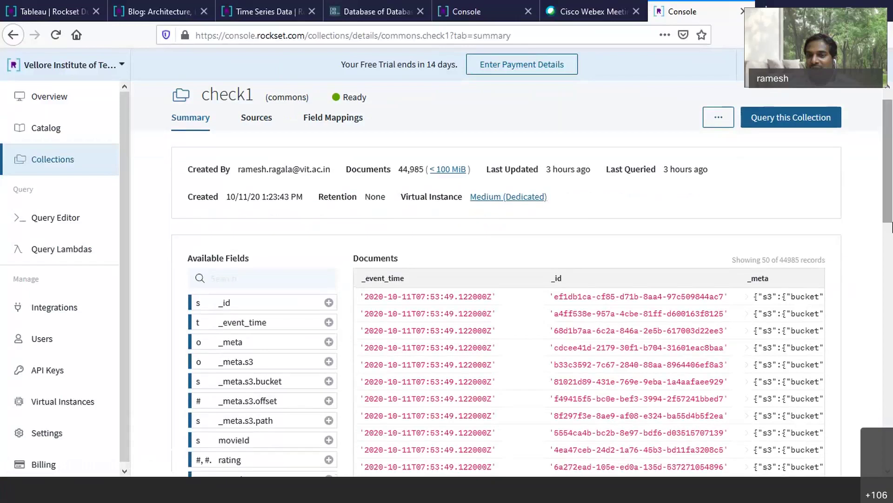
{"action": "scroll", "coordinate": [518, 316], "scroll_direction": "down", "scroll_amount": 15}
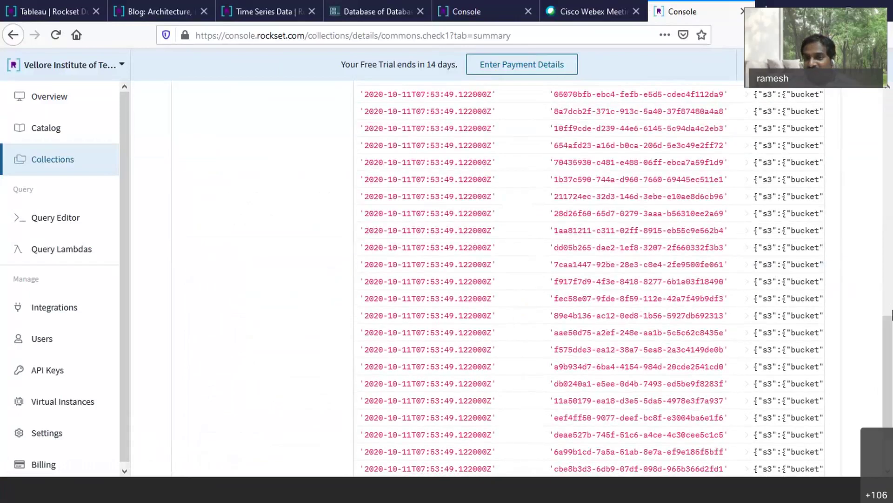
{"action": "scroll", "coordinate": [892, 308], "scroll_direction": "up", "scroll_amount": 4}
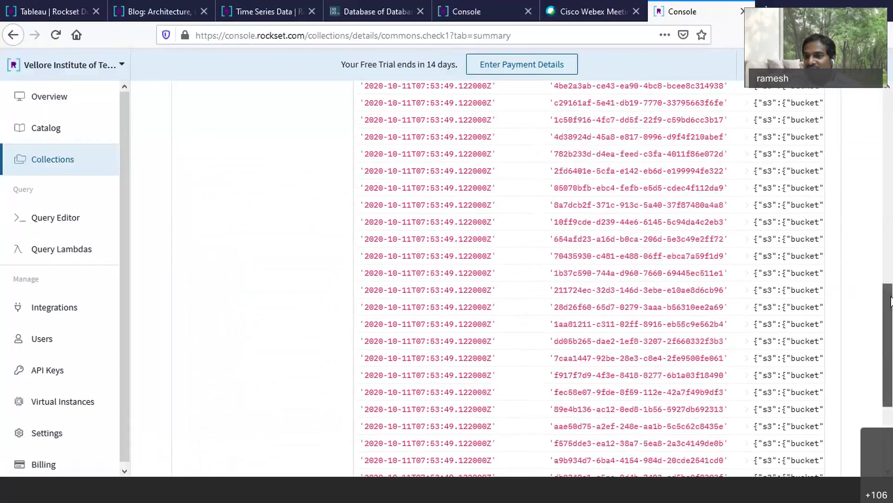
{"action": "scroll", "coordinate": [891, 301], "scroll_direction": "up", "scroll_amount": 10}
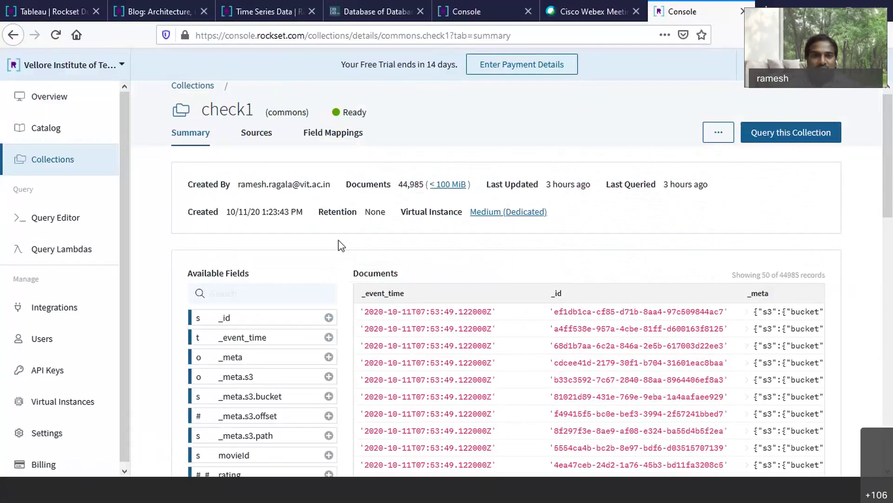
View the console's Overview page and look through the Catalog of sources, APIs & SDKs and visualization tools
{"action": "left_click", "coordinate": [48, 100]}
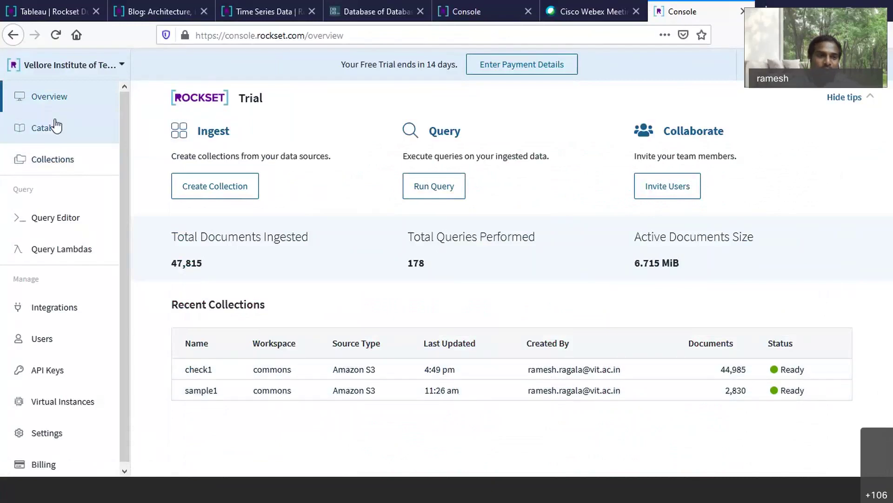
{"action": "left_click", "coordinate": [47, 133]}
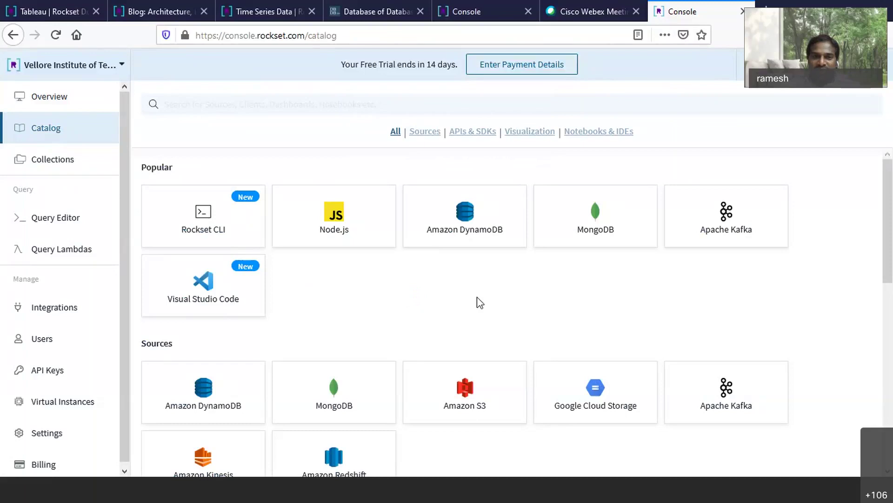
{"action": "scroll", "coordinate": [339, 339], "scroll_direction": "down", "scroll_amount": 3}
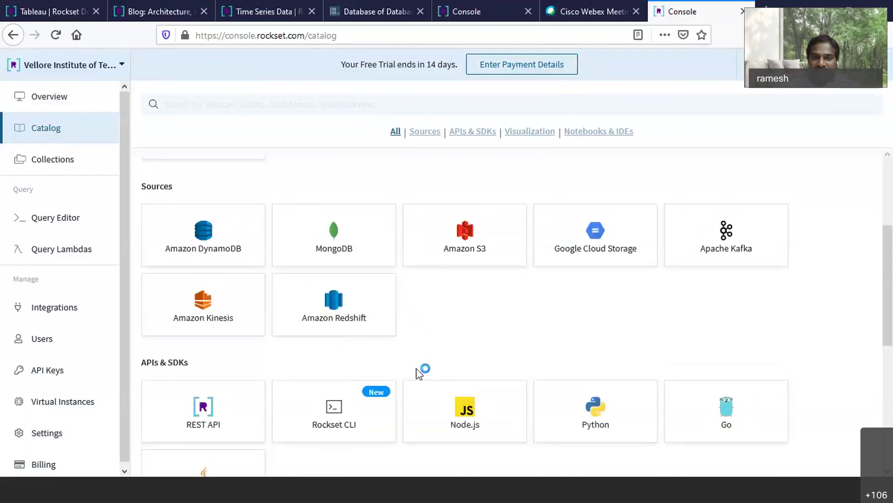
{"action": "scroll", "coordinate": [418, 373], "scroll_direction": "down", "scroll_amount": 3}
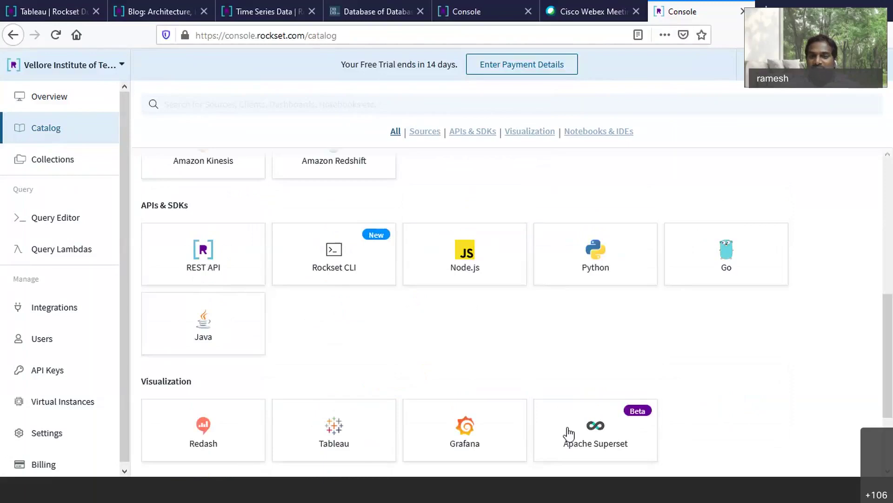
{"action": "scroll", "coordinate": [565, 388], "scroll_direction": "up", "scroll_amount": 1}
{"action": "scroll", "coordinate": [565, 388], "scroll_direction": "up", "scroll_amount": 6}
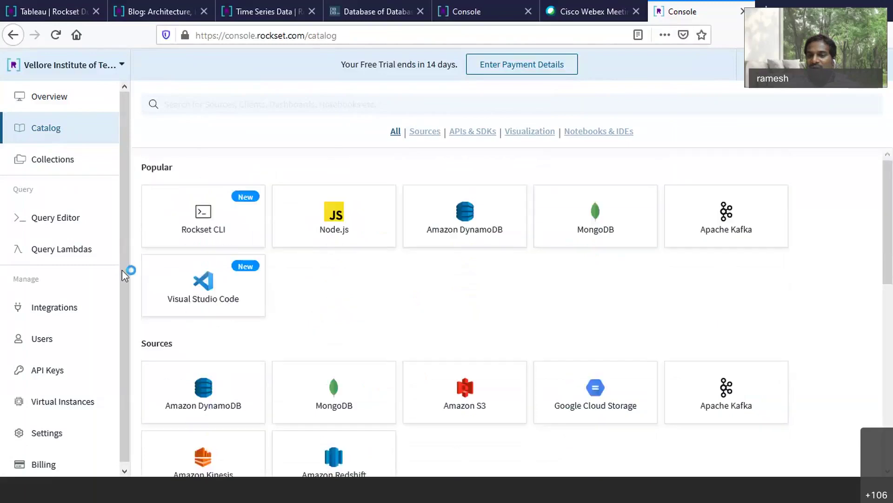
Start a new collection and choose Sample Datasets as its data source
{"action": "left_click", "coordinate": [57, 166]}
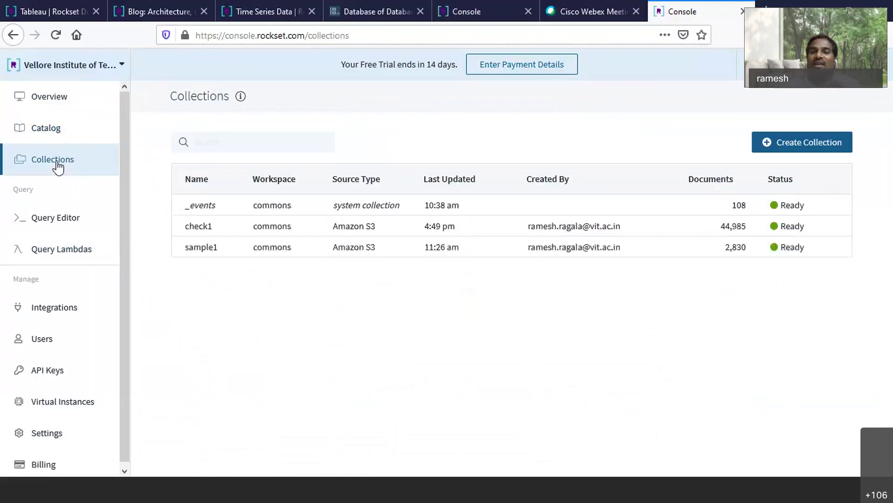
{"action": "left_click", "coordinate": [793, 145]}
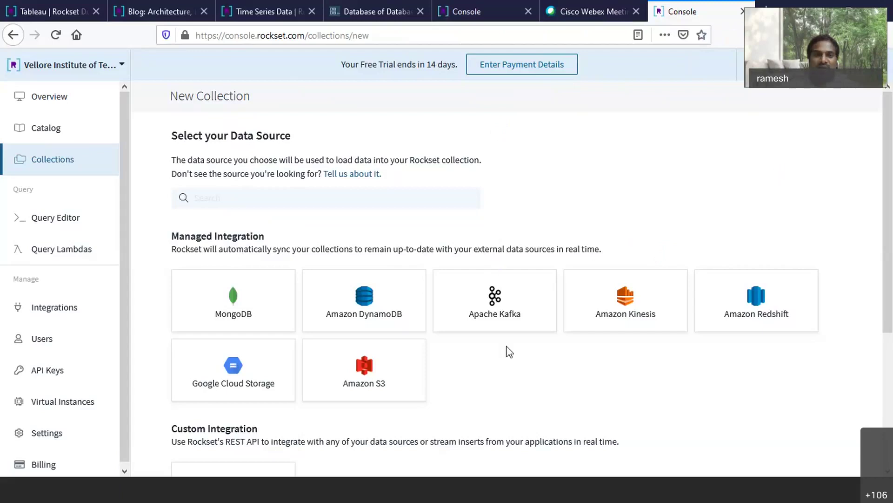
{"action": "scroll", "coordinate": [509, 352], "scroll_direction": "down", "scroll_amount": 2}
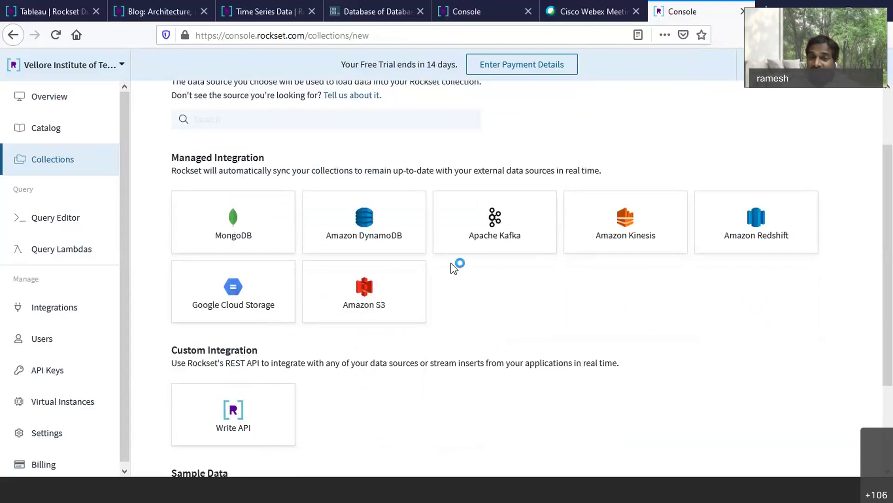
{"action": "scroll", "coordinate": [242, 391], "scroll_direction": "down", "scroll_amount": 2}
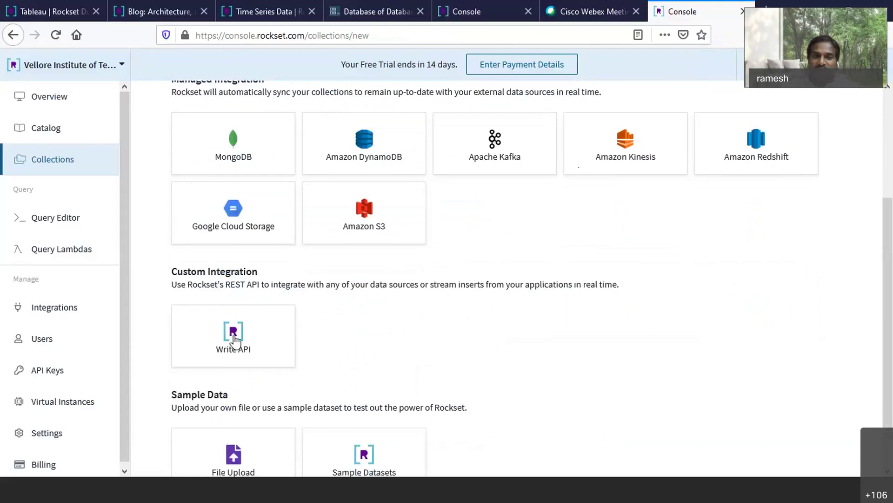
{"action": "scroll", "coordinate": [211, 359], "scroll_direction": "down", "scroll_amount": 1}
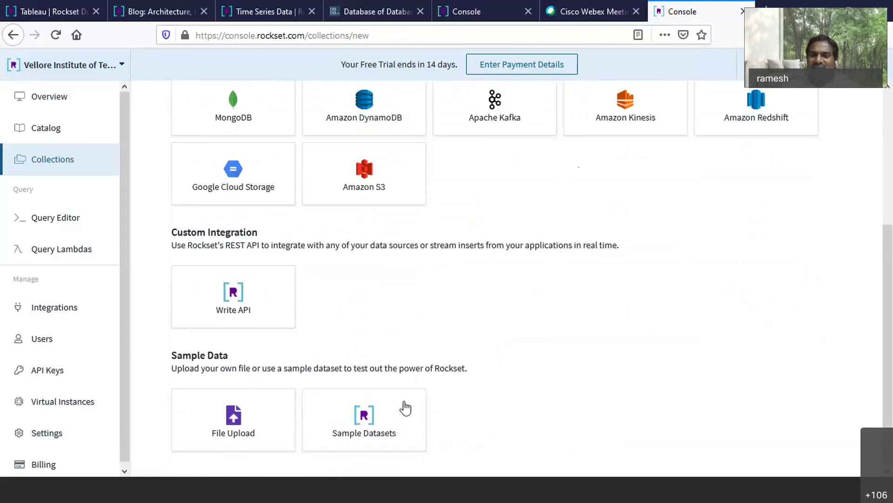
{"action": "left_click", "coordinate": [366, 419]}
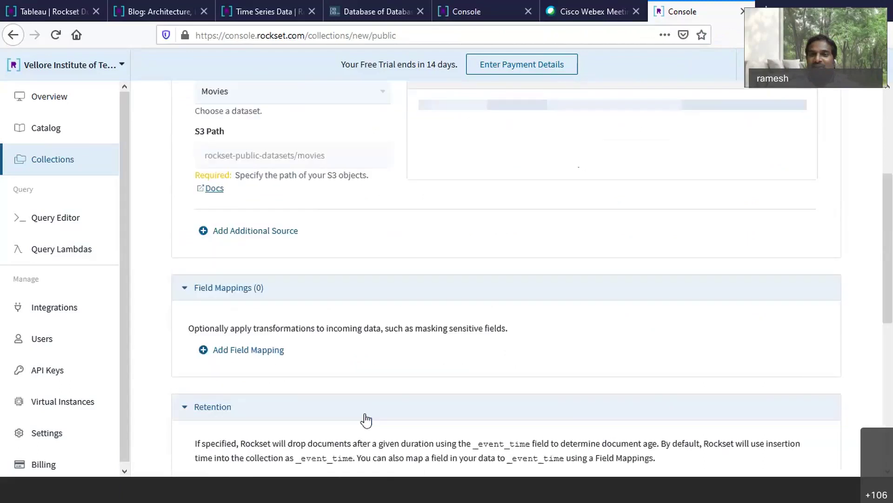
Name the new collection iiita
{"action": "scroll", "coordinate": [579, 313], "scroll_direction": "up", "scroll_amount": 2}
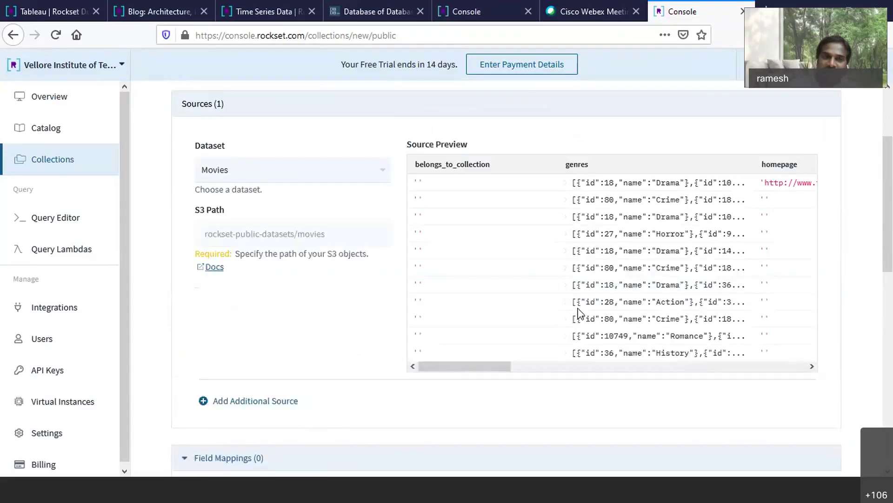
{"action": "scroll", "coordinate": [349, 336], "scroll_direction": "up", "scroll_amount": 2}
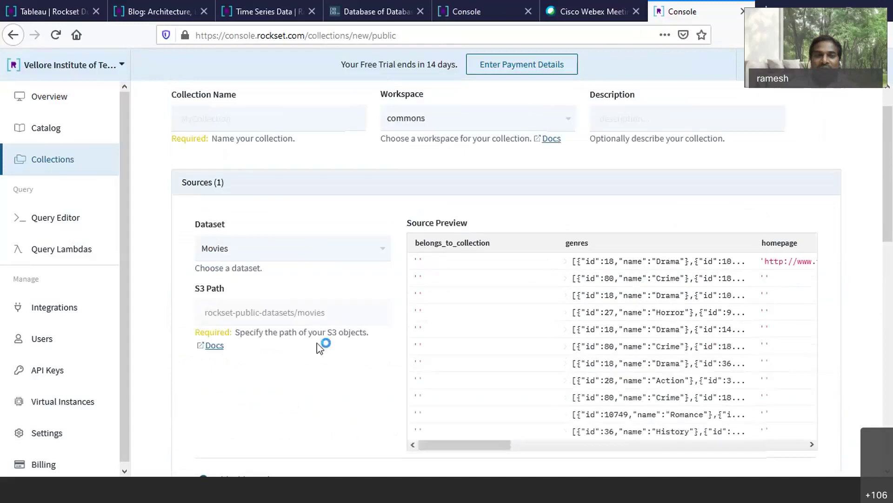
{"action": "scroll", "coordinate": [214, 159], "scroll_direction": "up", "scroll_amount": 1}
{"action": "left_click", "coordinate": [215, 160]}
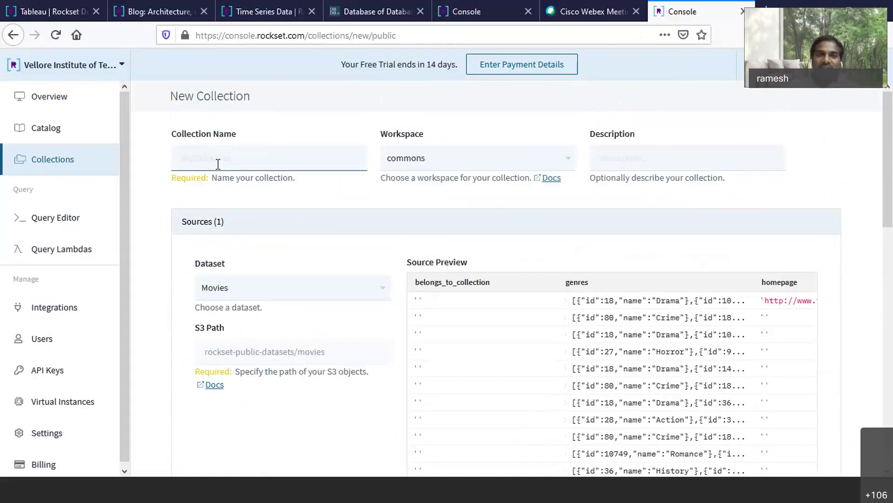
{"action": "type", "text": "i"}
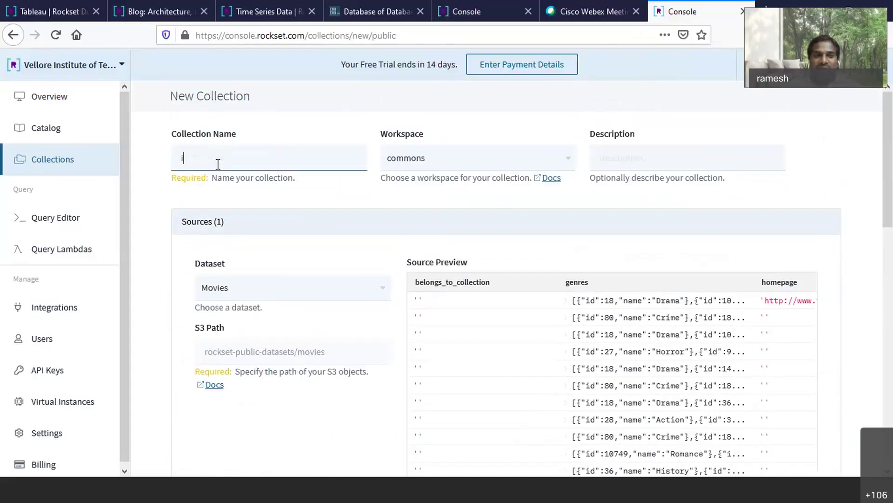
{"action": "type", "text": "iit"}
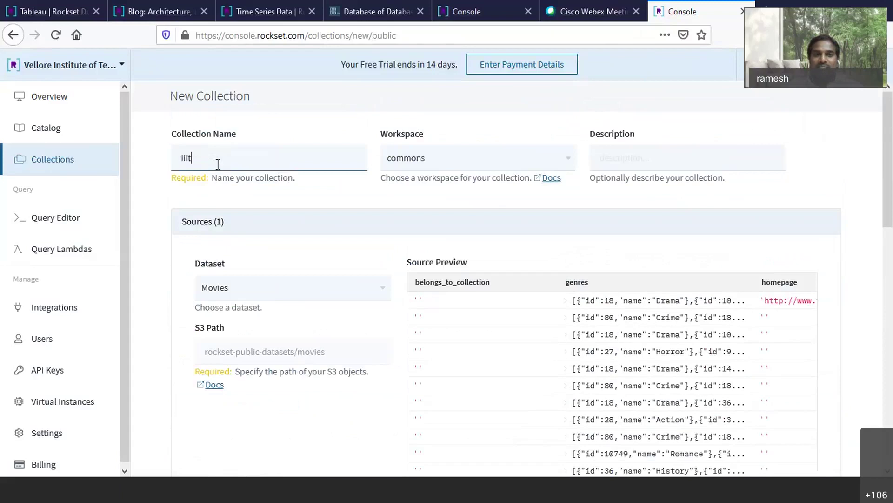
{"action": "type", "text": "a"}
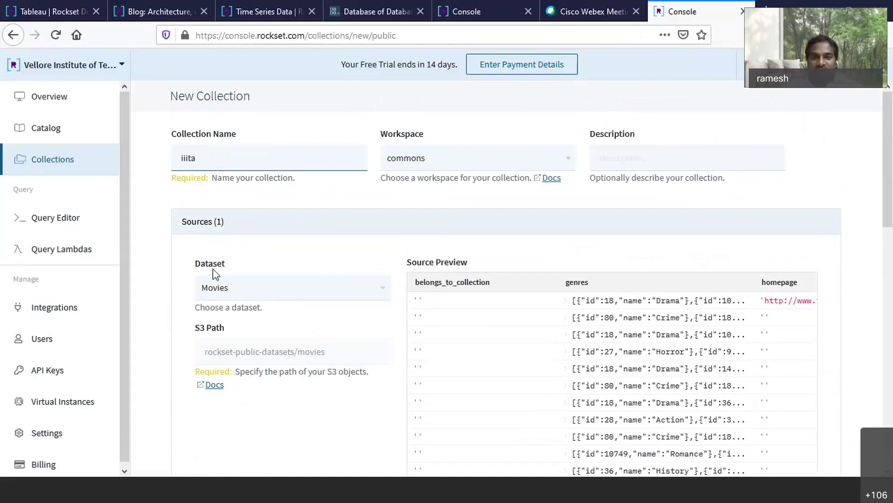
Choose Movie Ratings as the collection's dataset and review its source preview and the remaining collection settings
{"action": "left_click", "coordinate": [383, 294]}
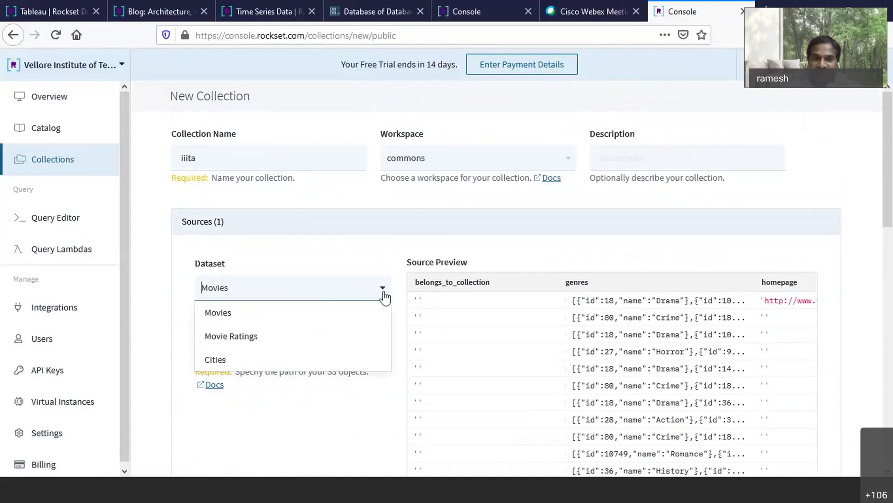
{"action": "left_click", "coordinate": [232, 339]}
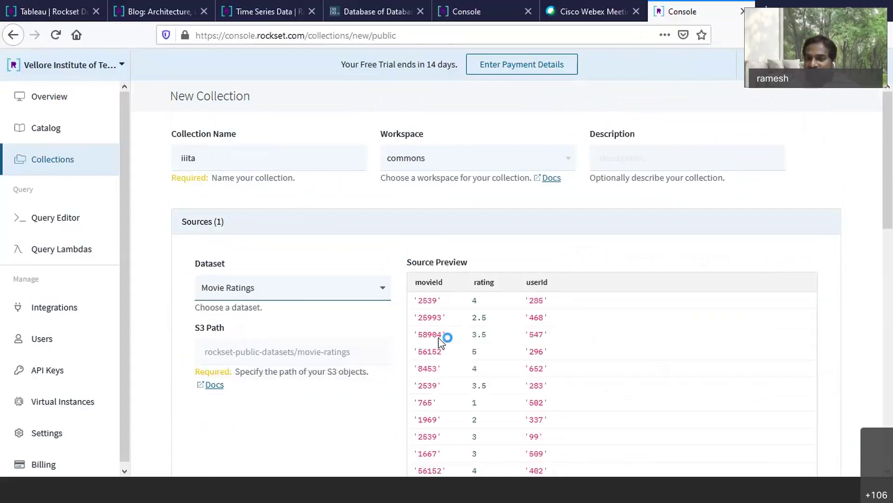
{"action": "scroll", "coordinate": [529, 213], "scroll_direction": "down", "scroll_amount": 3}
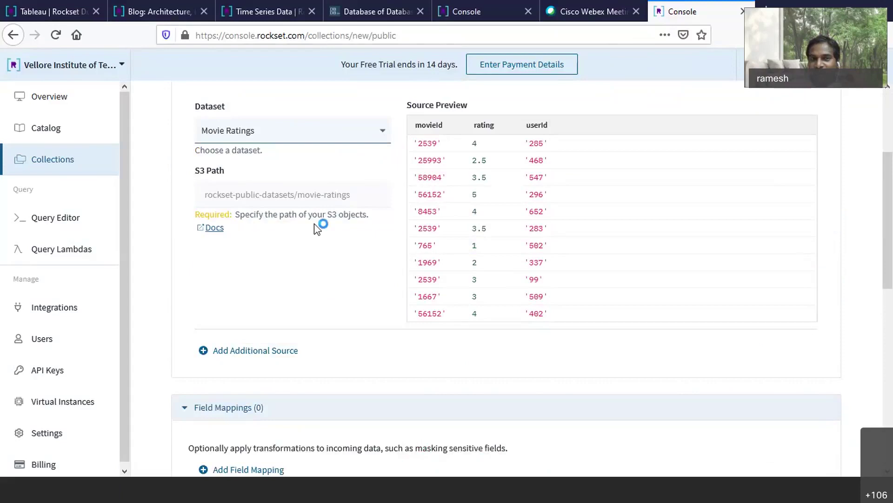
{"action": "scroll", "coordinate": [287, 252], "scroll_direction": "up", "scroll_amount": 4}
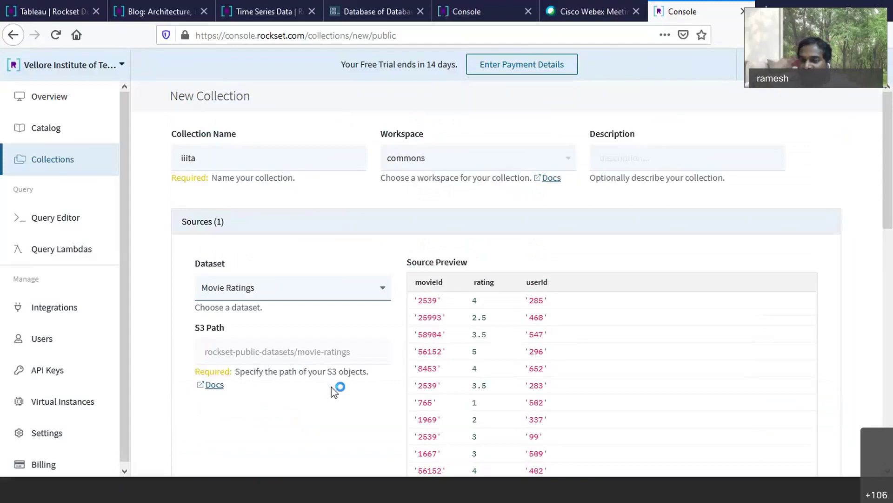
{"action": "left_click", "coordinate": [487, 364]}
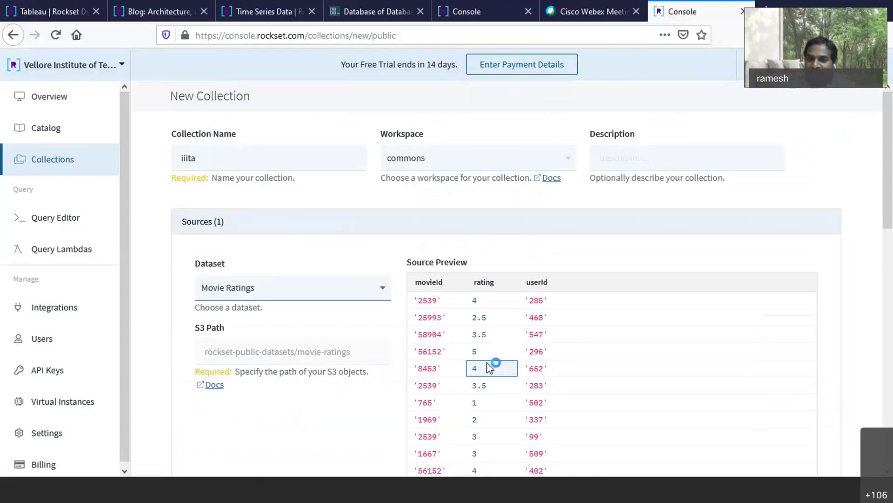
{"action": "left_click", "coordinate": [491, 354]}
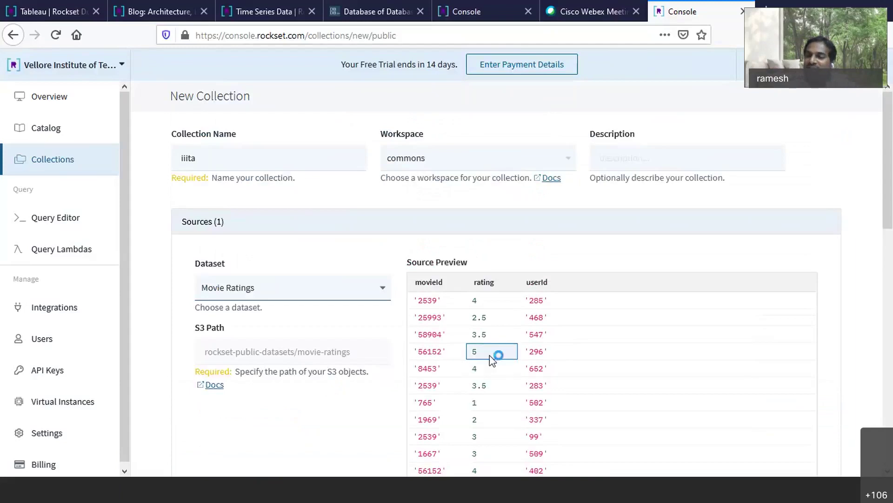
{"action": "left_click", "coordinate": [446, 354]}
{"action": "left_click", "coordinate": [348, 362]}
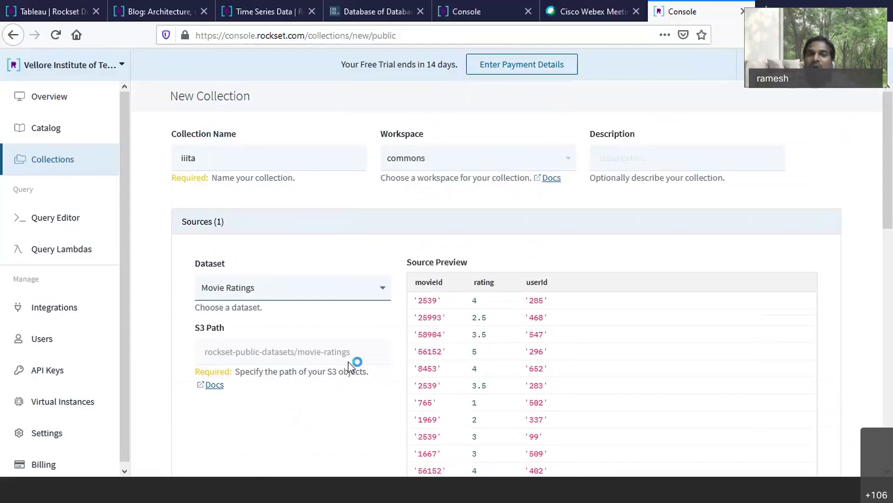
{"action": "scroll", "coordinate": [348, 361], "scroll_direction": "down", "scroll_amount": 8}
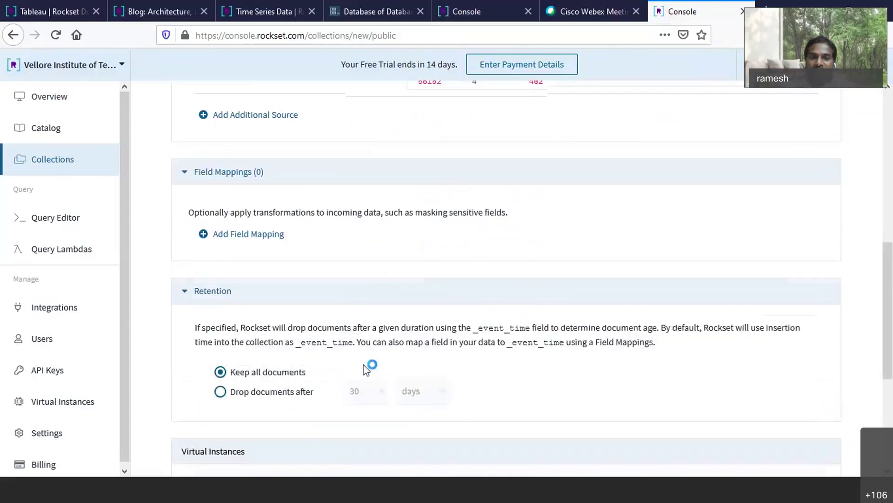
Create the iiita collection, keeping all documents
{"action": "scroll", "coordinate": [276, 329], "scroll_direction": "down", "scroll_amount": 2}
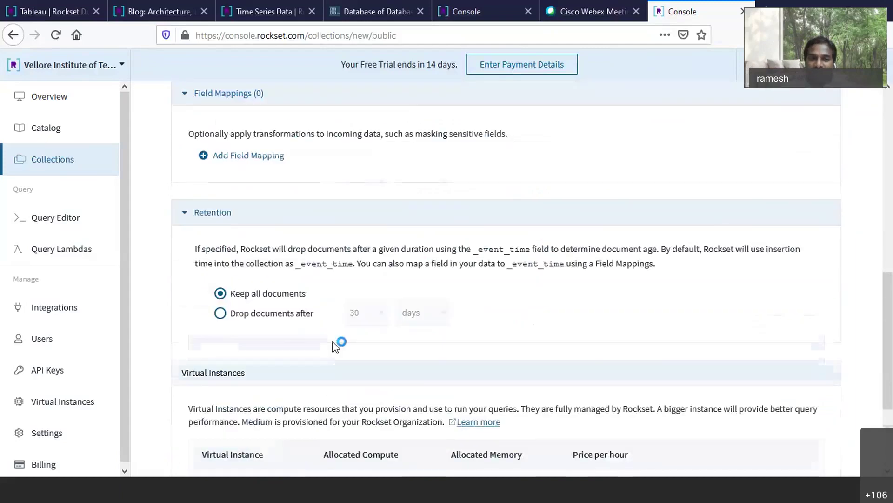
{"action": "scroll", "coordinate": [338, 353], "scroll_direction": "down", "scroll_amount": 3}
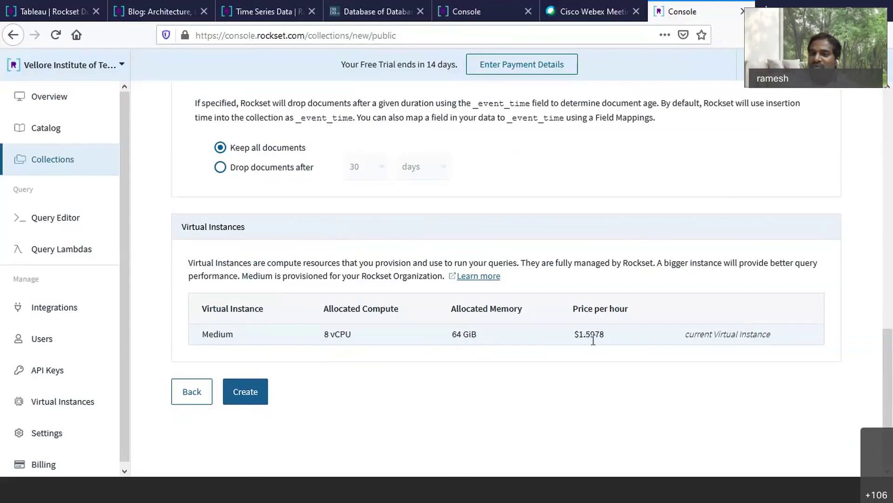
{"action": "left_click", "coordinate": [247, 399]}
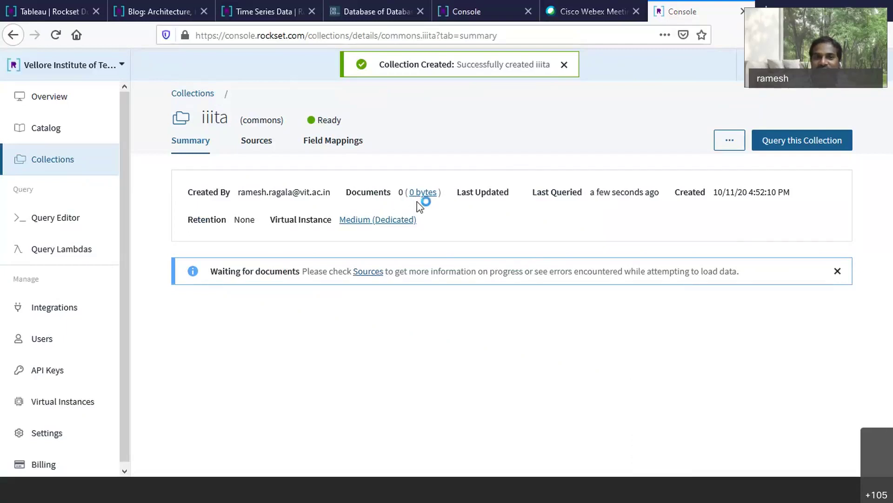
Look through the iiita collection's summary, available fields and loaded documents
{"action": "left_click", "coordinate": [258, 141]}
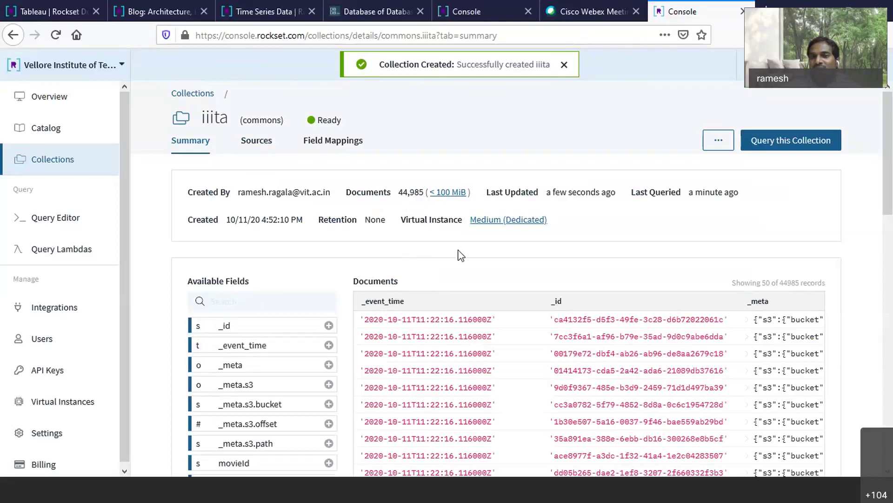
{"action": "scroll", "coordinate": [458, 253], "scroll_direction": "down", "scroll_amount": 3}
{"action": "scroll", "coordinate": [558, 350], "scroll_direction": "down", "scroll_amount": 5}
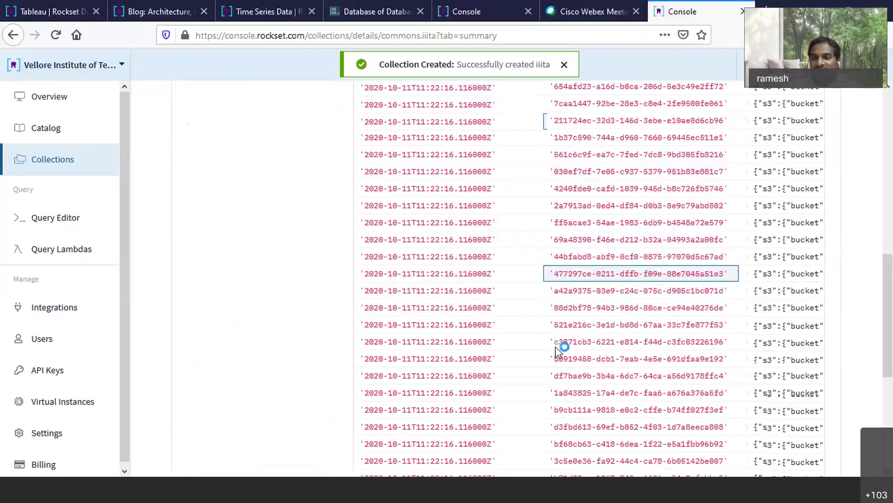
{"action": "scroll", "coordinate": [558, 350], "scroll_direction": "up", "scroll_amount": 6}
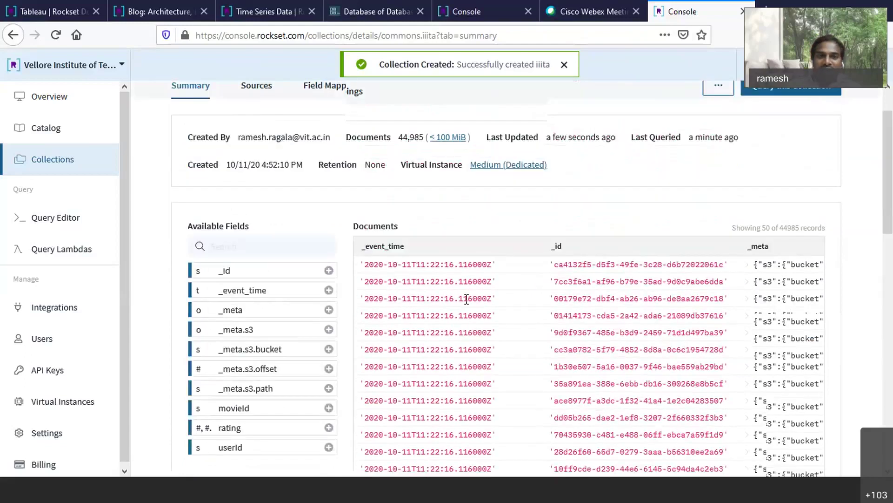
{"action": "scroll", "coordinate": [354, 297], "scroll_direction": "up", "scroll_amount": 2}
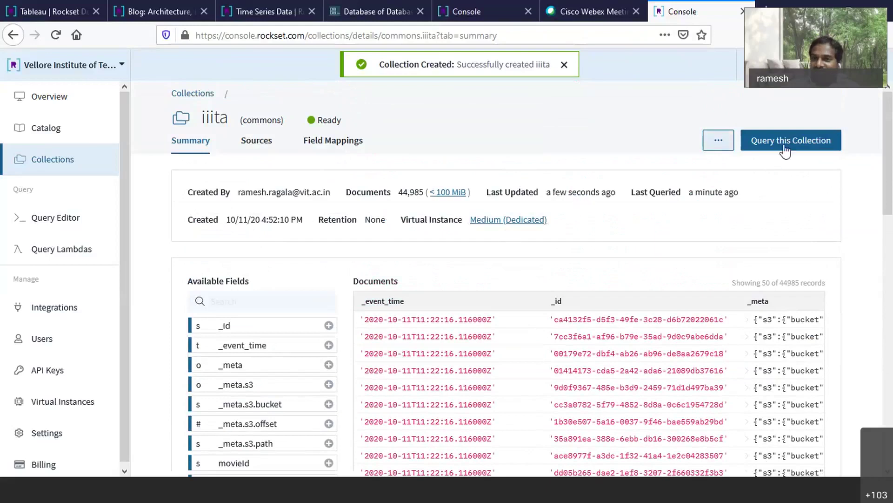
Open the query editor from the collection and replace the first untitled query with DESCRIBE iiita; and run it
{"action": "left_click", "coordinate": [805, 149]}
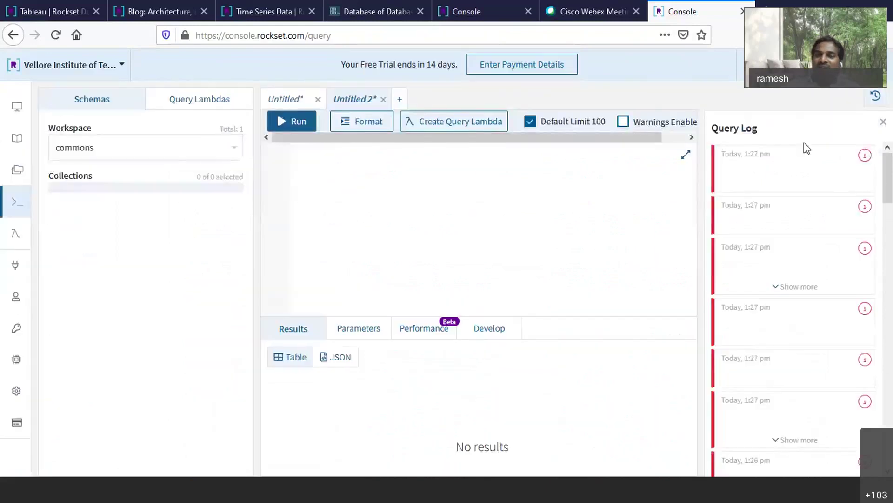
{"action": "left_click", "coordinate": [290, 102]}
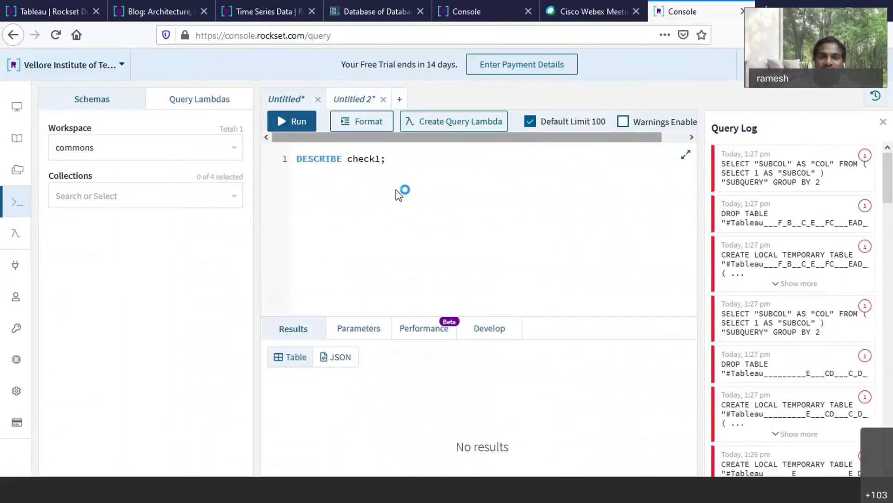
{"action": "left_click", "coordinate": [396, 169]}
{"action": "key", "text": "BackSpace"}
{"action": "key", "text": "BackSpace"}
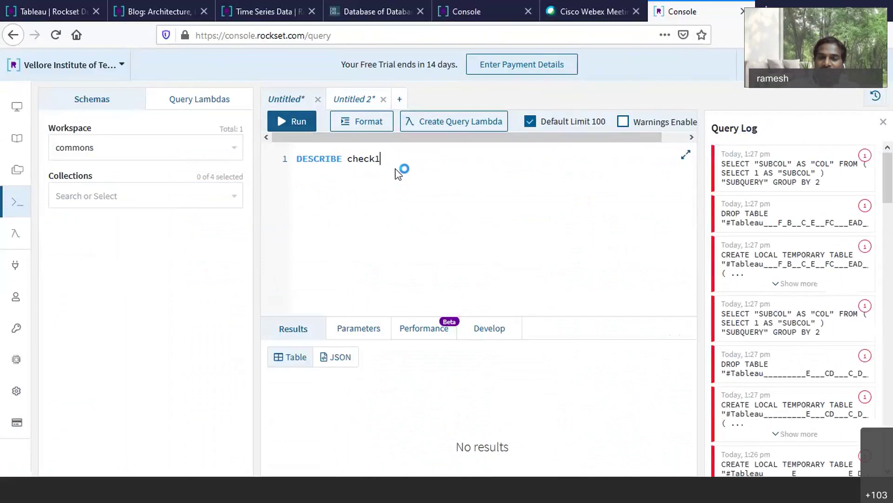
{"action": "key", "text": "BackSpace"}
{"action": "key", "text": "BackSpace"}
{"action": "key", "text": "BackSpace"}
{"action": "key", "text": "BackSpace"}
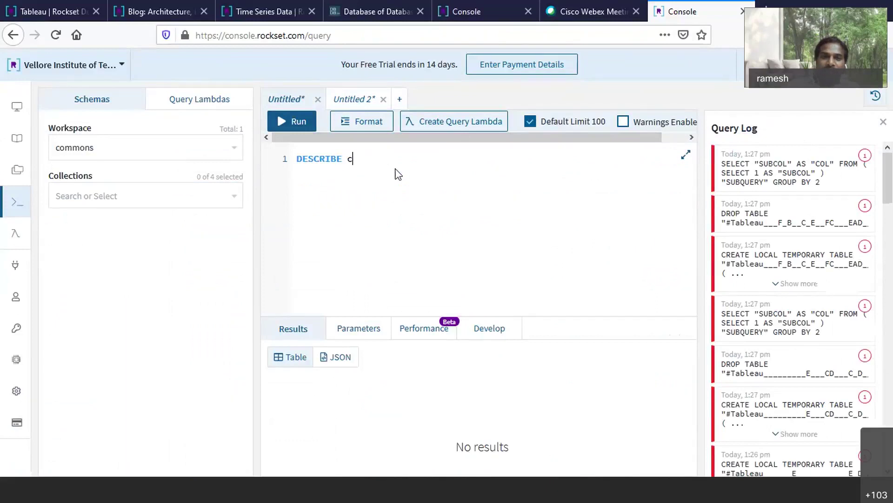
{"action": "key", "text": "BackSpace"}
{"action": "type", "text": "ii"}
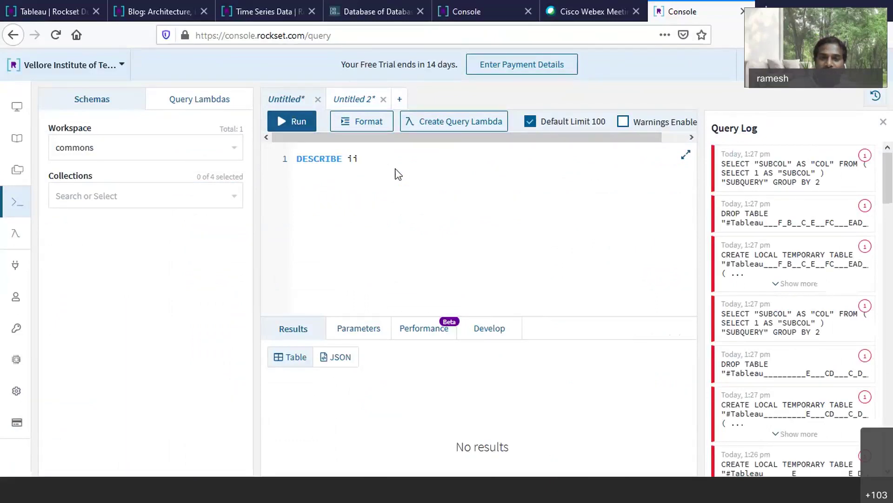
{"action": "type", "text": "ita"}
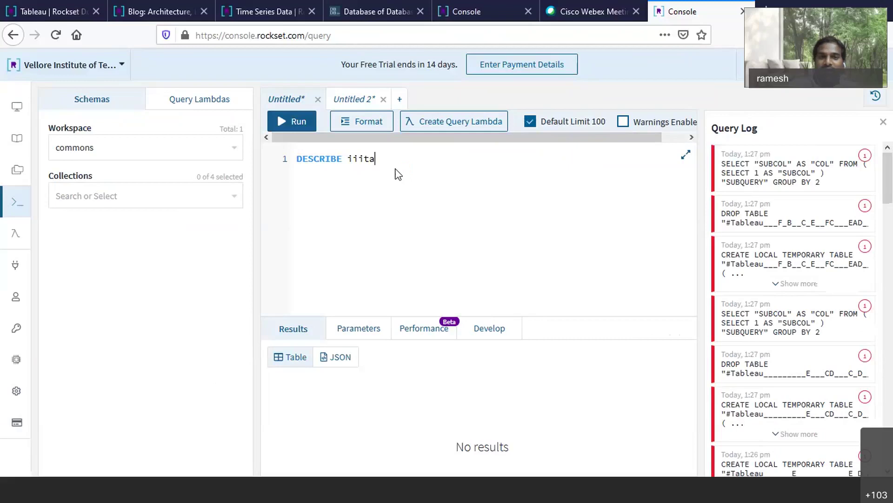
{"action": "type", "text": ";"}
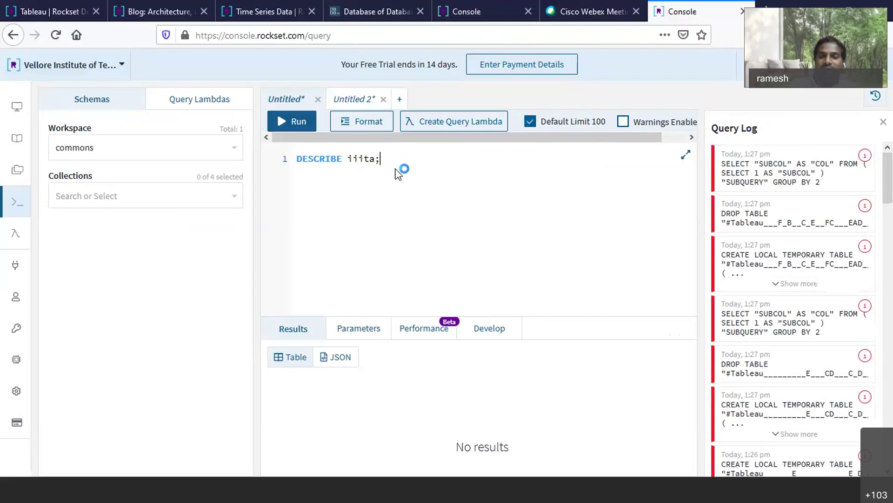
{"action": "left_click", "coordinate": [297, 124]}
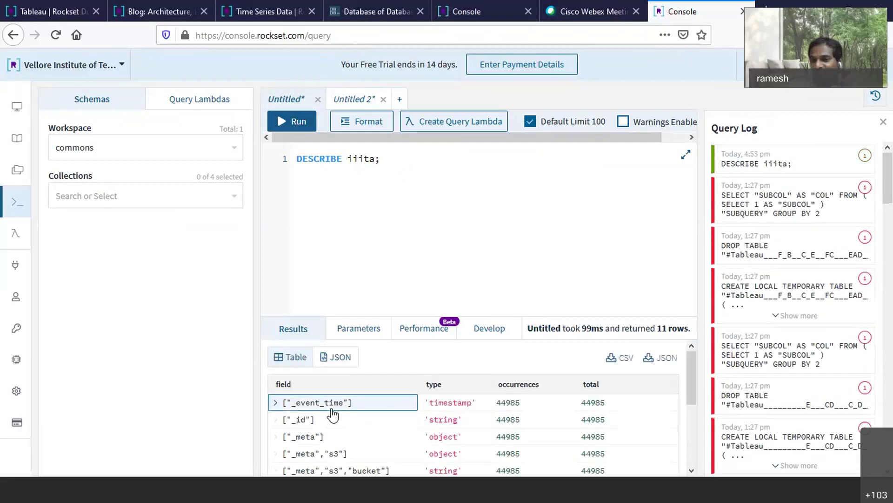
Examine the query results for each field's type, occurrences and total
{"action": "scroll", "coordinate": [535, 412], "scroll_direction": "down", "scroll_amount": 1}
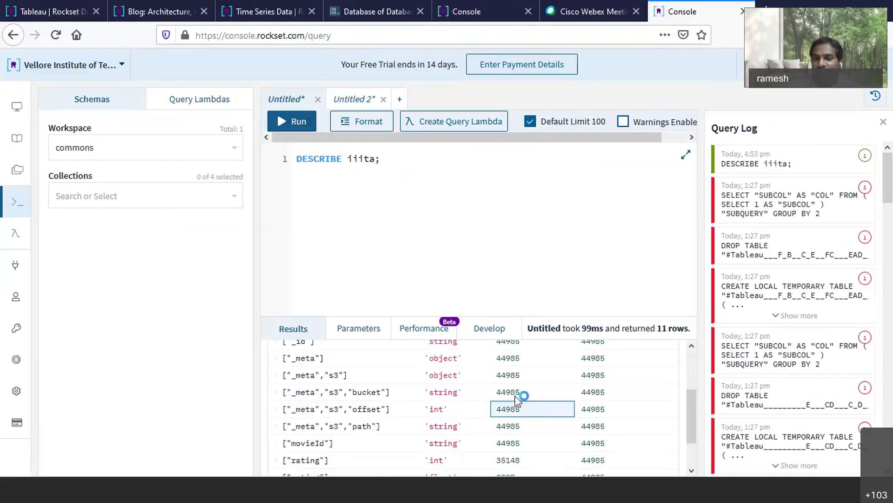
{"action": "scroll", "coordinate": [516, 414], "scroll_direction": "down", "scroll_amount": 2}
{"action": "scroll", "coordinate": [515, 415], "scroll_direction": "up", "scroll_amount": 4}
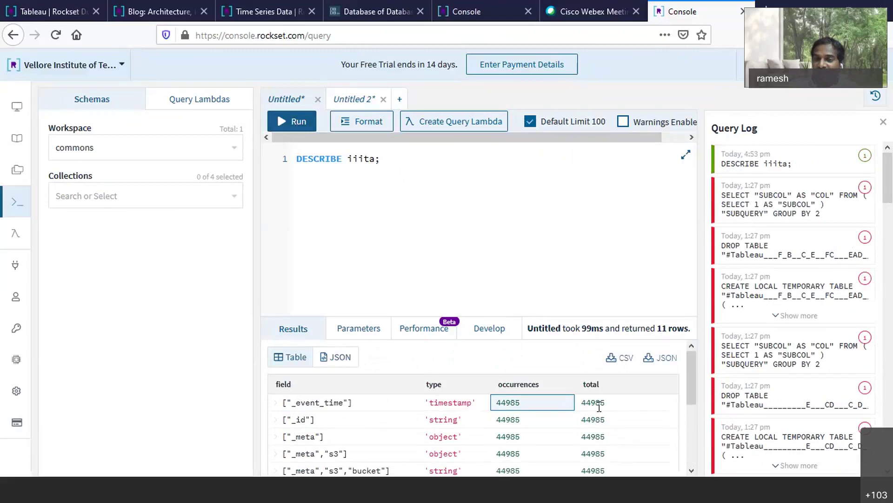
{"action": "scroll", "coordinate": [588, 421], "scroll_direction": "down", "scroll_amount": 3}
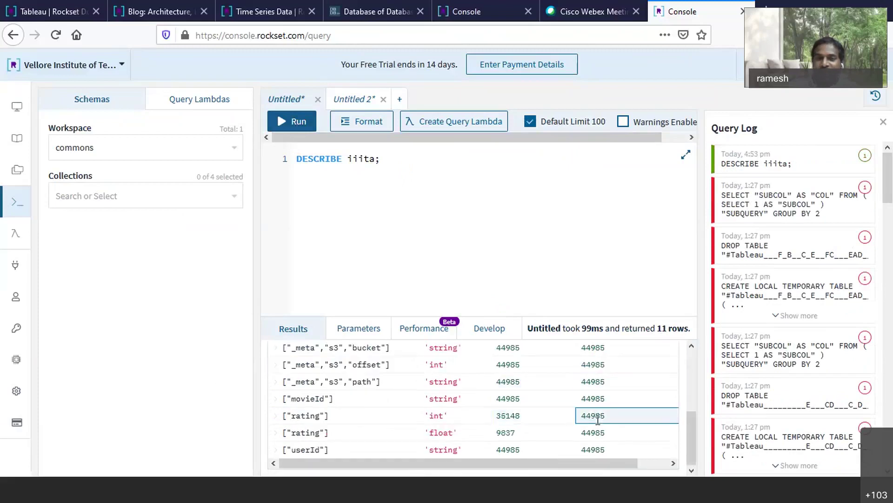
{"action": "scroll", "coordinate": [465, 419], "scroll_direction": "up", "scroll_amount": 5}
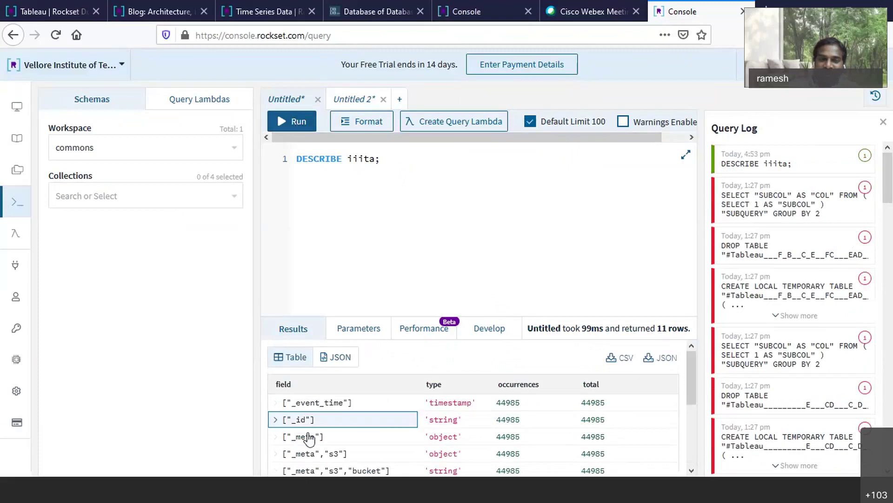
{"action": "scroll", "coordinate": [310, 433], "scroll_direction": "down", "scroll_amount": 2}
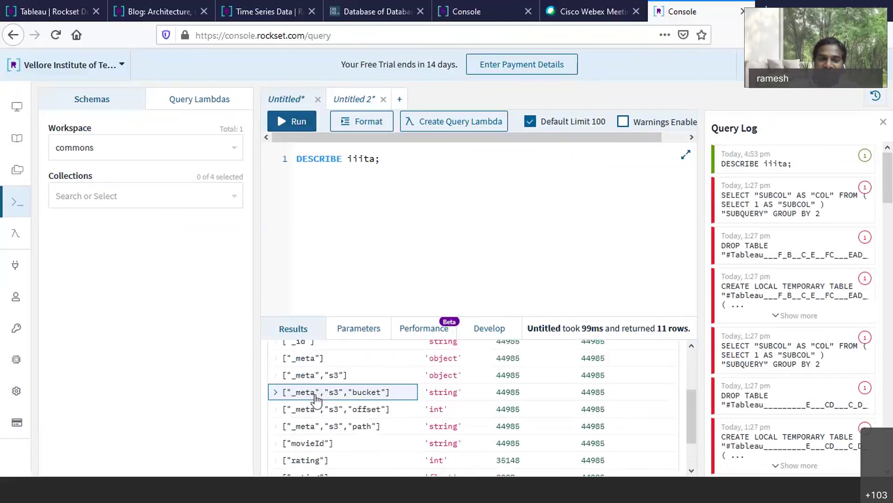
{"action": "scroll", "coordinate": [307, 449], "scroll_direction": "down", "scroll_amount": 1}
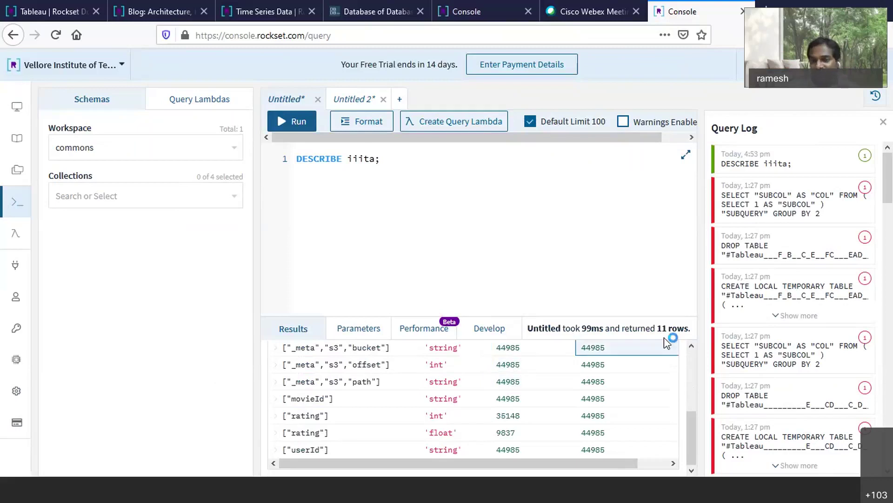
{"action": "scroll", "coordinate": [694, 382], "scroll_direction": "up", "scroll_amount": 3}
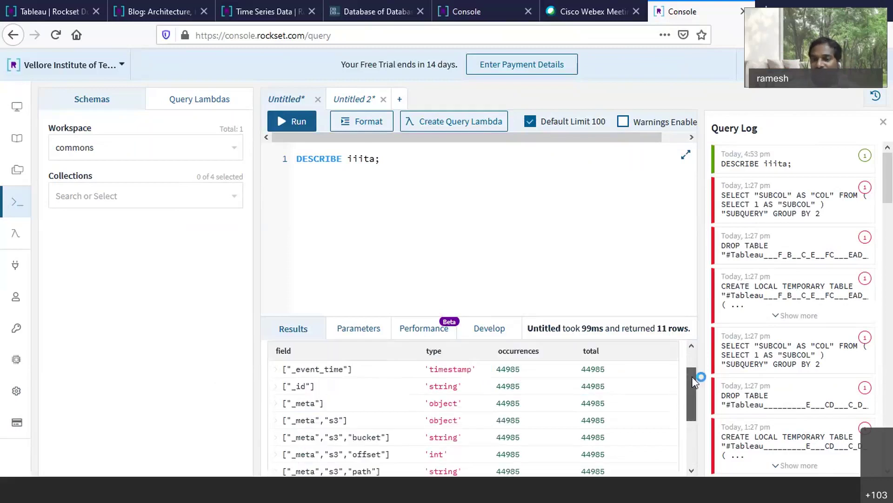
{"action": "scroll", "coordinate": [694, 381], "scroll_direction": "up", "scroll_amount": 1}
{"action": "left_click", "coordinate": [624, 350]}
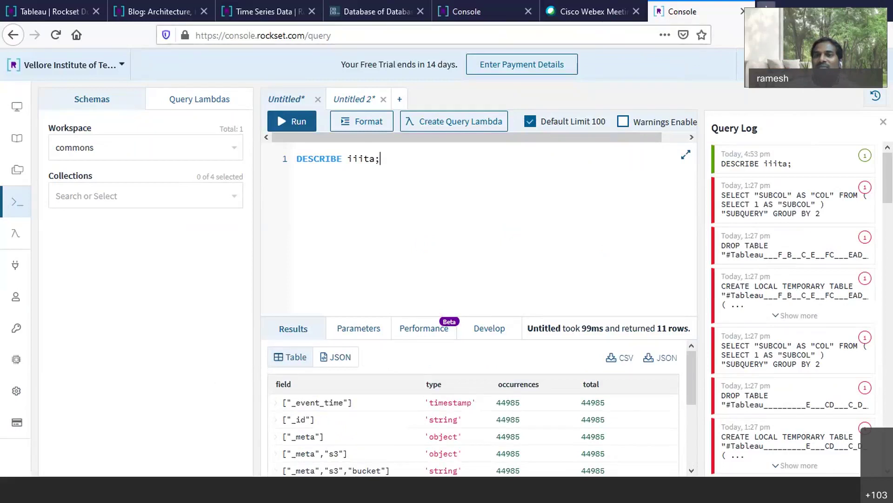
Switch to the already open Tableau page of the Rockset documentation by looking up its docs.rockset.com address
{"action": "key", "text": "ctrl+t"}
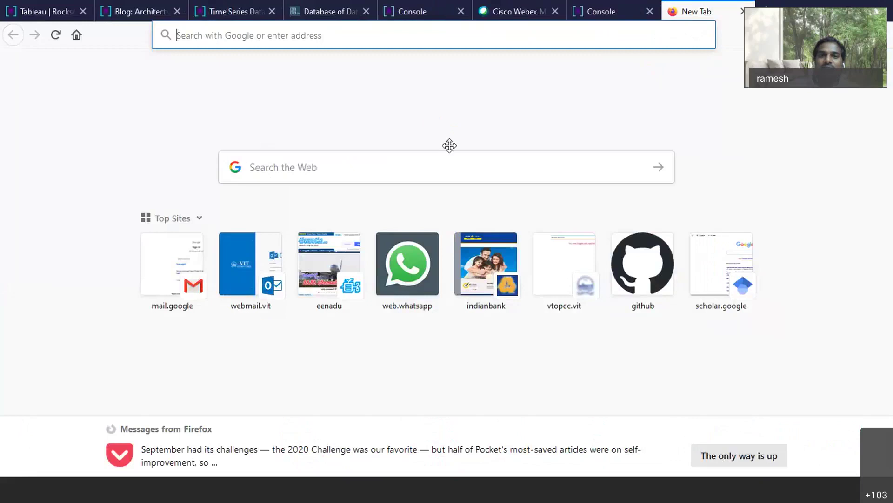
{"action": "left_click", "coordinate": [383, 136]}
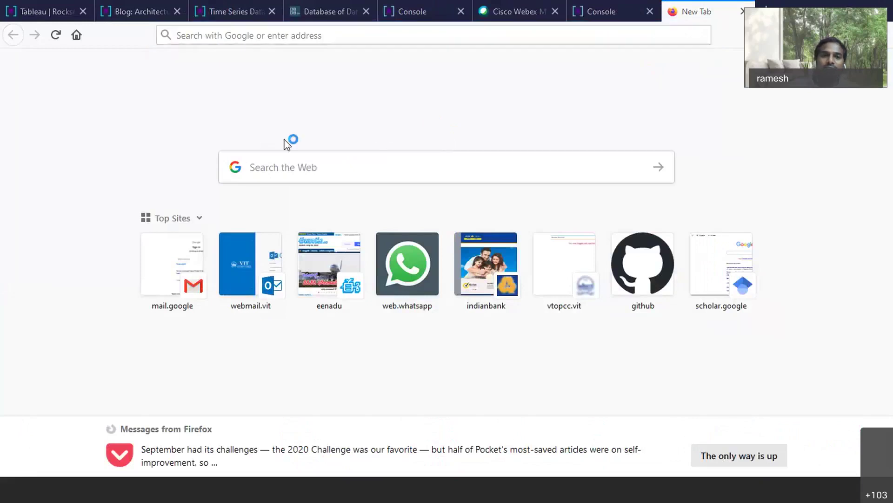
{"action": "left_click", "coordinate": [279, 172]}
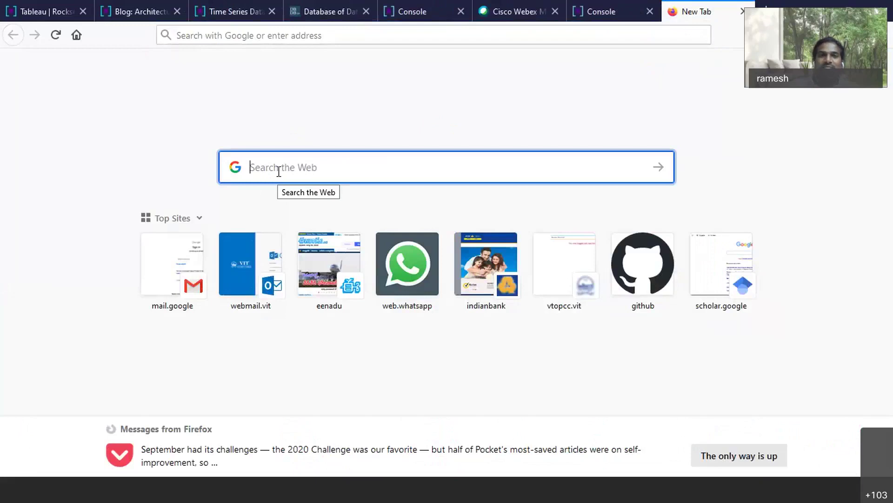
{"action": "left_click", "coordinate": [227, 35]}
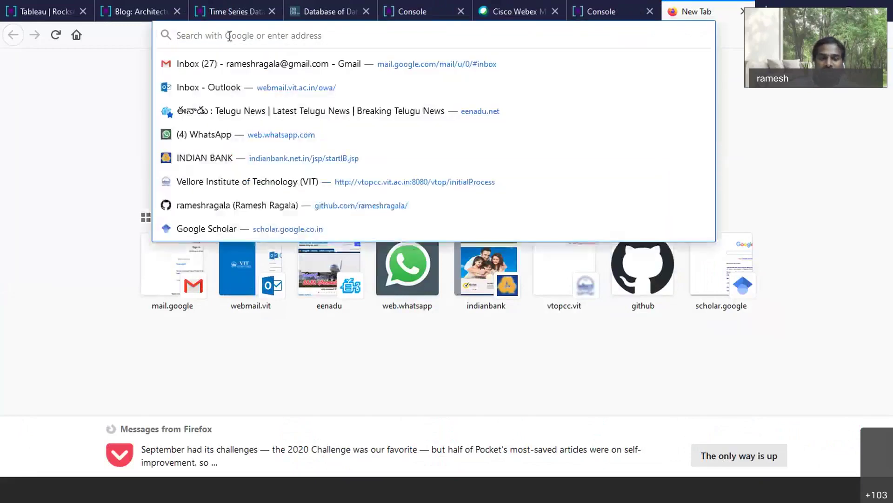
{"action": "type", "text": "docs."}
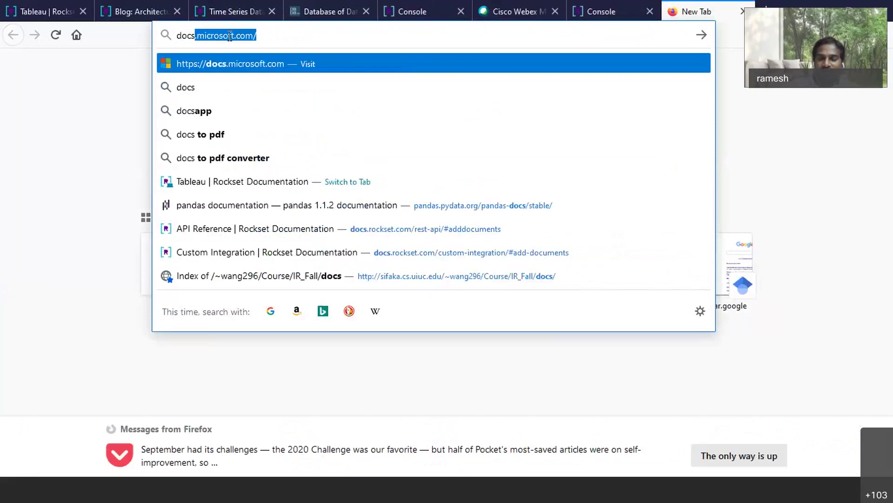
{"action": "type", "text": "ra"}
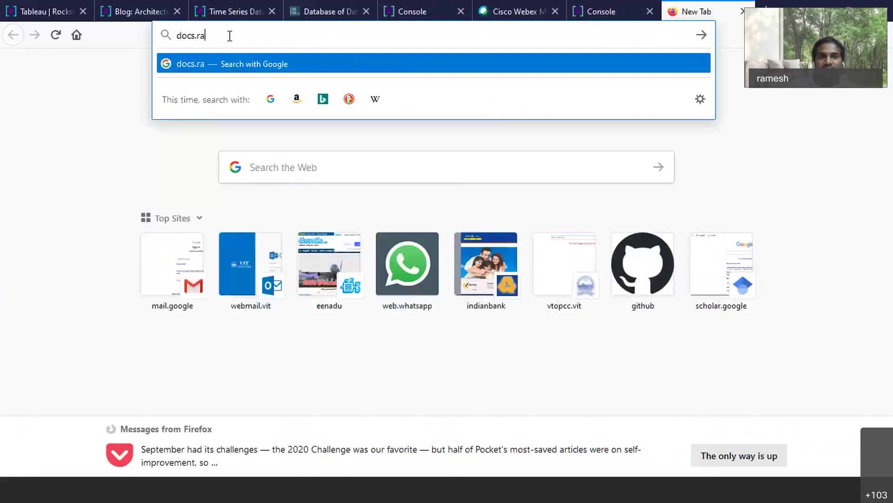
{"action": "key", "text": "BackSpace"}
{"action": "type", "text": "o"}
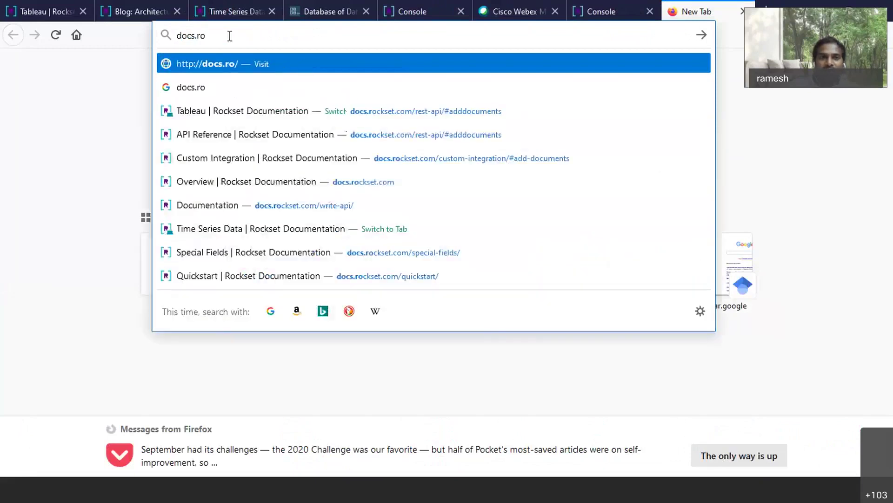
{"action": "key", "text": "Down"}
{"action": "key", "text": "Down"}
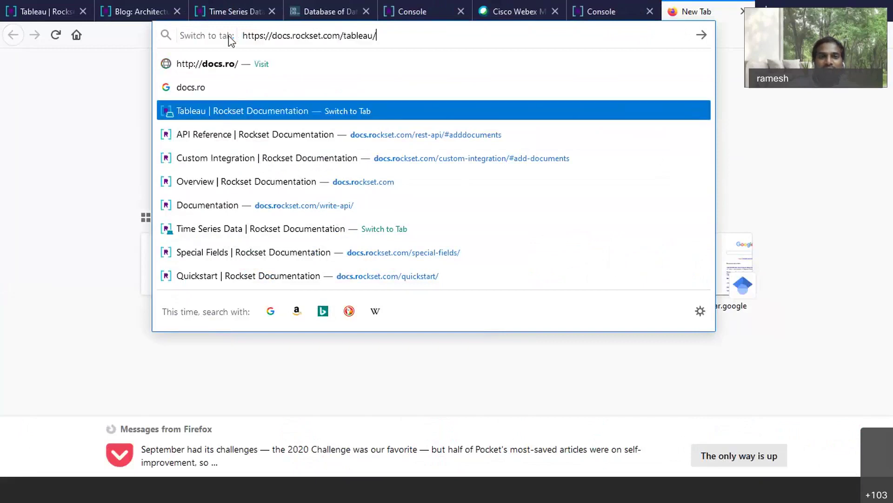
{"action": "key", "text": "Return"}
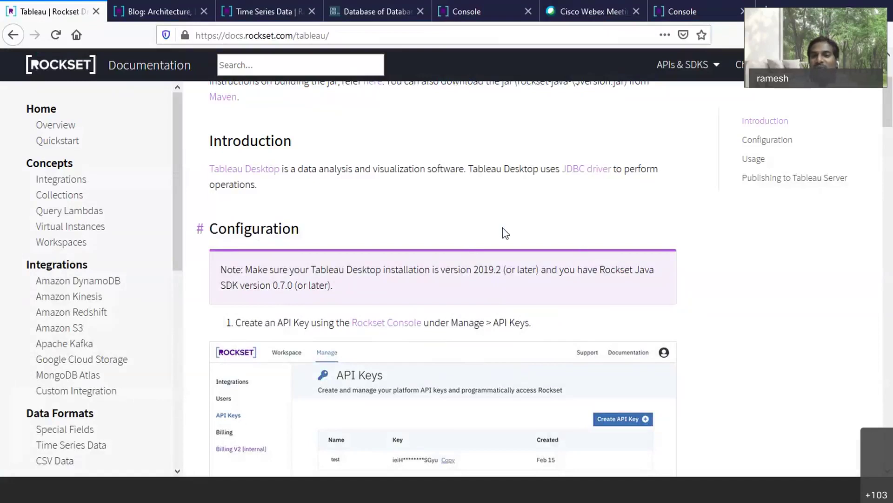
Review the documentation's introduction and configuration instructions for connecting Tableau Desktop to Rockset
{"action": "scroll", "coordinate": [476, 298], "scroll_direction": "down", "scroll_amount": 3}
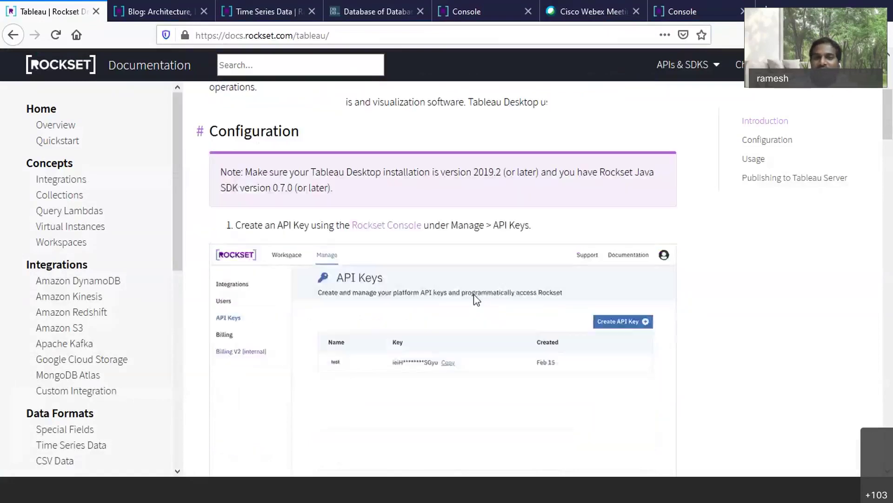
{"action": "scroll", "coordinate": [476, 298], "scroll_direction": "down", "scroll_amount": 3}
{"action": "scroll", "coordinate": [539, 310], "scroll_direction": "up", "scroll_amount": 10}
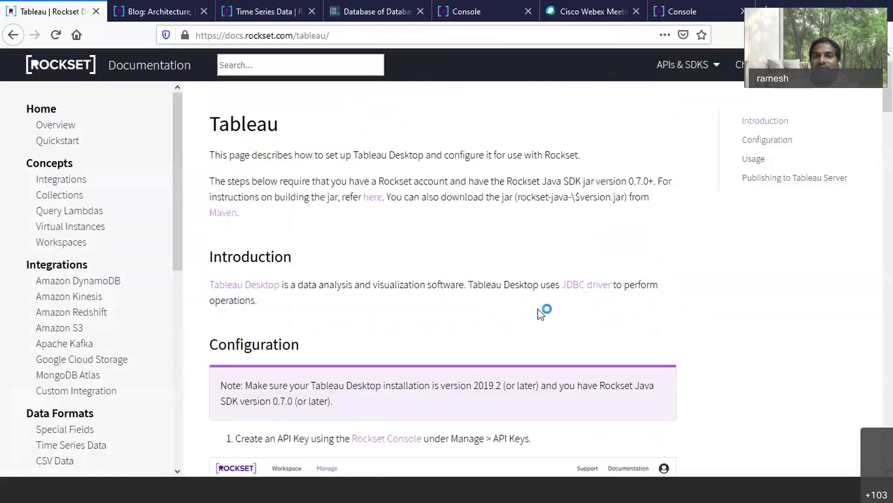
{"action": "scroll", "coordinate": [230, 211], "scroll_direction": "up", "scroll_amount": 1}
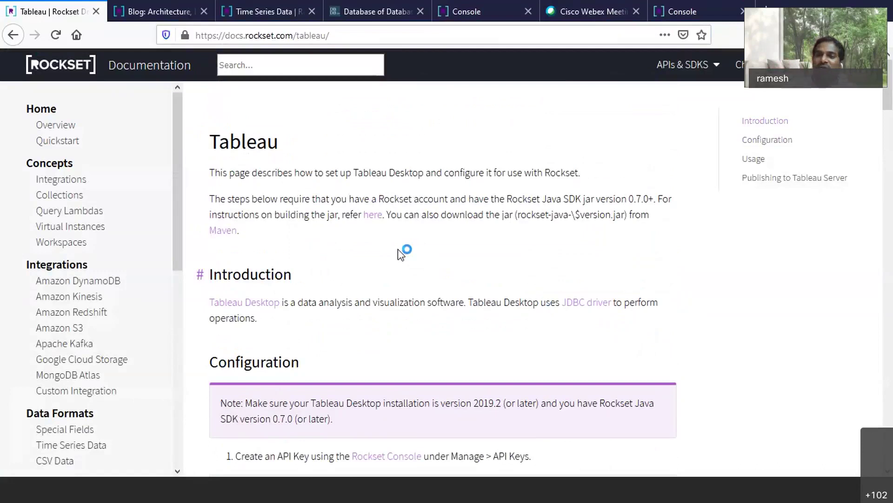
Open the jar-building instructions linked in the documentation and review the rockset-java-client README's requirements, installation, usage and JDBC sections
{"action": "left_click", "coordinate": [373, 218]}
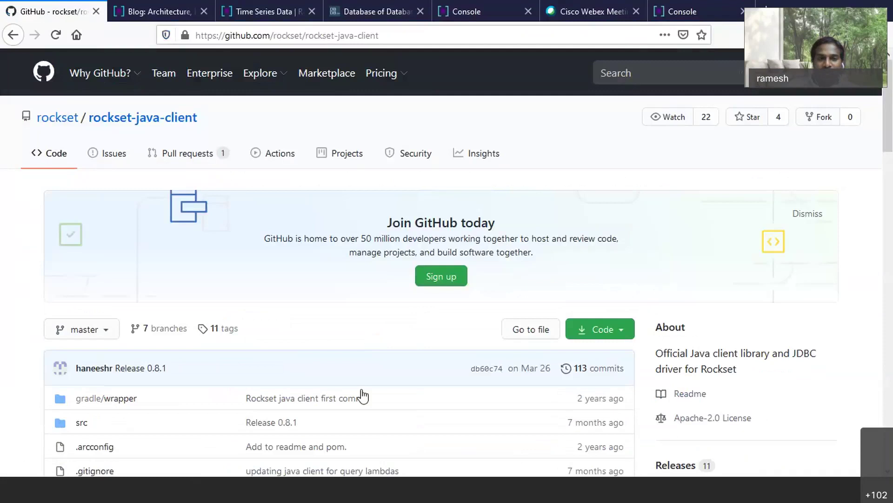
{"action": "scroll", "coordinate": [364, 396], "scroll_direction": "down", "scroll_amount": 5}
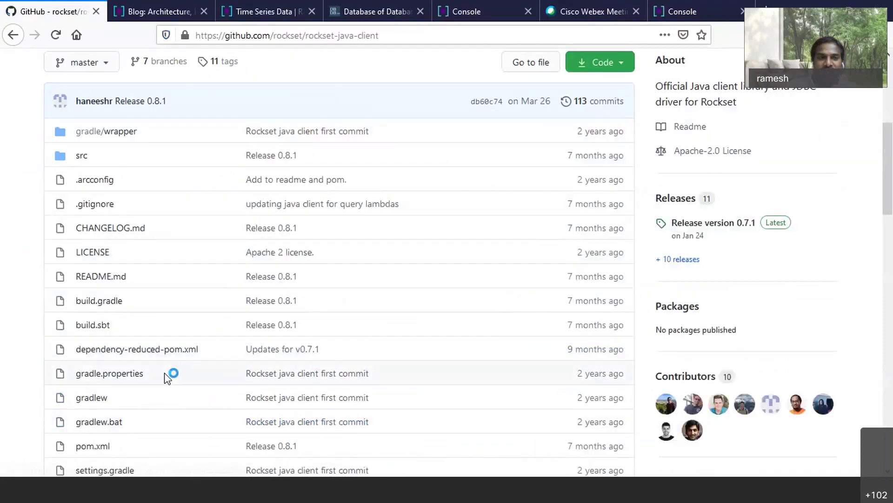
{"action": "scroll", "coordinate": [444, 324], "scroll_direction": "down", "scroll_amount": 3}
{"action": "scroll", "coordinate": [443, 324], "scroll_direction": "down", "scroll_amount": 3}
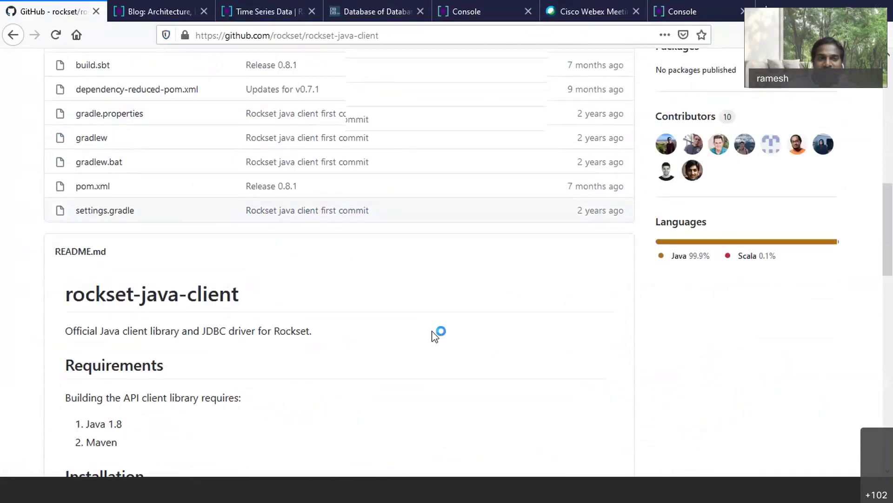
{"action": "scroll", "coordinate": [158, 184], "scroll_direction": "down", "scroll_amount": 6}
{"action": "scroll", "coordinate": [167, 311], "scroll_direction": "down", "scroll_amount": 2}
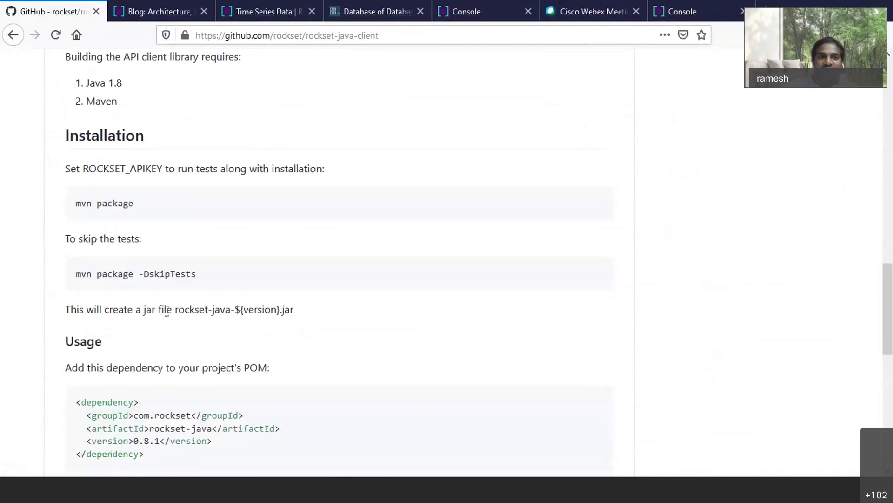
{"action": "scroll", "coordinate": [166, 311], "scroll_direction": "down", "scroll_amount": 3}
{"action": "scroll", "coordinate": [293, 333], "scroll_direction": "down", "scroll_amount": 4}
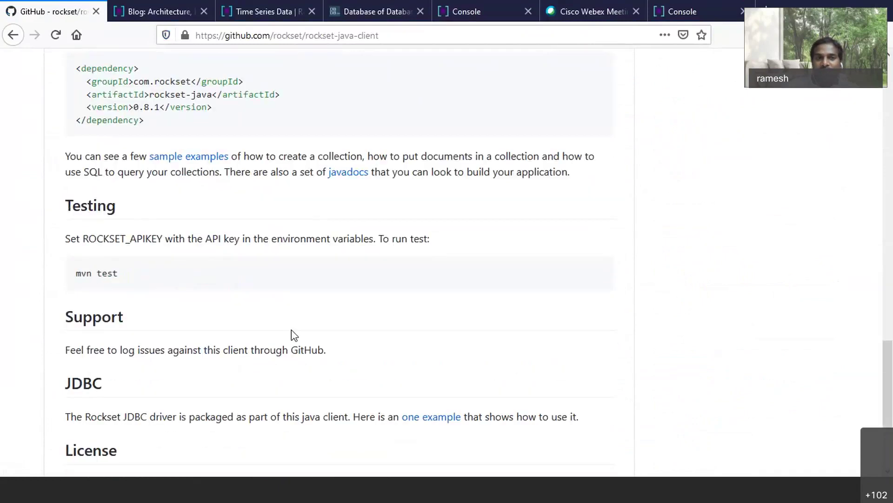
{"action": "scroll", "coordinate": [263, 312], "scroll_direction": "down", "scroll_amount": 3}
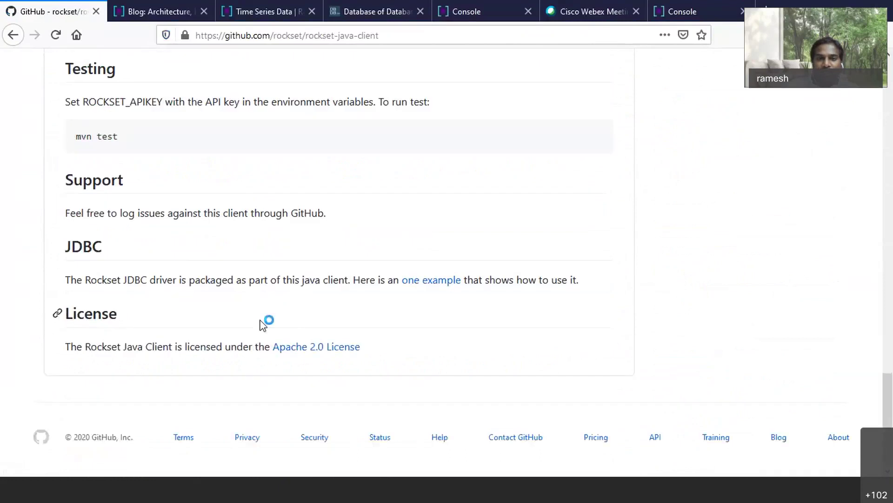
{"action": "scroll", "coordinate": [215, 300], "scroll_direction": "up", "scroll_amount": 3}
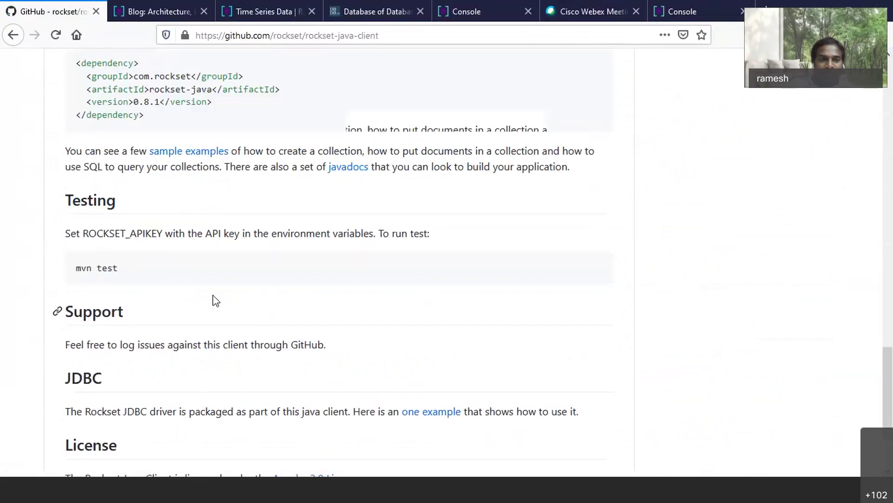
{"action": "scroll", "coordinate": [178, 228], "scroll_direction": "up", "scroll_amount": 2}
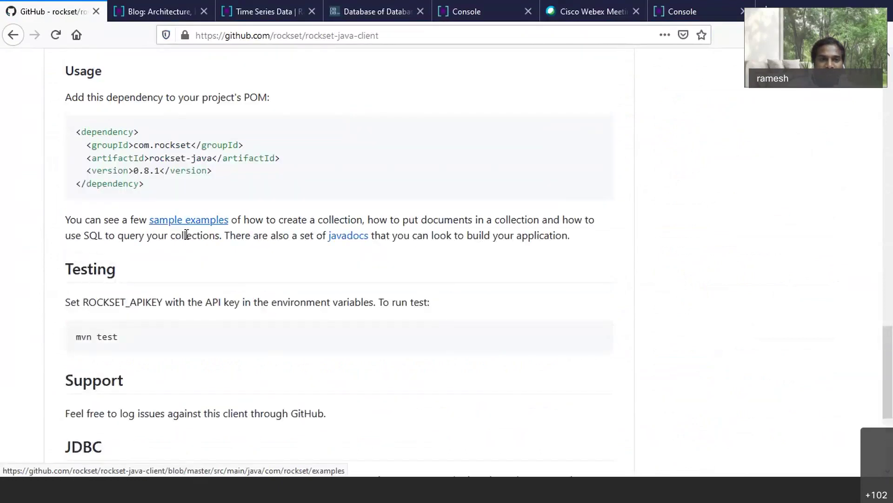
{"action": "scroll", "coordinate": [183, 233], "scroll_direction": "up", "scroll_amount": 3}
{"action": "scroll", "coordinate": [106, 134], "scroll_direction": "up", "scroll_amount": 3}
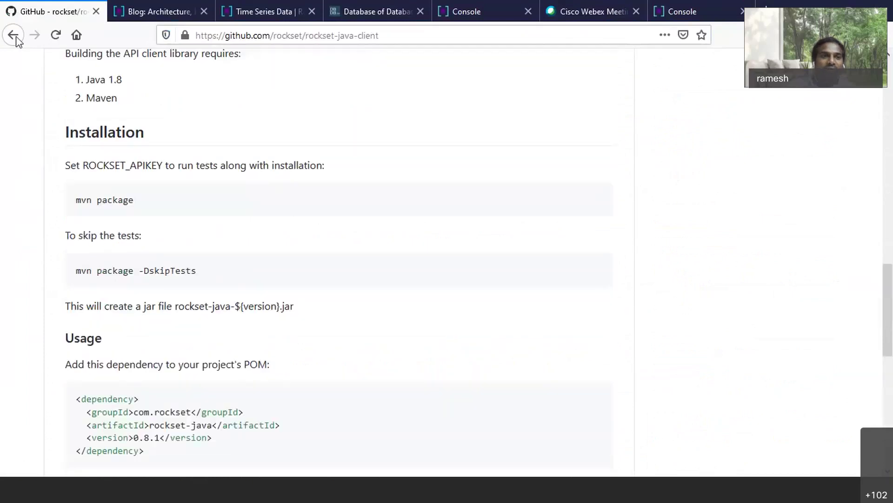
Return to the Tableau documentation, follow its Maven link and select rockset-java-0.8.1.jar in the 0.8.1 release folder
{"action": "left_click", "coordinate": [14, 36]}
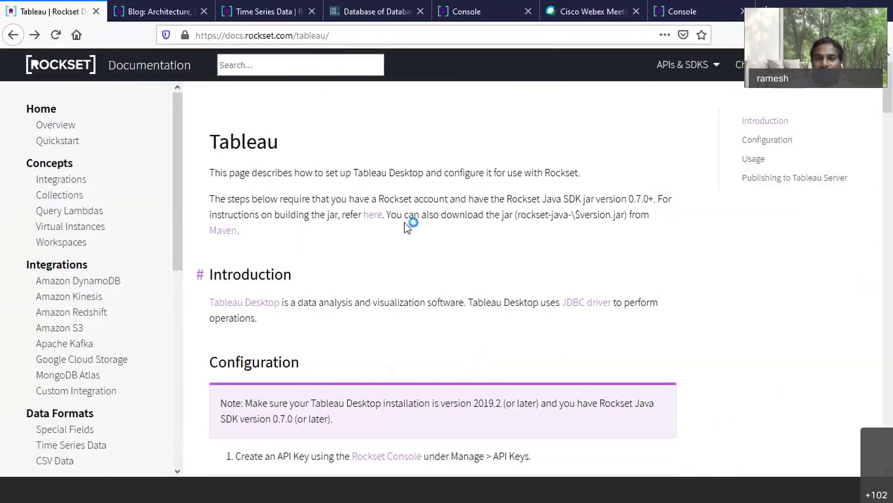
{"action": "left_click", "coordinate": [225, 233]}
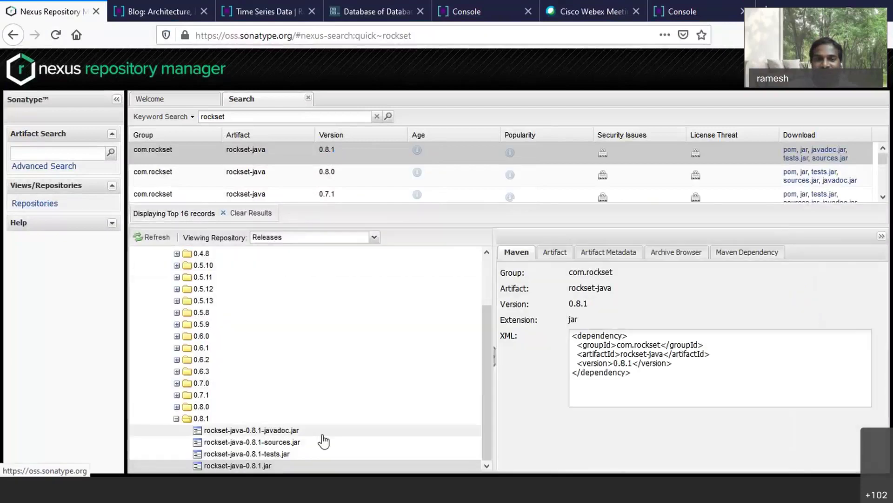
{"action": "left_click", "coordinate": [258, 466]}
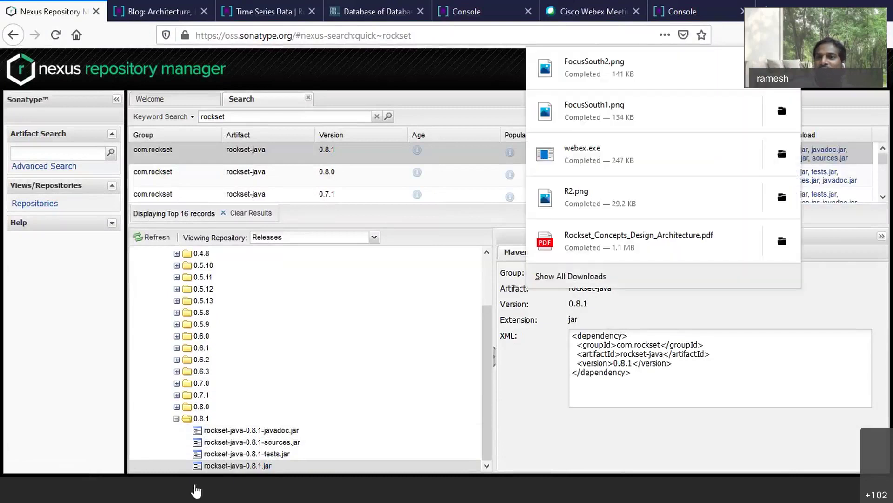
{"action": "left_click", "coordinate": [249, 465]}
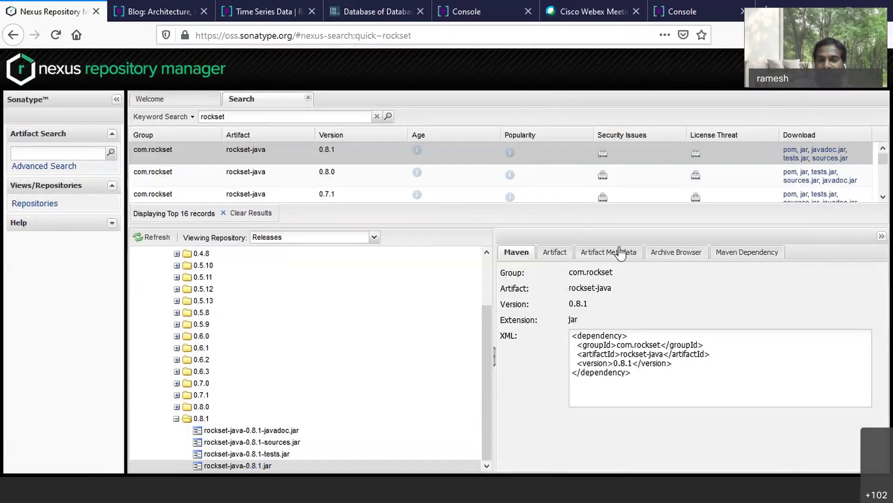
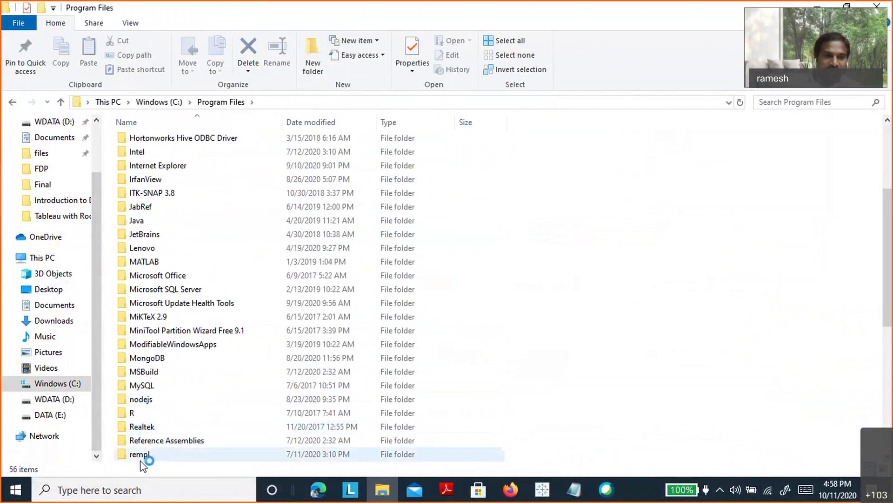
Open the Tableau Drivers folder in Program Files and compare its Rockset jar with rockset-java-0.8.1.jar in the Nexus repository
{"action": "scroll", "coordinate": [602, 372], "scroll_direction": "down", "scroll_amount": 2}
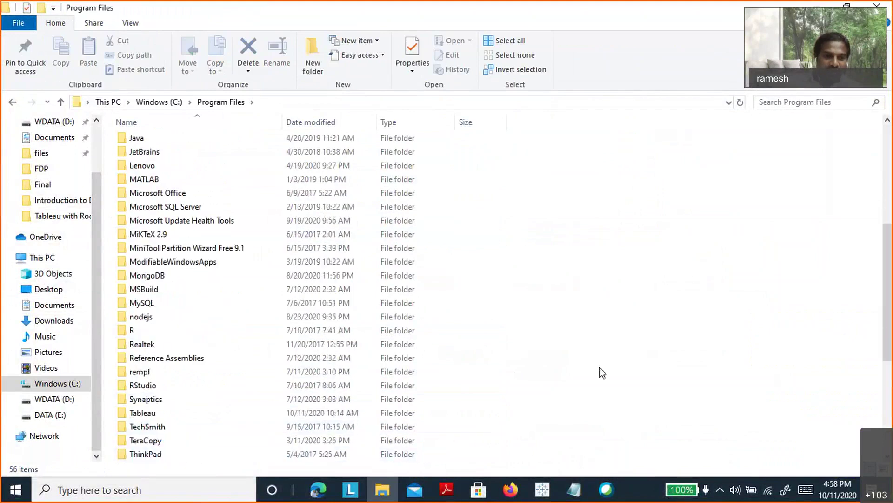
{"action": "double_click", "coordinate": [143, 413]}
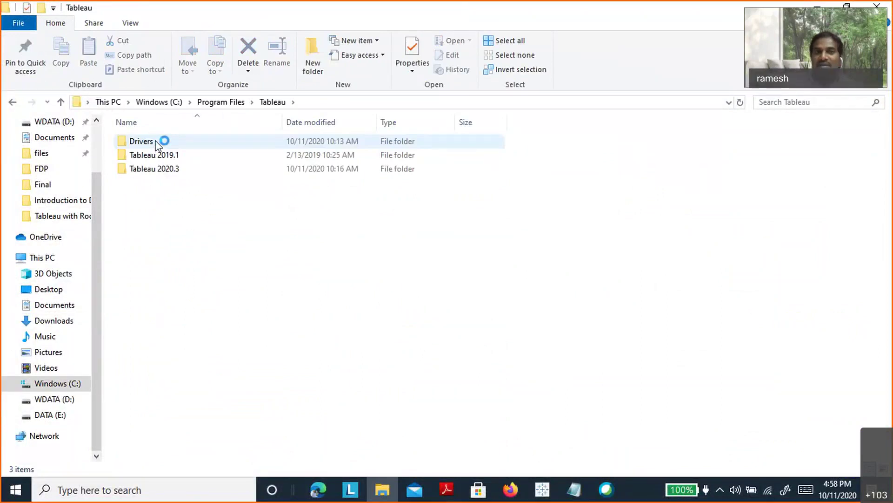
{"action": "double_click", "coordinate": [155, 142]}
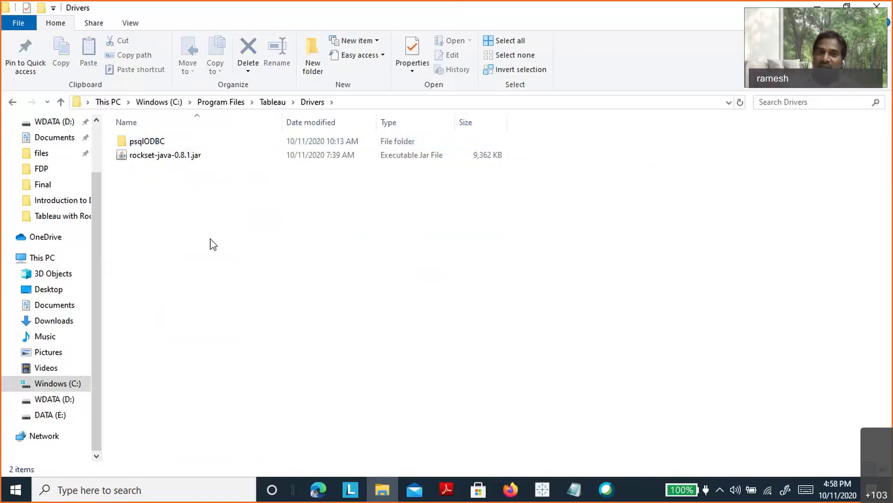
{"action": "key", "text": "alt+Tab"}
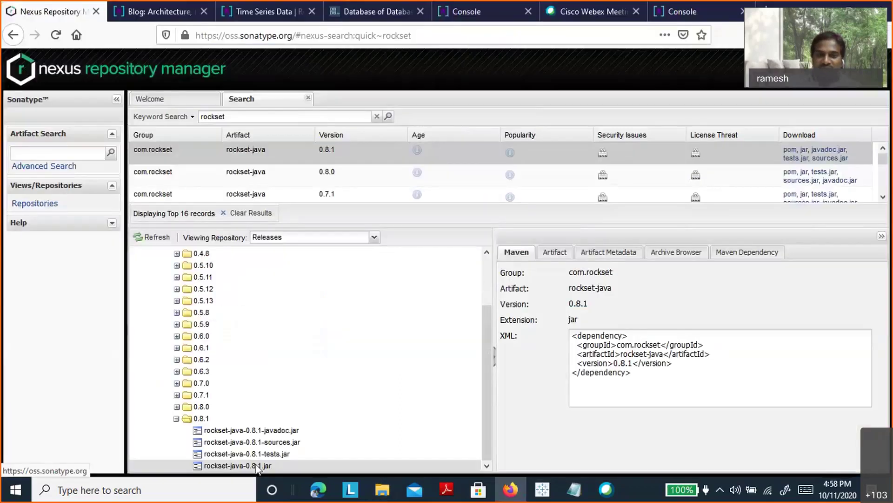
{"action": "key", "text": "alt+Tab"}
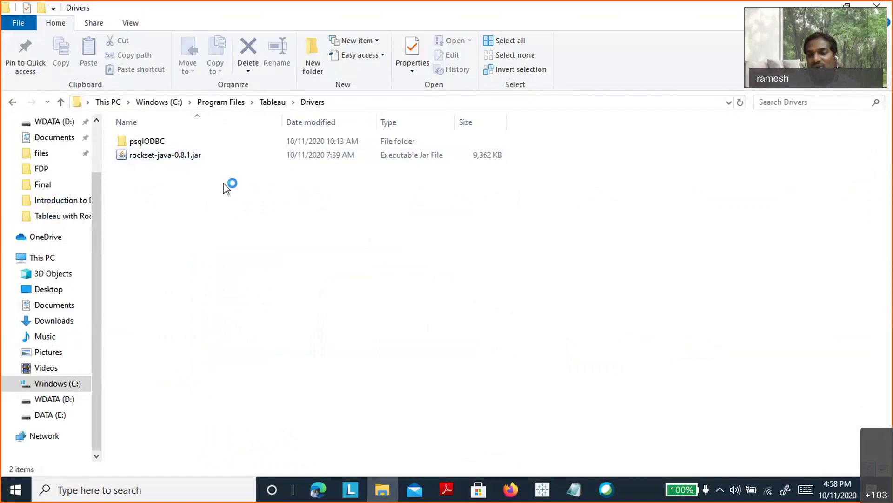
{"action": "key", "text": "alt+Tab"}
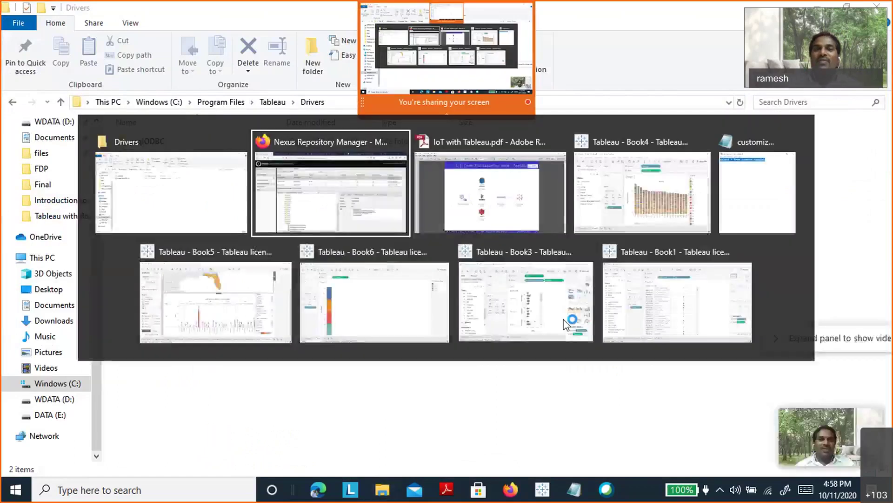
{"action": "key", "text": "alt+Tab"}
{"action": "key", "text": "alt+Tab"}
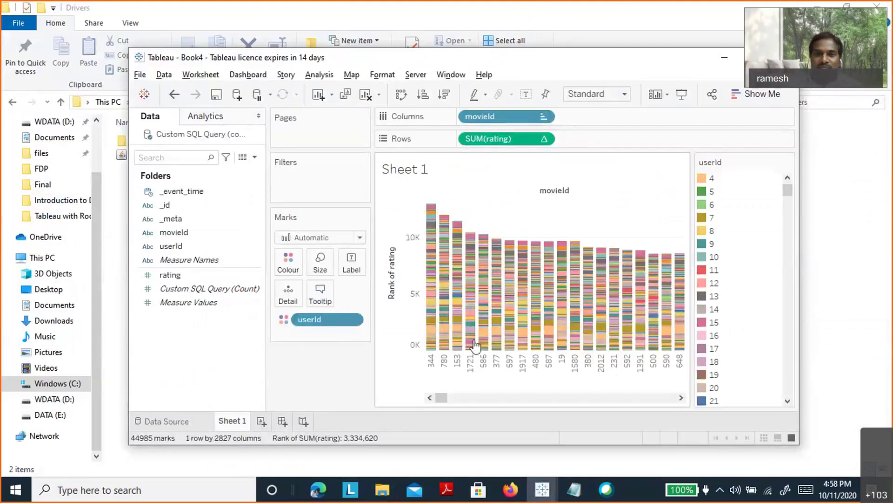
{"action": "left_click", "coordinate": [19, 494]}
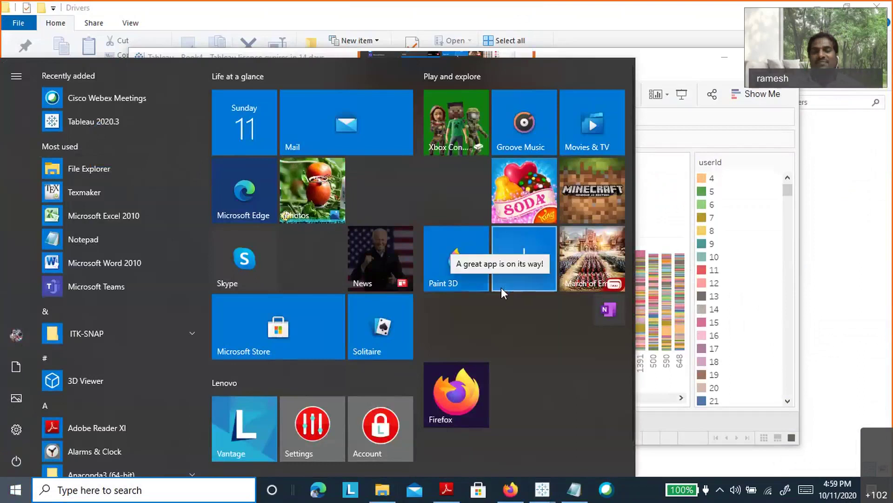
{"action": "key", "text": "Escape"}
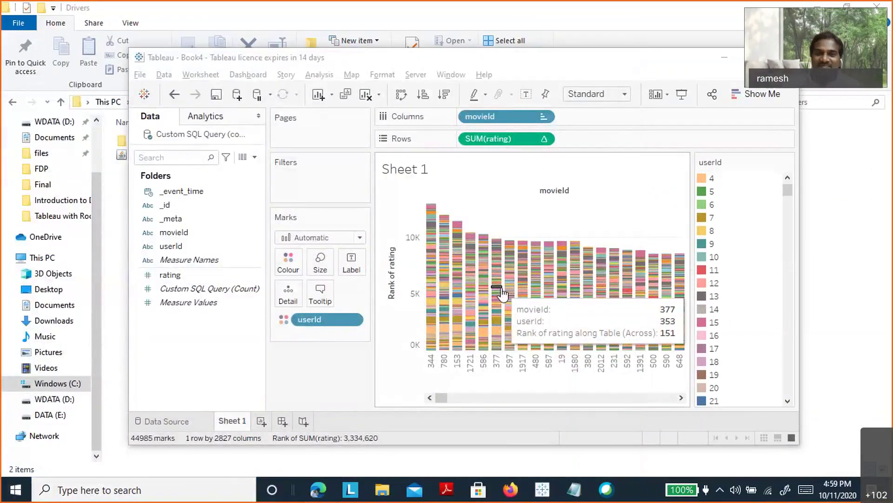
{"action": "key", "text": "alt+Tab"}
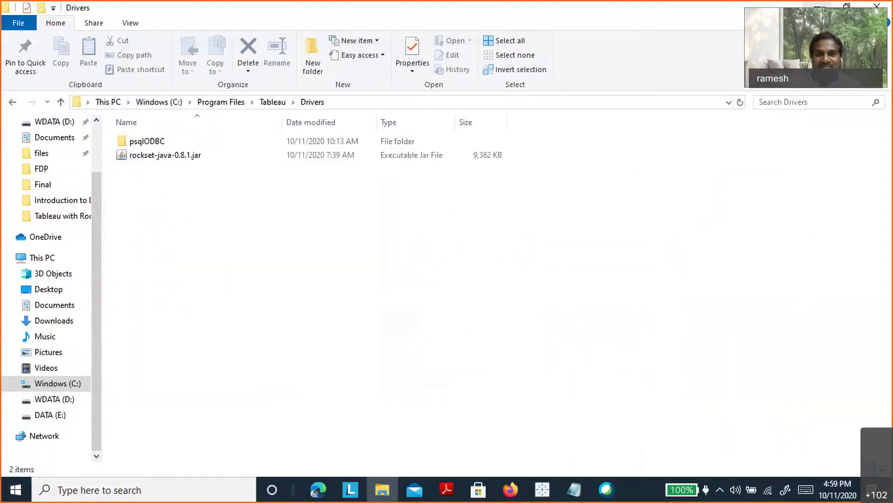
{"action": "key", "text": "alt+Tab"}
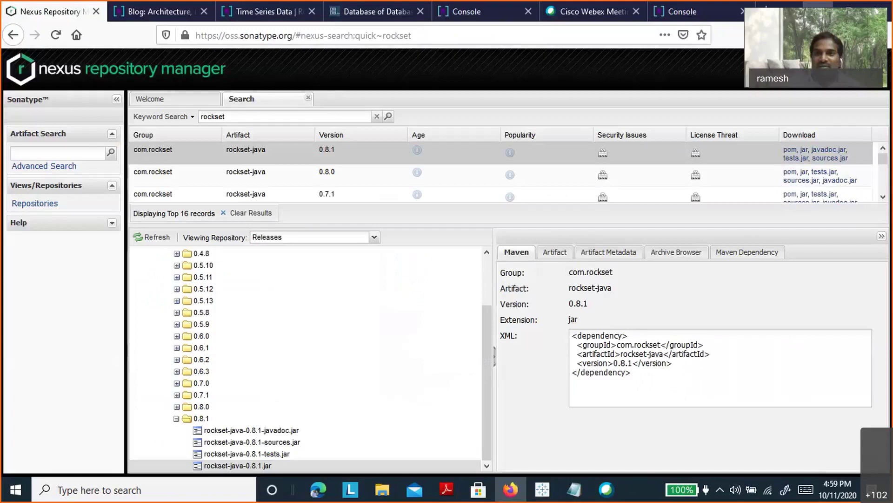
{"action": "left_click", "coordinate": [685, 12]}
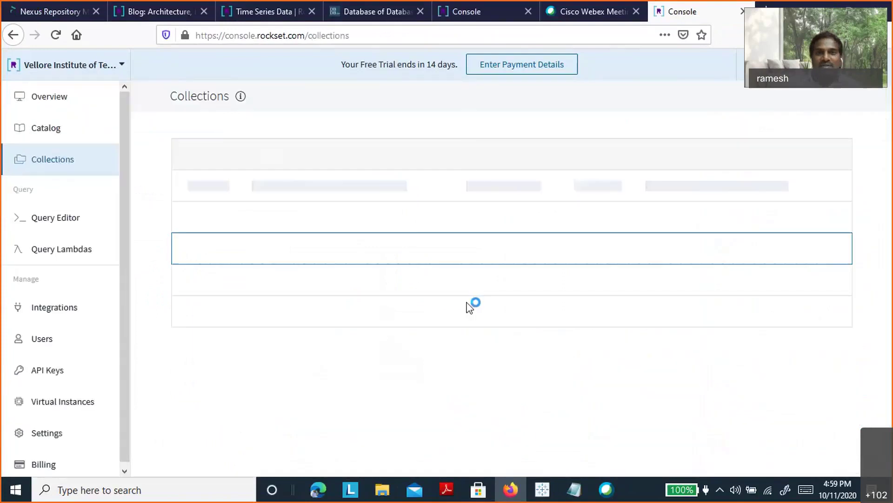
{"action": "key", "text": "alt+Tab"}
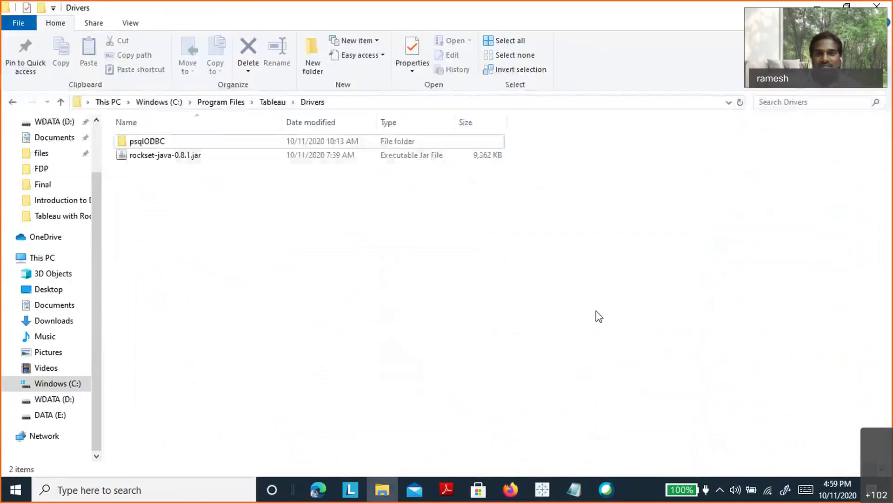
Launch a new Tableau Desktop window alongside the open workbooks and continue the product trial
{"action": "left_click", "coordinate": [544, 497]}
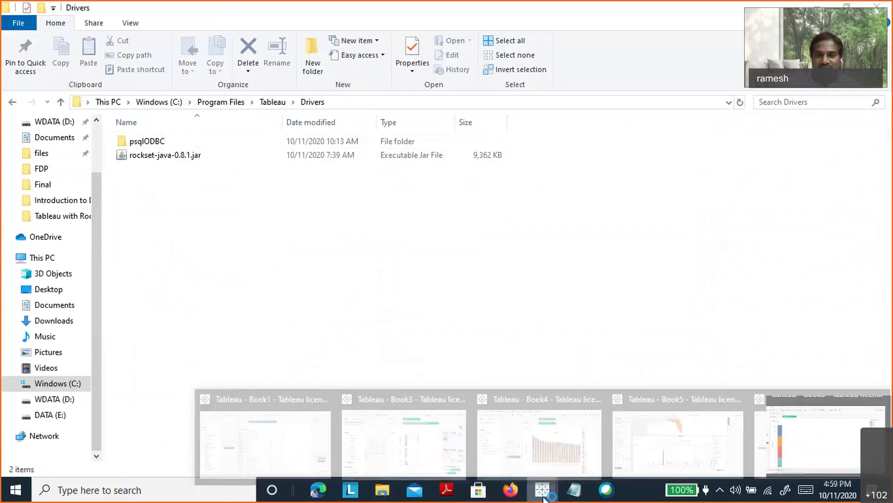
{"action": "left_click", "coordinate": [544, 497]}
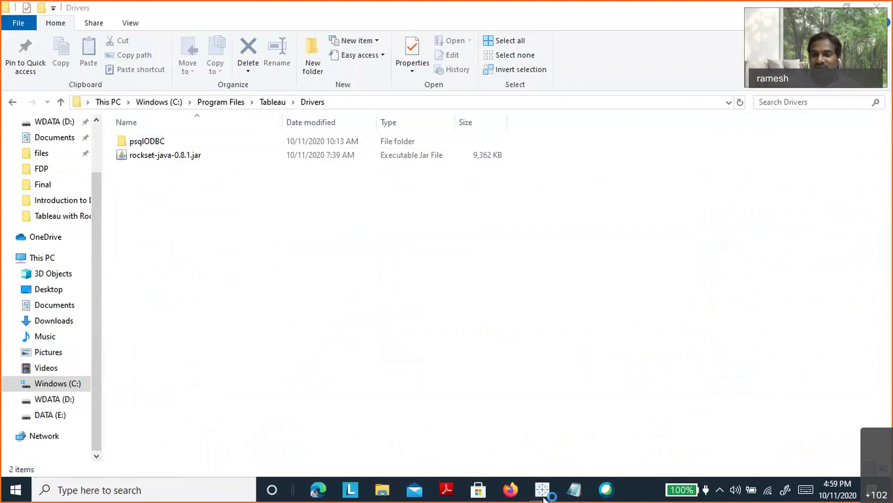
{"action": "left_click", "coordinate": [544, 497]}
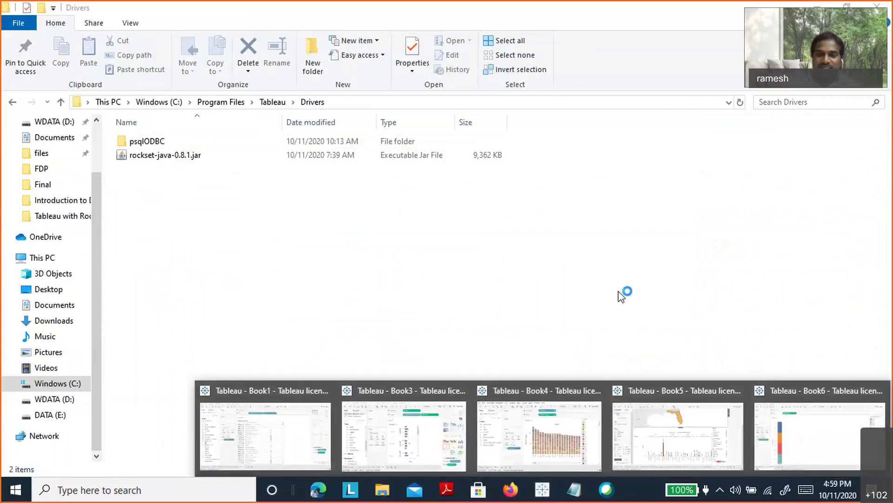
{"action": "mouse_move", "coordinate": [653, 451]}
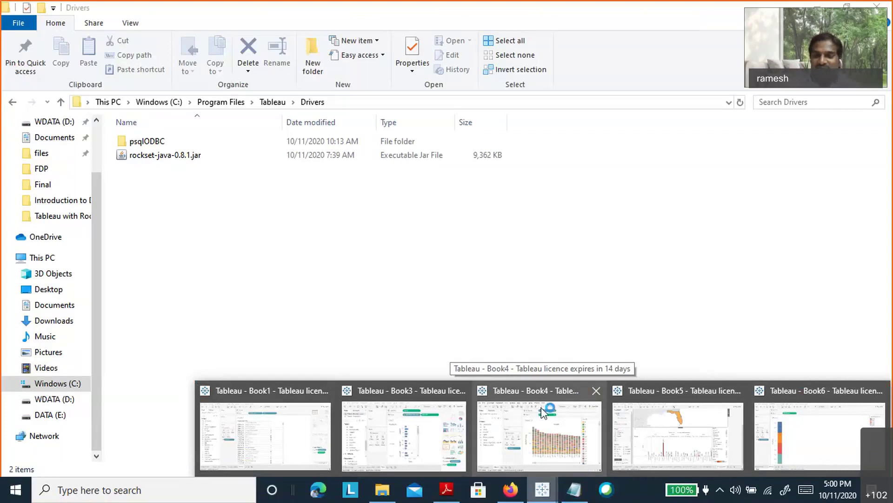
{"action": "left_click", "coordinate": [565, 491]}
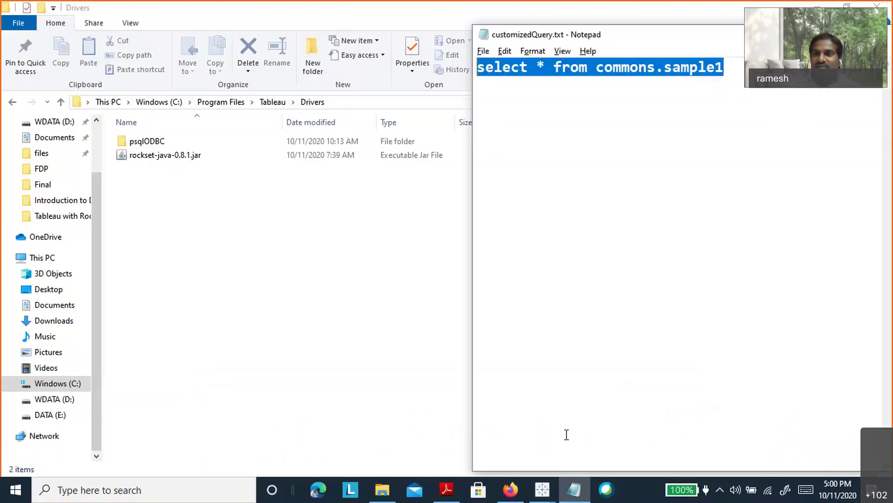
{"action": "key", "text": "alt+Tab"}
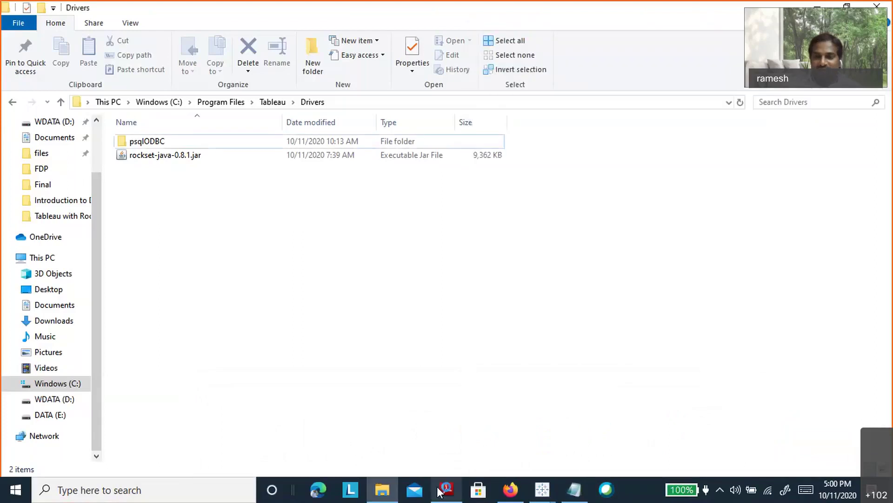
{"action": "mouse_move", "coordinate": [542, 490]}
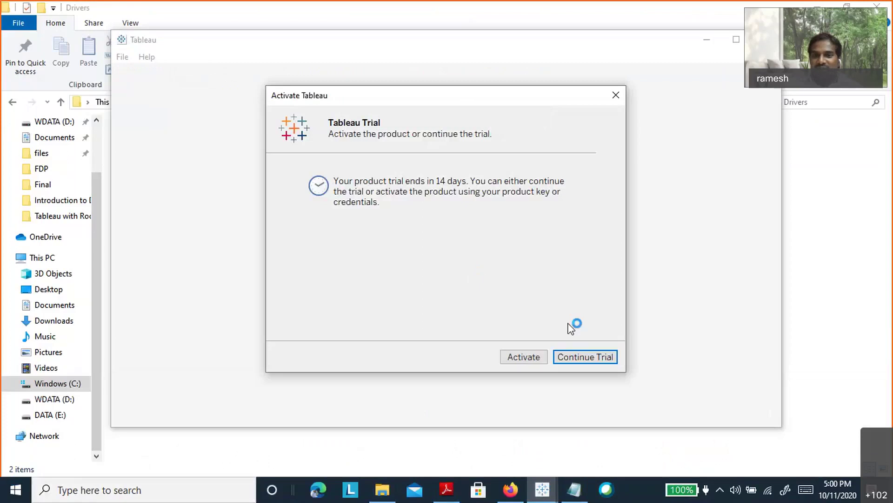
{"action": "left_click", "coordinate": [587, 357]}
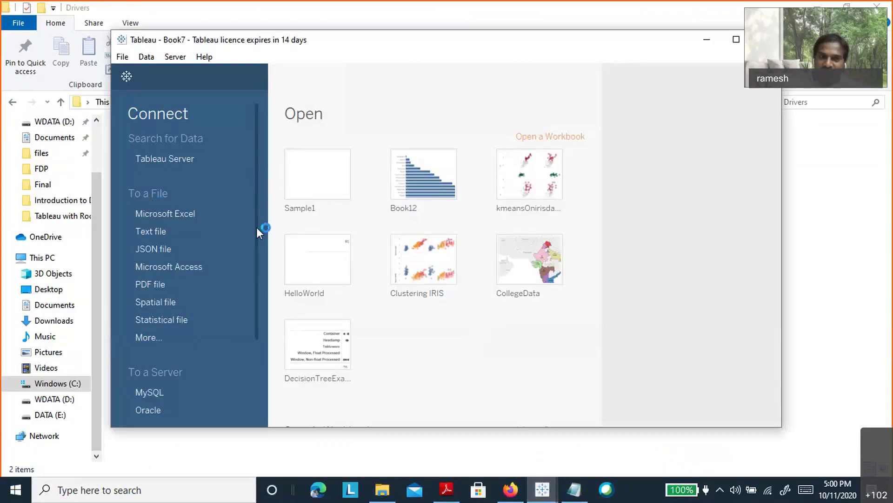
Start an Other Databases (JDBC) connection from the full list of server connectors and clear its URL
{"action": "left_click_drag", "start_coordinate": [256, 227], "coordinate": [256, 319]}
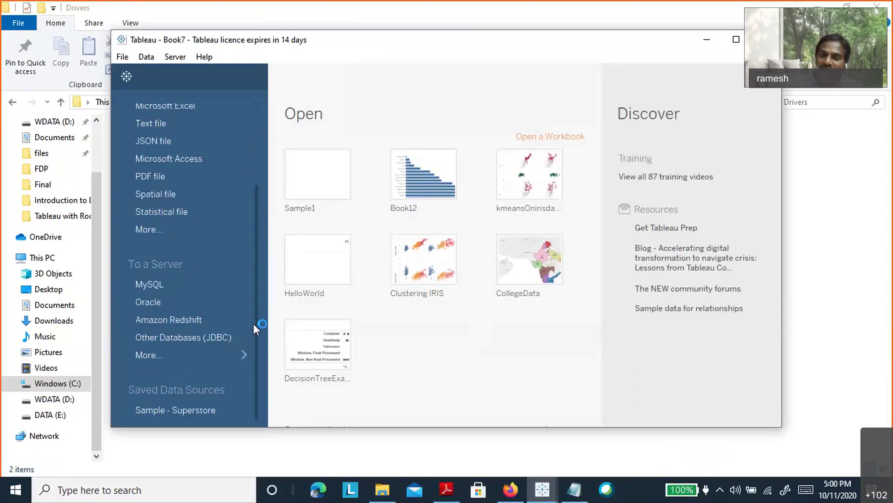
{"action": "left_click", "coordinate": [187, 359]}
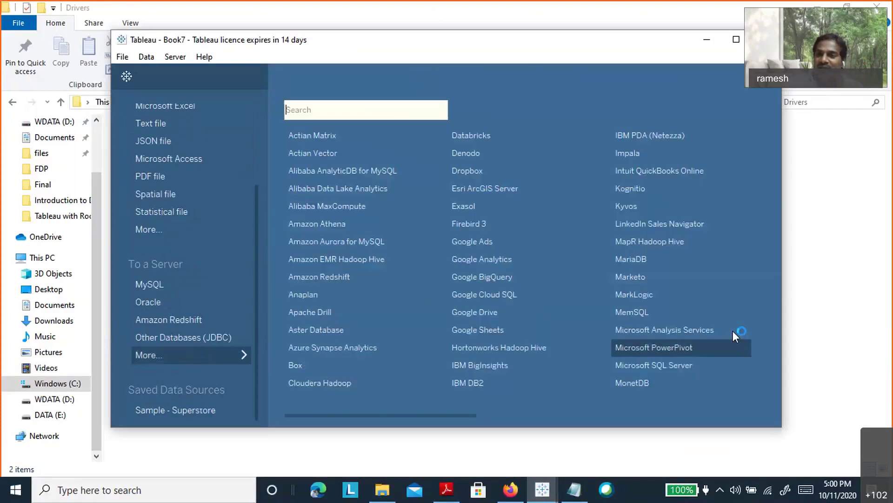
{"action": "scroll", "coordinate": [535, 375], "scroll_direction": "down", "scroll_amount": 5}
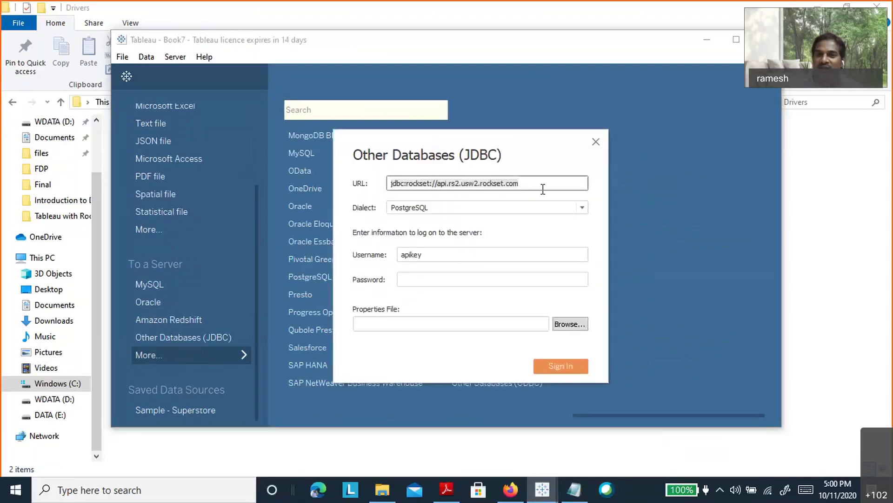
{"action": "key", "text": "BackSpace"}
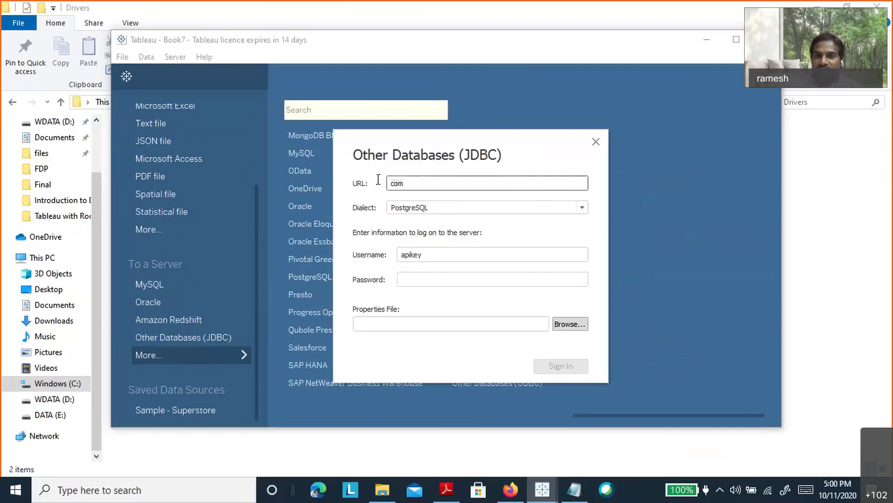
{"action": "key", "text": "Delete"}
{"action": "key", "text": "Delete"}
{"action": "key", "text": "Delete"}
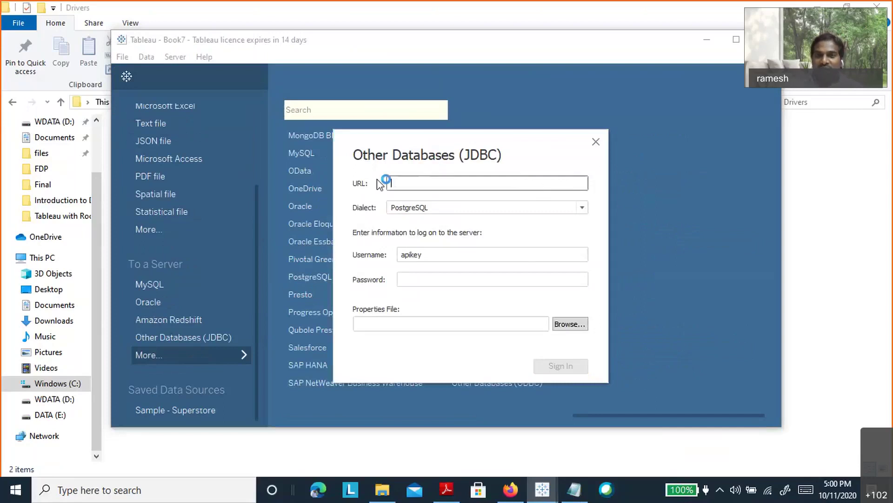
Switch to Firefox and go back from the Nexus repository page to Rockset's Tableau documentation
{"action": "key", "text": "alt+Tab"}
{"action": "key", "text": "alt+Tab"}
{"action": "key", "text": "alt+Tab"}
{"action": "key", "text": "alt+Tab"}
{"action": "key", "text": "alt+Tab"}
{"action": "key", "text": "alt+Tab"}
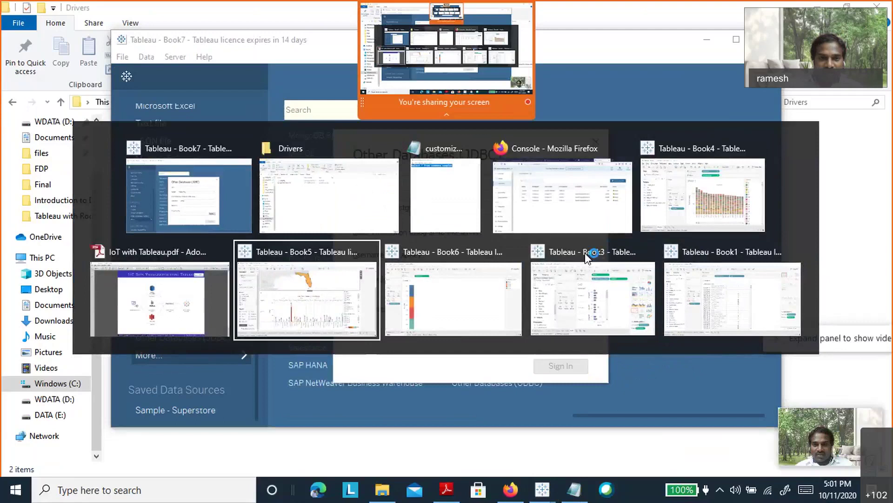
{"action": "key", "text": "alt+shift+Tab"}
{"action": "key", "text": "alt+shift+Tab"}
{"action": "key", "text": "alt+shift+Tab"}
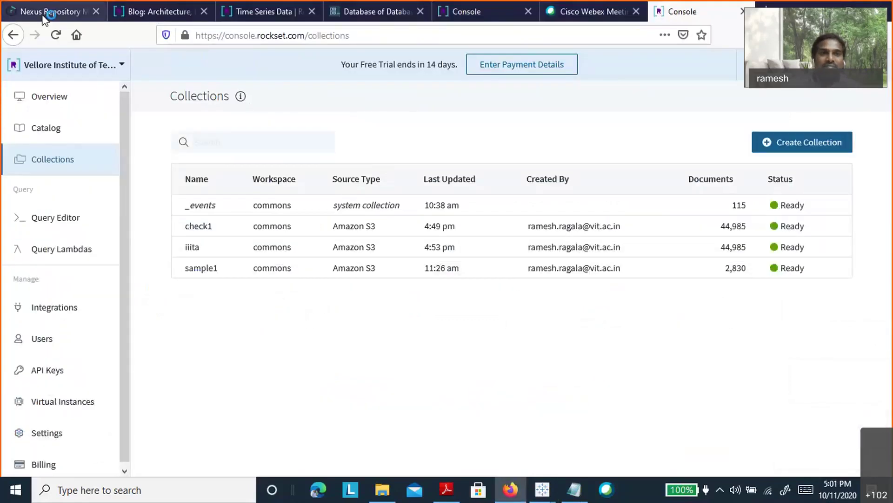
{"action": "left_click", "coordinate": [29, 15]}
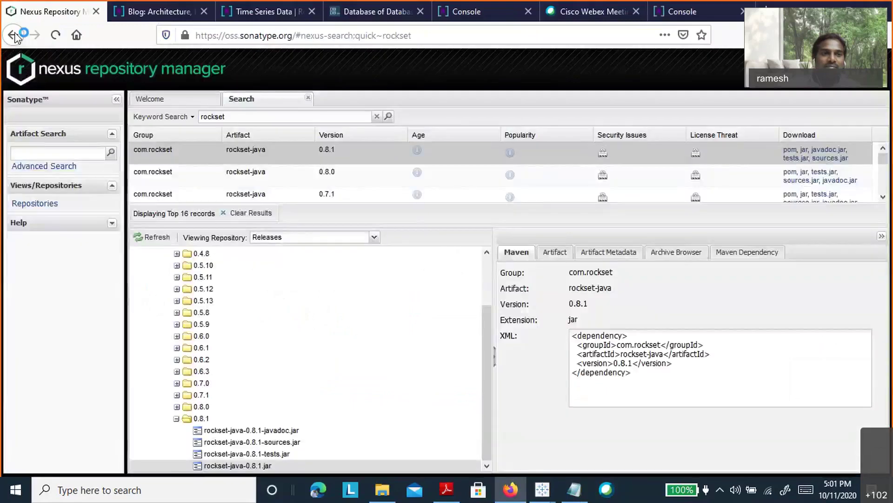
{"action": "left_click", "coordinate": [14, 36]}
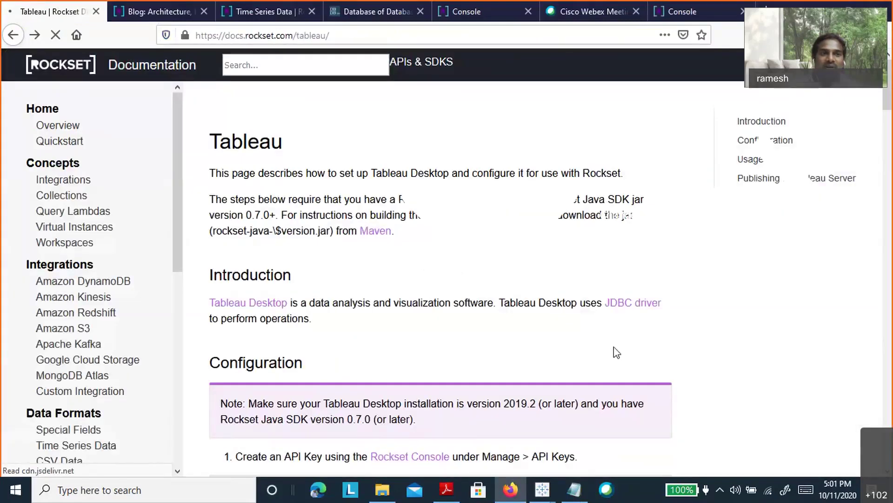
Copy jdbc:rockset://api.rs2.usw2.rockset.com from the documentation's connection settings and paste it as the JDBC connection URL in Tableau Book7
{"action": "scroll", "coordinate": [517, 367], "scroll_direction": "down", "scroll_amount": 1}
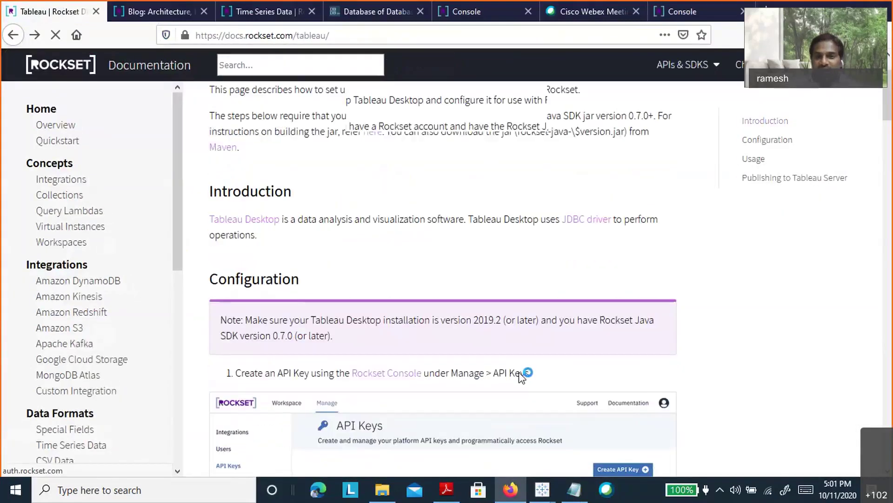
{"action": "scroll", "coordinate": [521, 376], "scroll_direction": "down", "scroll_amount": 2}
{"action": "scroll", "coordinate": [525, 392], "scroll_direction": "down", "scroll_amount": 4}
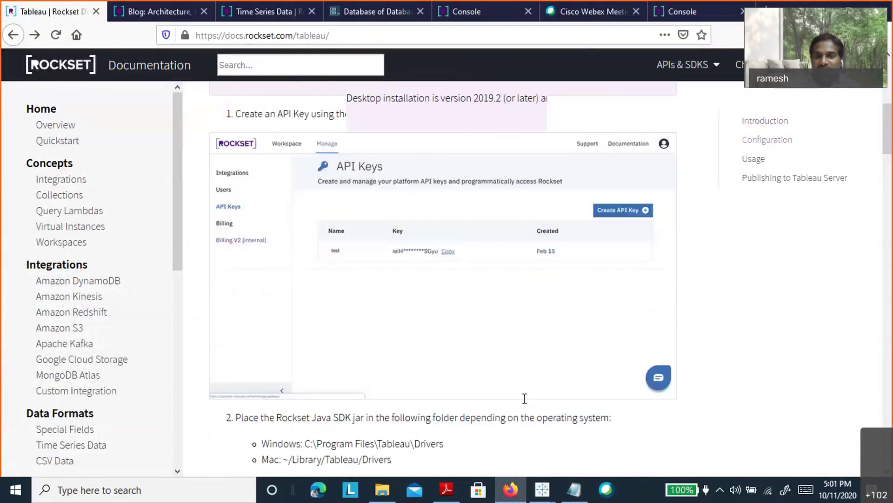
{"action": "scroll", "coordinate": [524, 398], "scroll_direction": "down", "scroll_amount": 3}
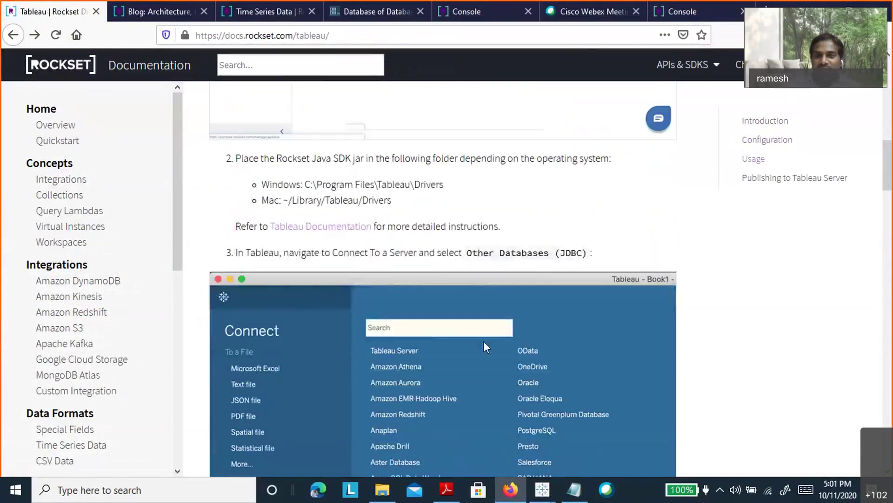
{"action": "scroll", "coordinate": [523, 402], "scroll_direction": "down", "scroll_amount": 5}
{"action": "scroll", "coordinate": [523, 403], "scroll_direction": "down", "scroll_amount": 4}
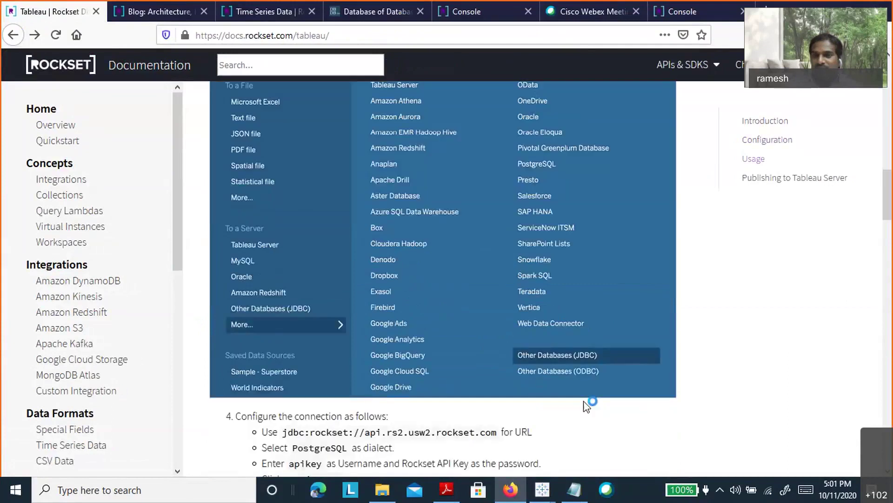
{"action": "scroll", "coordinate": [526, 396], "scroll_direction": "down", "scroll_amount": 2}
{"action": "scroll", "coordinate": [525, 396], "scroll_direction": "down", "scroll_amount": 2}
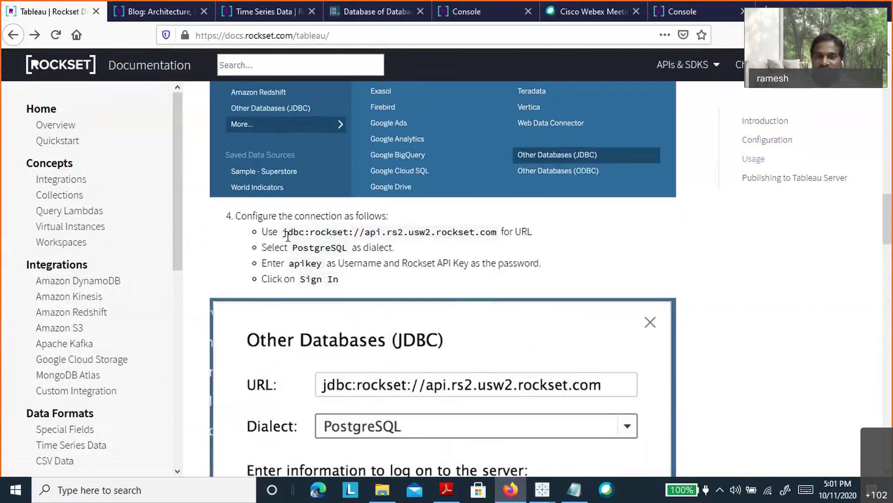
{"action": "left_click_drag", "start_coordinate": [283, 234], "coordinate": [502, 255]}
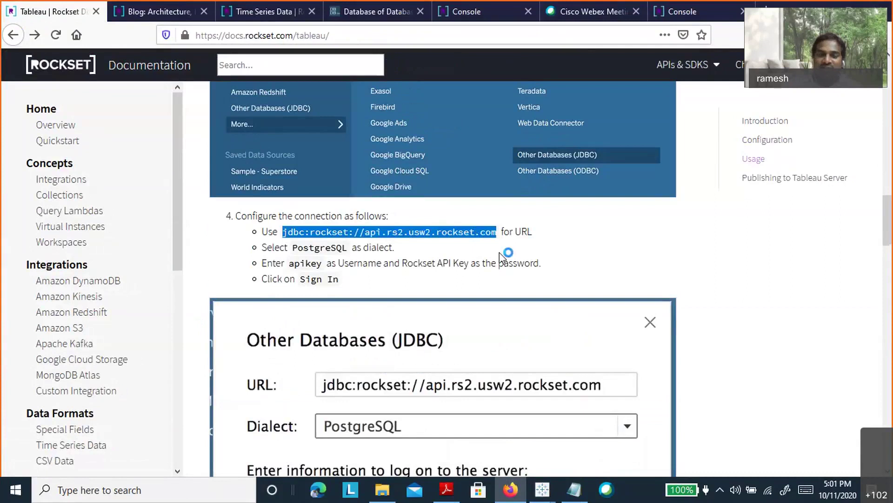
{"action": "right_click", "coordinate": [486, 238]}
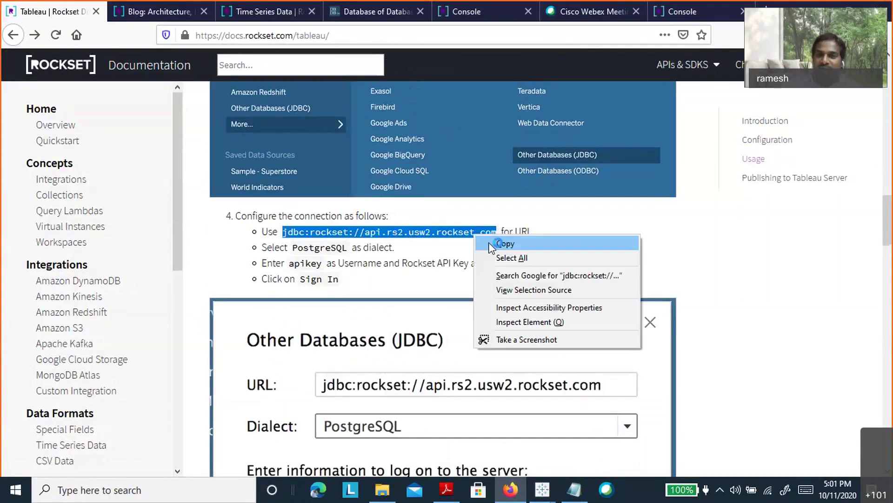
{"action": "left_click", "coordinate": [501, 244]}
{"action": "key", "text": "alt+Tab"}
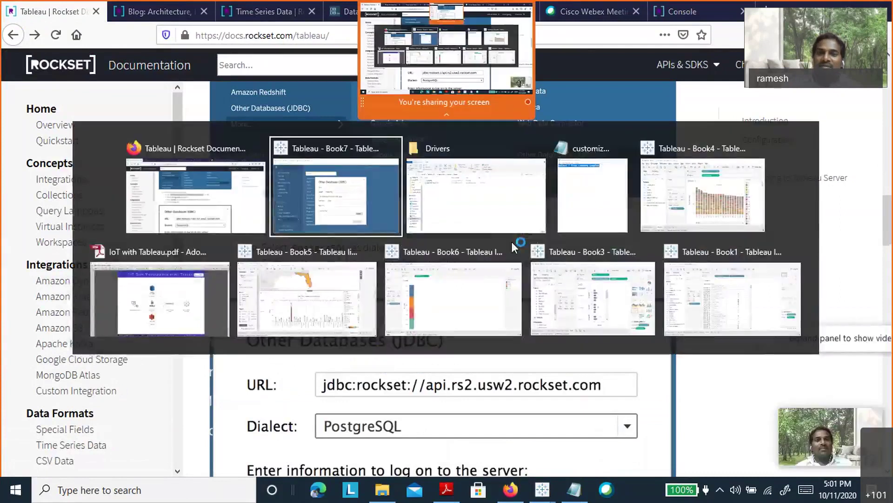
{"action": "key", "text": "ctrl+v"}
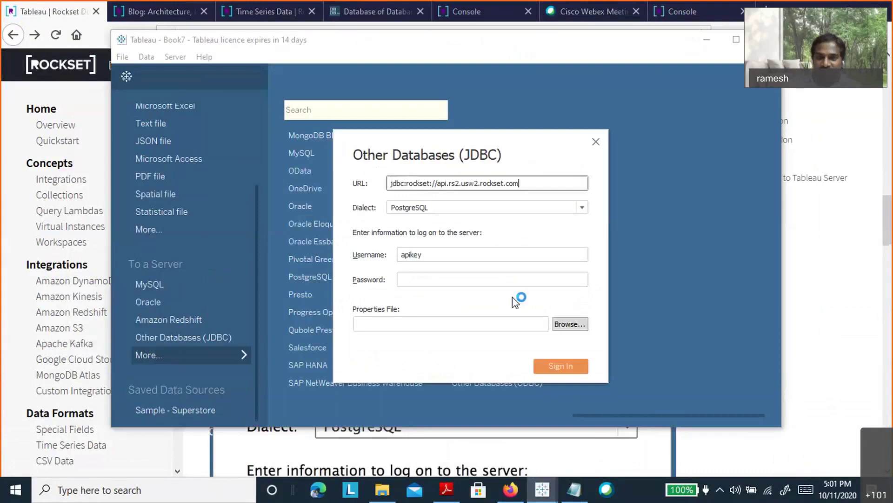
Set the JDBC connection's dialect to PostgreSQL and re-enter apikey as its username
{"action": "left_click", "coordinate": [582, 207]}
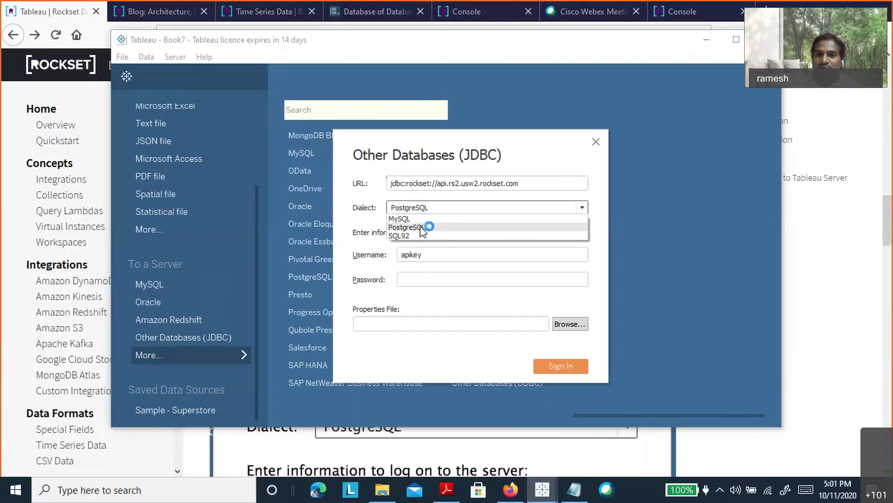
{"action": "left_click", "coordinate": [421, 227]}
{"action": "left_click", "coordinate": [399, 255]}
{"action": "key", "text": "Delete"}
{"action": "key", "text": "Delete"}
{"action": "key", "text": "Delete"}
{"action": "key", "text": "Delete"}
{"action": "key", "text": "Delete"}
{"action": "key", "text": "Delete"}
{"action": "type", "text": "apikey"}
Copy the existing API key from the Rockset console in Firefox, paste it as the Tableau connection password and sign in
{"action": "left_click", "coordinate": [410, 278]}
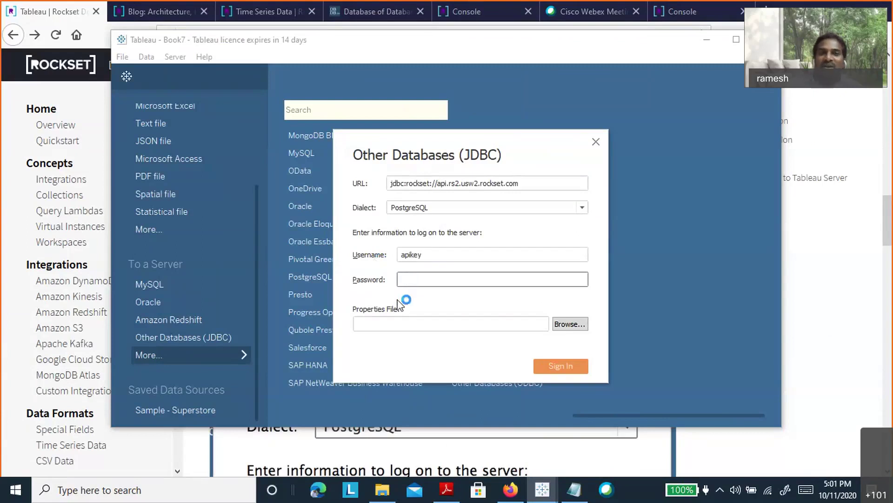
{"action": "key", "text": "alt+Tab"}
{"action": "key", "text": "ctrl+shift+Tab"}
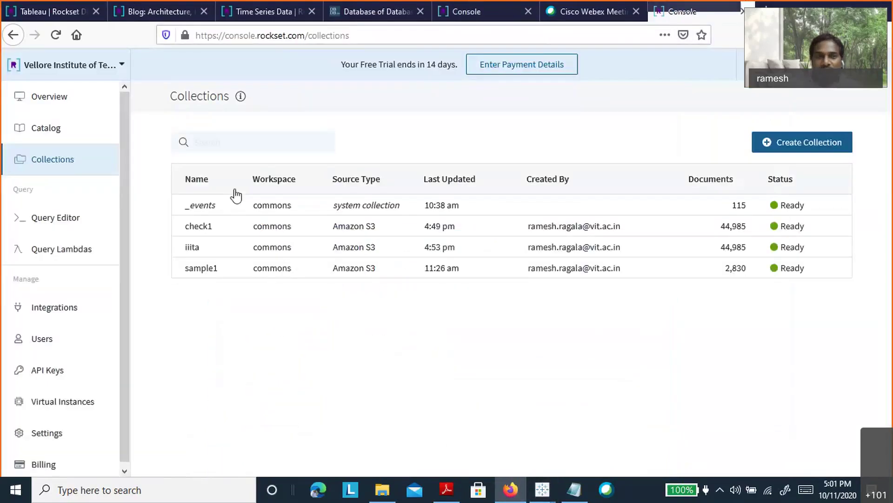
{"action": "left_click", "coordinate": [49, 371]}
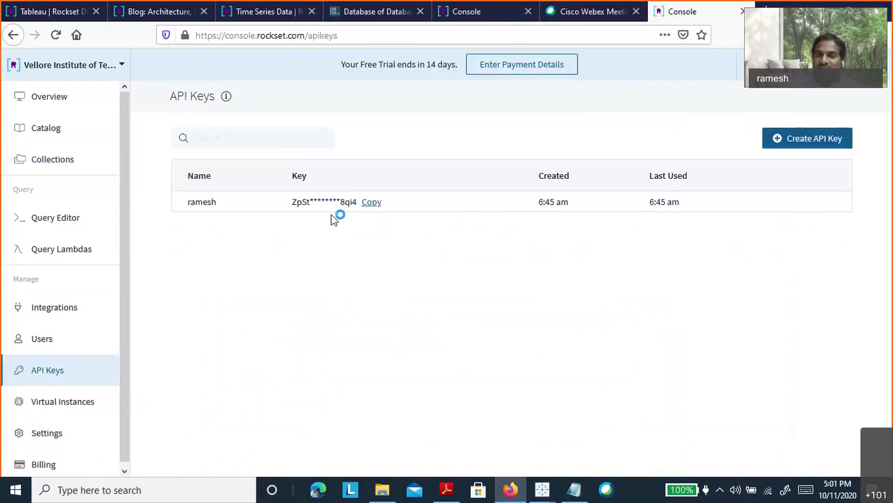
{"action": "left_click", "coordinate": [372, 202]}
{"action": "key", "text": "alt+Tab"}
{"action": "key", "text": "ctrl+v"}
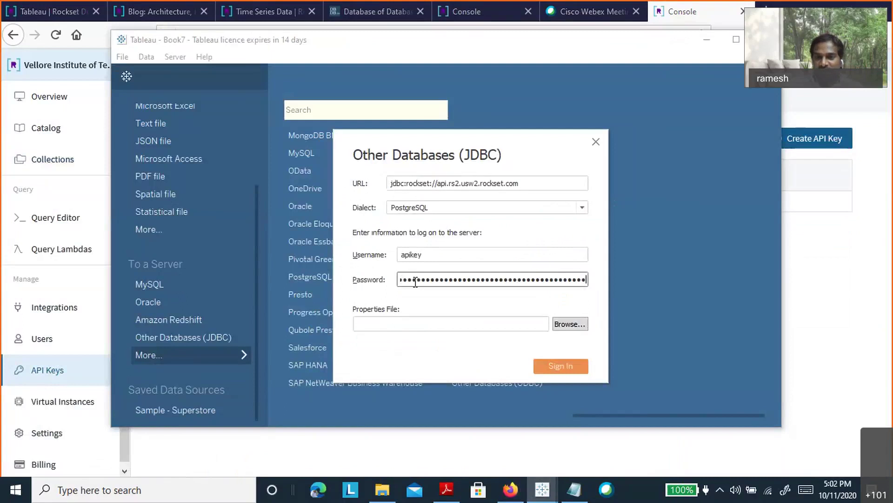
{"action": "left_click", "coordinate": [556, 366]}
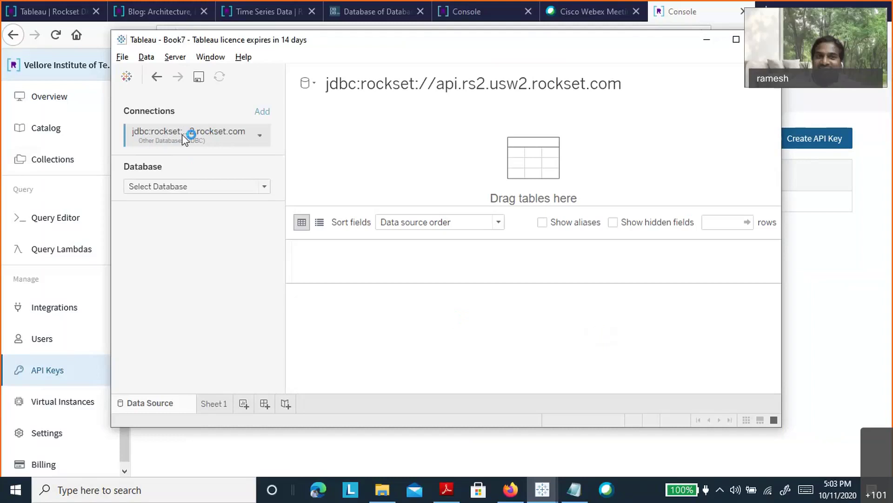
Choose the rockset database and the commons schema for the data source
{"action": "left_click", "coordinate": [265, 186]}
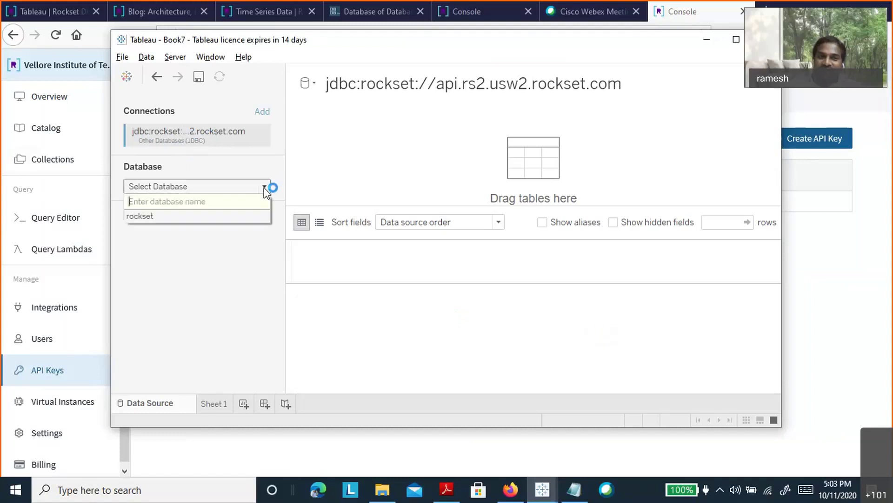
{"action": "left_click", "coordinate": [148, 217]}
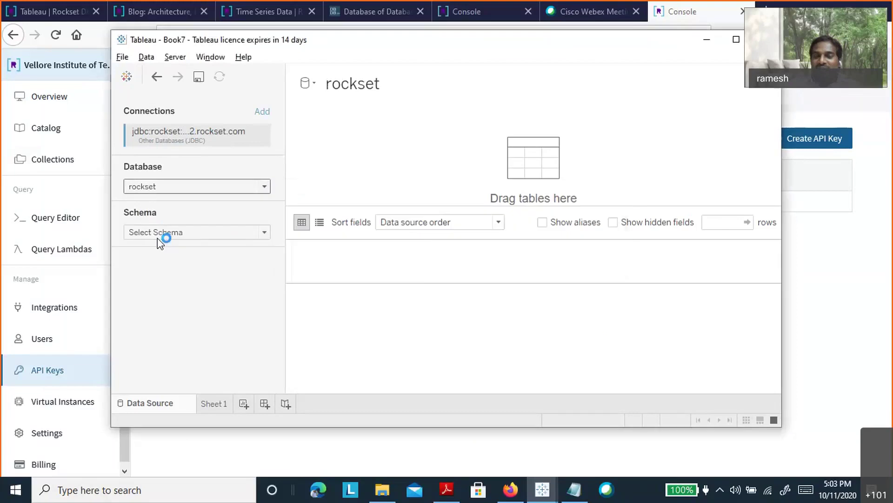
{"action": "left_click", "coordinate": [261, 235]}
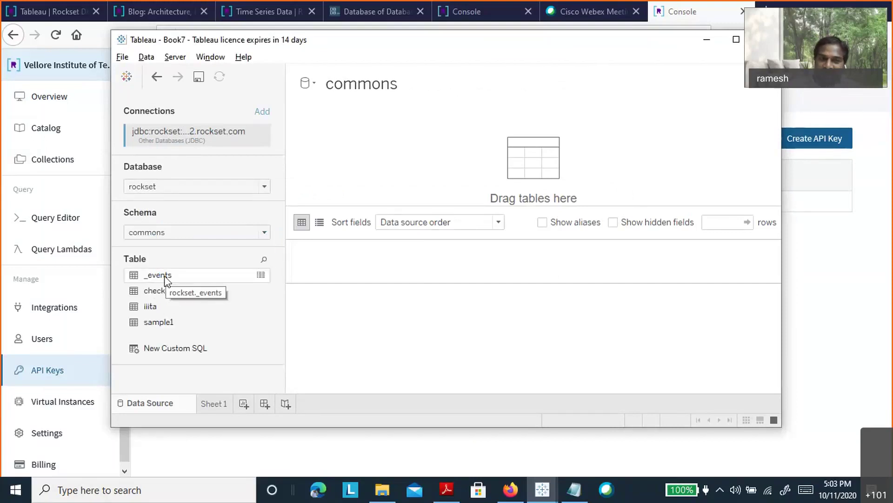
Add the iiita table to the data source canvas and update the preview to look through its rows
{"action": "double_click", "coordinate": [168, 276]}
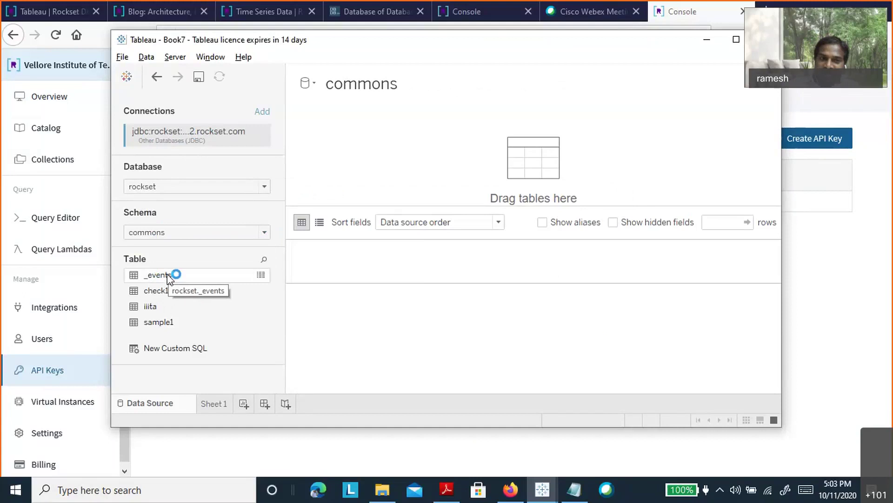
{"action": "double_click", "coordinate": [158, 307]}
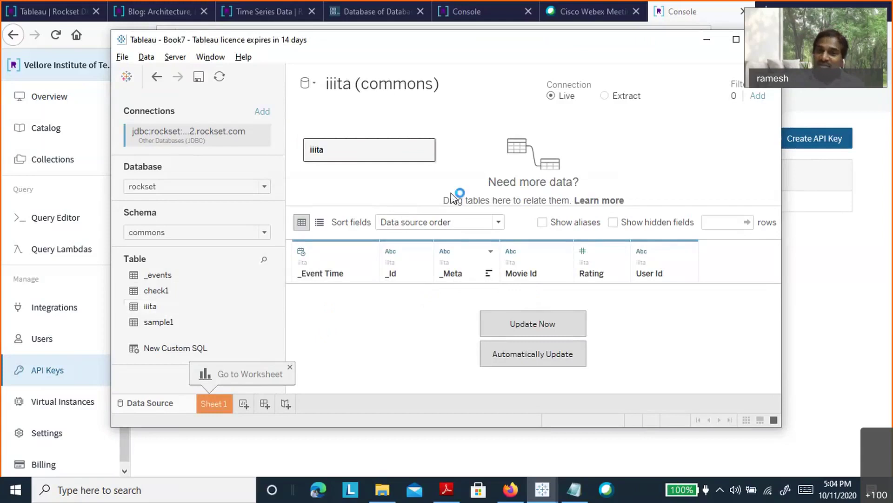
{"action": "left_click", "coordinate": [532, 325]}
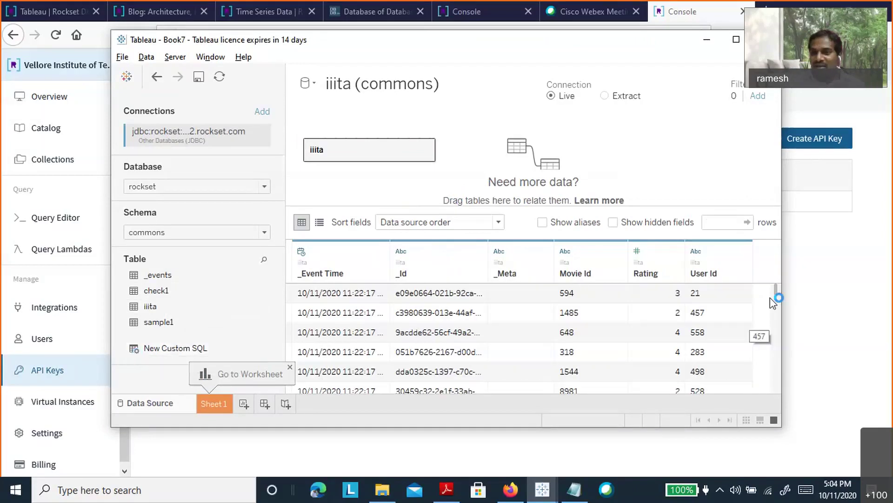
{"action": "left_click_drag", "start_coordinate": [775, 292], "coordinate": [775, 337]}
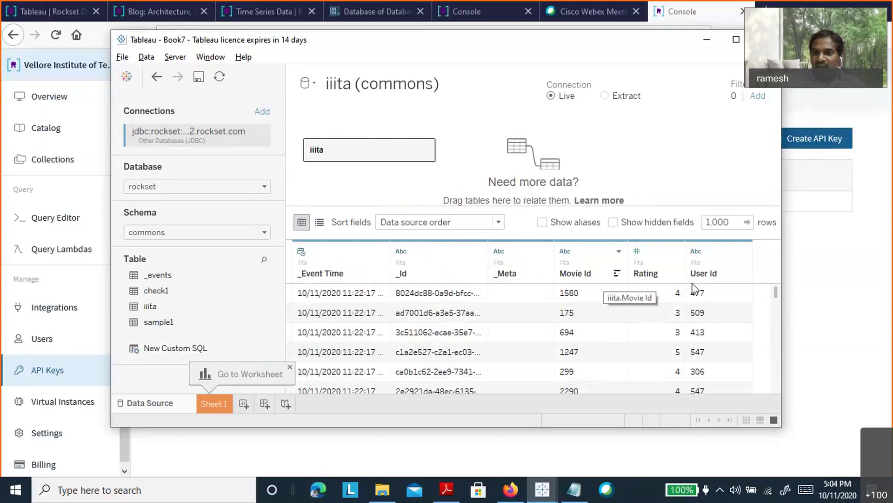
Add a new custom SQL query, select * from commons.iiita, to the data source beside the iiita table
{"action": "left_click", "coordinate": [179, 354]}
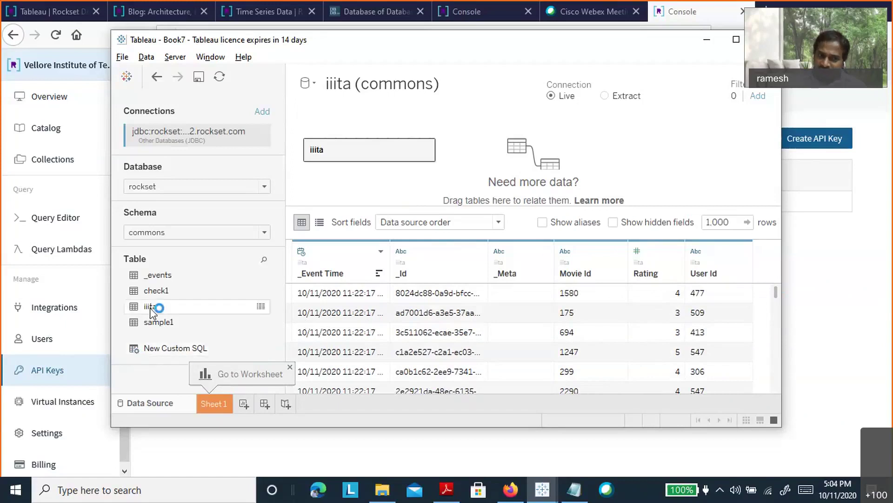
{"action": "left_click", "coordinate": [140, 348]}
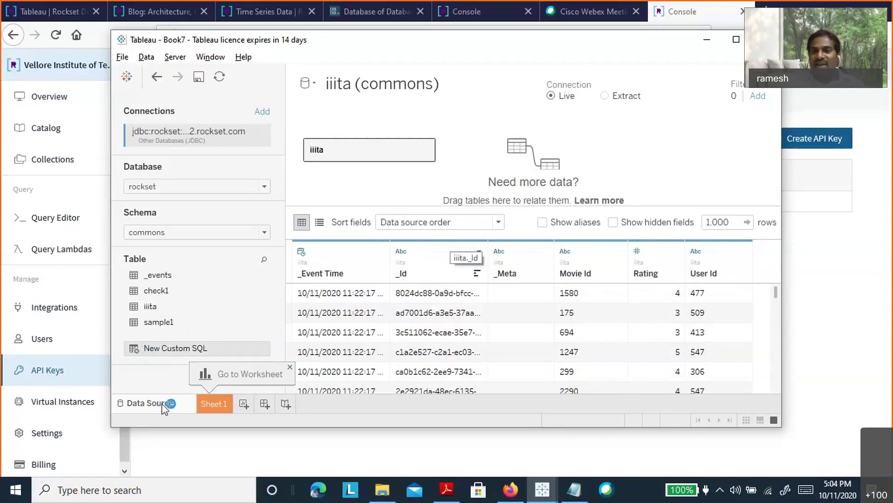
{"action": "double_click", "coordinate": [134, 350]}
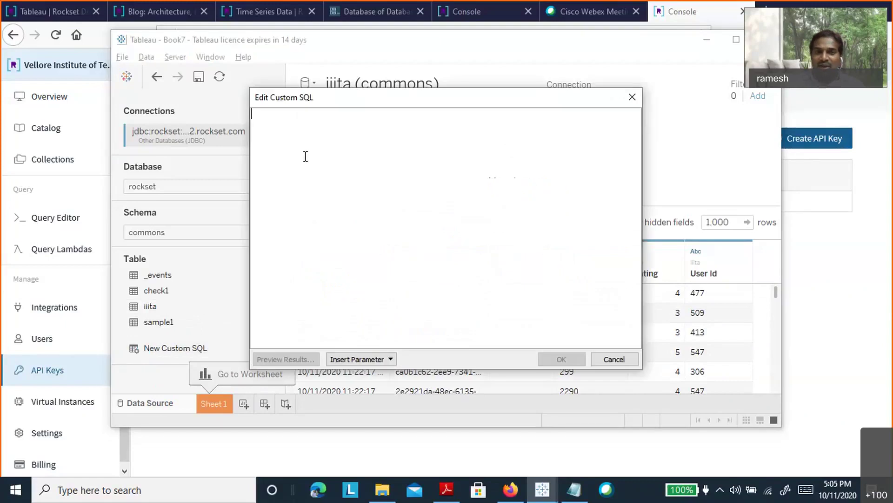
{"action": "type", "text": "select * from"}
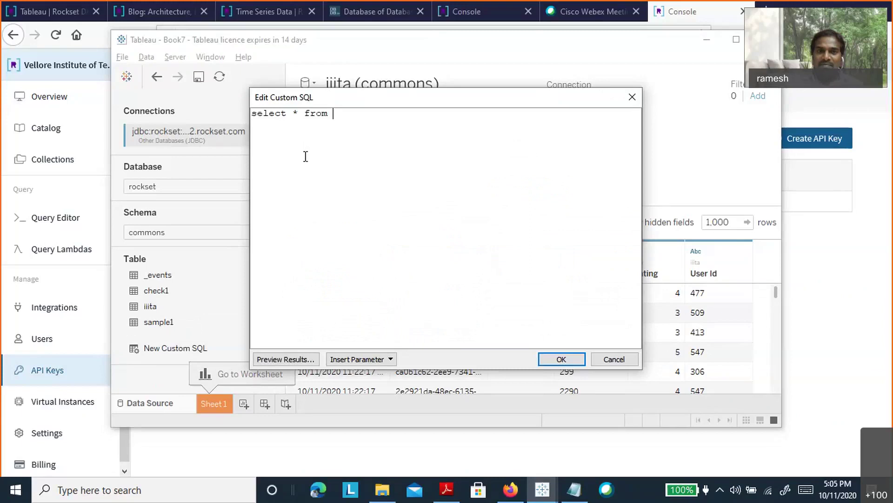
{"action": "key", "text": "alt+Tab"}
{"action": "key", "text": "alt+Tab"}
{"action": "key", "text": "alt+Tab"}
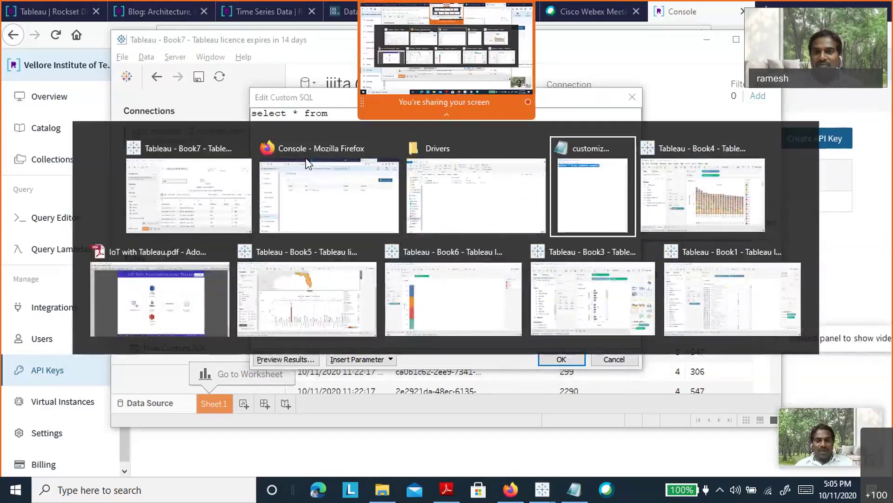
{"action": "left_click", "coordinate": [448, 145]}
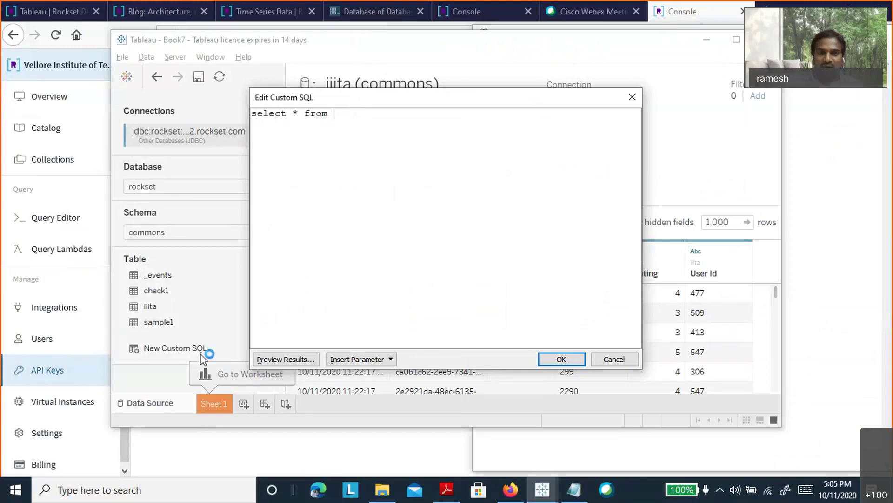
{"action": "type", "text": "comm"}
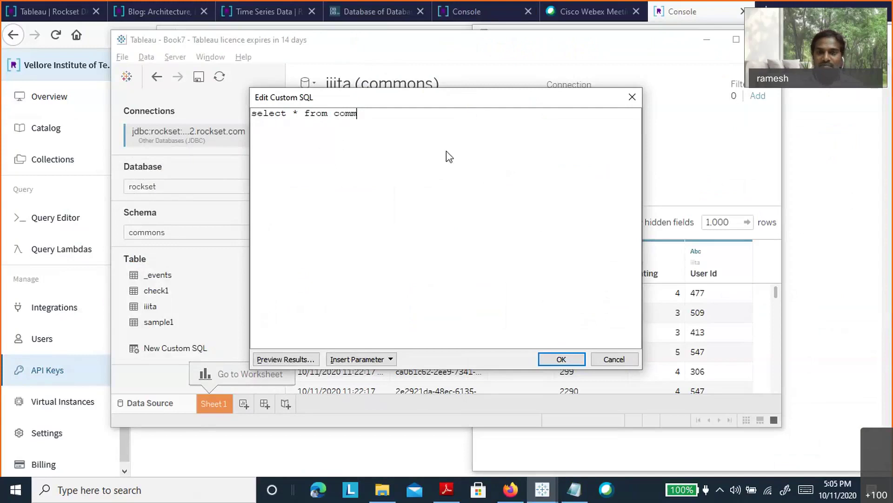
{"action": "left_click", "coordinate": [375, 131]}
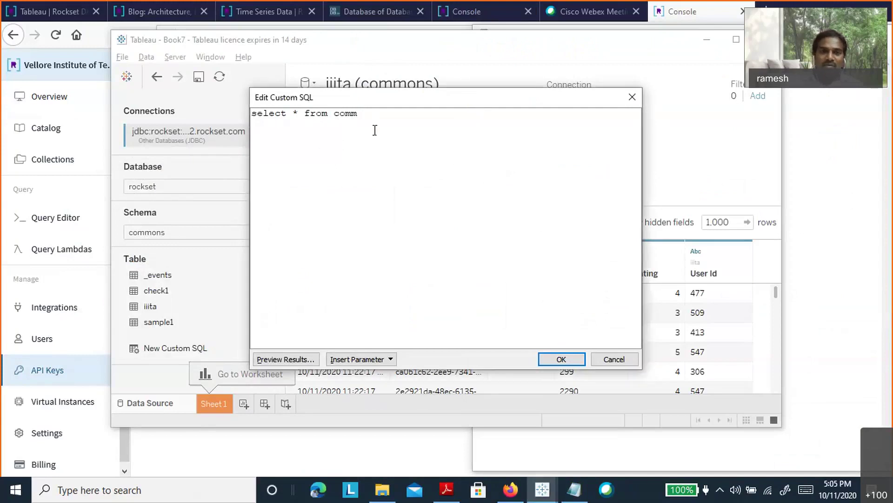
{"action": "type", "text": "ons"}
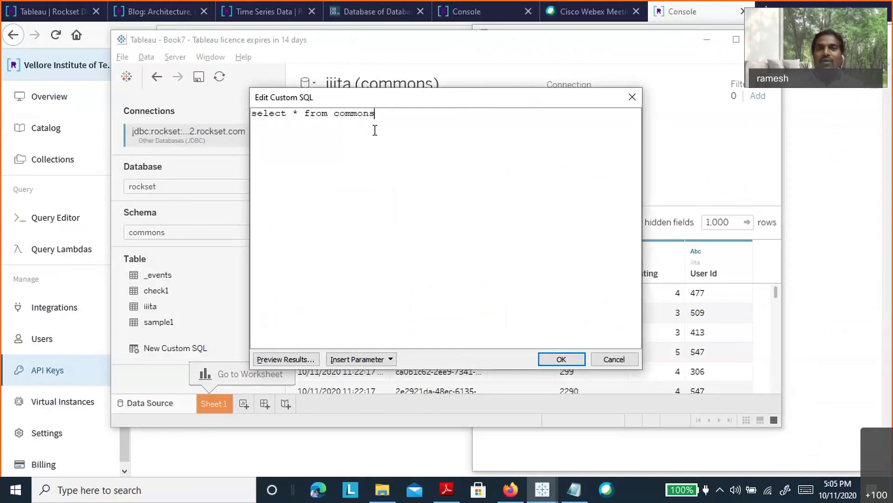
{"action": "type", "text": "."}
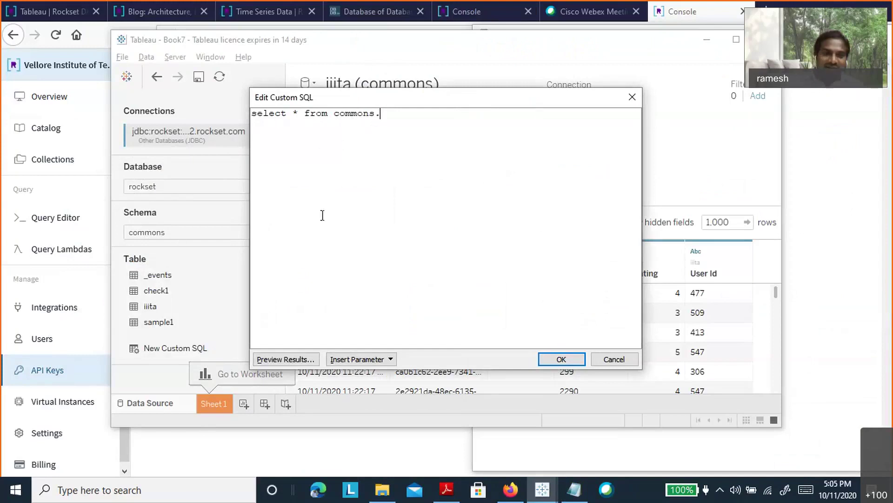
{"action": "type", "text": "iit"}
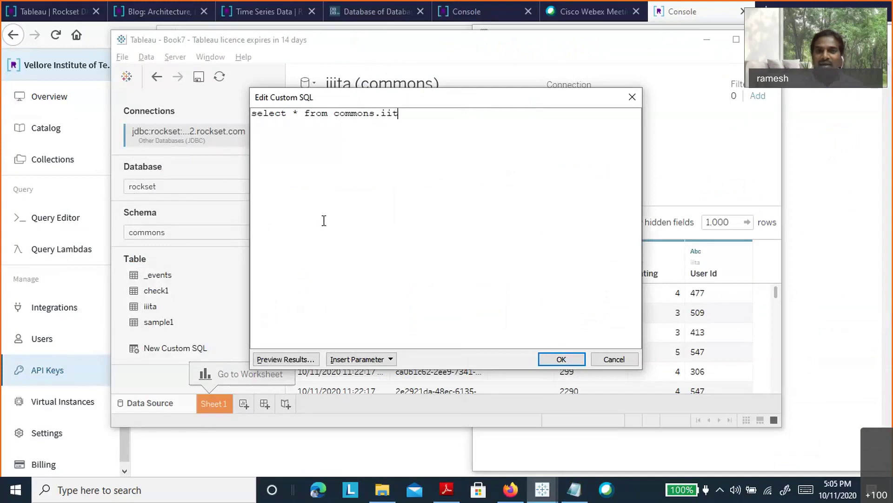
{"action": "type", "text": "ita"}
{"action": "left_click", "coordinate": [561, 359]}
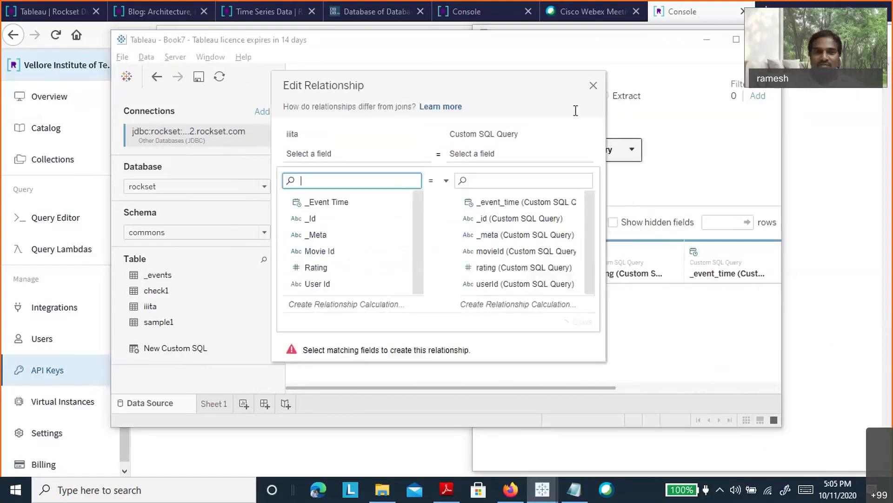
Close the relationship settings without matching any fields and remove the custom SQL query from the canvas
{"action": "left_click", "coordinate": [594, 87]}
{"action": "left_click", "coordinate": [633, 150]}
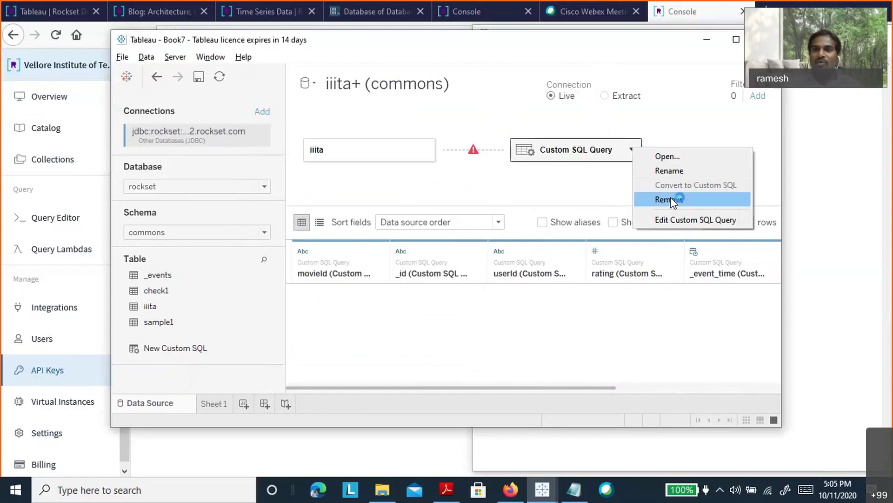
{"action": "left_click", "coordinate": [671, 199]}
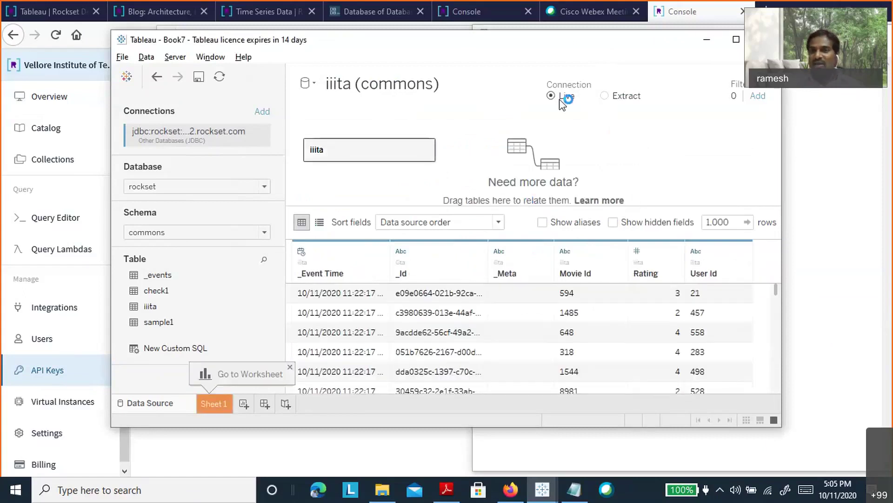
Build a bar chart on Sheet 1 with SUM(Rating) on rows and Movie Id on columns
{"action": "left_click", "coordinate": [219, 404]}
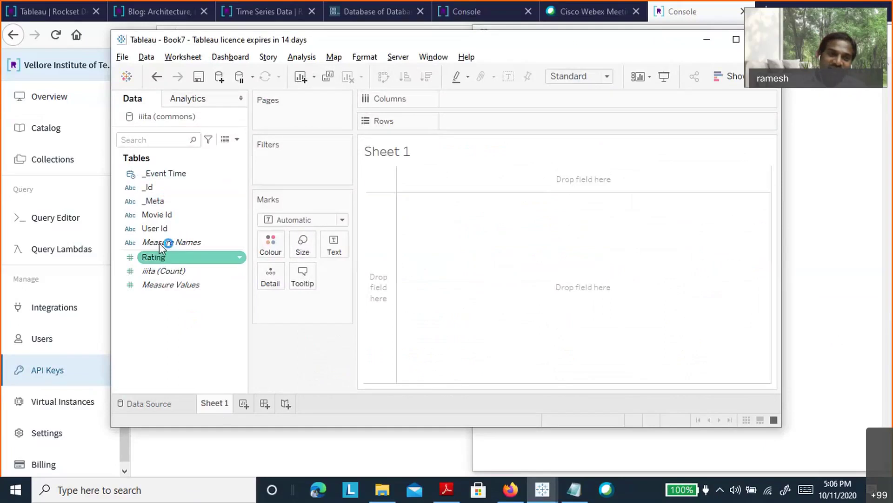
{"action": "mouse_move", "coordinate": [160, 262]}
{"action": "left_mouse_down"}
{"action": "mouse_move", "coordinate": [447, 102]}
{"action": "mouse_move", "coordinate": [476, 121]}
{"action": "left_mouse_up"}
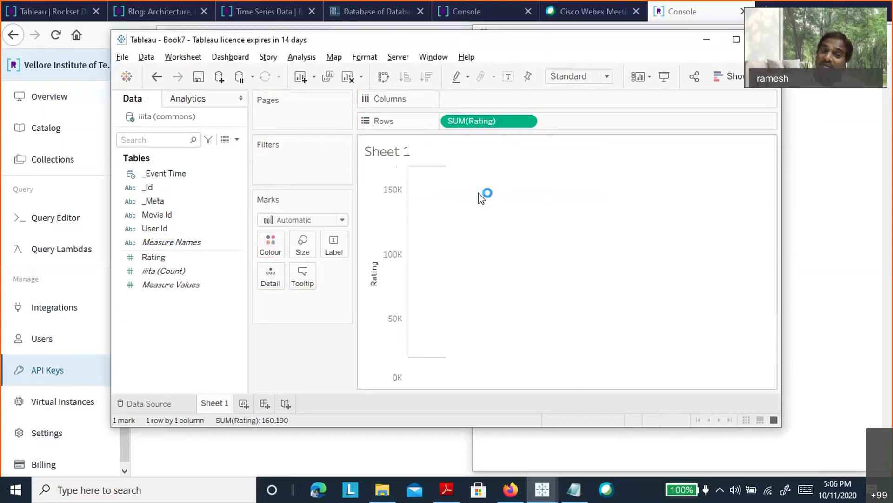
{"action": "left_click", "coordinate": [158, 217]}
{"action": "left_click_drag", "start_coordinate": [161, 219], "coordinate": [581, 250]}
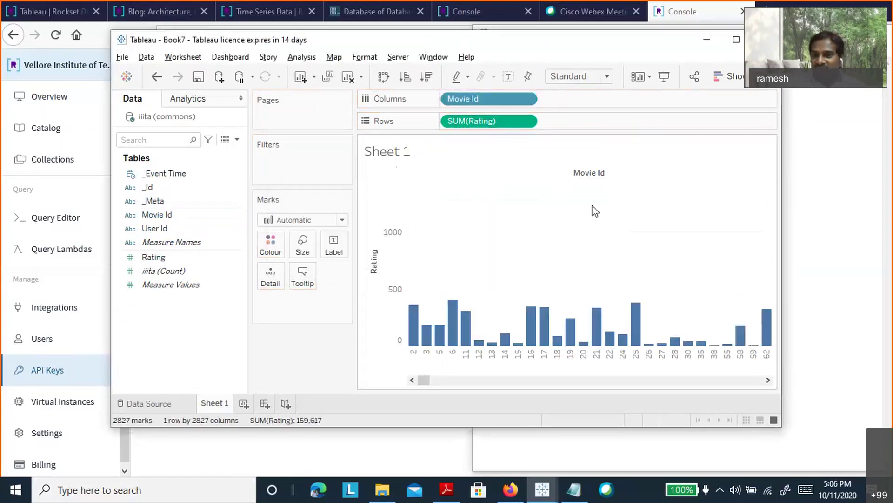
Try labelling the rating bars with Movie Id and undo the labelling
{"action": "left_click", "coordinate": [149, 215]}
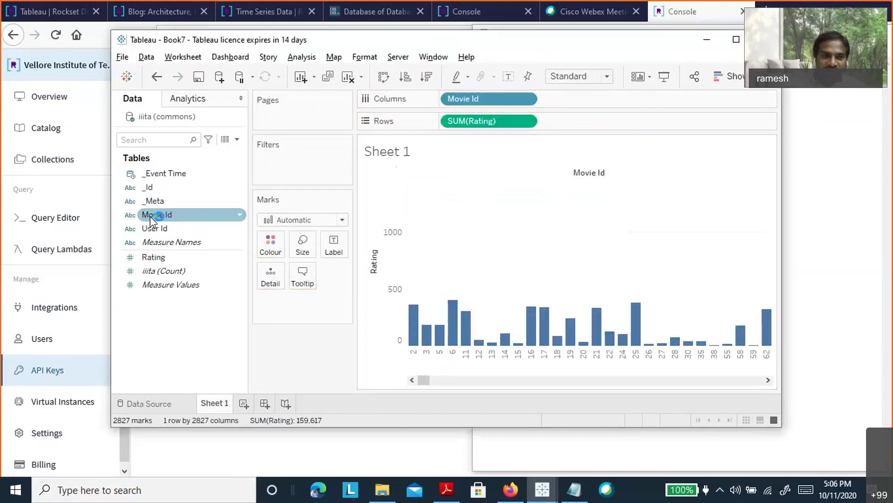
{"action": "left_click", "coordinate": [193, 242]}
{"action": "left_click", "coordinate": [475, 279]}
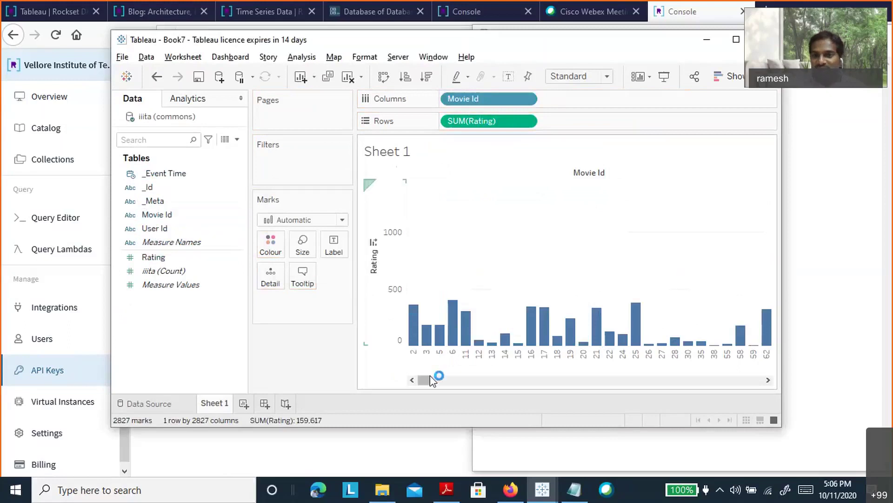
{"action": "left_click_drag", "start_coordinate": [424, 379], "coordinate": [378, 382]}
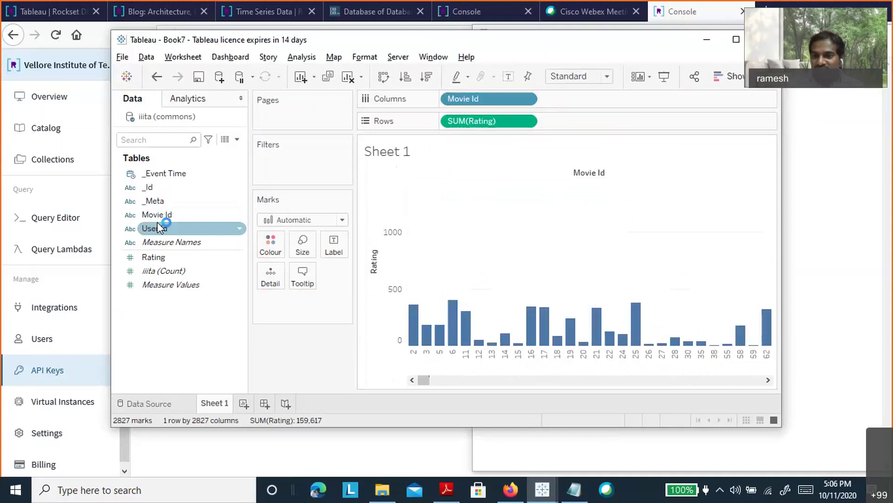
{"action": "left_click_drag", "start_coordinate": [158, 217], "coordinate": [330, 243]}
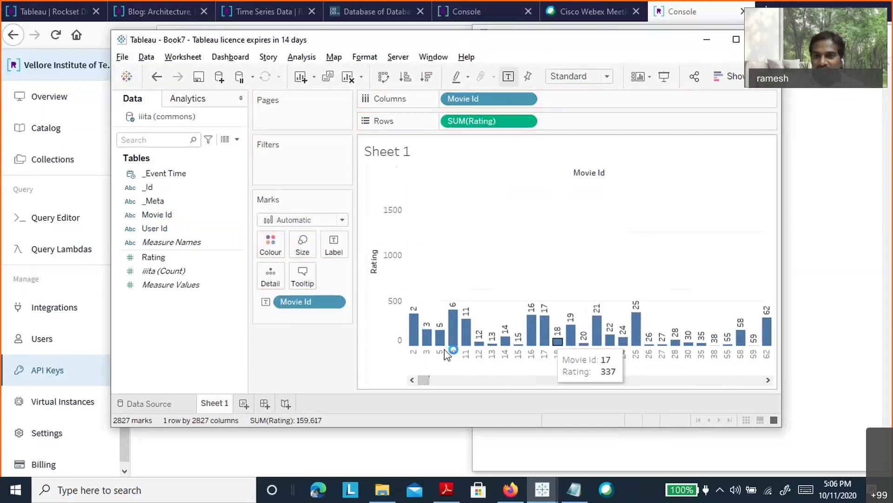
{"action": "key", "text": "ctrl+z"}
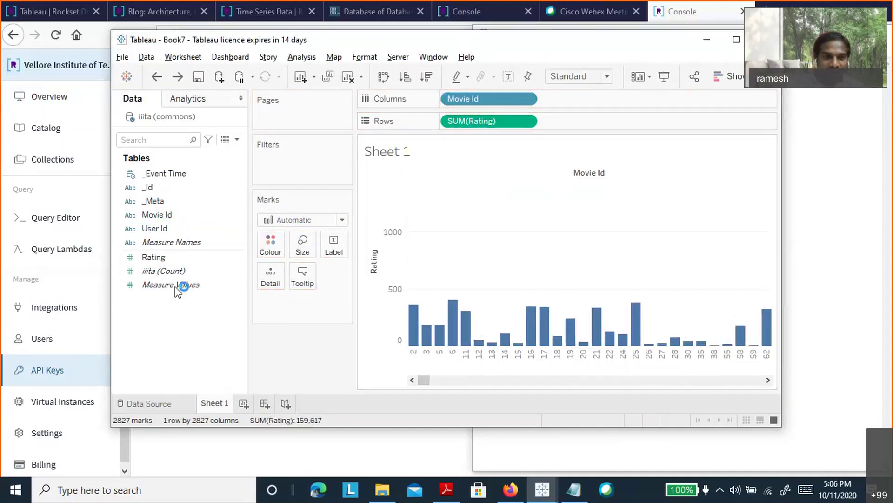
{"action": "left_click", "coordinate": [165, 244]}
{"action": "left_click", "coordinate": [158, 216]}
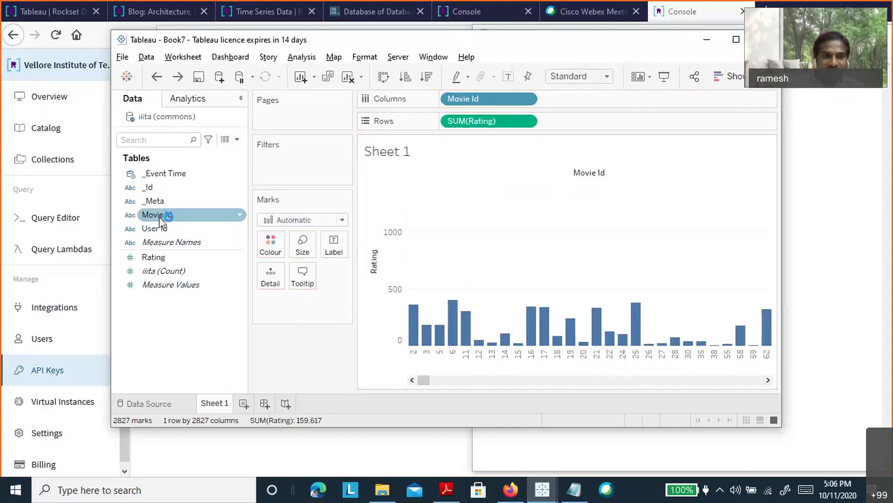
{"action": "left_click", "coordinate": [156, 201]}
{"action": "left_click", "coordinate": [154, 187]}
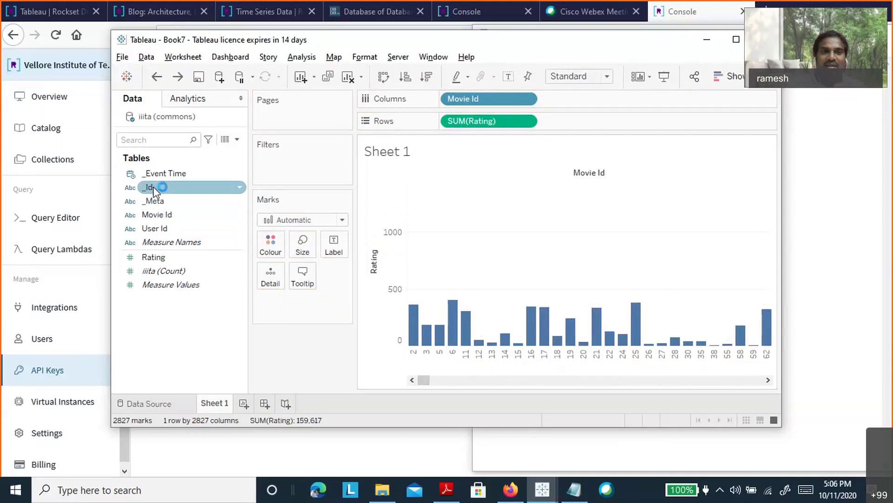
{"action": "left_click", "coordinate": [236, 139]}
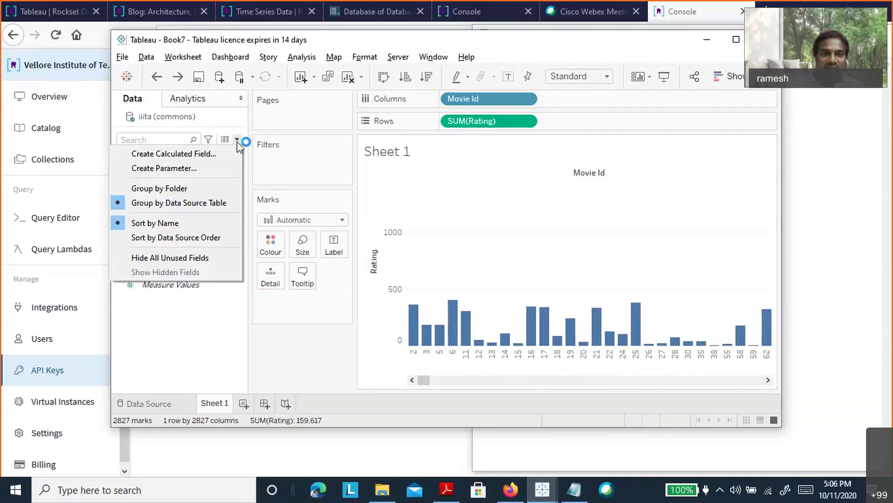
{"action": "left_click", "coordinate": [183, 155]}
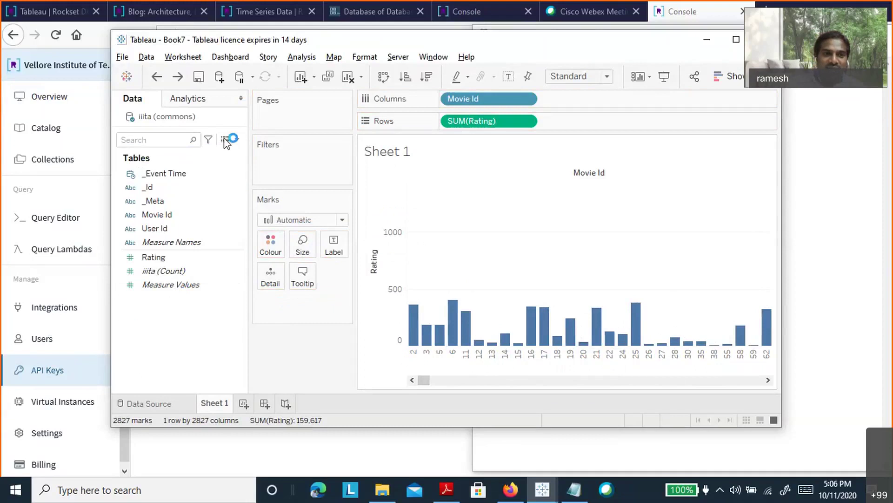